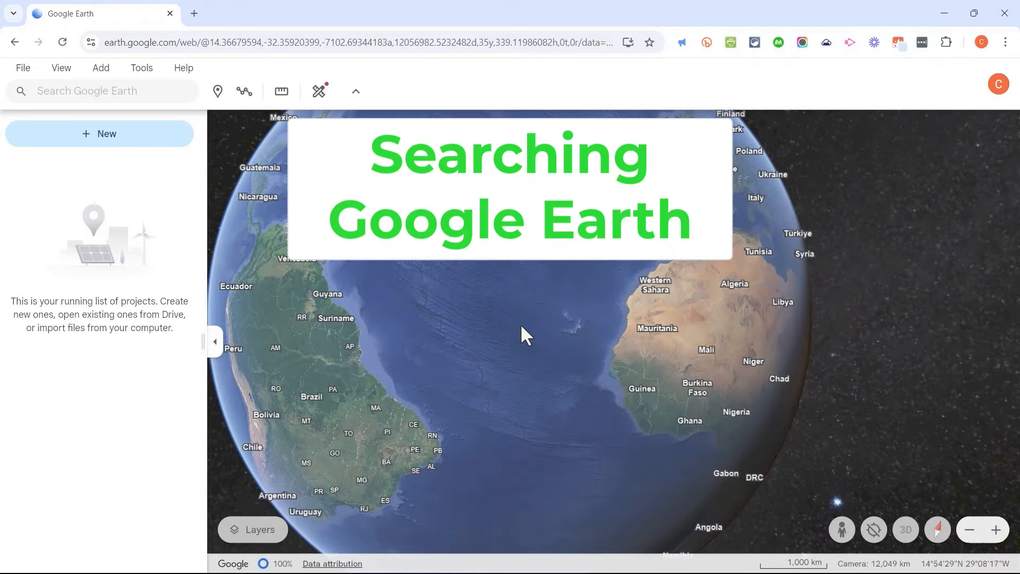
# Step: Rotate the globe to examine different continents and oceans, finishing with Africa in view
pyautogui.moveTo(525, 315); pyautogui.dragTo(578, 216)
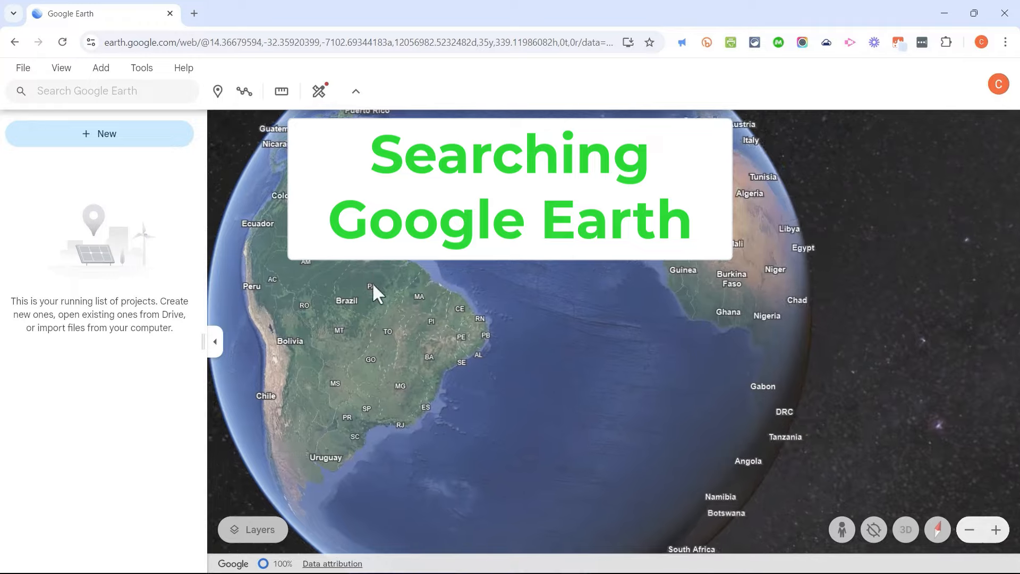
pyautogui.moveTo(373, 285); pyautogui.dragTo(592, 371)
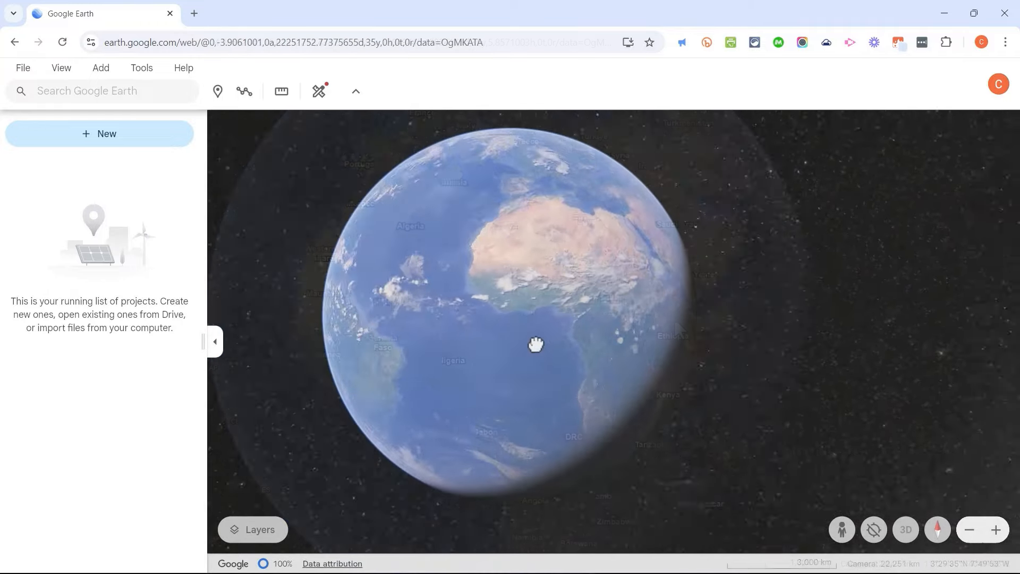
pyautogui.moveTo(535, 342); pyautogui.dragTo(353, 257)
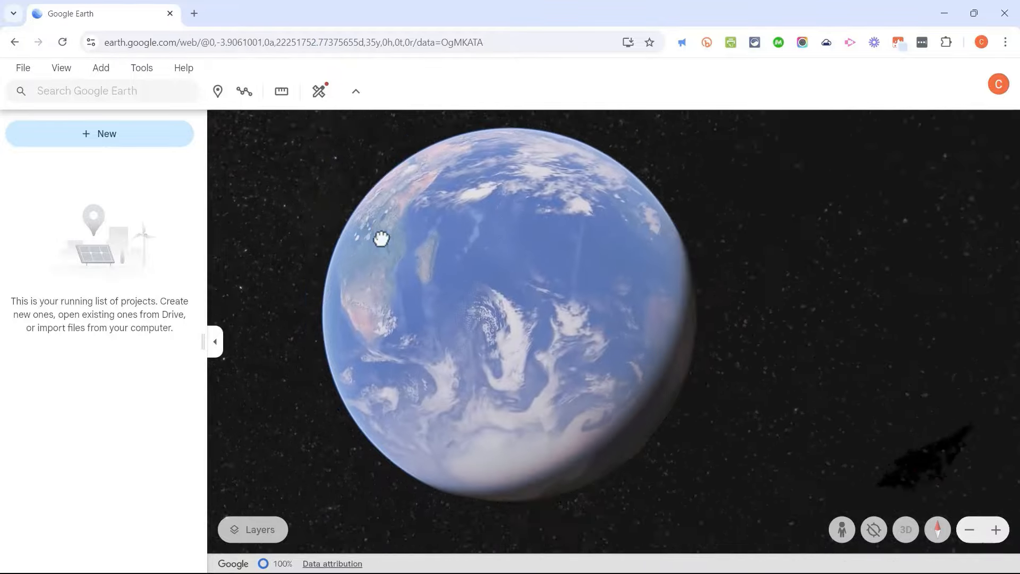
pyautogui.moveTo(443, 252); pyautogui.dragTo(667, 369)
pyautogui.moveTo(485, 280); pyautogui.dragTo(368, 196)
pyautogui.moveTo(563, 253); pyautogui.dragTo(473, 259)
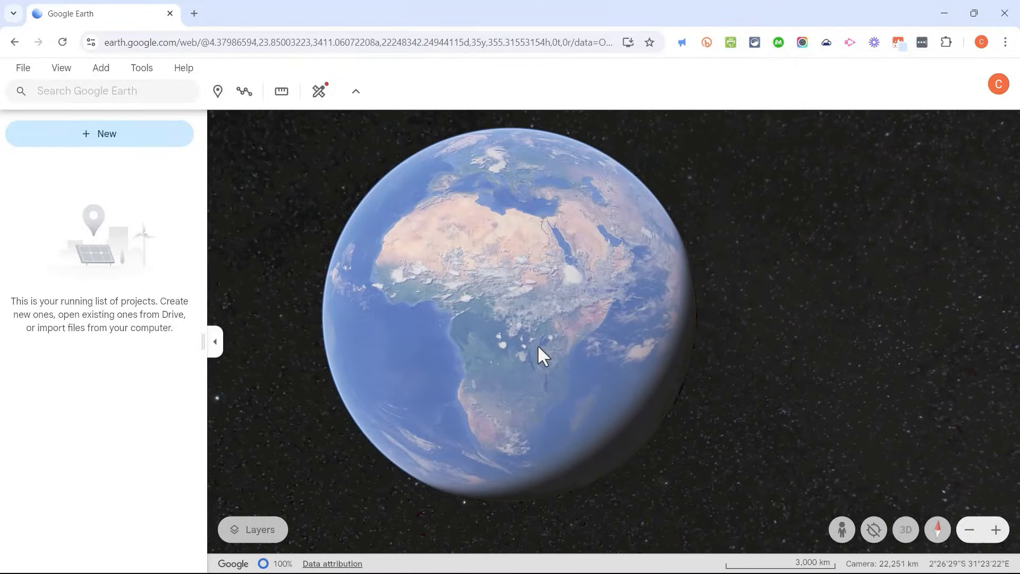
# Step: Zoom in on East Africa, past Lake Victoria, to examine the Malaba River up close
pyautogui.scroll(5, 538, 345)
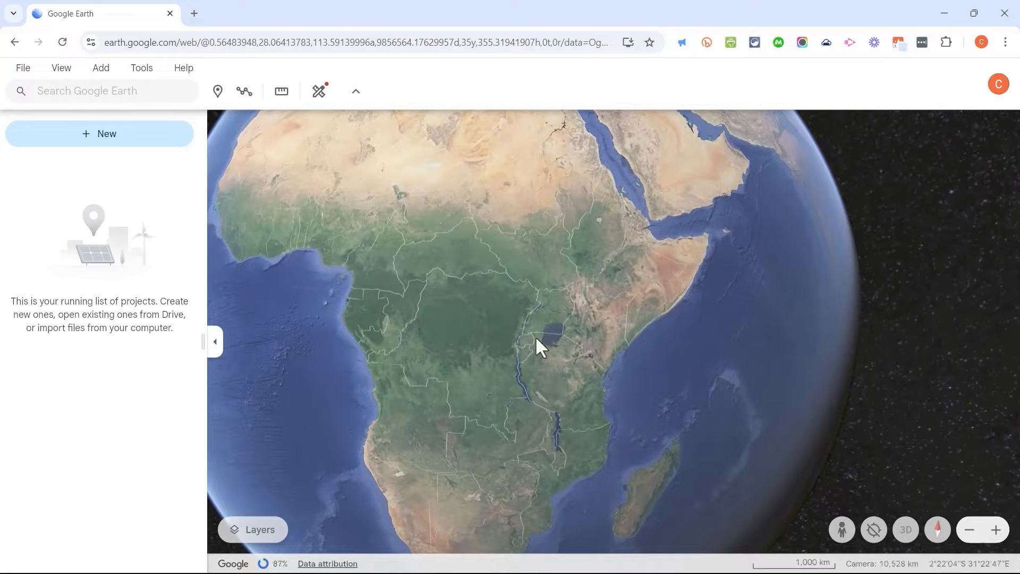
pyautogui.scroll(5, 556, 333)
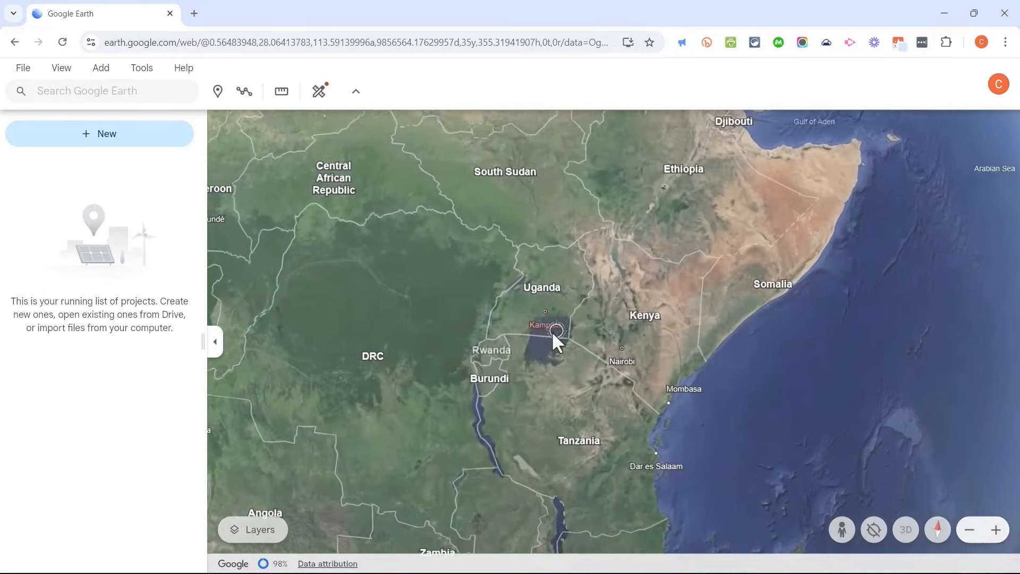
pyautogui.scroll(4, 569, 321)
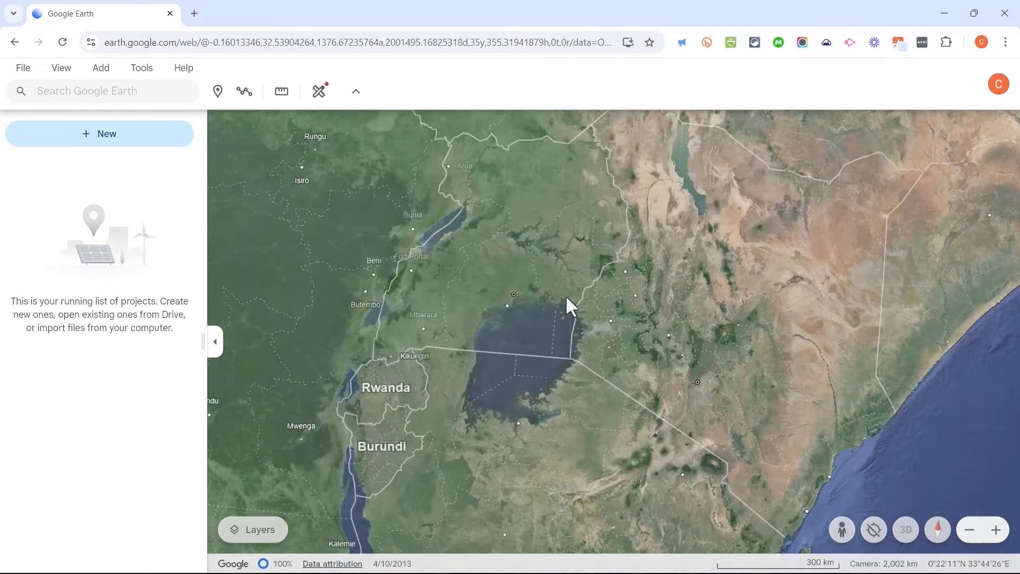
pyautogui.scroll(3, 566, 295)
pyautogui.scroll(5, 568, 297)
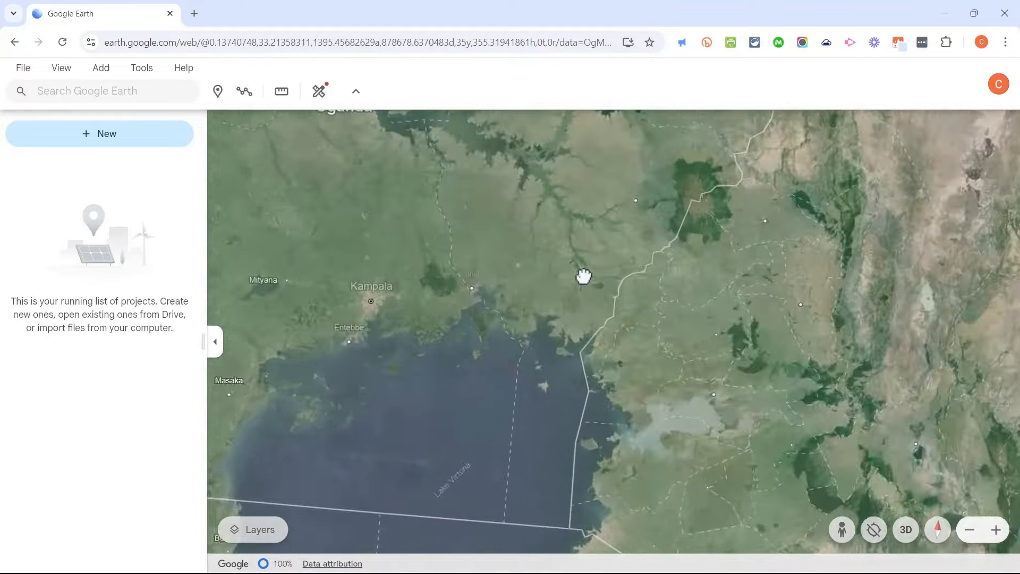
pyautogui.scroll(6, 596, 263)
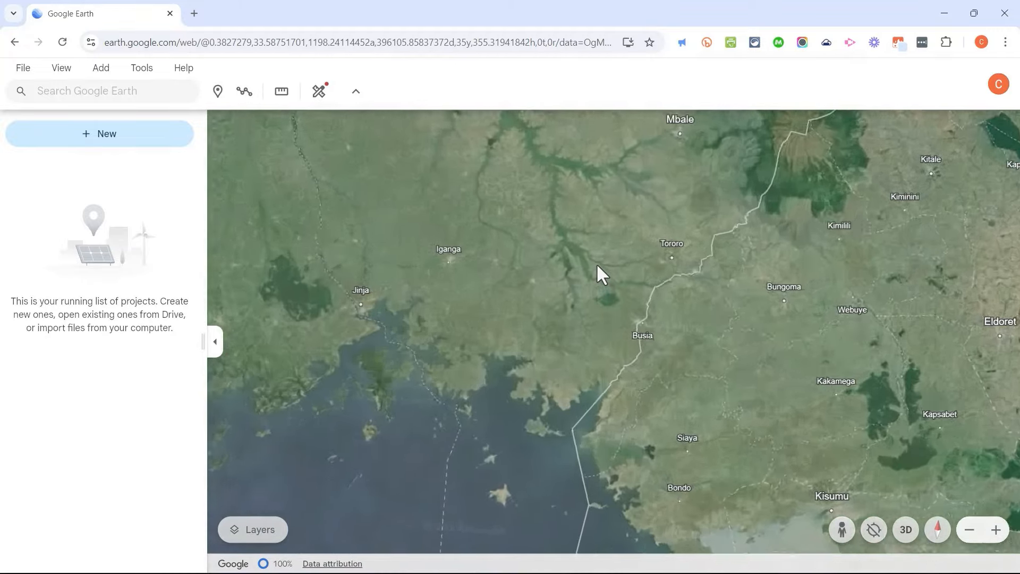
pyautogui.scroll(6, 562, 265)
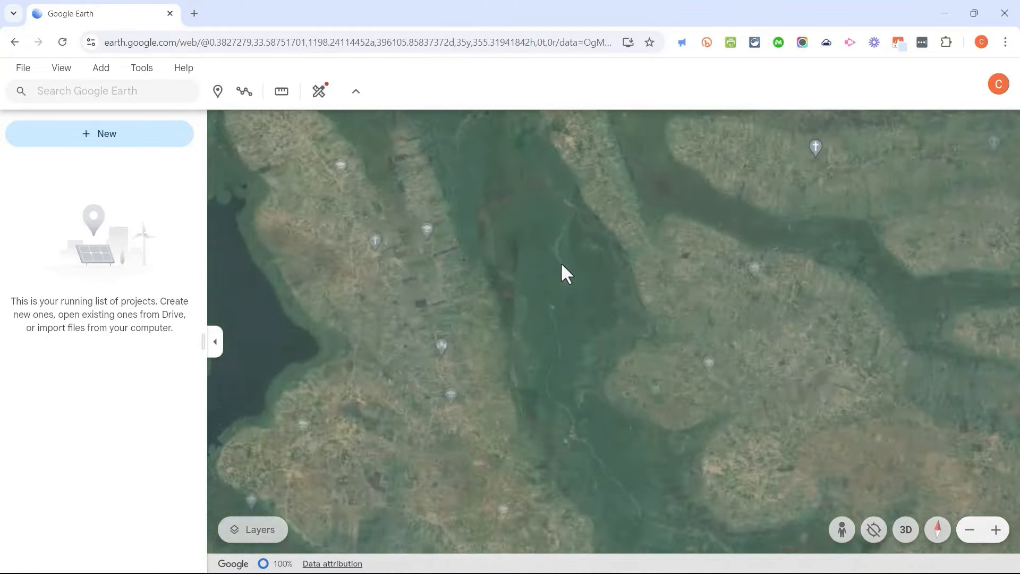
pyautogui.scroll(-2, 562, 265)
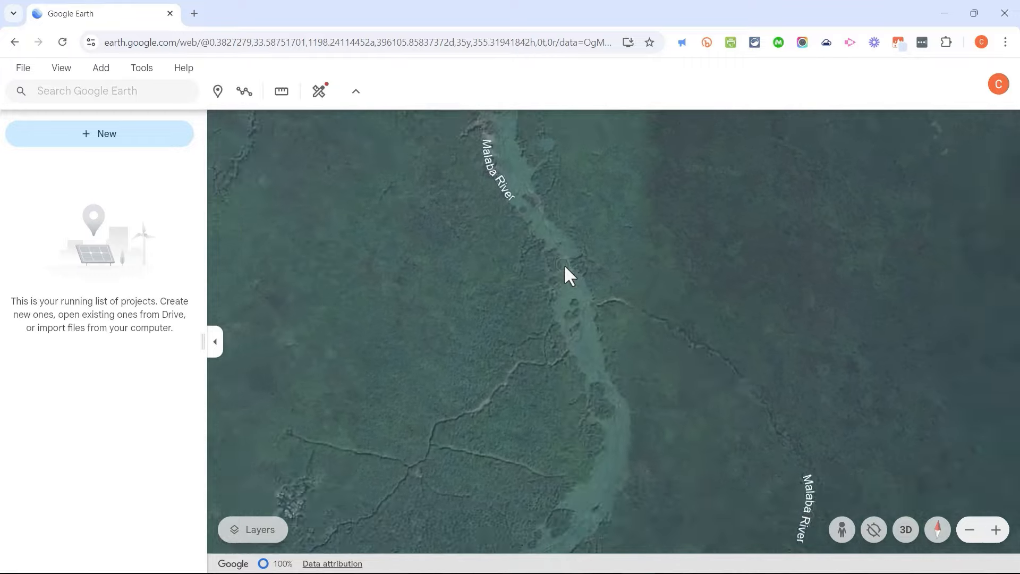
pyautogui.scroll(2, 562, 264)
pyautogui.moveTo(525, 251); pyautogui.dragTo(558, 372)
pyautogui.scroll(3, 562, 388)
pyautogui.scroll(2, 562, 386)
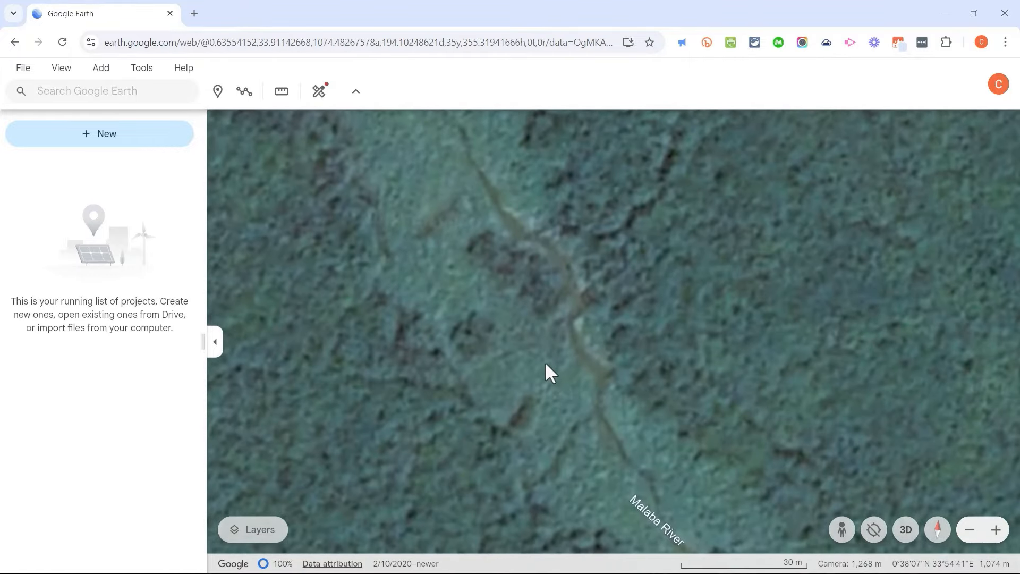
# Step: Examine the farmland and roadside settlements around the church east of the Malaba River at several zoom levels
pyautogui.scroll(-5, 546, 356)
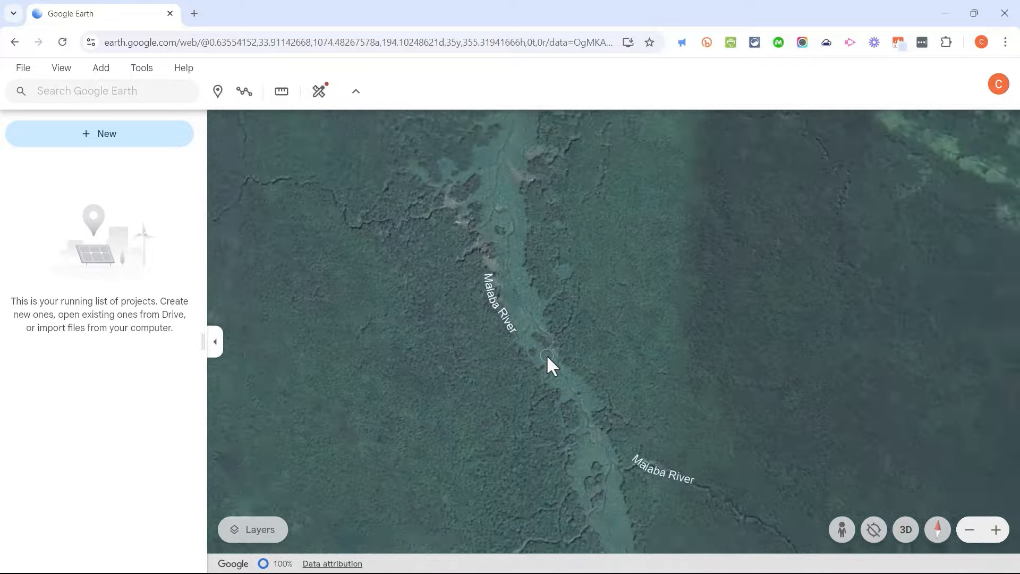
pyautogui.scroll(-5, 543, 351)
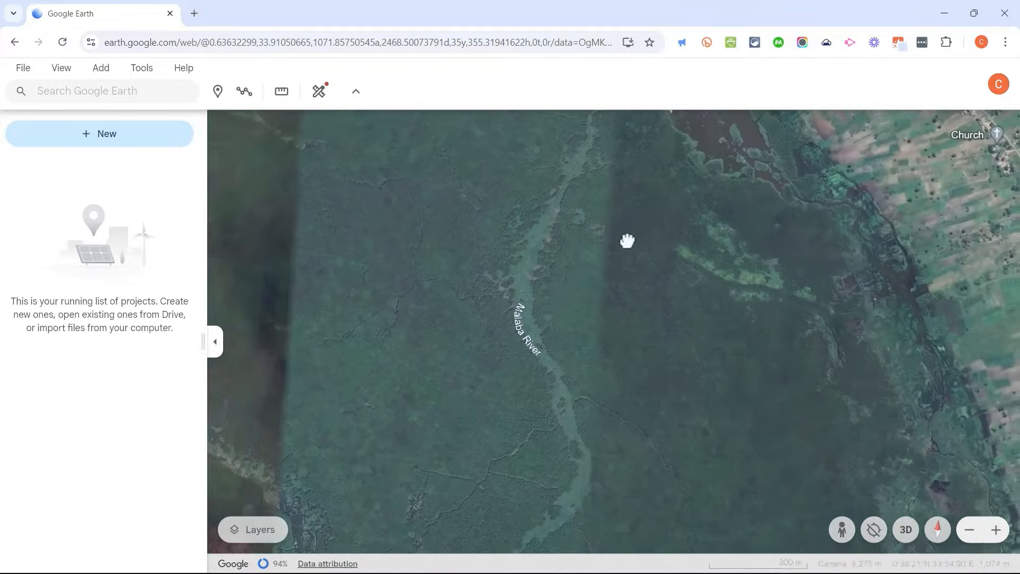
pyautogui.moveTo(626, 239); pyautogui.dragTo(423, 353)
pyautogui.scroll(5, 770, 287)
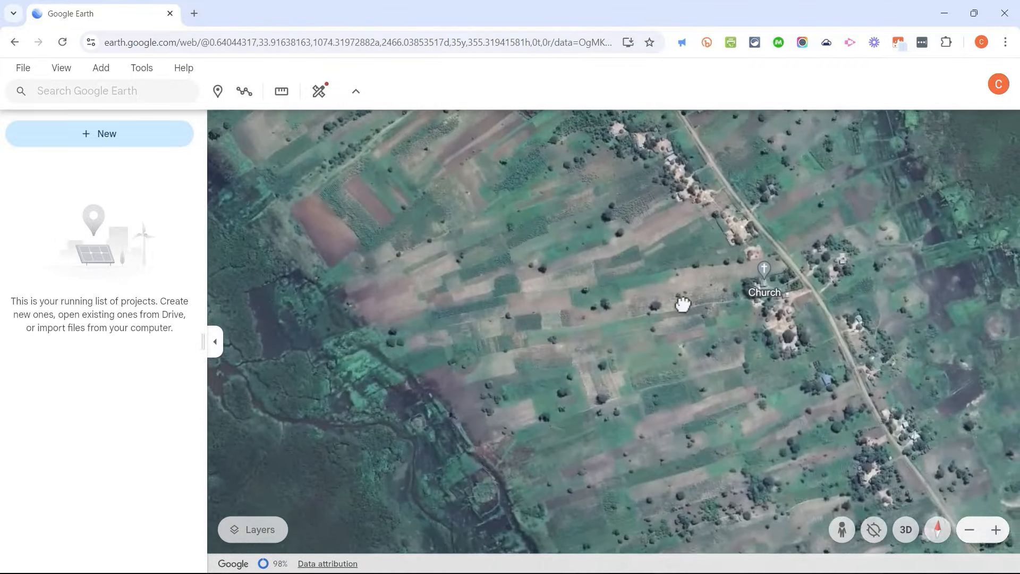
pyautogui.moveTo(682, 304); pyautogui.dragTo(671, 337)
pyautogui.scroll(5, 702, 318)
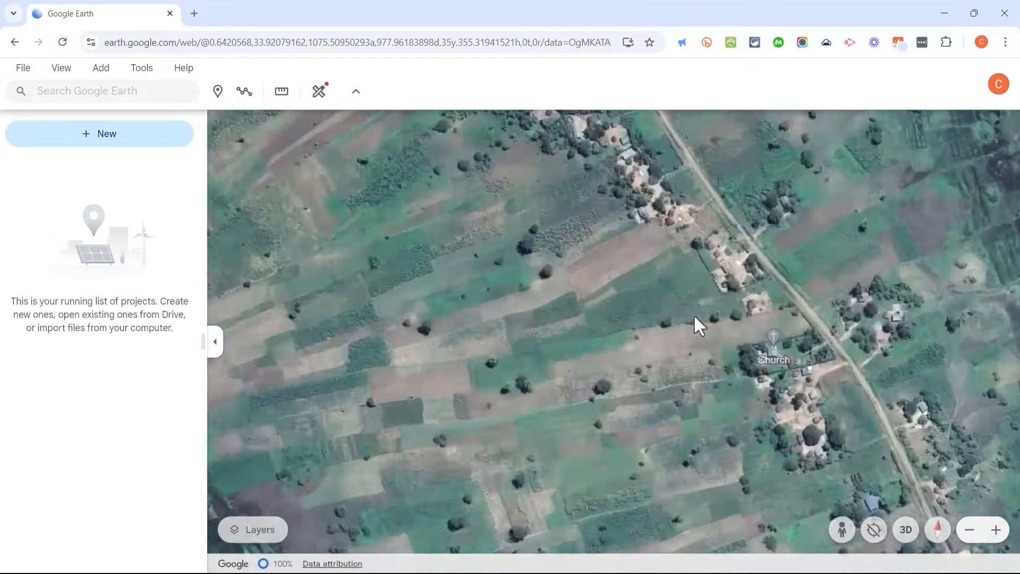
pyautogui.scroll(-5, 722, 267)
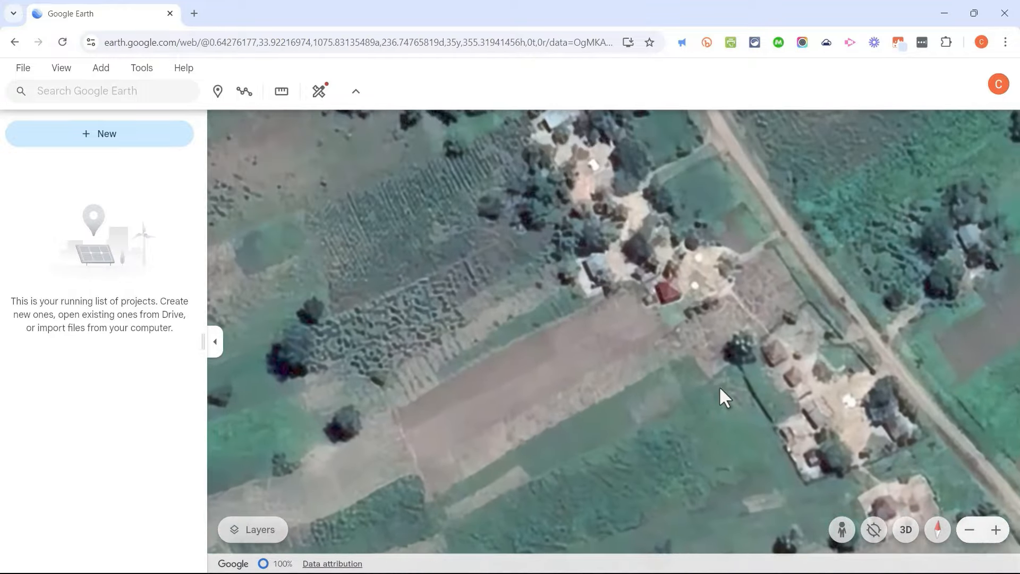
pyautogui.scroll(-5, 706, 393)
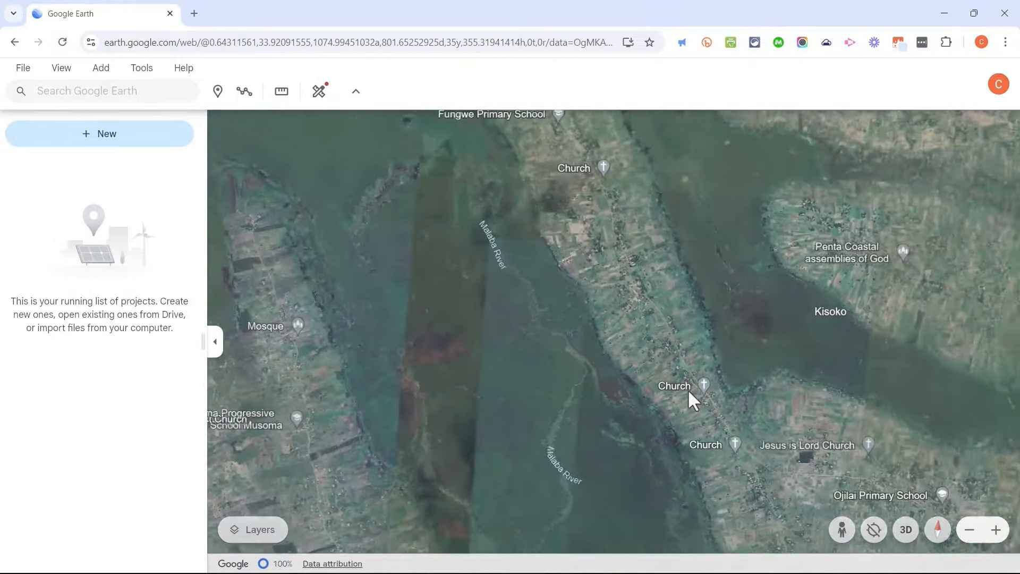
pyautogui.scroll(-5, 620, 342)
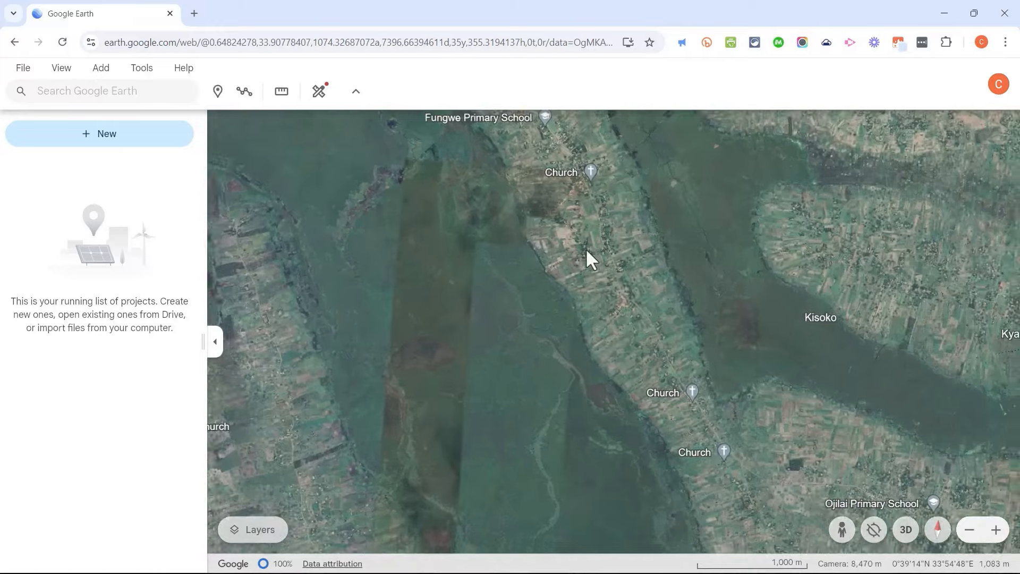
# Step: Return to the whole-globe view and rotate the globe from Africa to South America
pyautogui.scroll(-10, 585, 270)
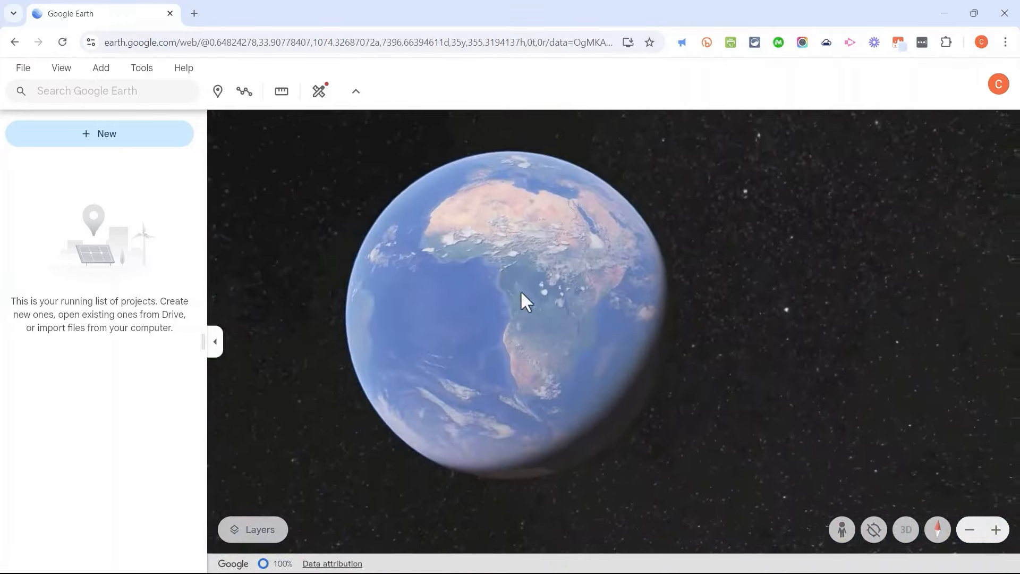
pyautogui.scroll(5, 521, 298)
pyautogui.moveTo(529, 341); pyautogui.dragTo(803, 372)
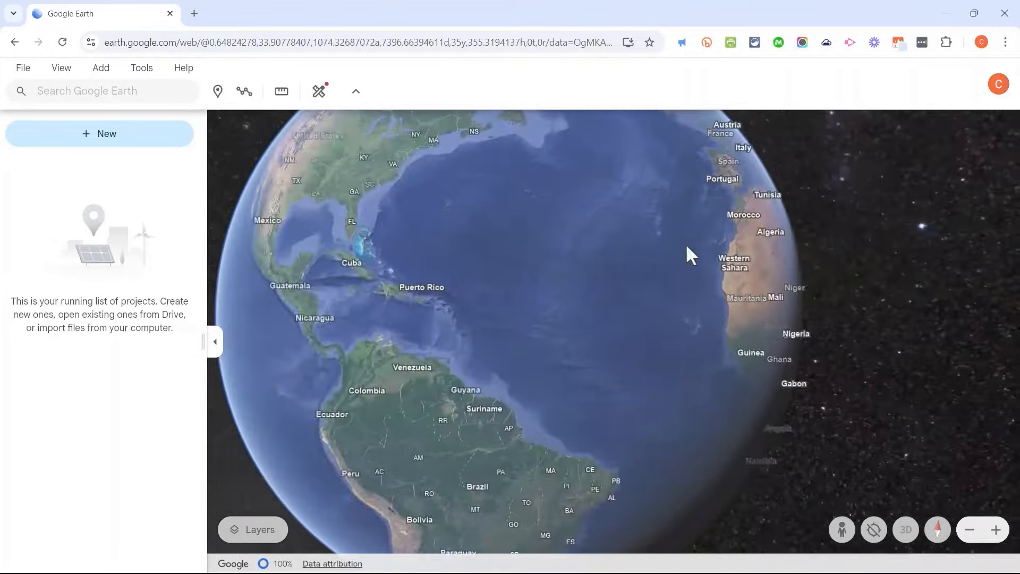
pyautogui.moveTo(356, 229); pyautogui.dragTo(498, 122)
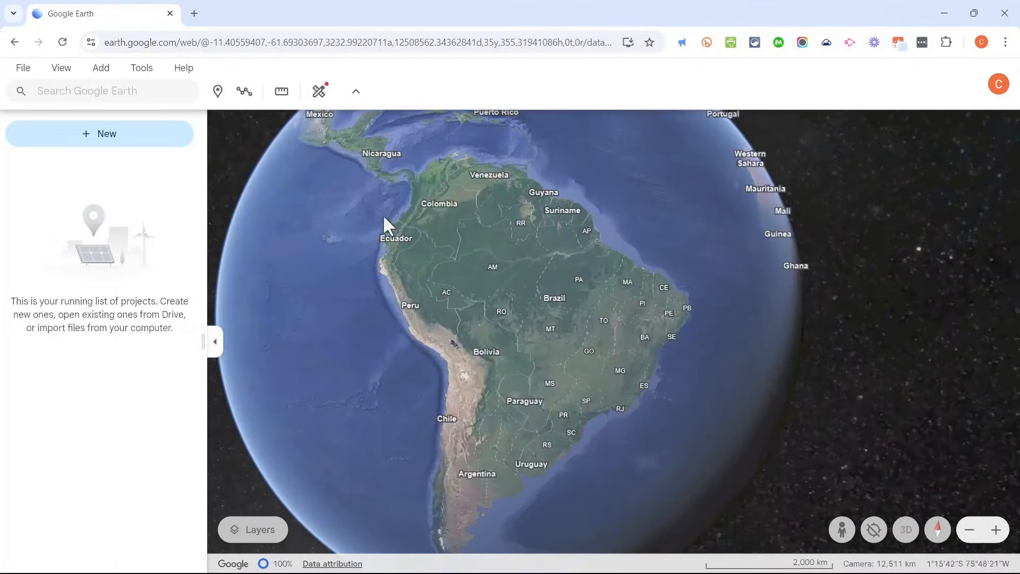
# Step: Search for the country "new zealand" and view its islands closer up
pyautogui.click(81, 93)
pyautogui.write('ne')
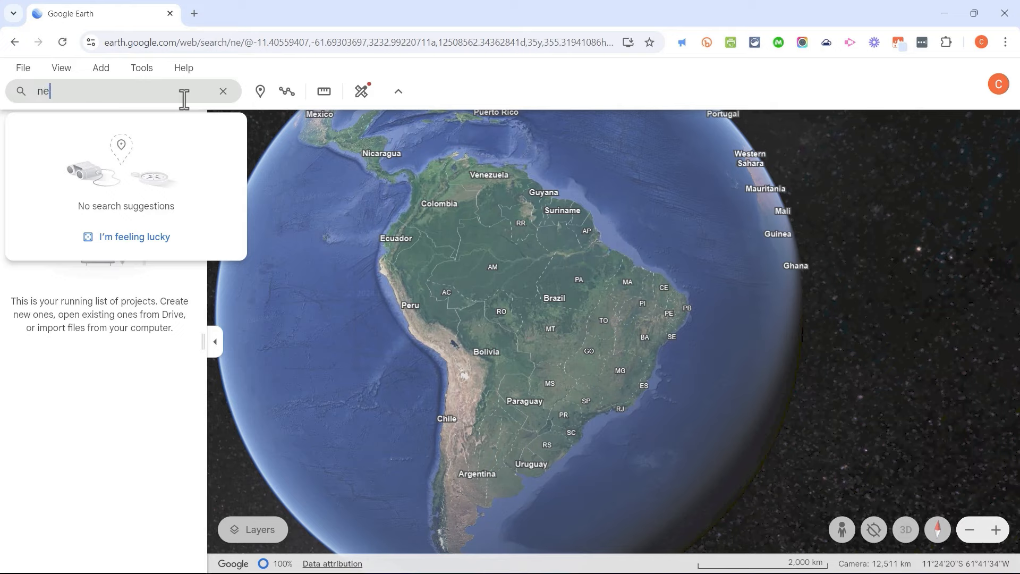
pyautogui.write('w zealand')
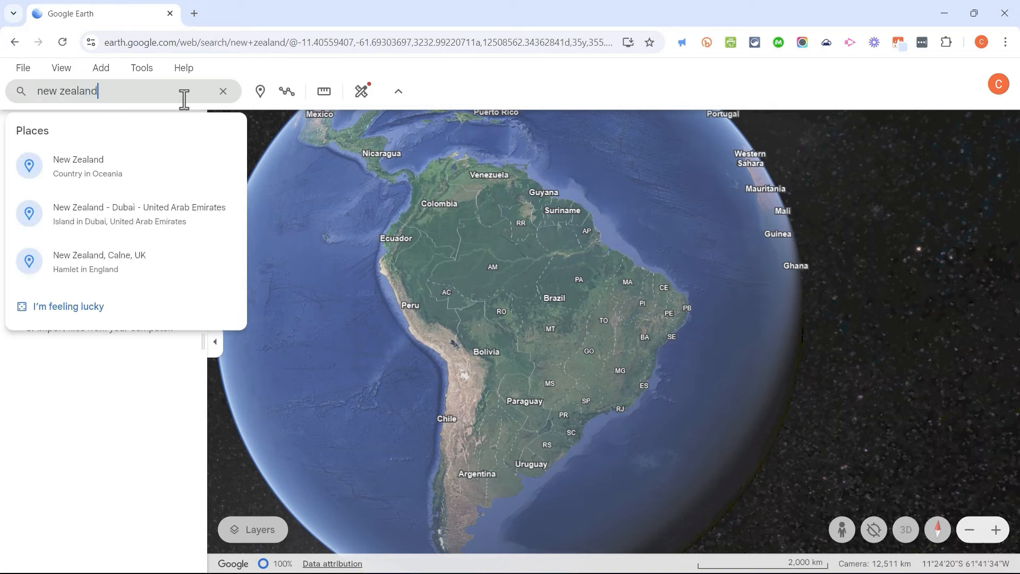
pyautogui.press('Return')
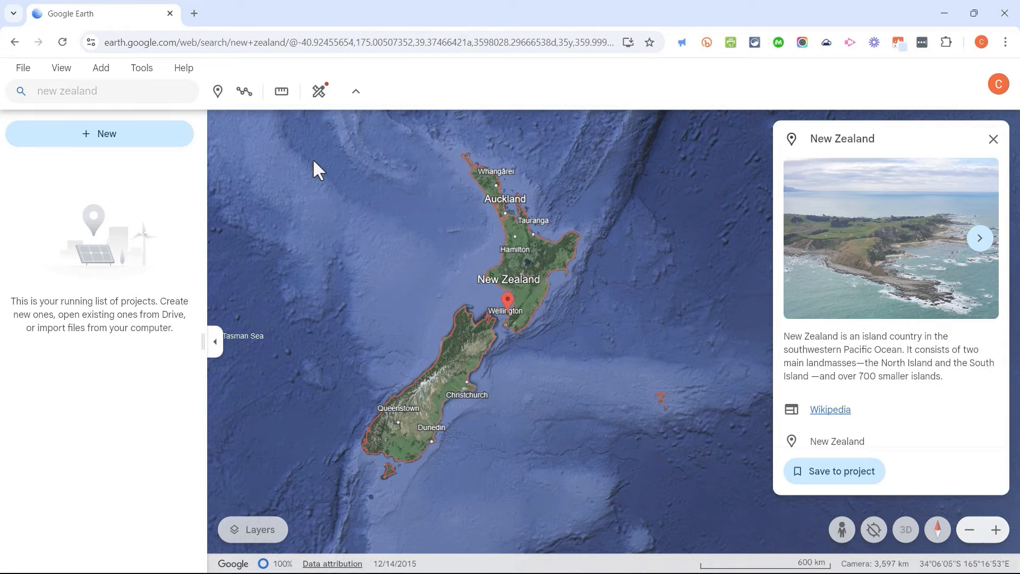
pyautogui.scroll(3, 523, 331)
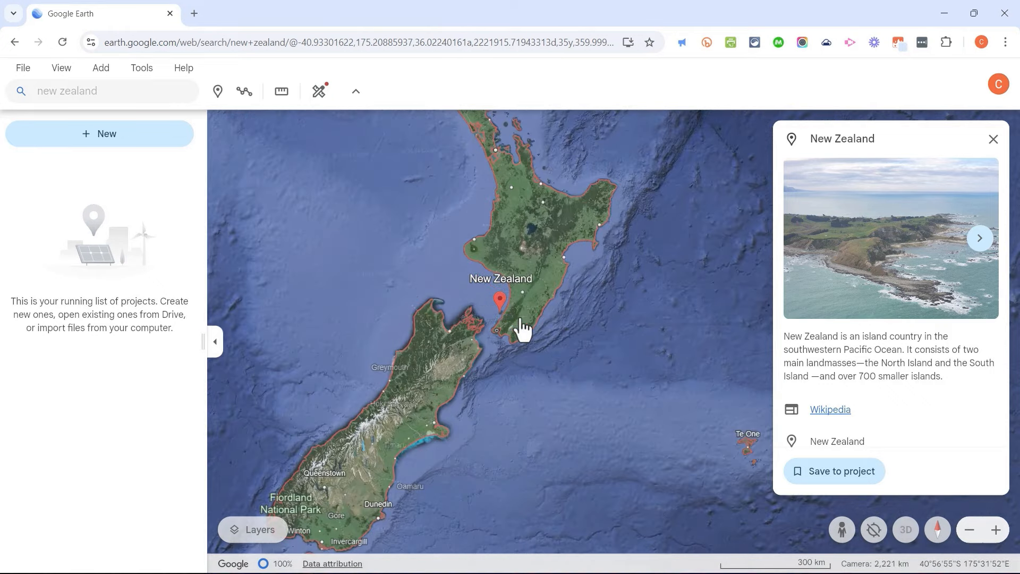
# Step: Search for the city "napier, new zealand"
pyautogui.click(138, 93)
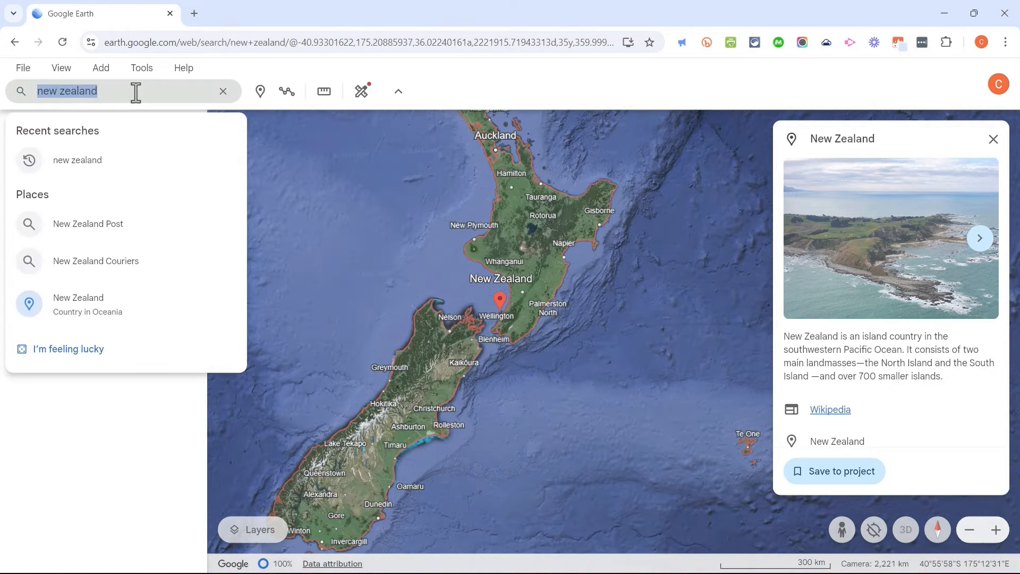
pyautogui.write('napier,')
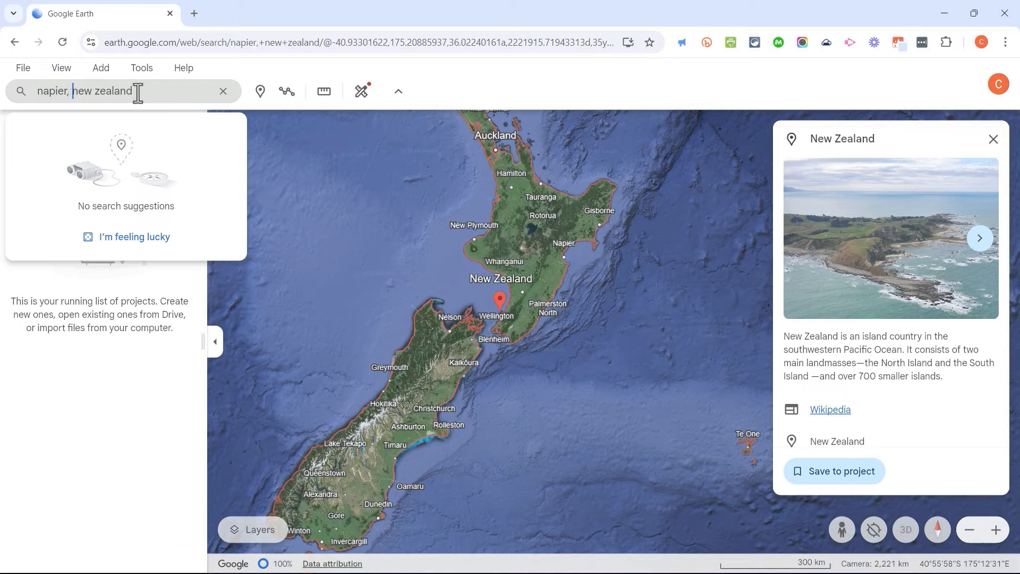
pyautogui.press('Return')
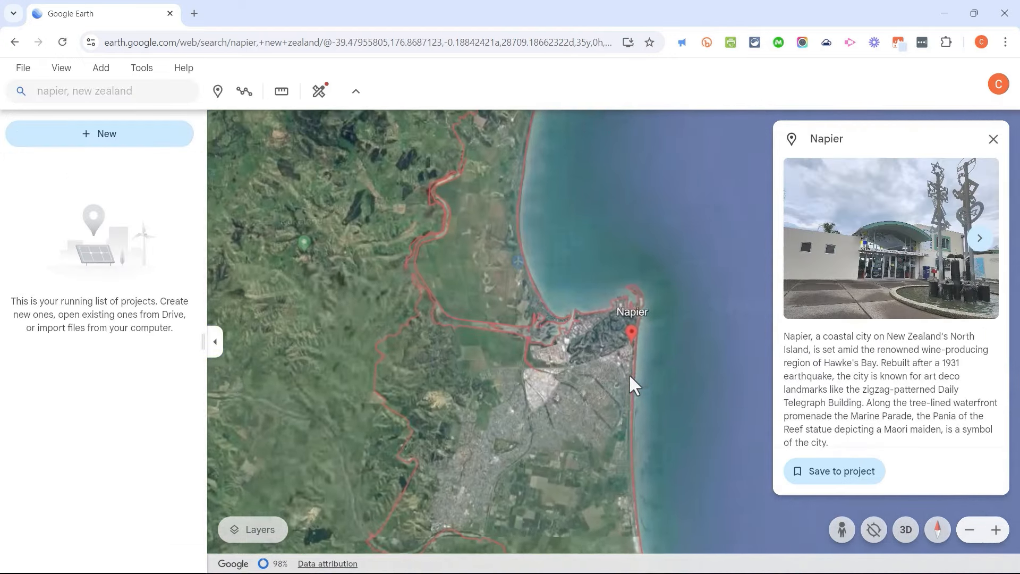
# Step: Search for the landmark "eiffel tower"
pyautogui.click(160, 94)
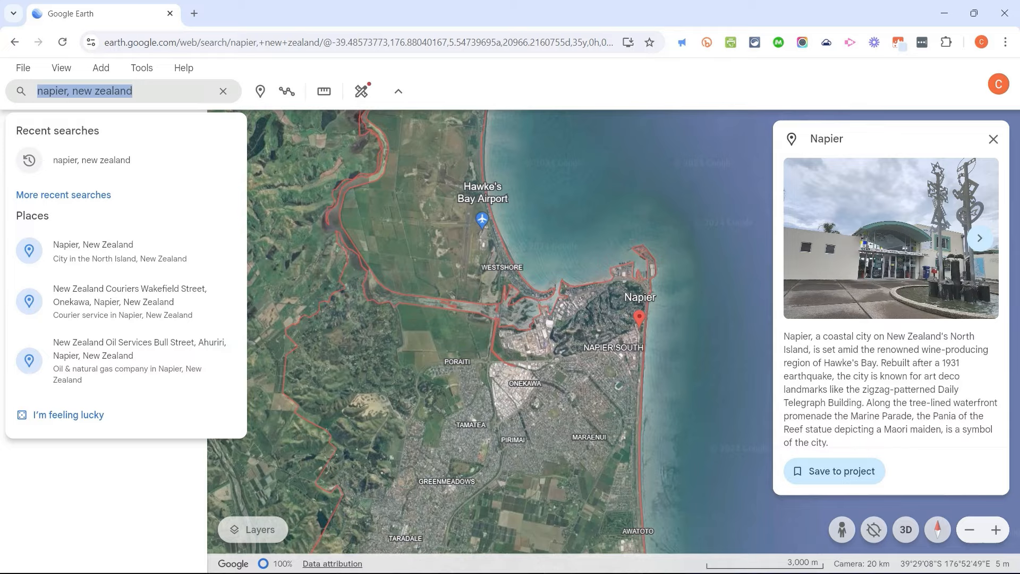
pyautogui.write('eiffel tower')
pyautogui.press('Return')
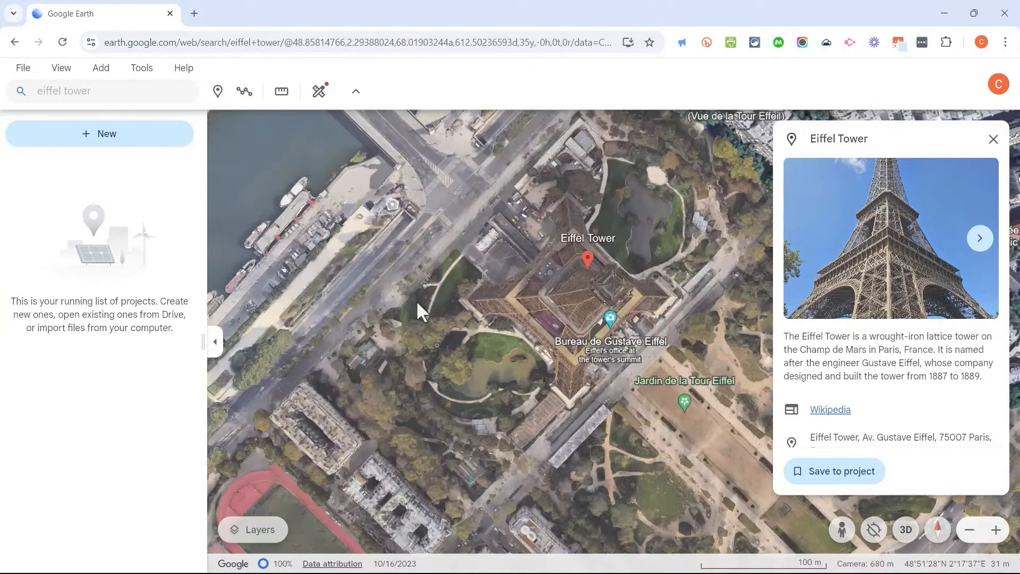
# Step: Search for the White House in Washington by its full street address and view the building
pyautogui.click(112, 94)
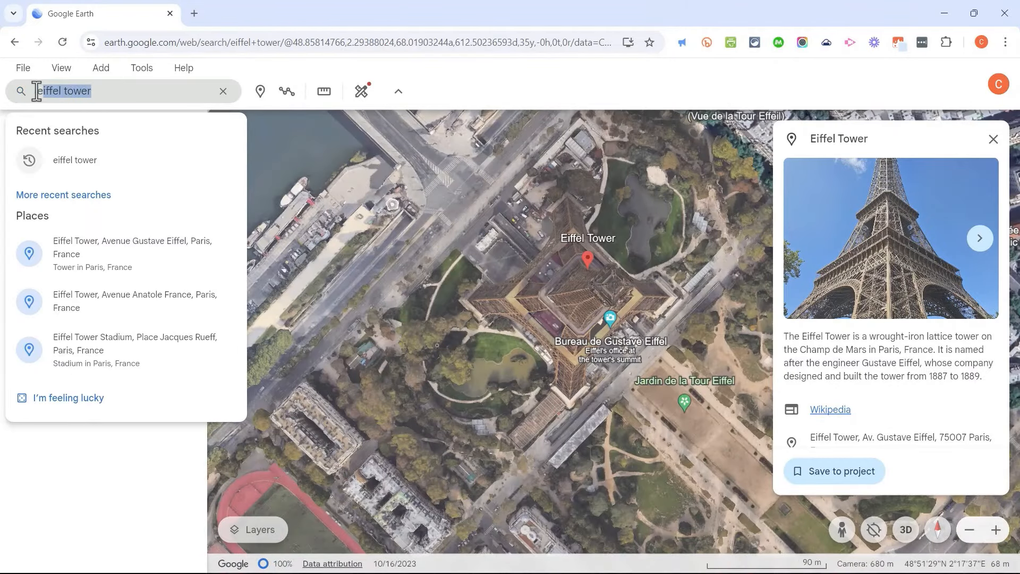
pyautogui.write('ngton, DC 20500')
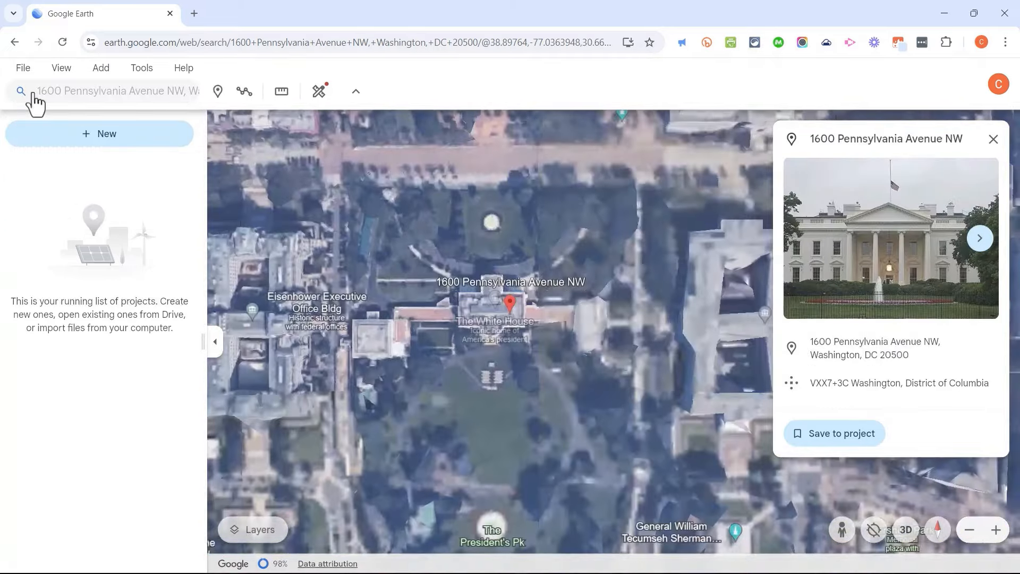
pyautogui.scroll(5, 541, 344)
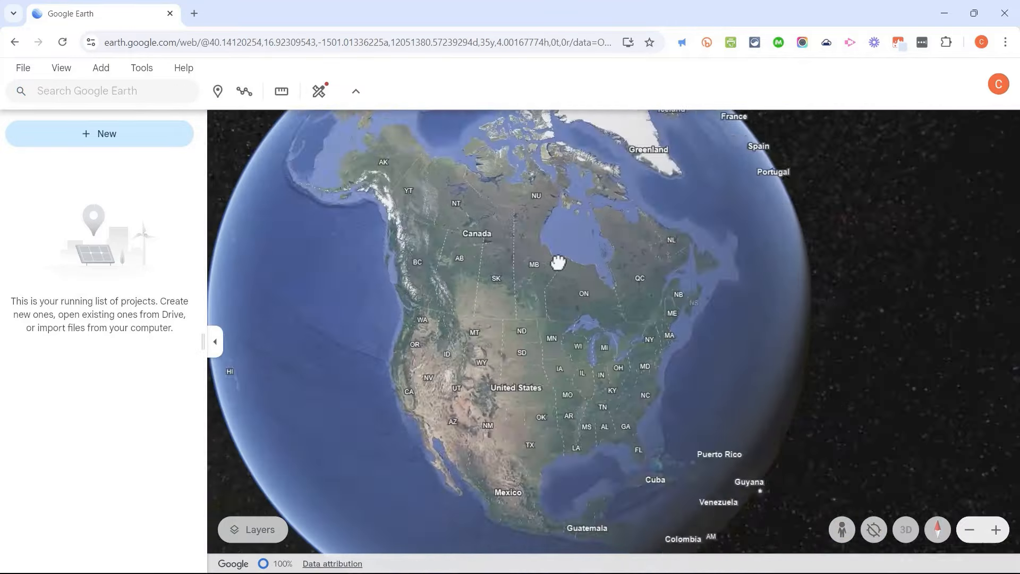
# Step: Rotate the globe from North America to Europe and view the town of Avrig in Romania close up
pyautogui.moveTo(558, 262); pyautogui.dragTo(415, 228)
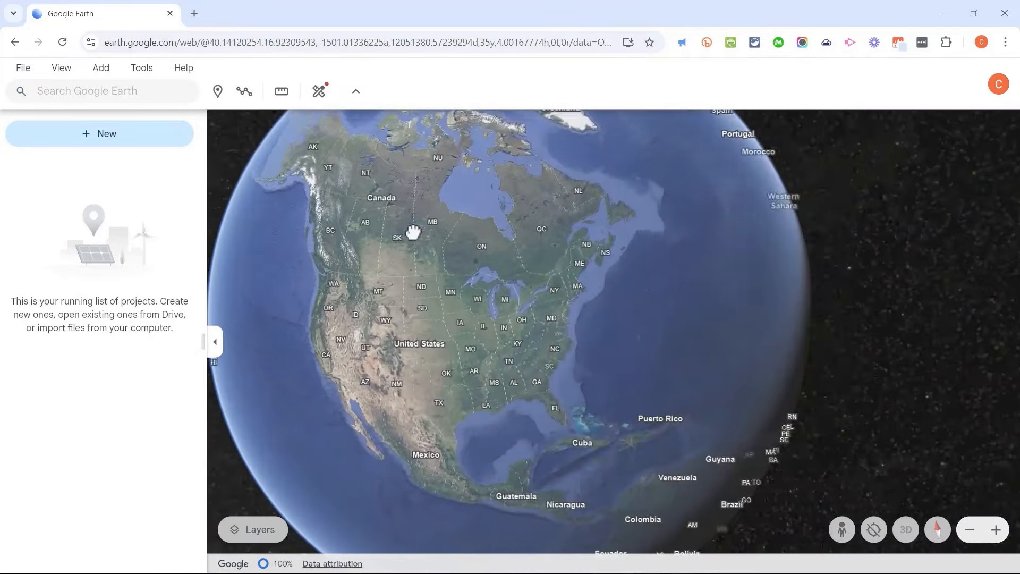
pyautogui.moveTo(640, 298); pyautogui.dragTo(455, 336)
pyautogui.moveTo(721, 354); pyautogui.dragTo(581, 426)
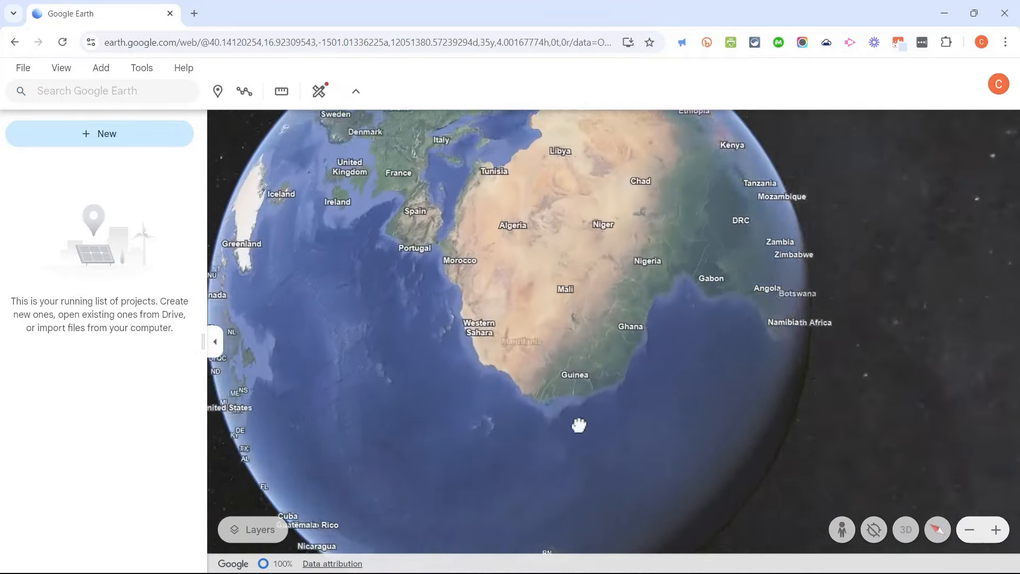
pyautogui.scroll(5, 590, 358)
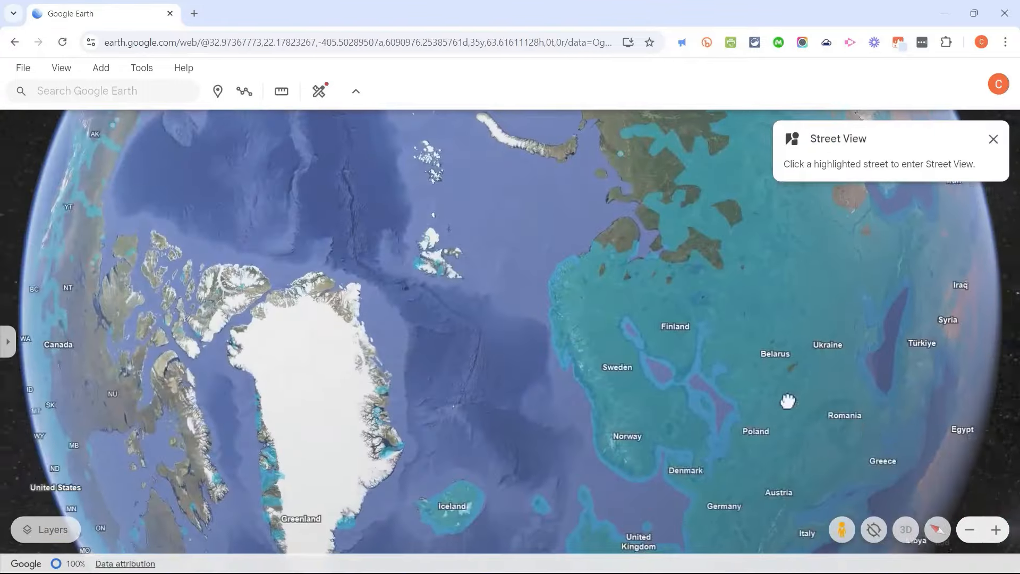
pyautogui.scroll(10, 627, 393)
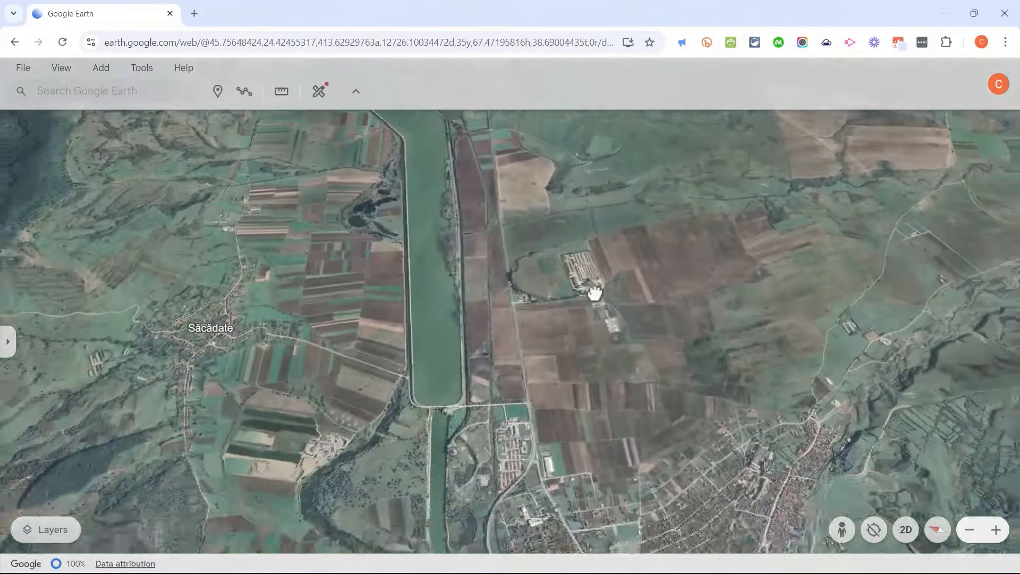
pyautogui.moveTo(595, 294); pyautogui.dragTo(552, 191)
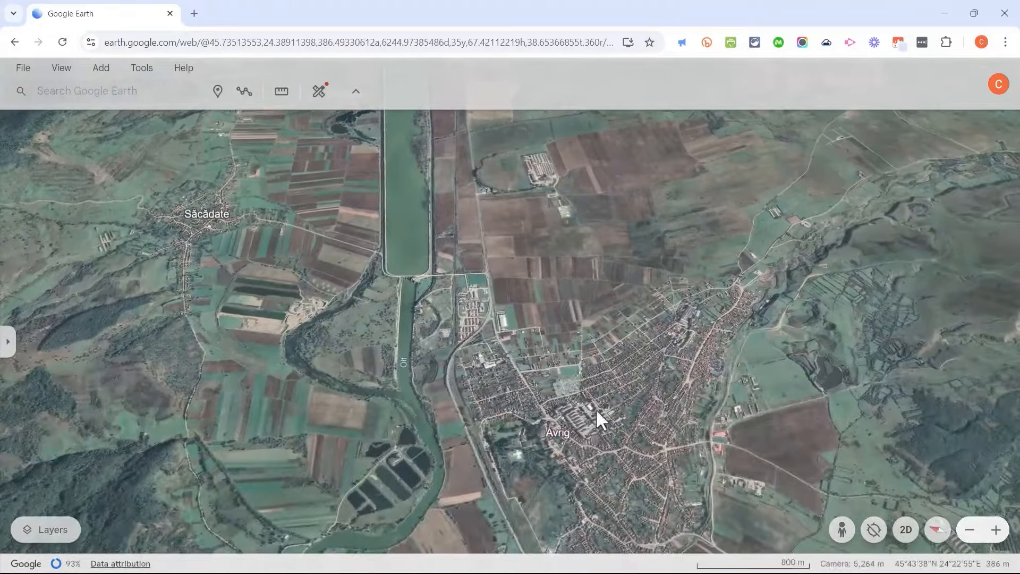
# Step: Enter Street View on a highlighted street in Avrig and look around at the houses along Str. Samuel Brukenthal
pyautogui.click(845, 538)
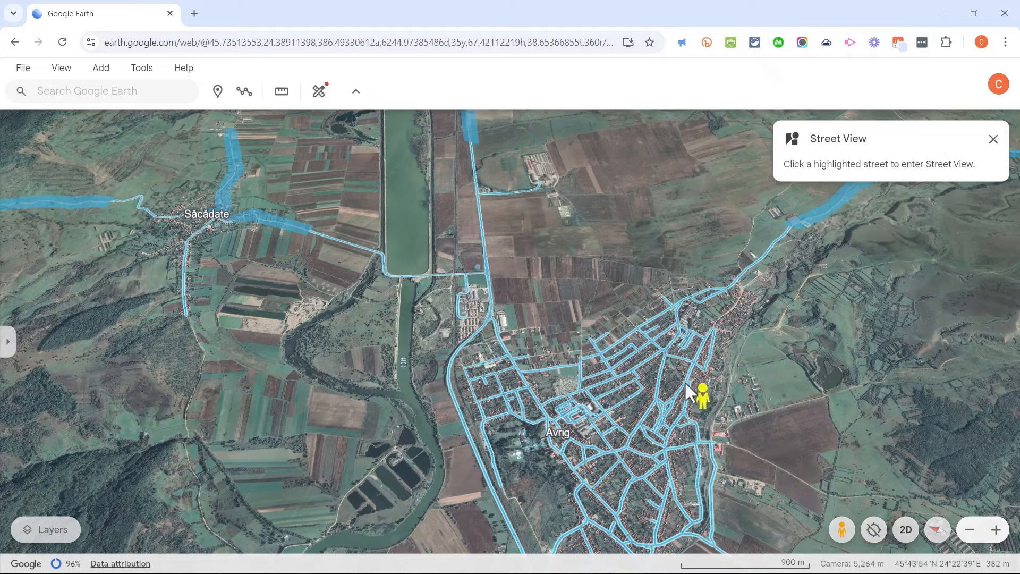
pyautogui.click(658, 387)
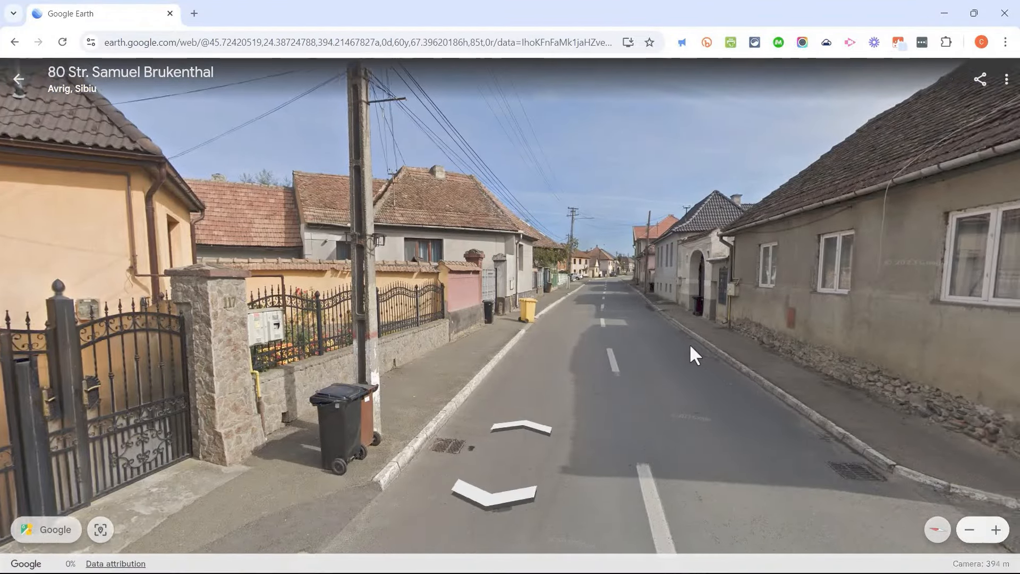
pyautogui.moveTo(690, 353); pyautogui.dragTo(326, 317)
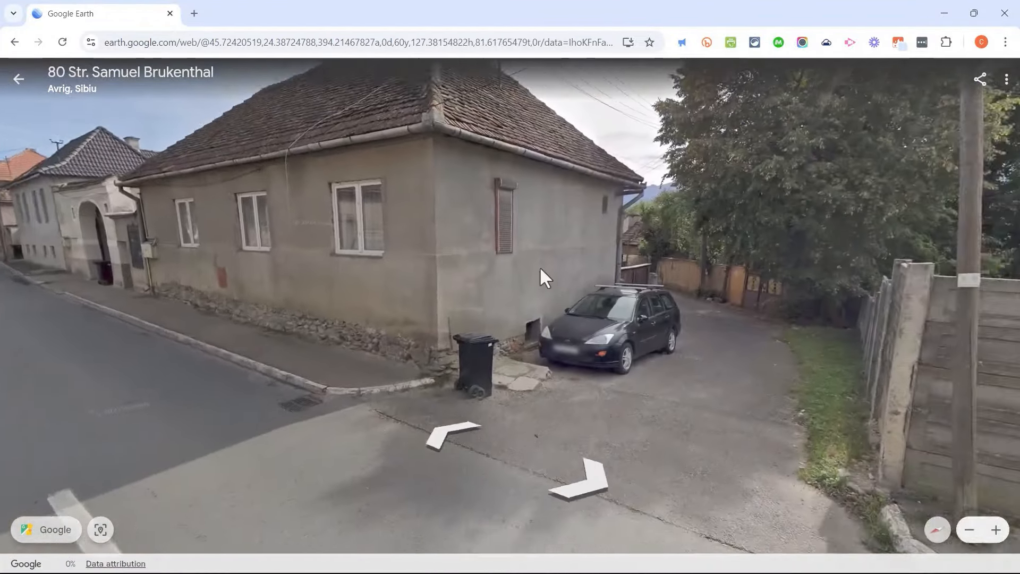
pyautogui.moveTo(542, 277); pyautogui.dragTo(216, 230)
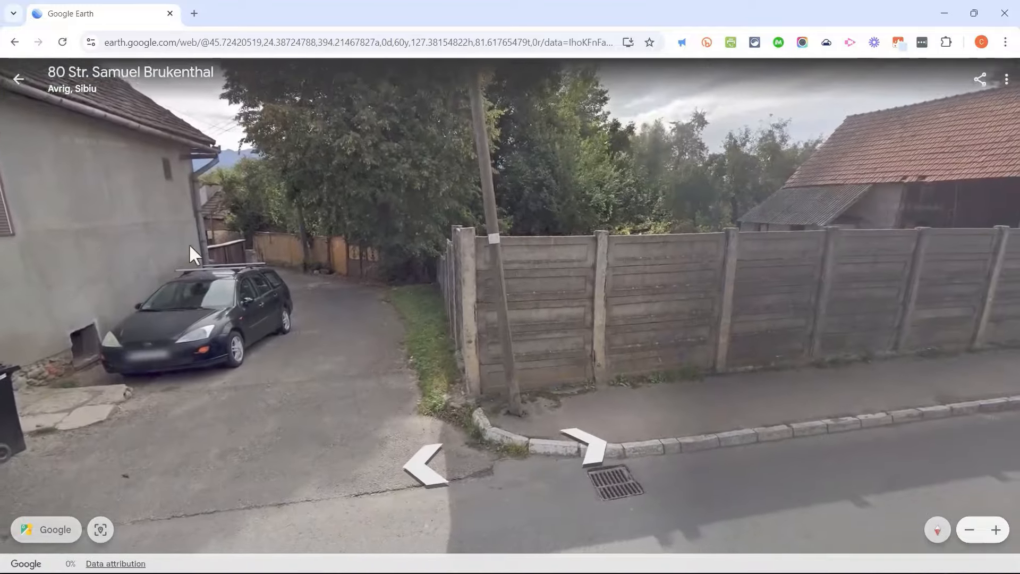
pyautogui.moveTo(740, 250); pyautogui.dragTo(305, 330)
pyautogui.moveTo(775, 353); pyautogui.dragTo(676, 356)
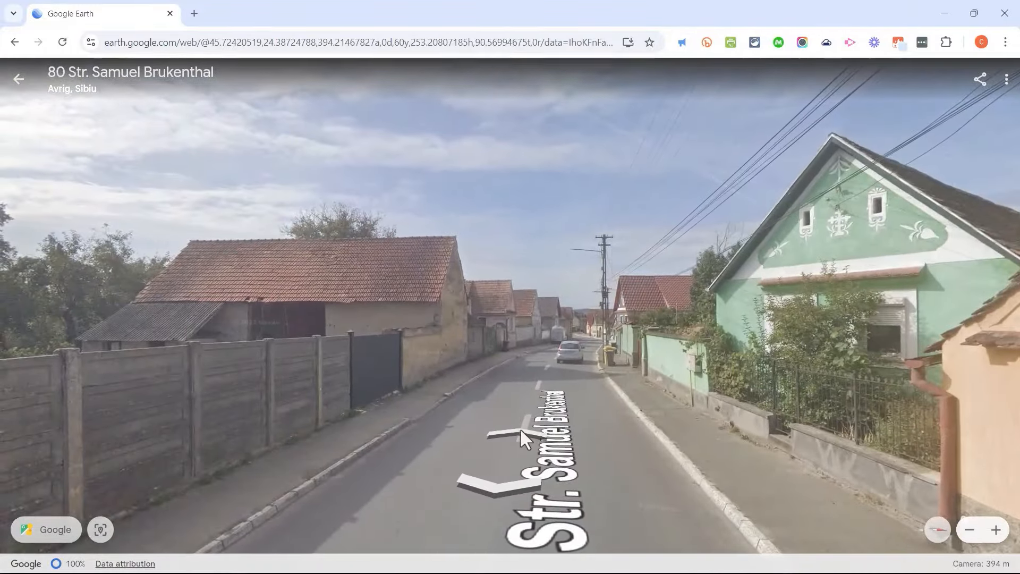
# Step: Move forward along Str. Samuel Brukenthal, look around in all directions, and leave Street View
pyautogui.click(523, 431)
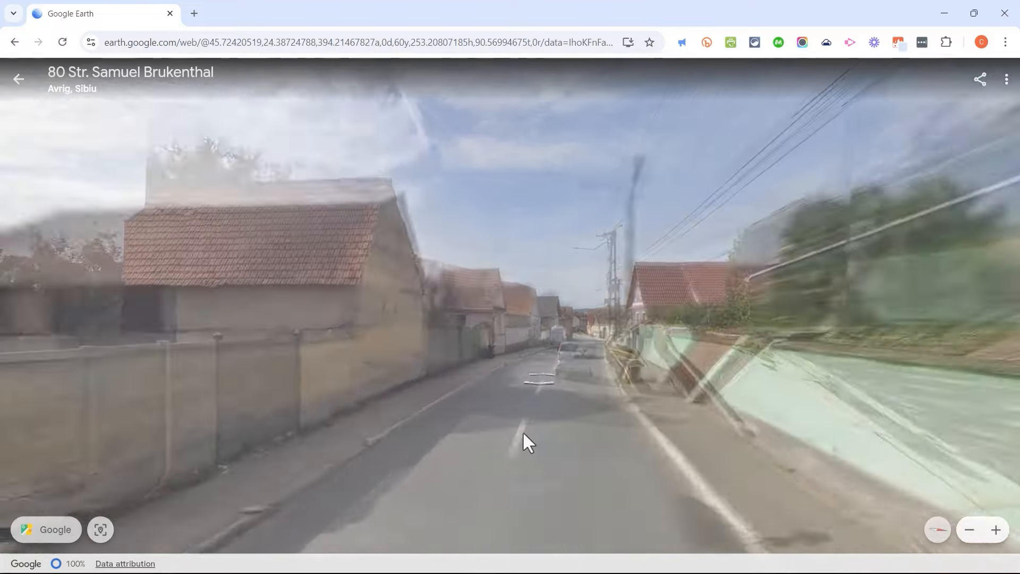
pyautogui.click(512, 432)
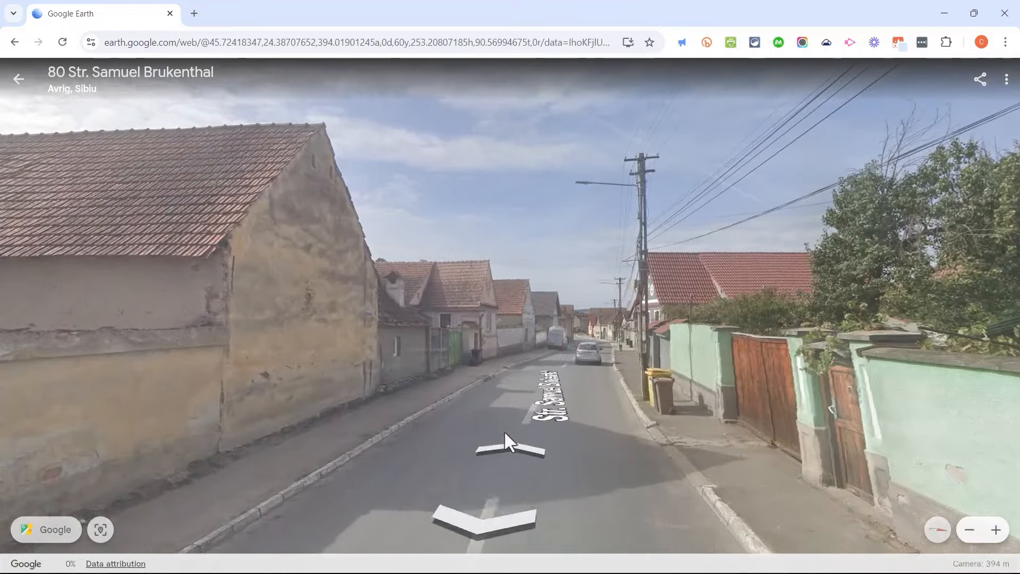
pyautogui.moveTo(552, 428); pyautogui.dragTo(160, 390)
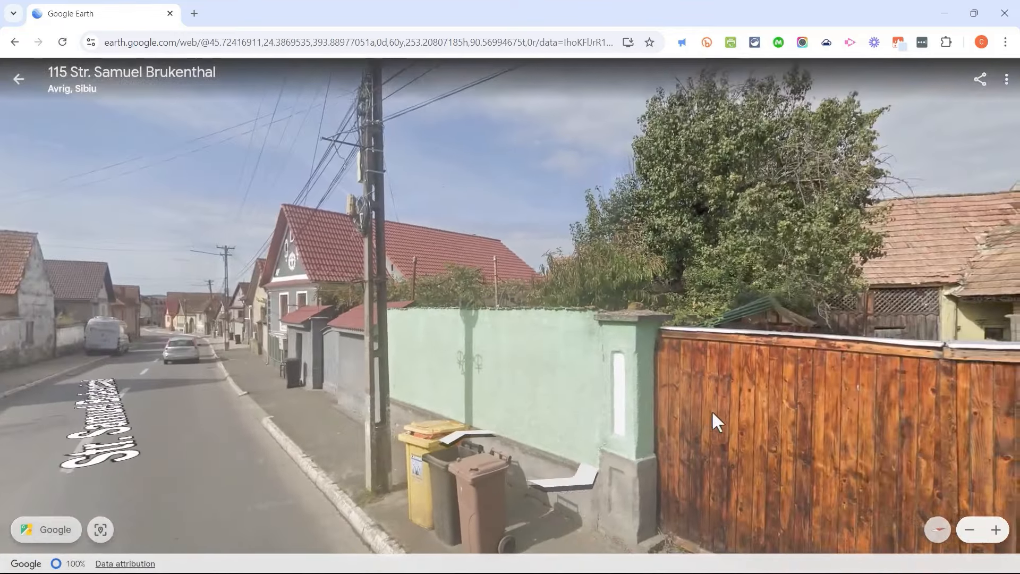
pyautogui.moveTo(712, 415); pyautogui.dragTo(37, 438)
pyautogui.moveTo(252, 407); pyautogui.dragTo(253, 464)
pyautogui.moveTo(591, 314); pyautogui.dragTo(55, 358)
pyautogui.moveTo(690, 298); pyautogui.dragTo(649, 330)
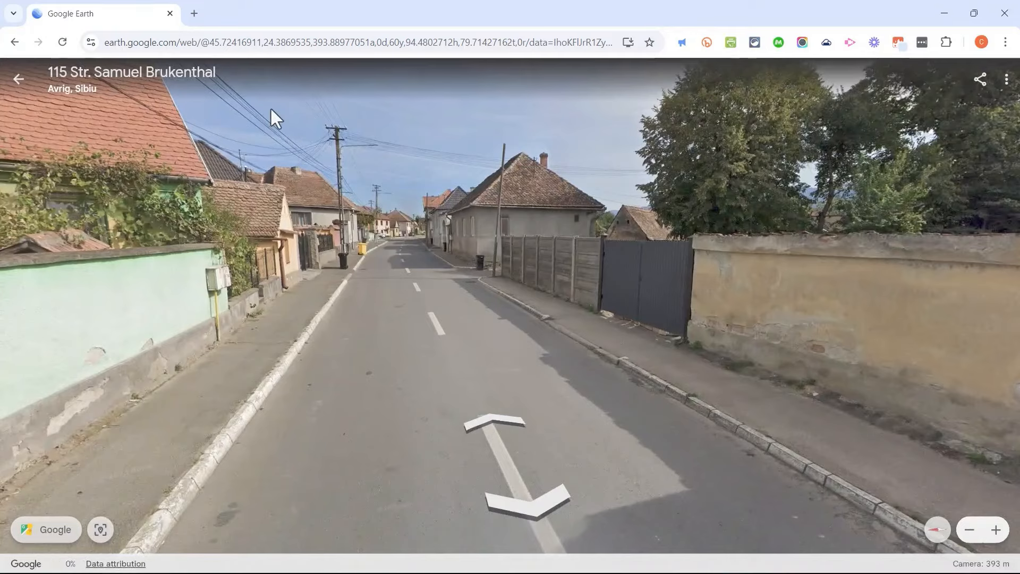
pyautogui.click(19, 80)
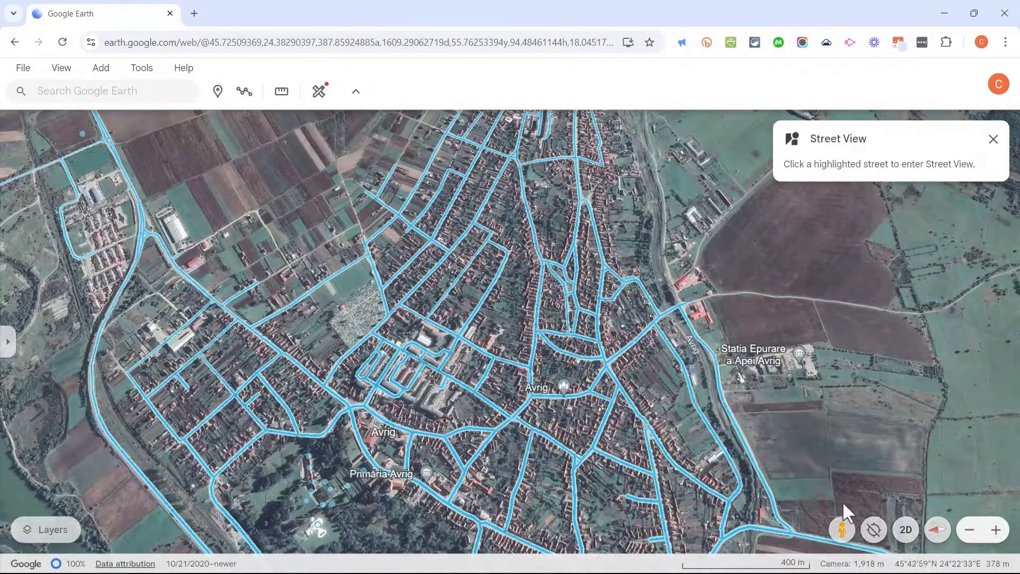
# Step: Start showing the current location and set the site's location permission to never allow
pyautogui.click(874, 530)
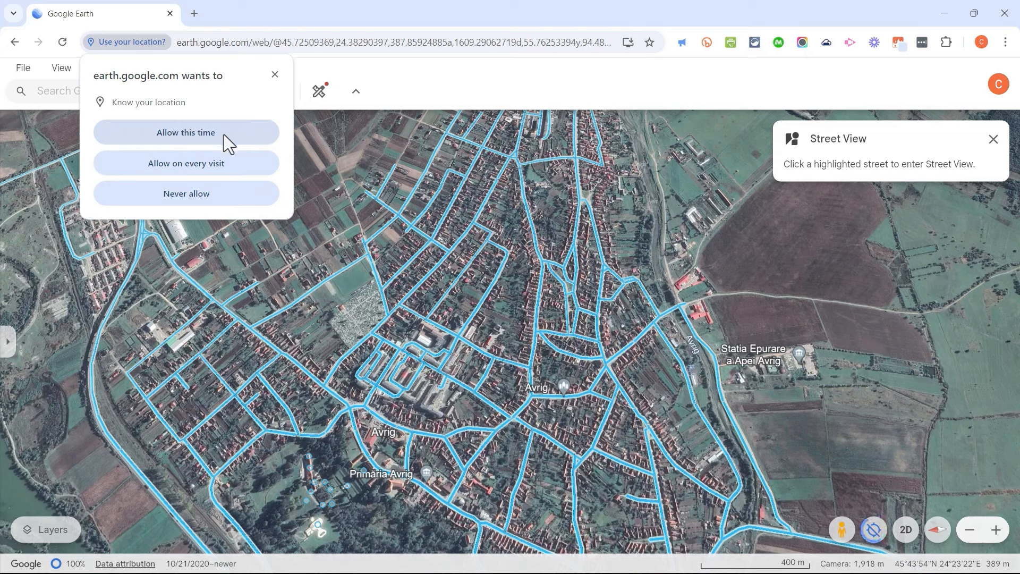
pyautogui.click(227, 194)
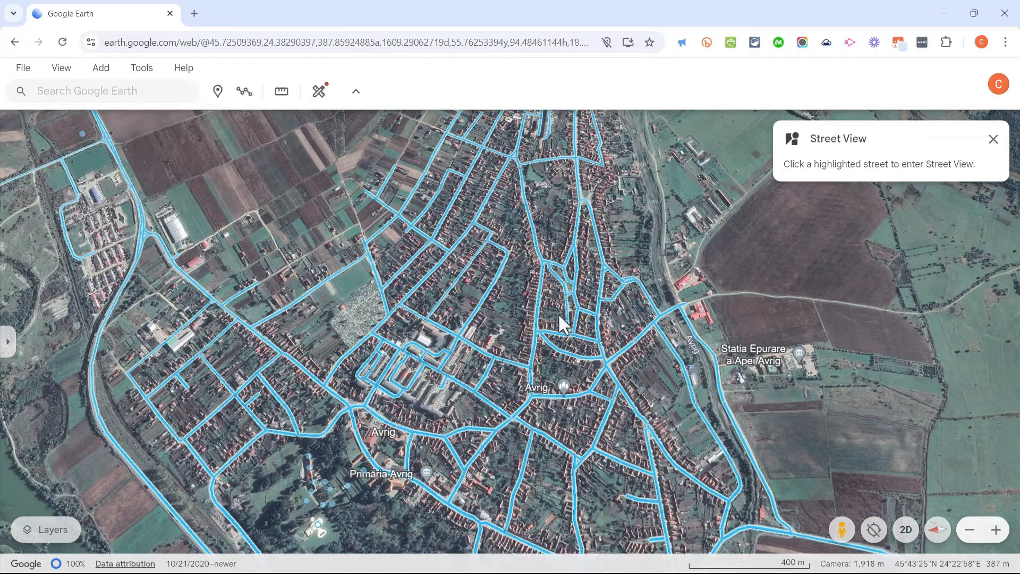
# Step: Hide the Street View coverage and view the industrial buildings at Mârșa straight from above in 2D
pyautogui.scroll(-5, 375, 255)
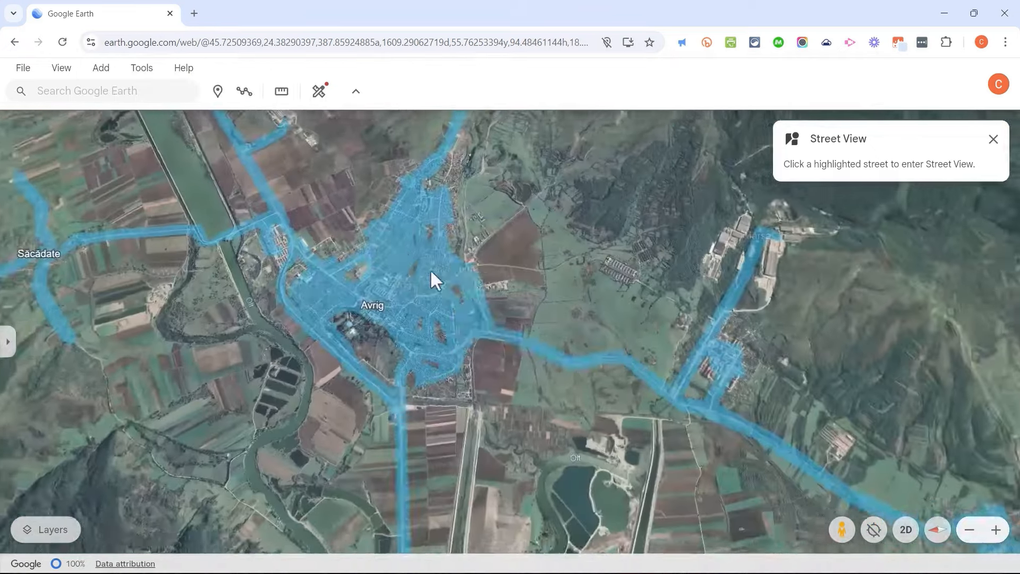
pyautogui.moveTo(591, 325); pyautogui.dragTo(514, 318)
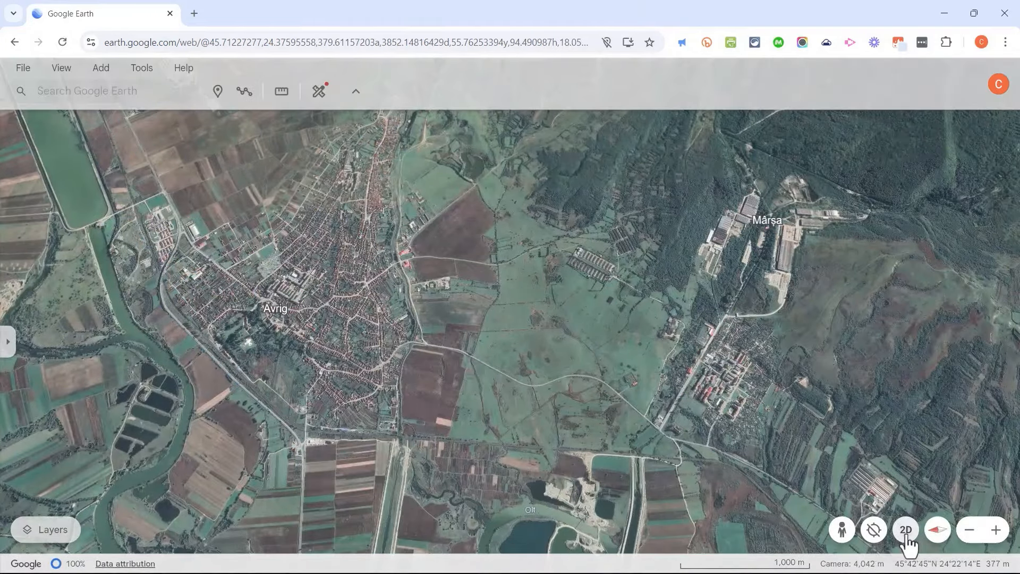
pyautogui.click(906, 531)
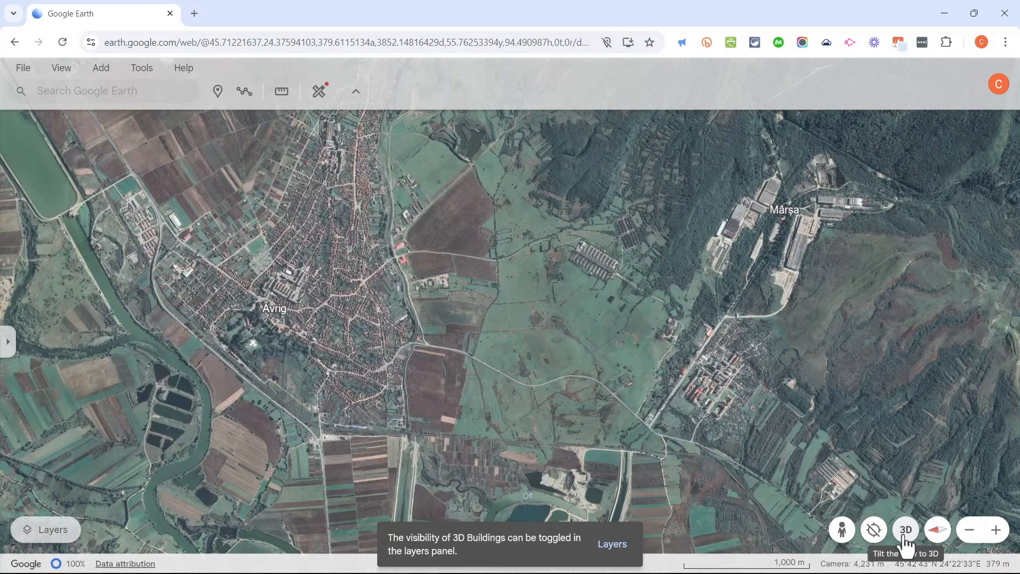
pyautogui.scroll(5, 746, 418)
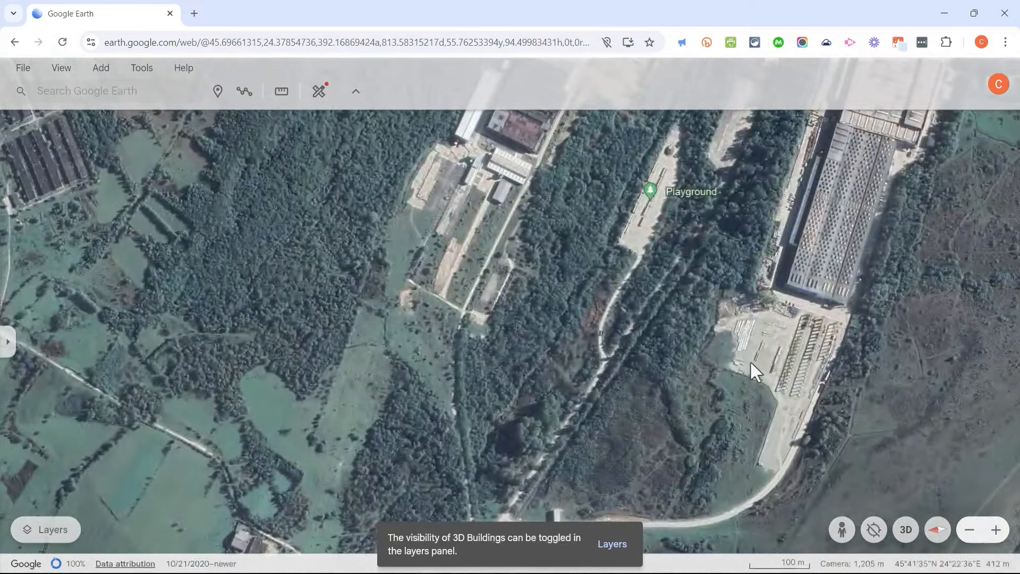
pyautogui.scroll(2, 750, 362)
pyautogui.moveTo(741, 373); pyautogui.dragTo(642, 526)
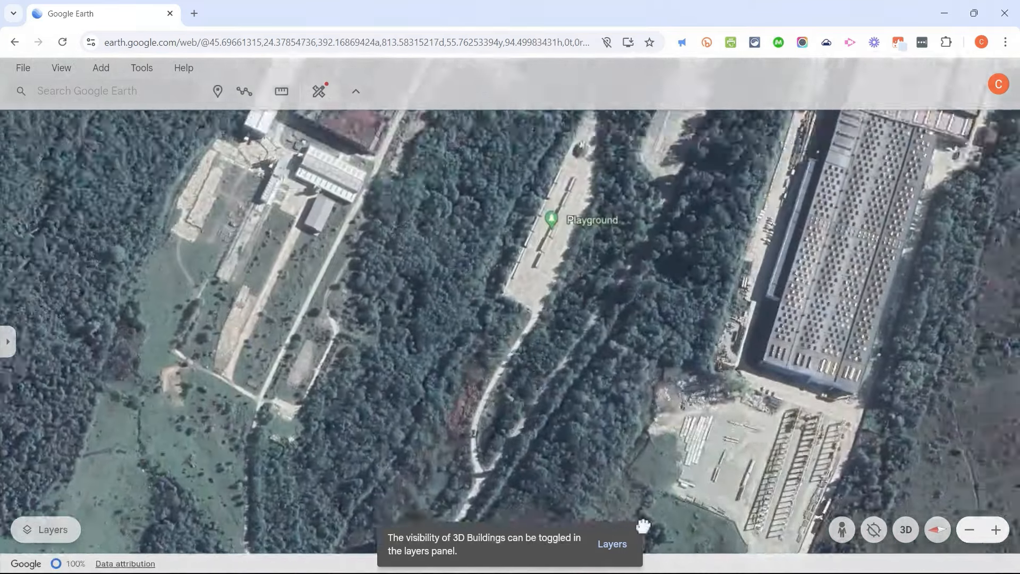
pyautogui.moveTo(660, 366); pyautogui.dragTo(676, 569)
pyautogui.moveTo(581, 430); pyautogui.dragTo(617, 524)
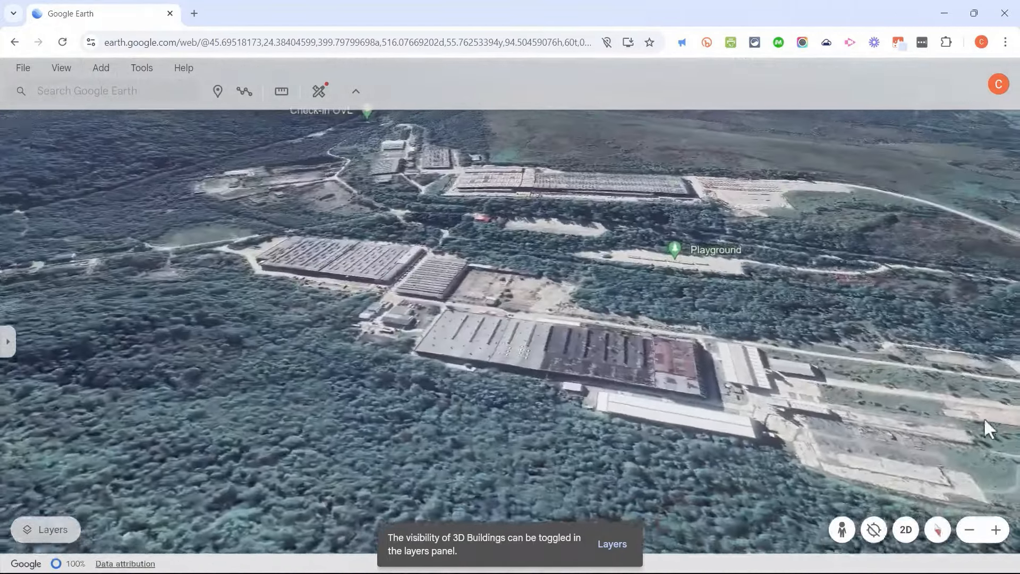
# Step: Examine the industrial halls and the residential blocks of Mârșa in the tilted 3D view, from close up and farther away
pyautogui.scroll(10, 602, 441)
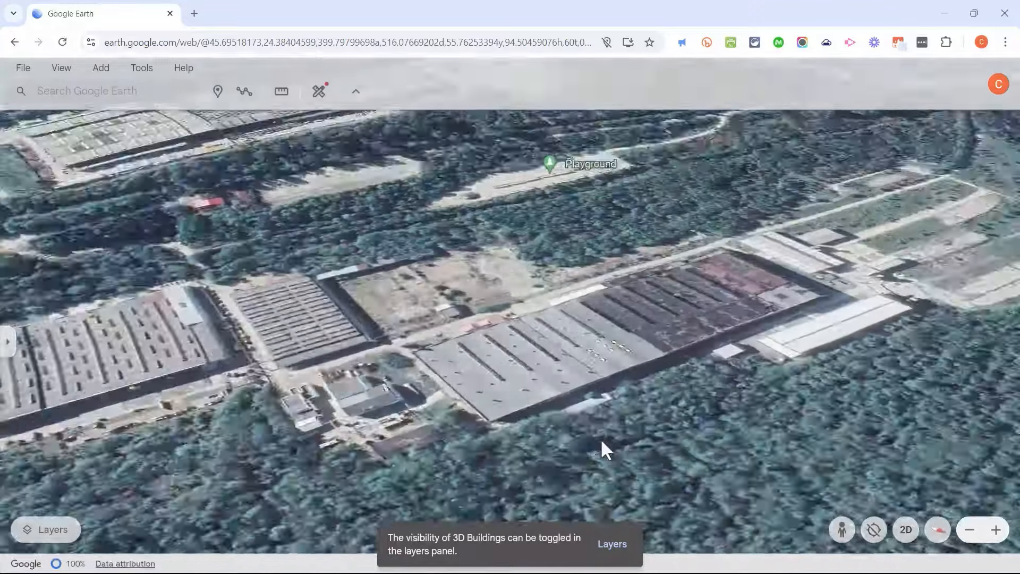
pyautogui.scroll(-6, 594, 434)
pyautogui.scroll(-8, 595, 431)
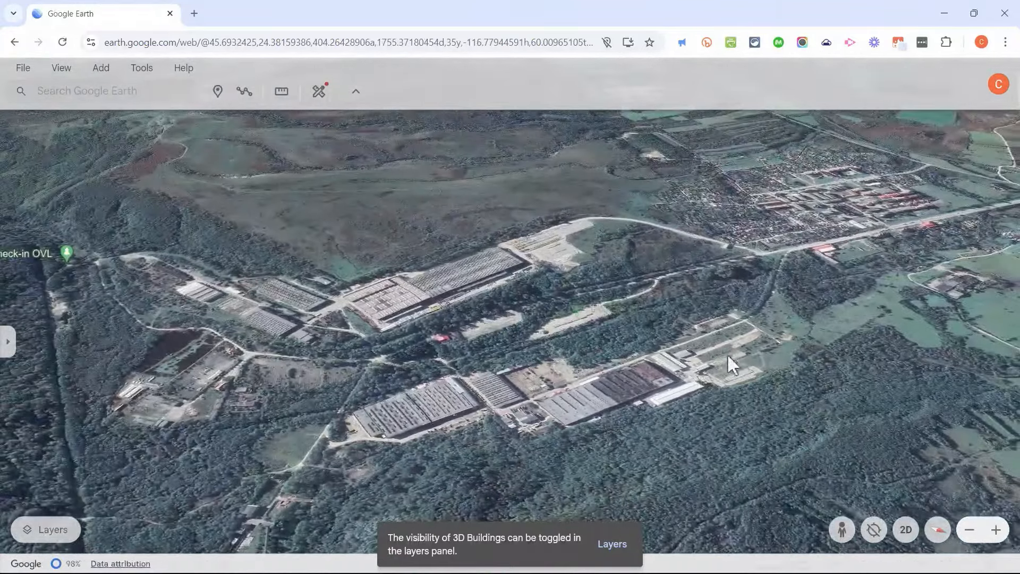
pyautogui.moveTo(727, 353); pyautogui.dragTo(490, 227)
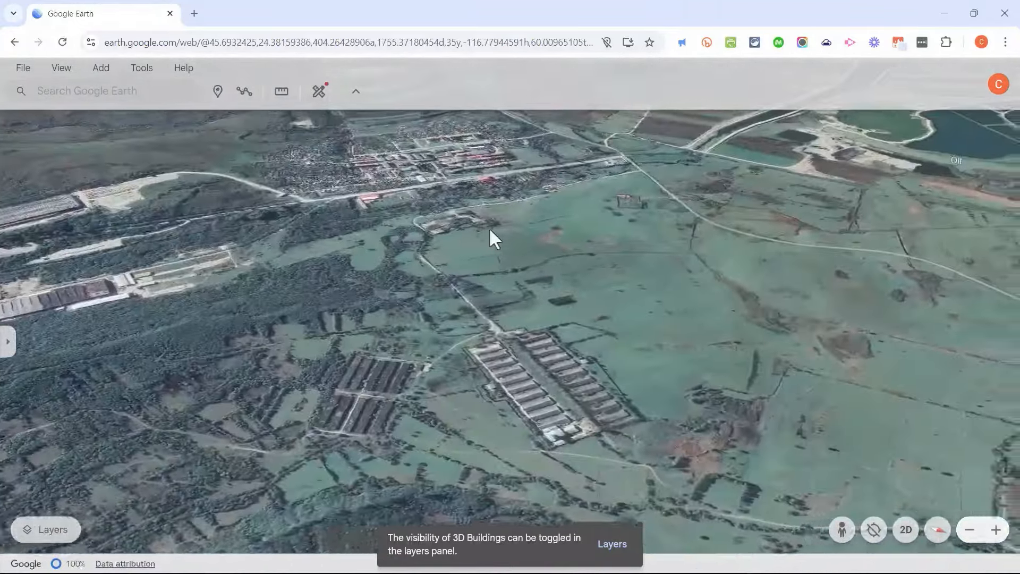
pyautogui.scroll(7, 489, 228)
pyautogui.moveTo(229, 154); pyautogui.dragTo(486, 349)
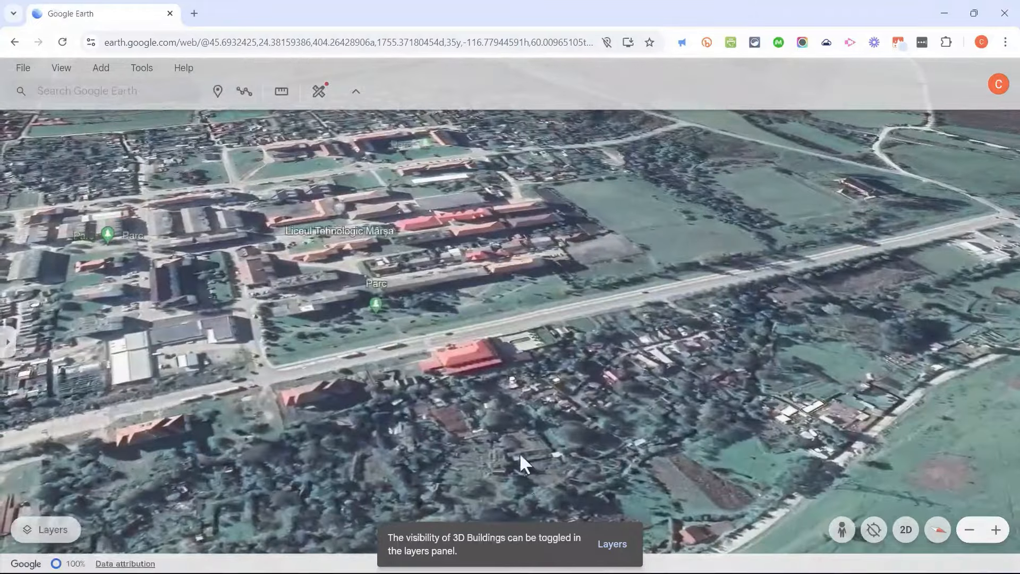
pyautogui.scroll(8, 506, 352)
pyautogui.scroll(-5, 506, 353)
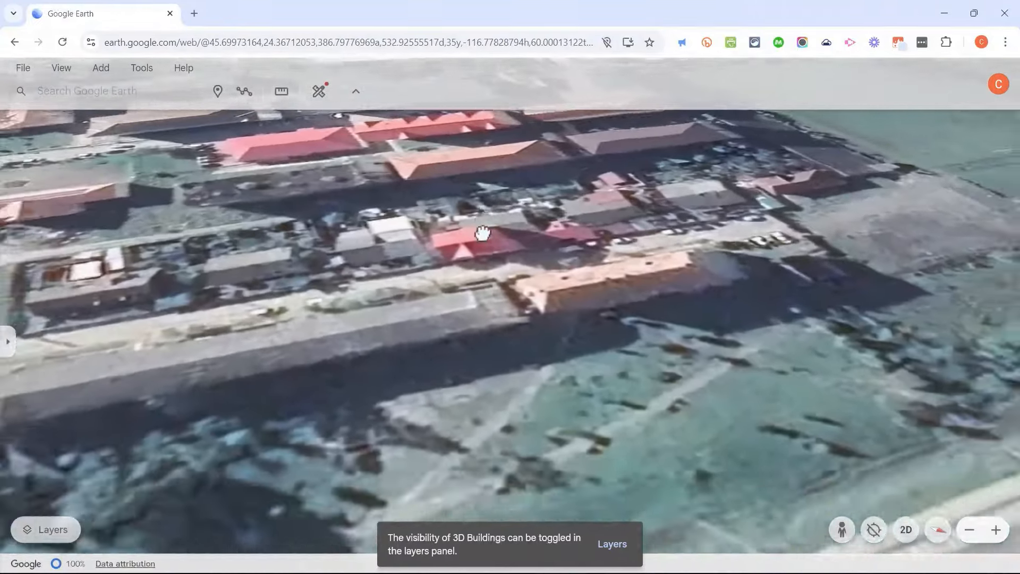
pyautogui.scroll(-5, 584, 407)
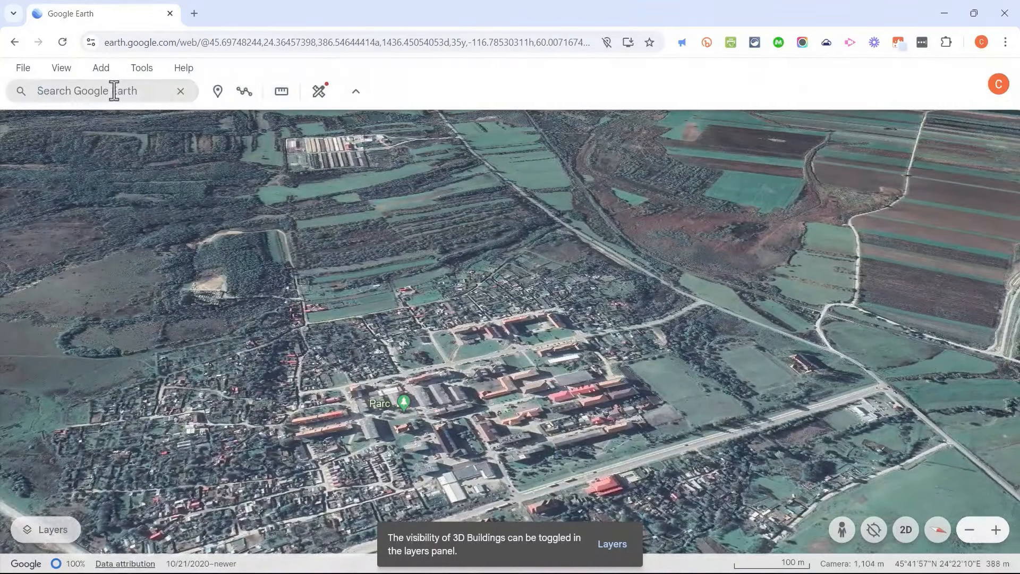
# Step: Search for the place "manhattan, new york"
pyautogui.click(114, 91)
pyautogui.write('manhattan')
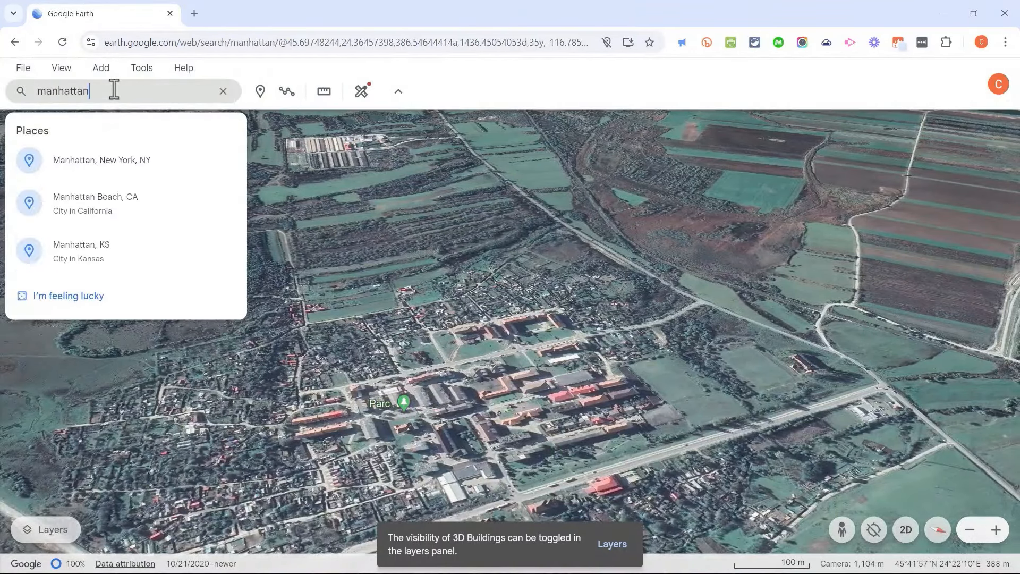
pyautogui.write(', new york')
pyautogui.press('Return')
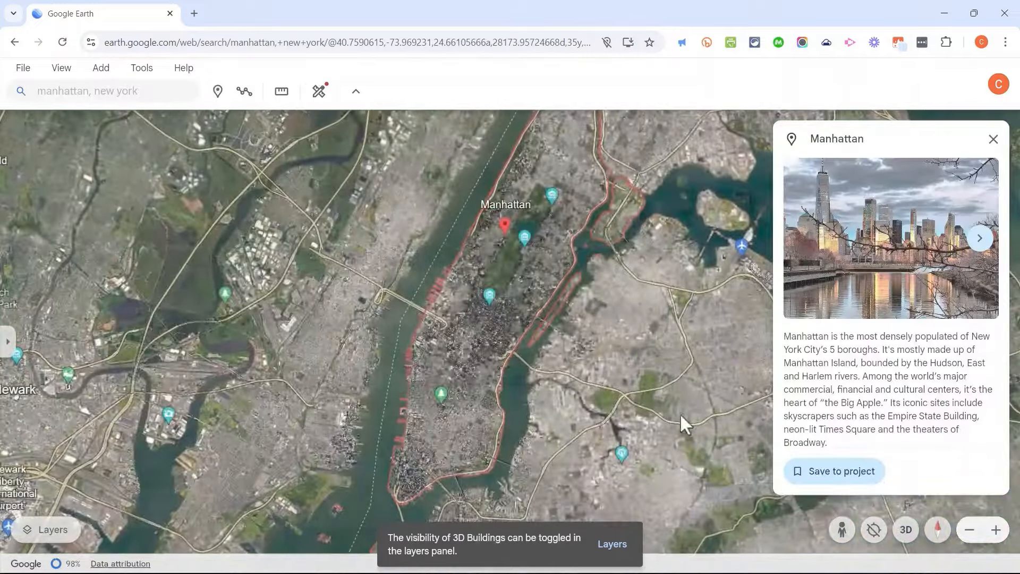
# Step: Tilt the Manhattan view to 3D, view the skyscrapers near Times Square close up, and close the place information card
pyautogui.click(906, 529)
pyautogui.click(908, 530)
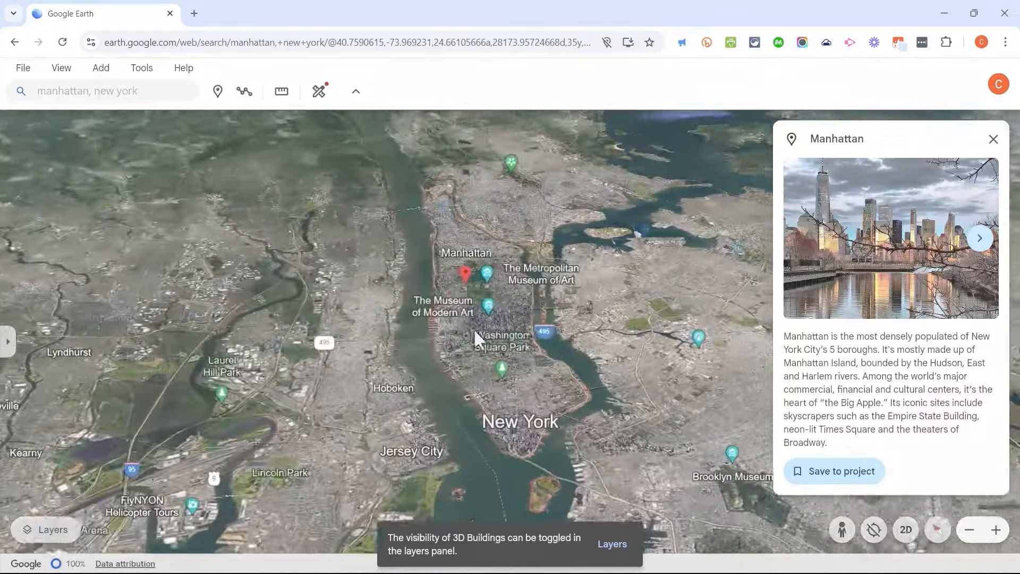
pyautogui.scroll(8, 553, 320)
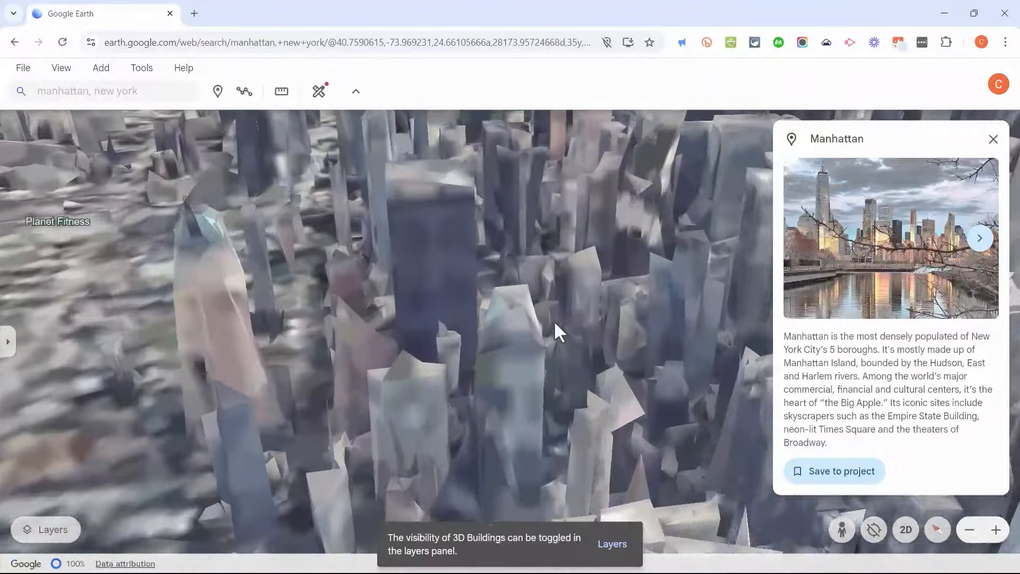
pyautogui.scroll(-3, 554, 321)
pyautogui.moveTo(649, 326); pyautogui.dragTo(476, 303)
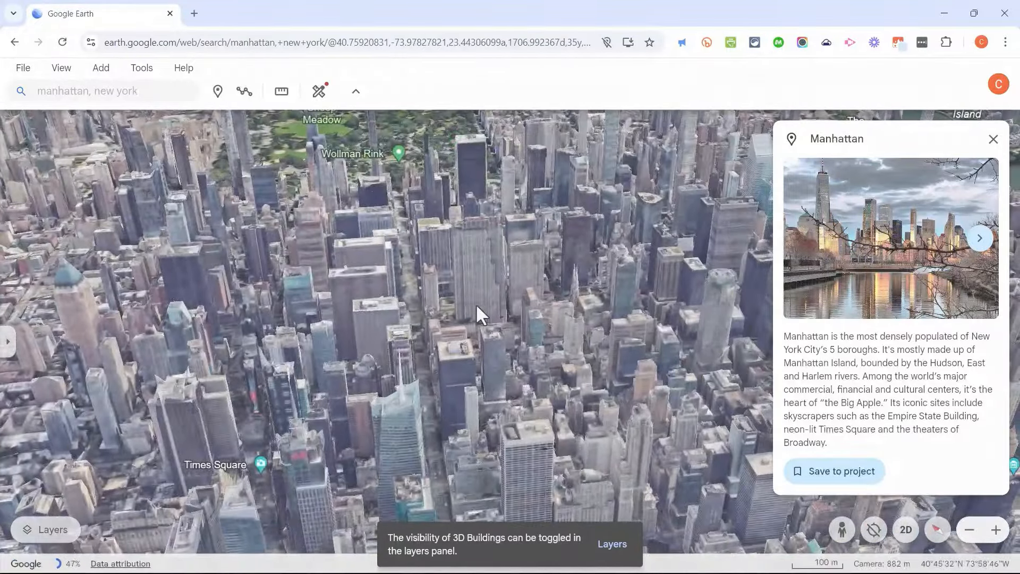
pyautogui.click(993, 138)
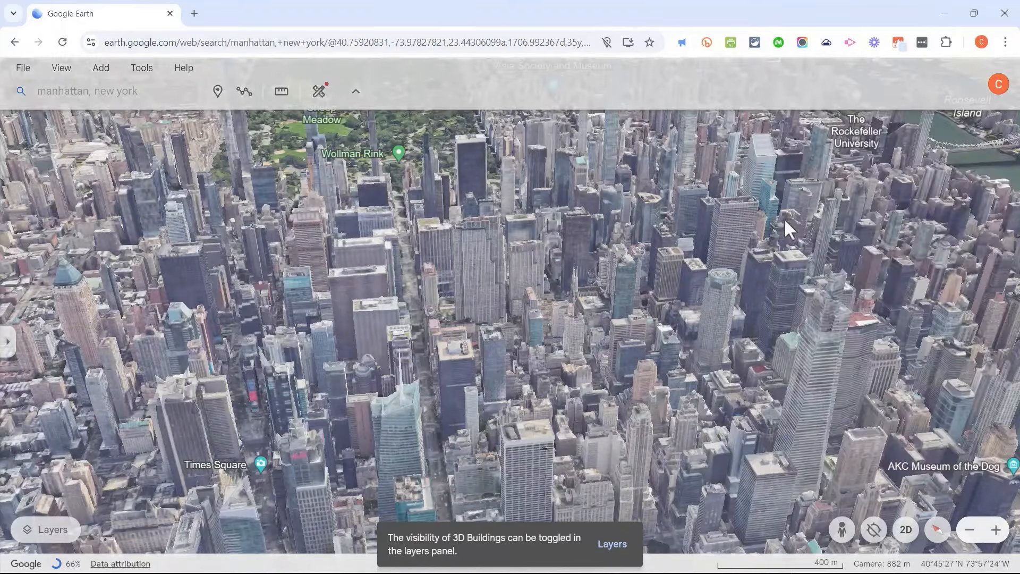
# Step: Examine the Midtown Manhattan office towers and St. Patrick's Cathedral close up in the tilted 3D view
pyautogui.scroll(5, 731, 331)
pyautogui.moveTo(469, 266); pyautogui.dragTo(460, 444)
pyautogui.scroll(4, 589, 377)
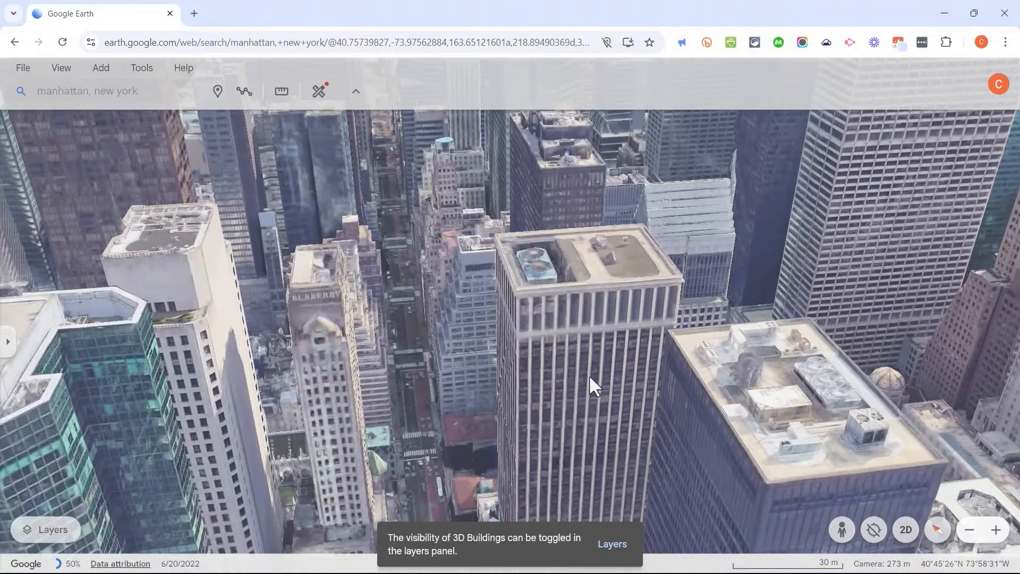
pyautogui.scroll(3, 632, 361)
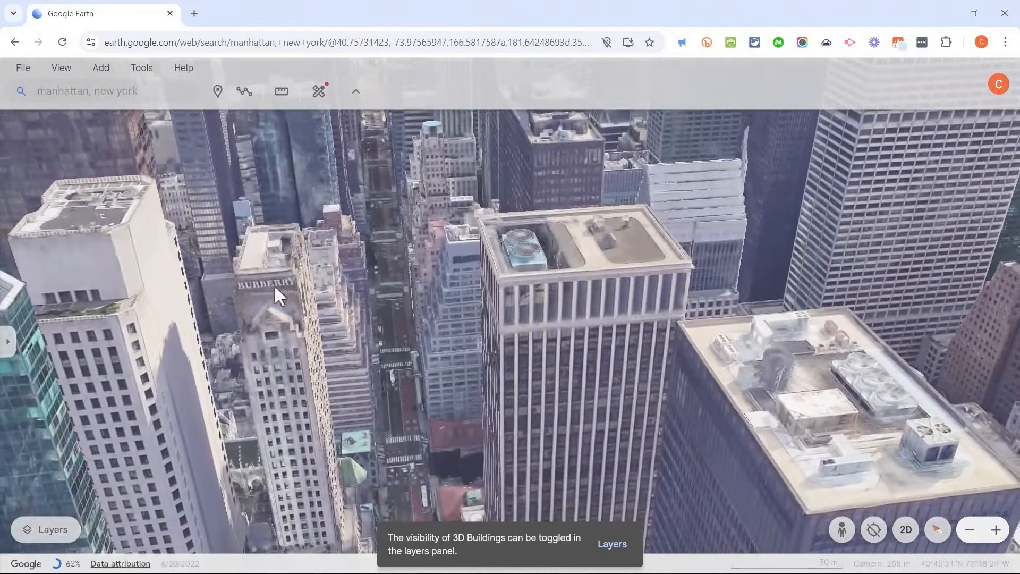
pyautogui.moveTo(273, 285); pyautogui.dragTo(505, 299)
pyautogui.moveTo(482, 451); pyautogui.dragTo(607, 245)
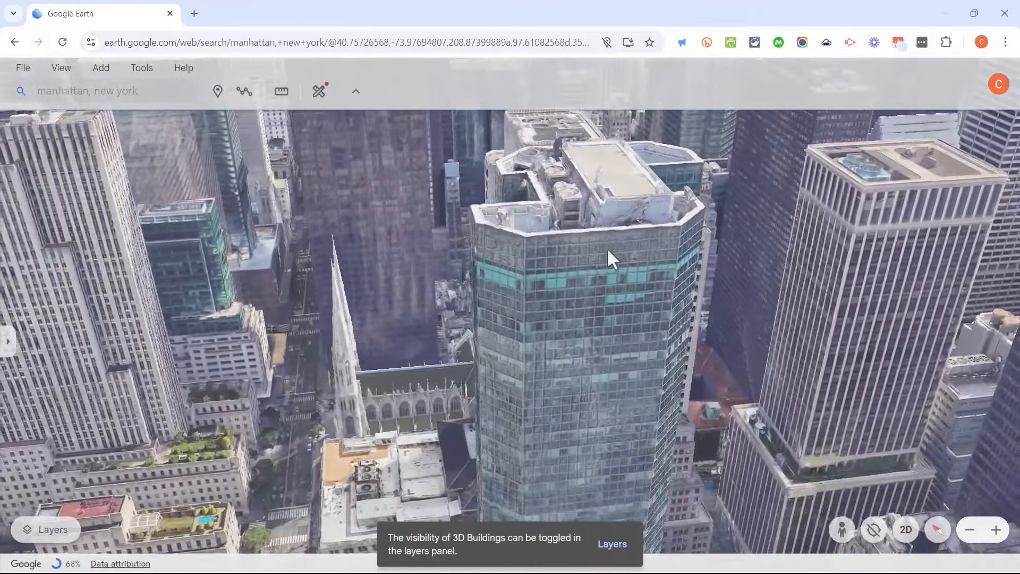
pyautogui.scroll(5, 606, 250)
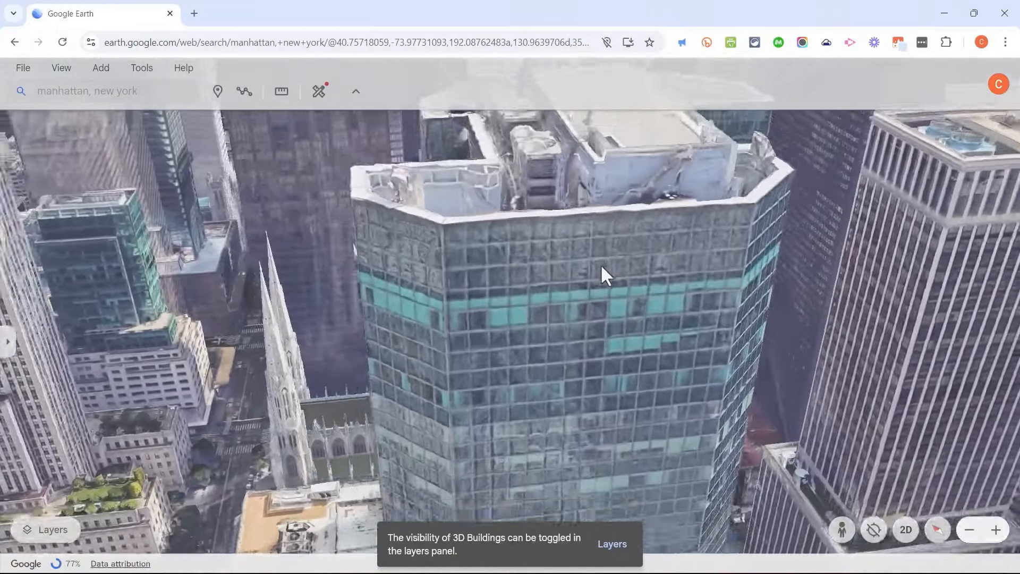
pyautogui.moveTo(305, 398); pyautogui.dragTo(430, 340)
pyautogui.scroll(5, 427, 339)
pyautogui.scroll(-2, 439, 351)
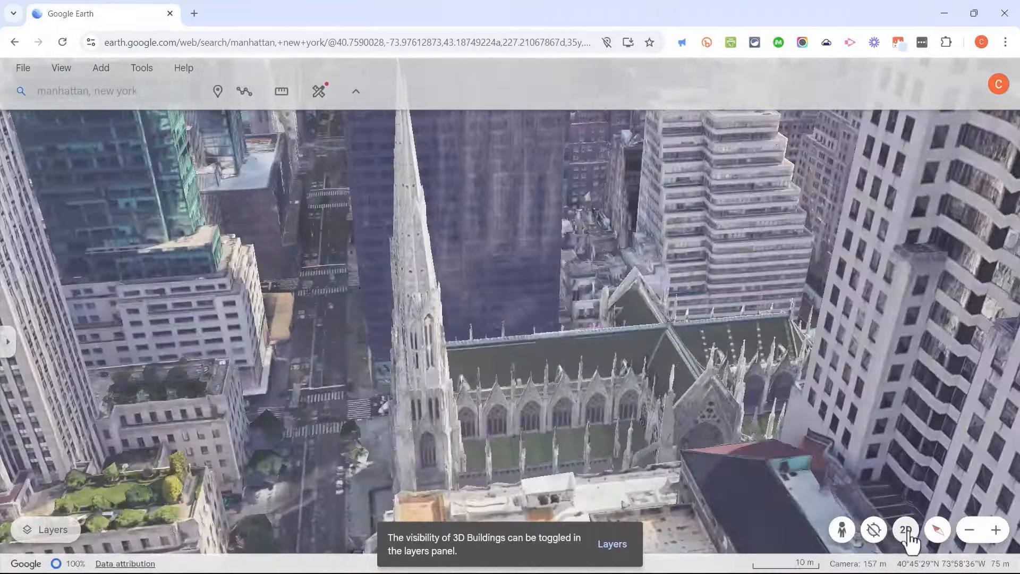
# Step: Switch Manhattan to the 2D view and look at Midtown from straight above, out to the southern edge of Central Park
pyautogui.click(906, 530)
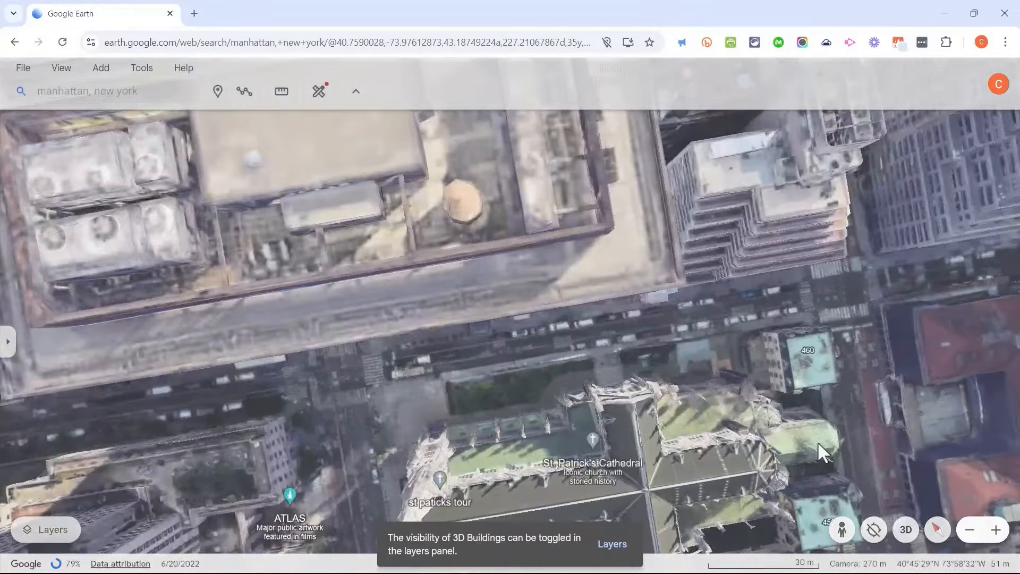
pyautogui.scroll(-5, 817, 443)
pyautogui.scroll(-5, 815, 442)
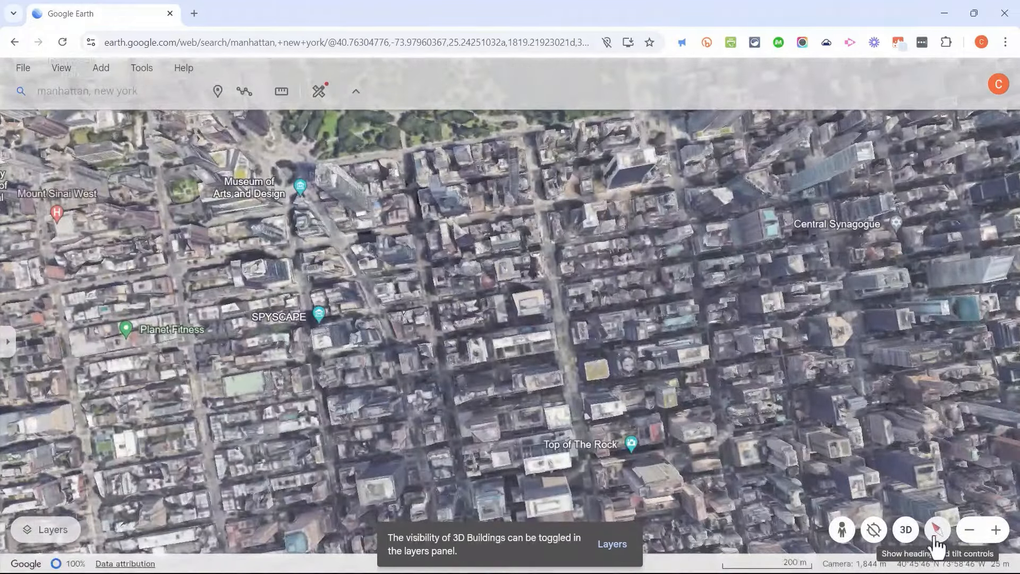
# Step: Tilt the wider Manhattan view steeply with the tilt control, adjust the heading, reset it to north, and close the controls
pyautogui.click(937, 530)
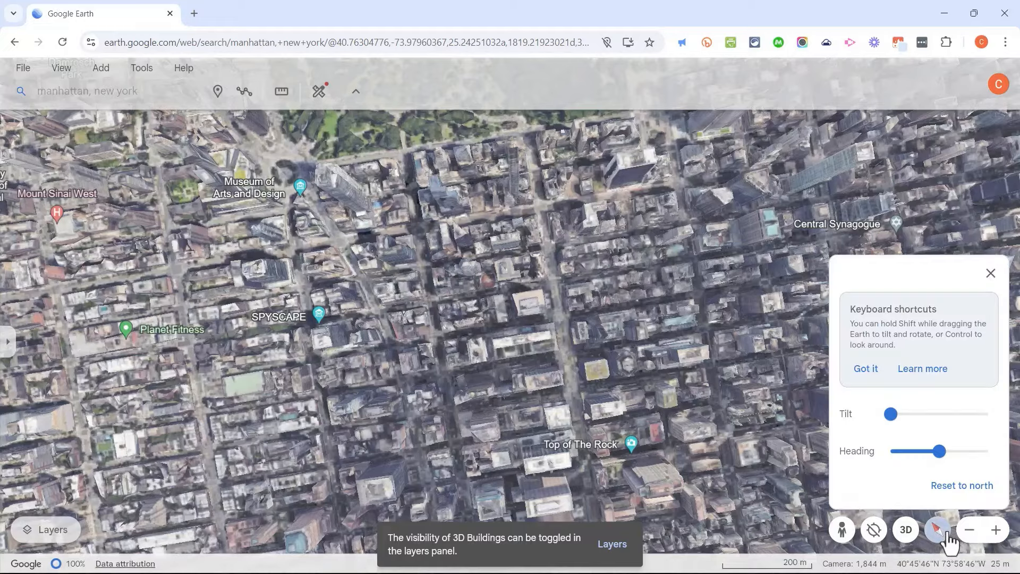
pyautogui.scroll(-5, 626, 307)
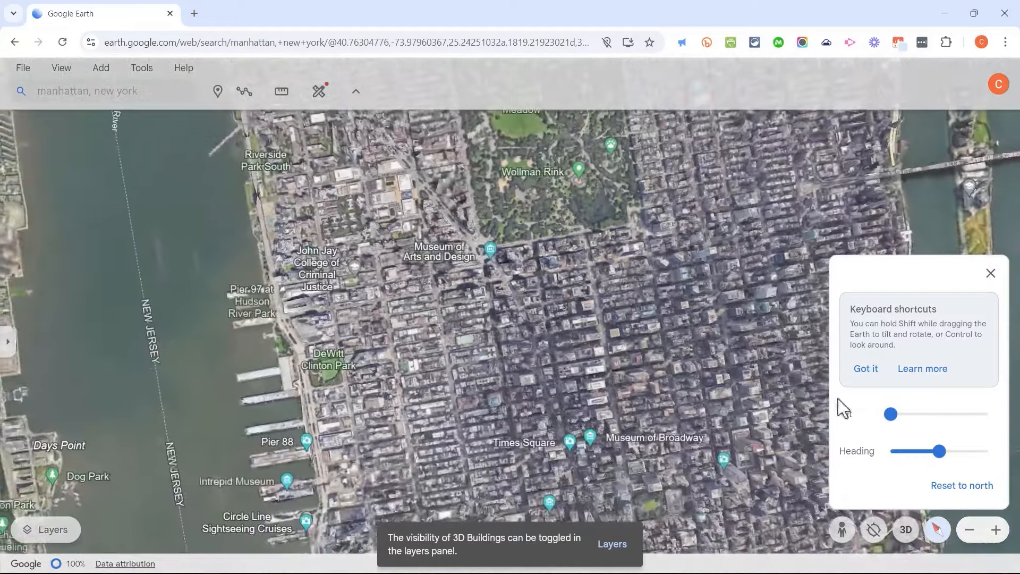
pyautogui.moveTo(897, 416); pyautogui.dragTo(970, 418)
pyautogui.moveTo(940, 451)
pyautogui.mouseDown()
pyautogui.moveTo(979, 453)
pyautogui.moveTo(913, 458)
pyautogui.moveTo(964, 460)
pyautogui.moveTo(943, 458)
pyautogui.mouseUp()
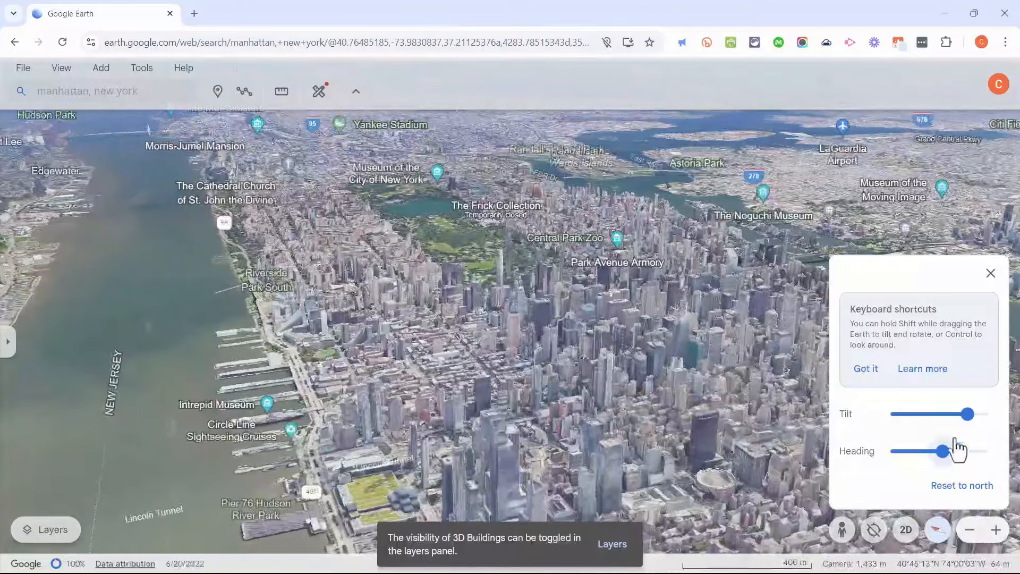
pyautogui.click(980, 488)
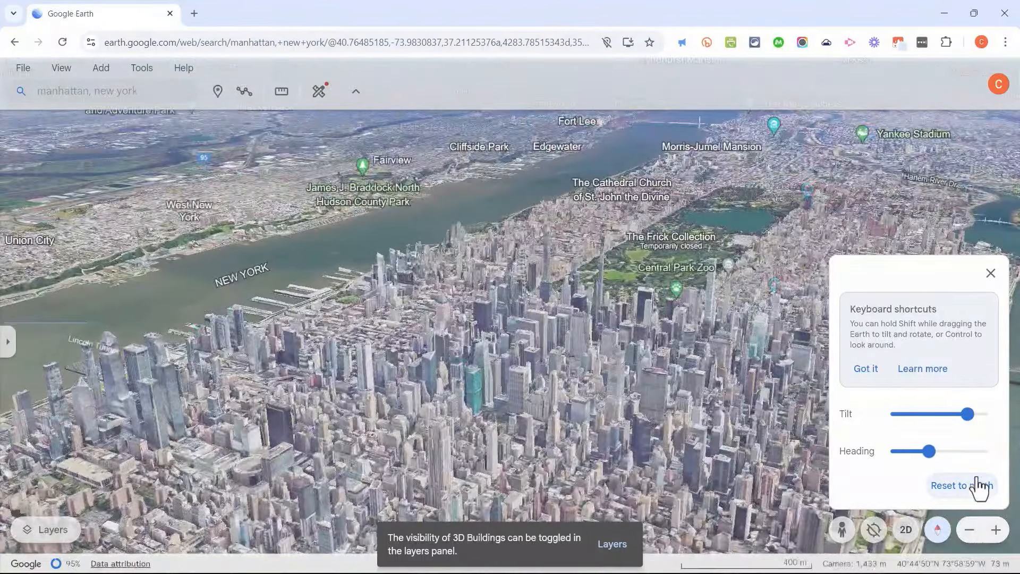
pyautogui.click(991, 273)
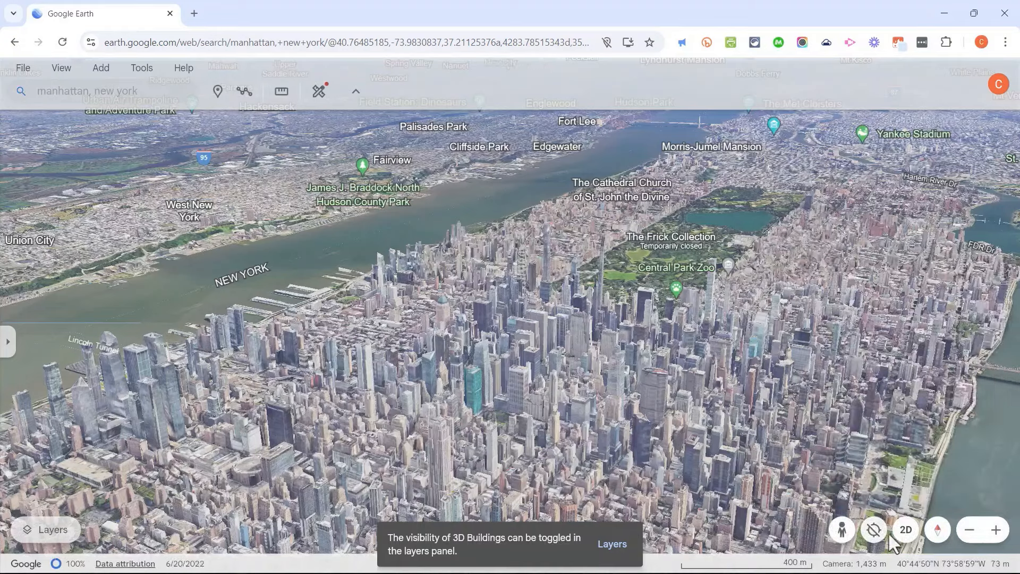
# Step: Examine Manhattan in 3D from far away and closer up, including the skyscrapers beside Central Park
pyautogui.click(976, 535)
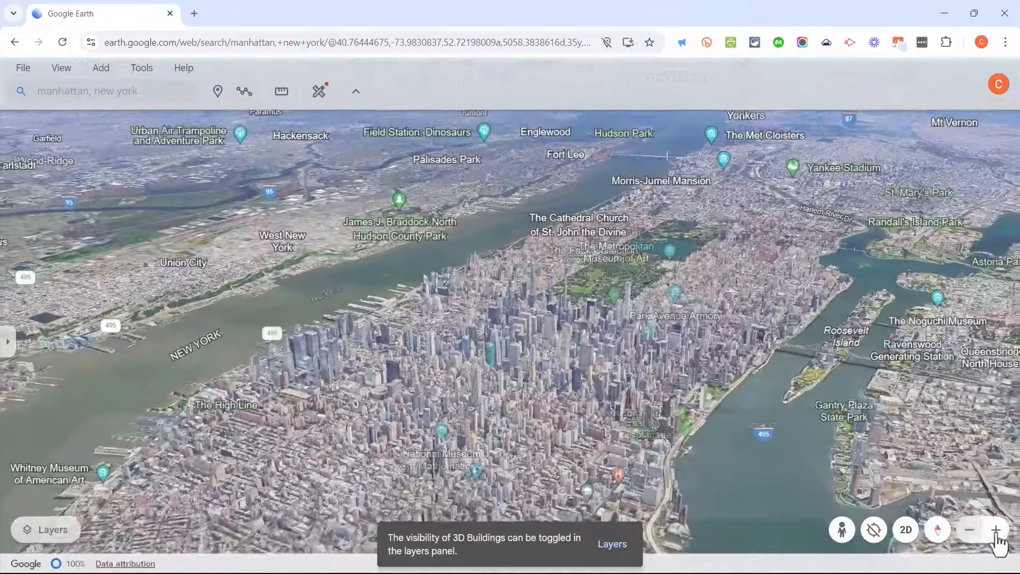
pyautogui.click(997, 533)
pyautogui.click(997, 533)
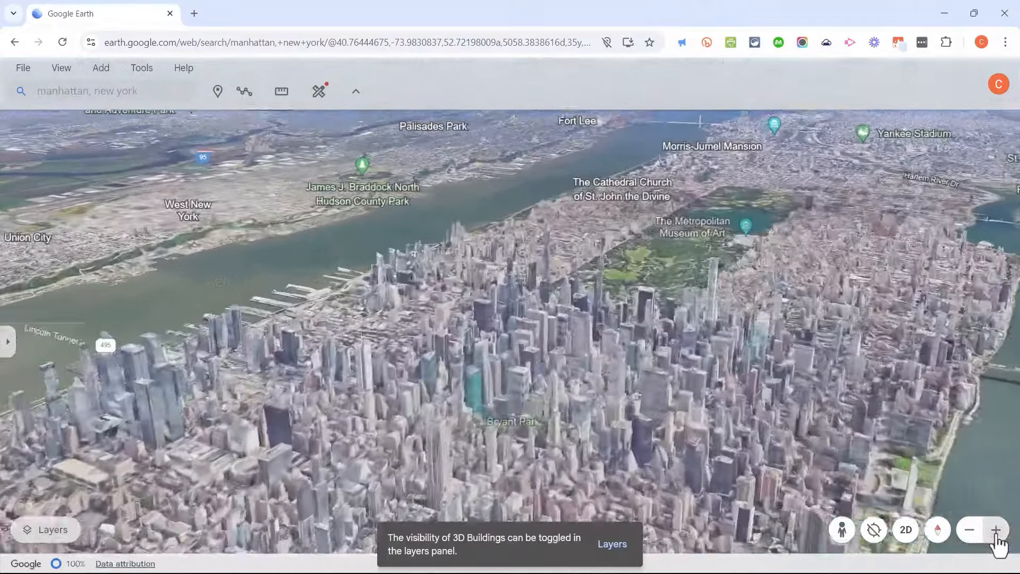
pyautogui.scroll(-3, 760, 397)
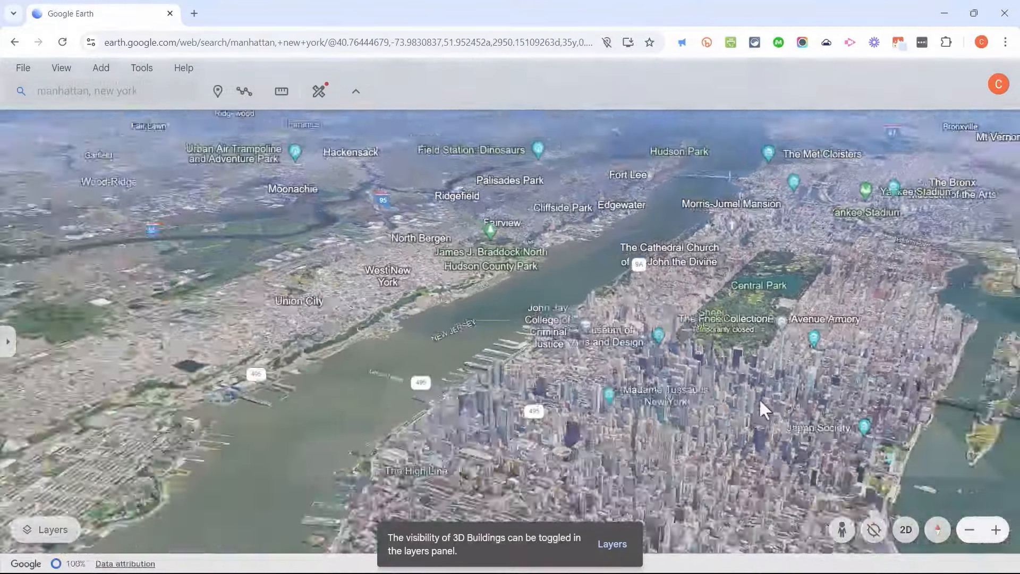
pyautogui.scroll(3, 756, 398)
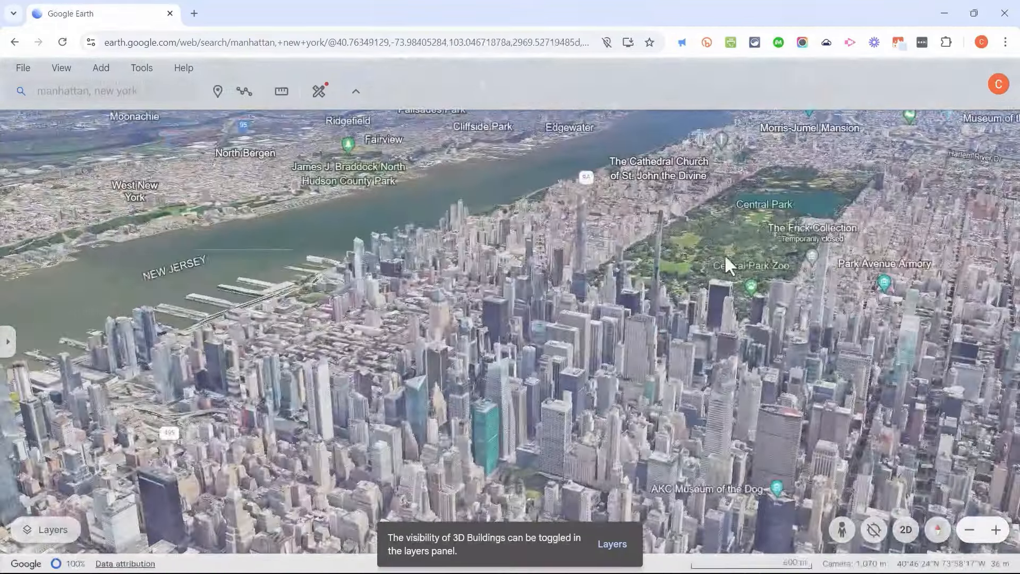
pyautogui.scroll(3, 725, 250)
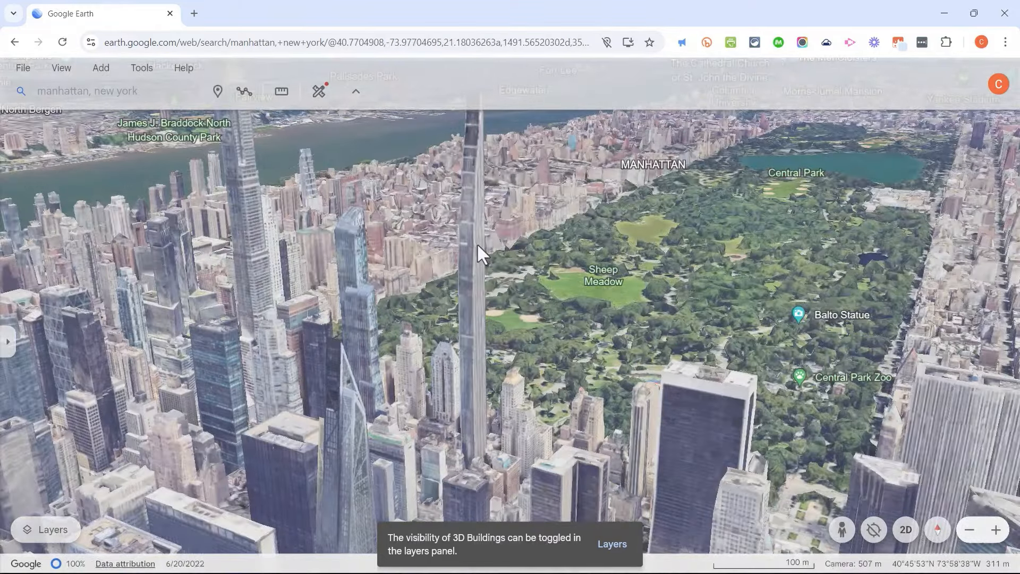
pyautogui.scroll(-3, 428, 180)
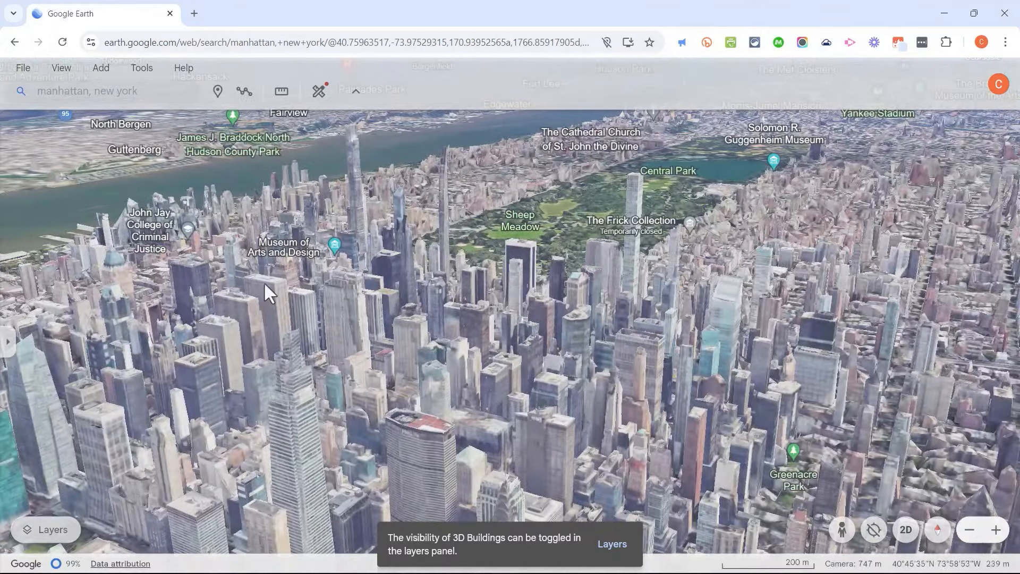
# Step: Compare the Clean and Exploration map styles over Manhattan and leave the style set to Clean
pyautogui.click(39, 542)
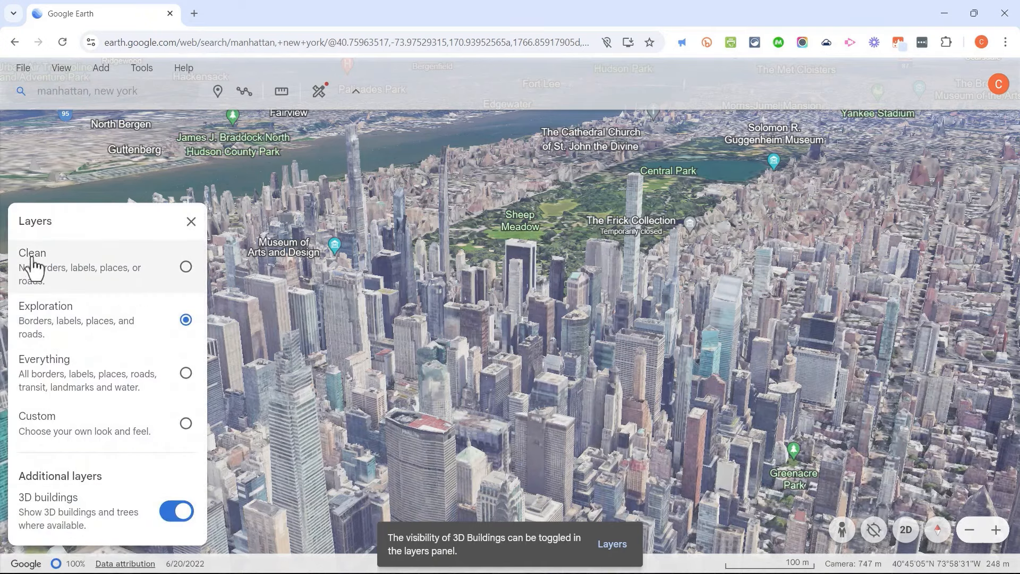
pyautogui.click(186, 267)
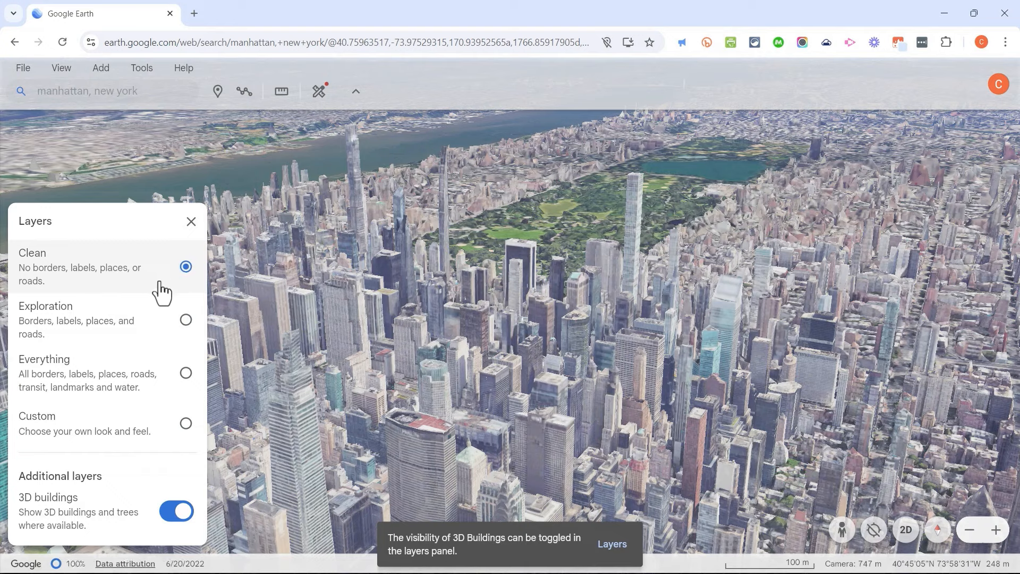
pyautogui.click(185, 319)
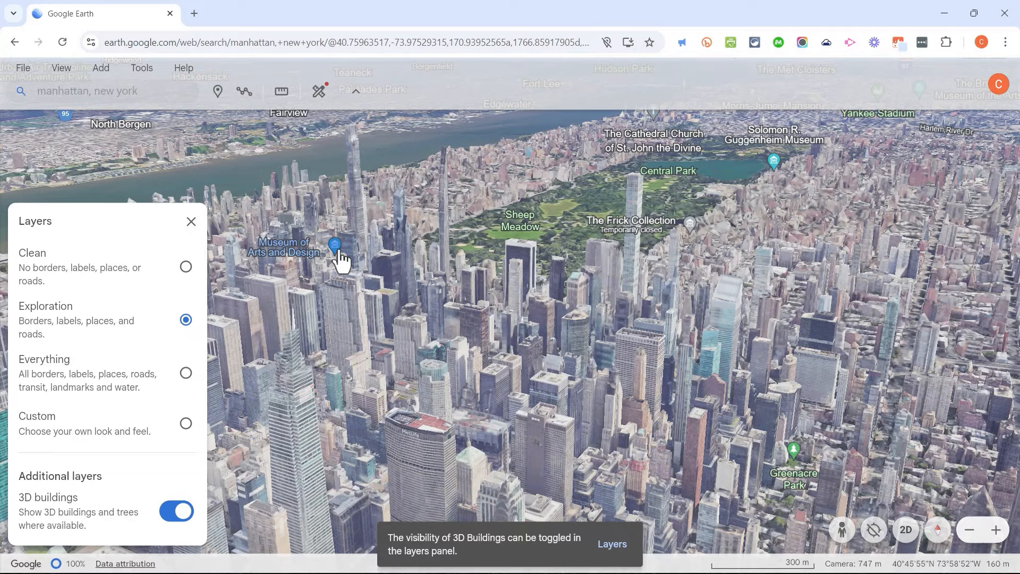
pyautogui.click(186, 267)
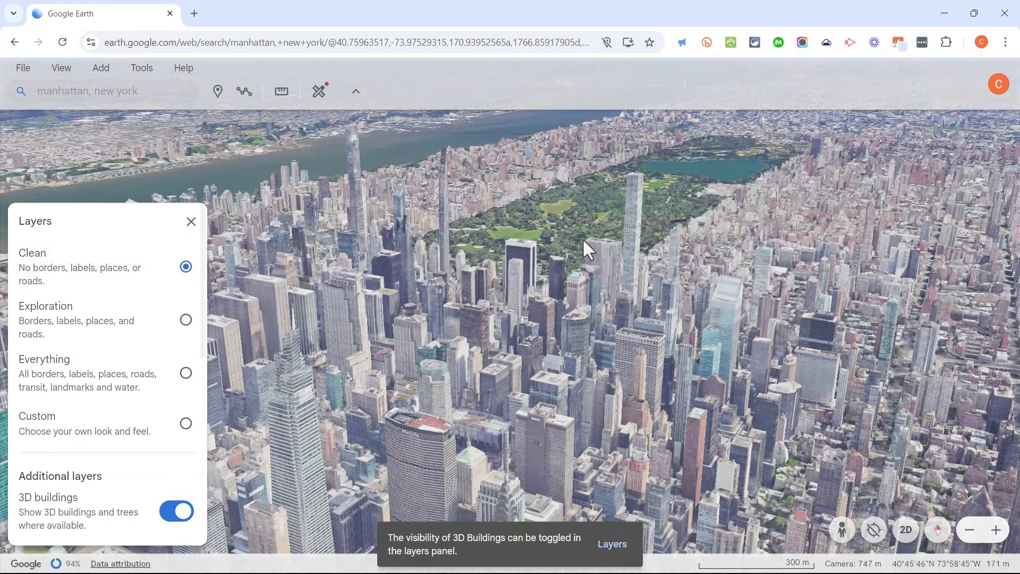
# Step: Zoom out from Manhattan, remove the tilt to look straight down, and bring the whole United States into view
pyautogui.scroll(-10, 744, 319)
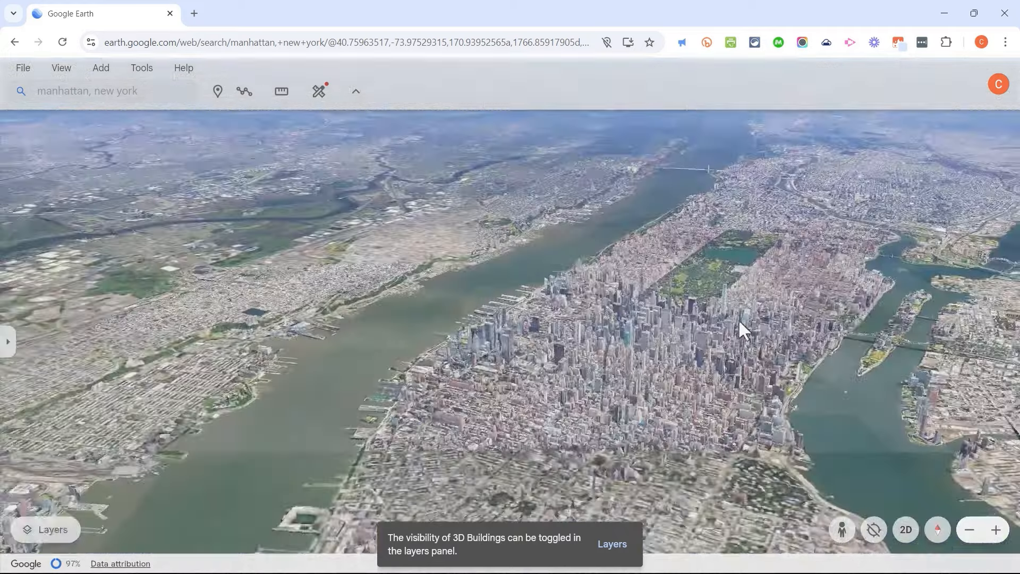
pyautogui.scroll(-10, 730, 329)
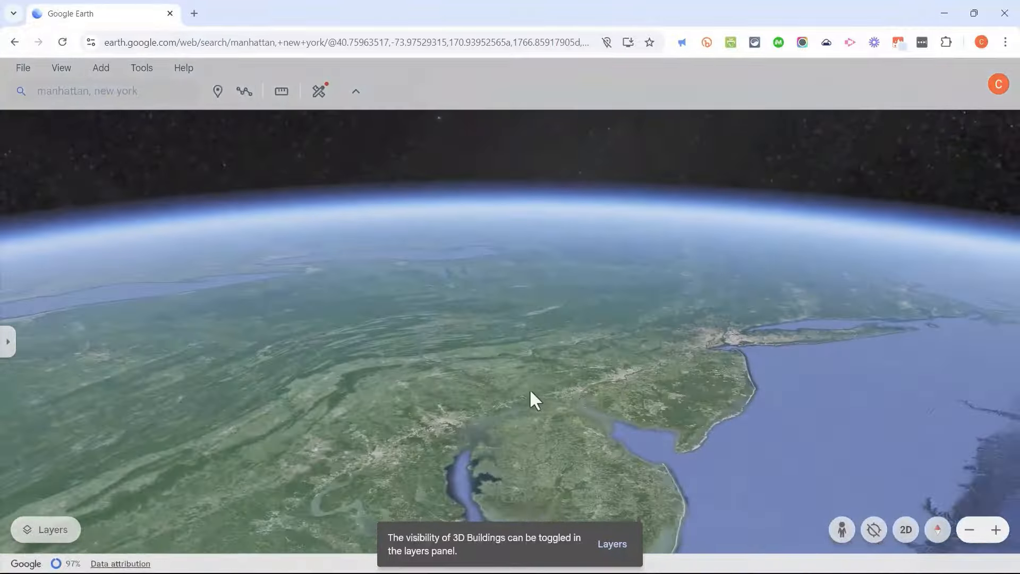
pyautogui.click(938, 529)
pyautogui.moveTo(974, 425); pyautogui.dragTo(884, 437)
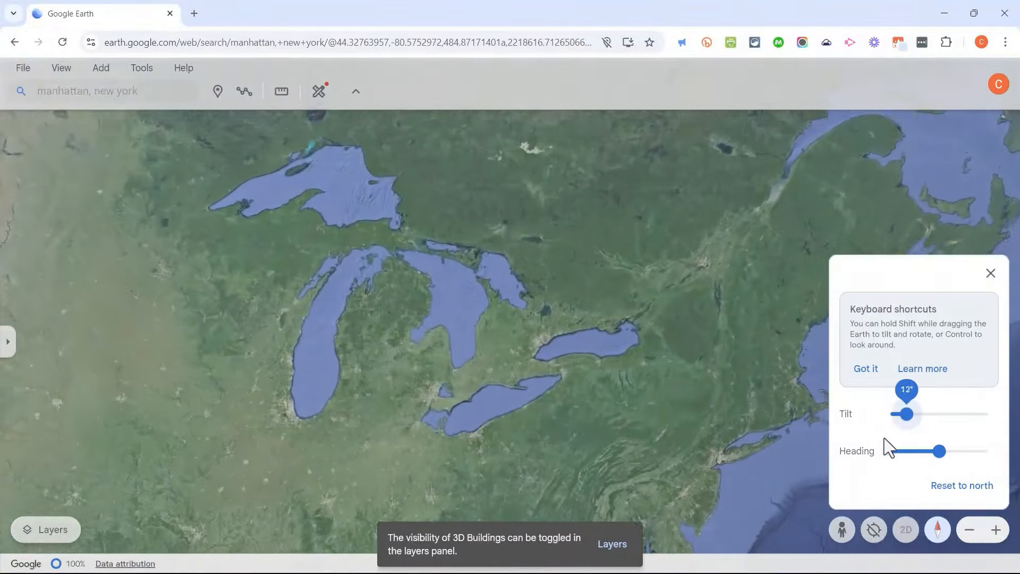
pyautogui.scroll(-5, 586, 425)
pyautogui.scroll(5, 419, 425)
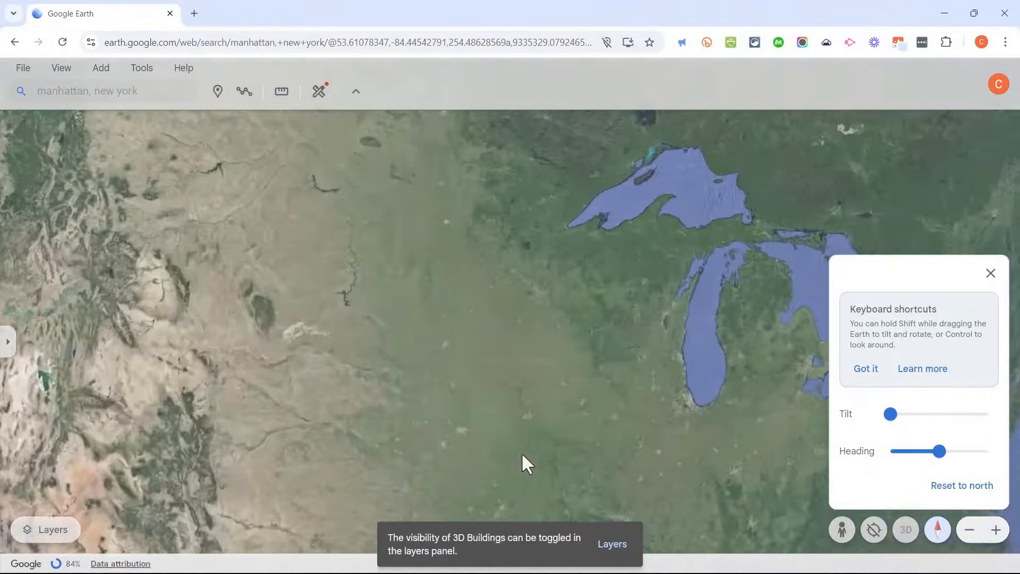
pyautogui.moveTo(521, 452); pyautogui.dragTo(536, 287)
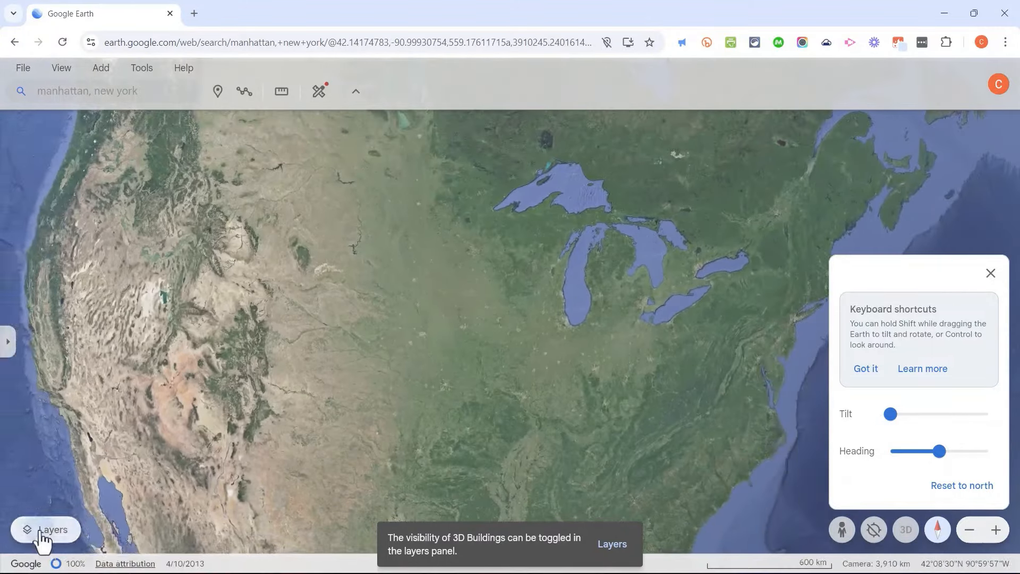
# Step: Set the map style to Everything and turn the globe to view the labelled countries of Africa
pyautogui.click(43, 530)
pyautogui.click(186, 321)
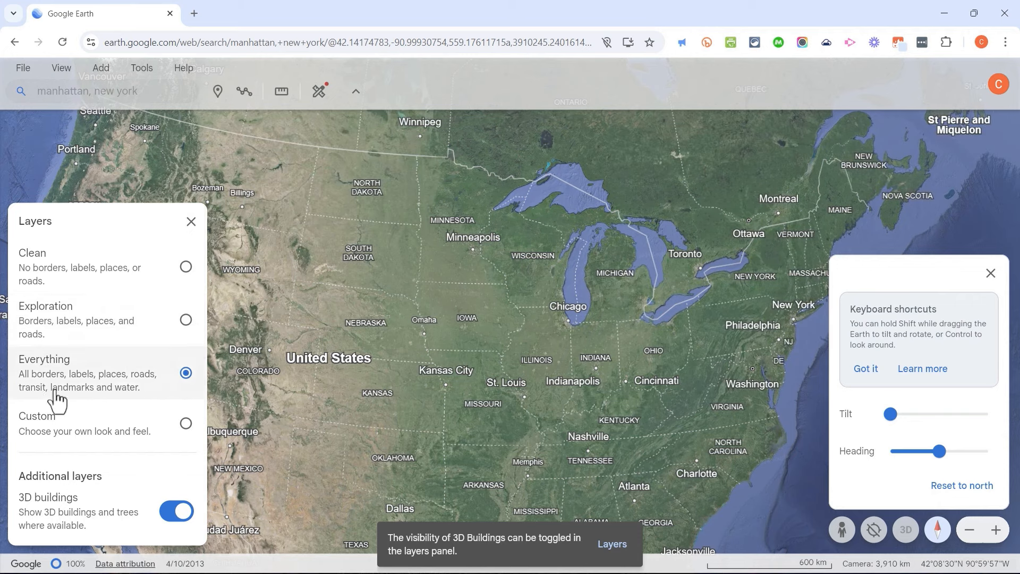
pyautogui.scroll(-5, 342, 391)
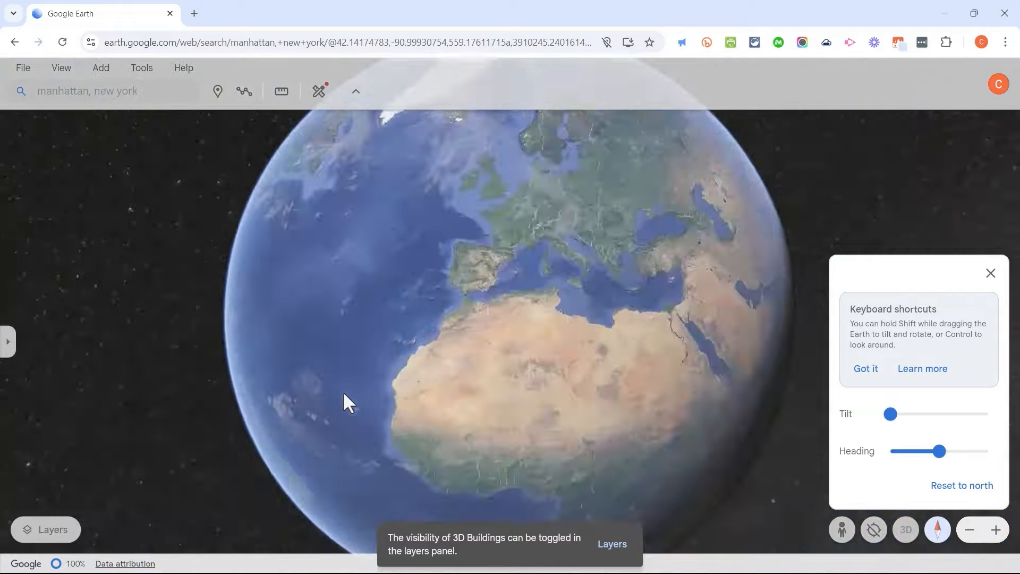
pyautogui.scroll(5, 342, 391)
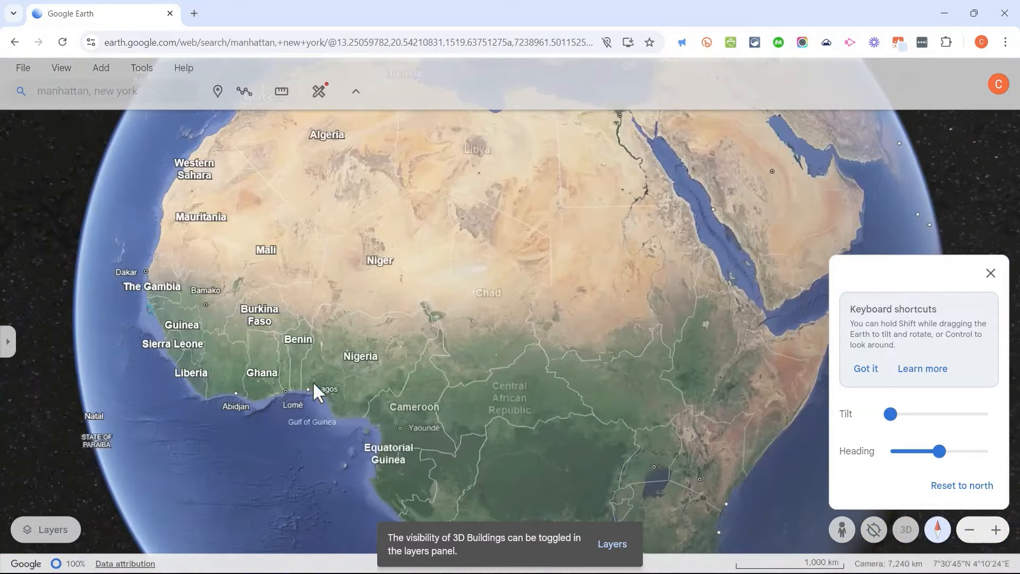
# Step: Change the map style to Custom and turn off the Clouds layer
pyautogui.click(49, 530)
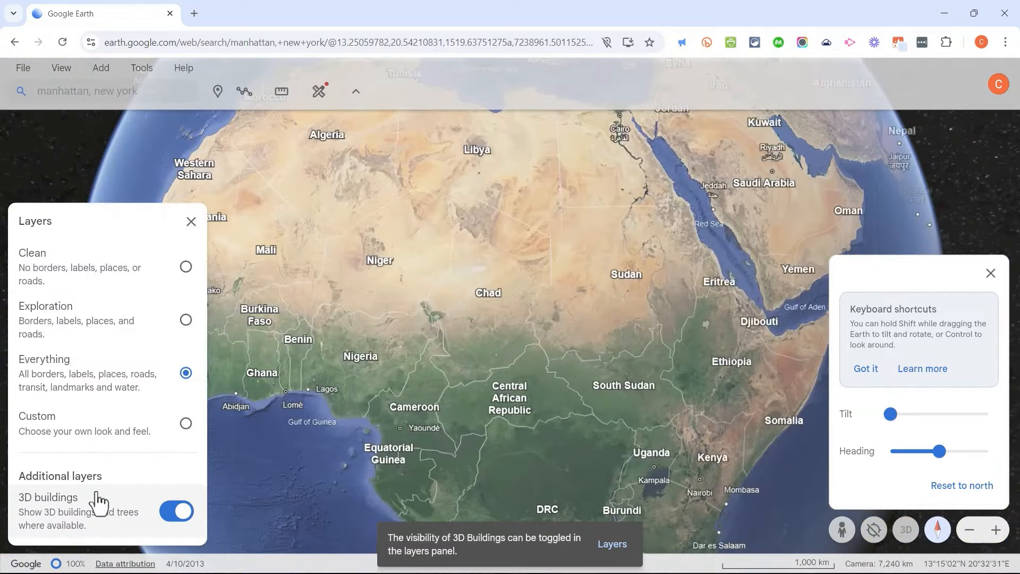
pyautogui.click(186, 423)
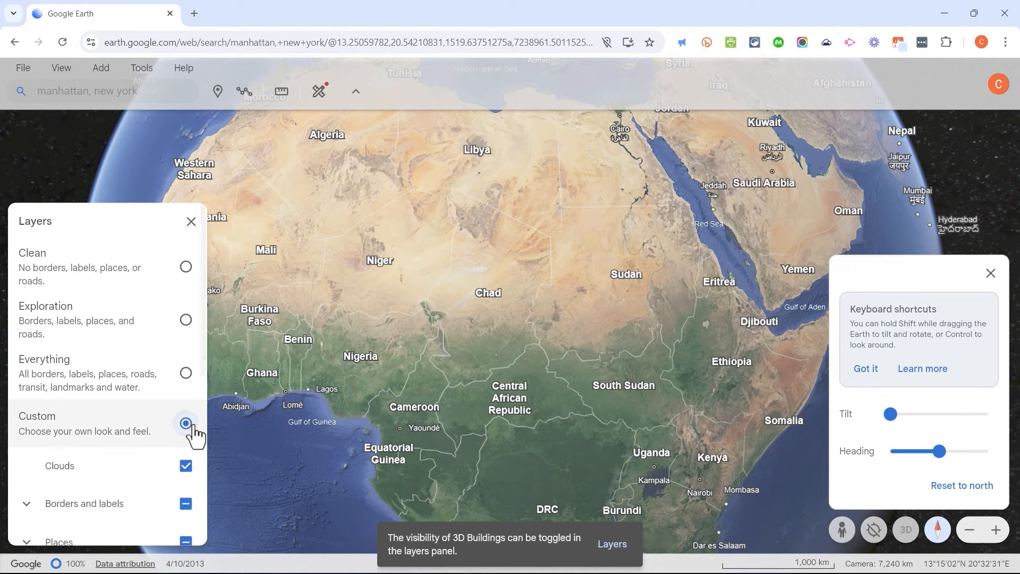
pyautogui.scroll(-2, 194, 430)
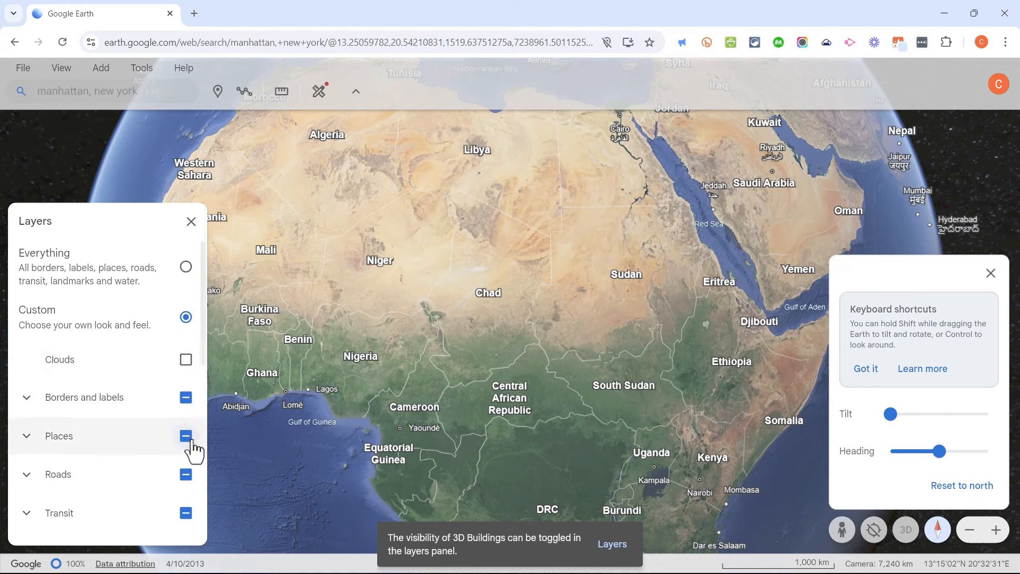
# Step: In the custom style's Places group, turn off Businesses and Sports and turn on Attractions
pyautogui.click(26, 435)
pyautogui.scroll(-2, 91, 478)
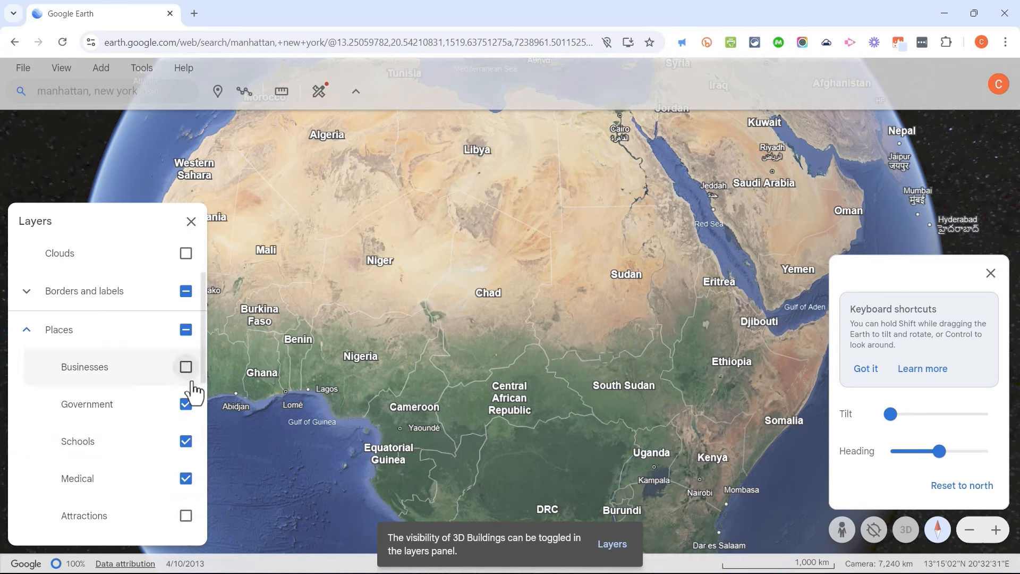
pyautogui.scroll(-1, 192, 516)
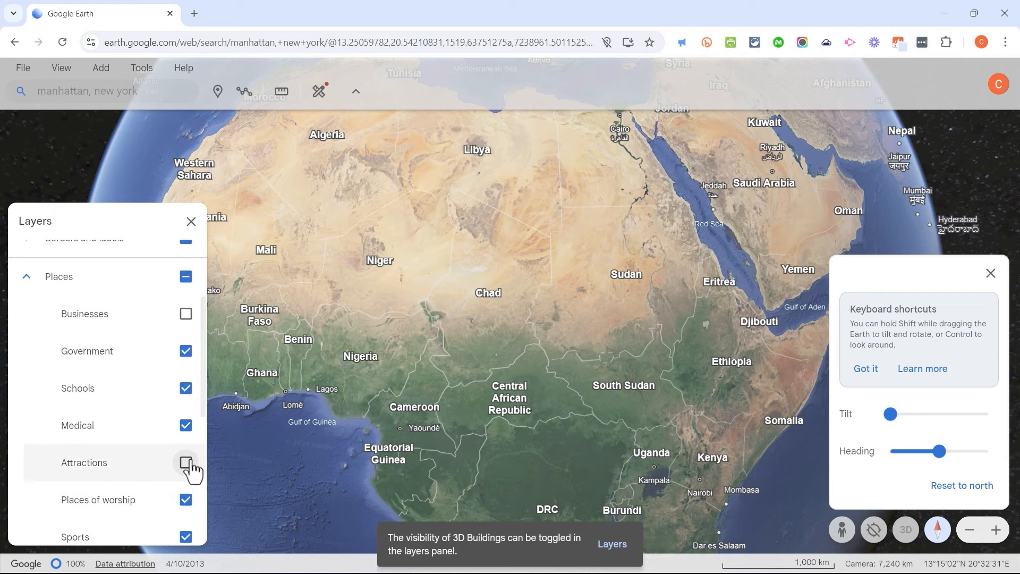
pyautogui.click(186, 463)
pyautogui.scroll(-2, 187, 489)
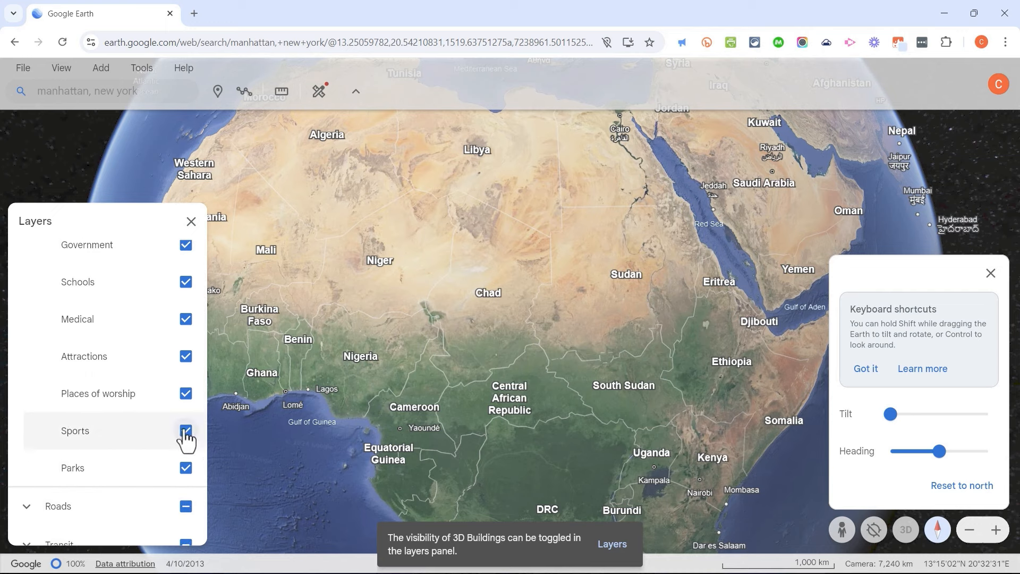
pyautogui.scroll(-3, 197, 420)
pyautogui.scroll(4, 198, 417)
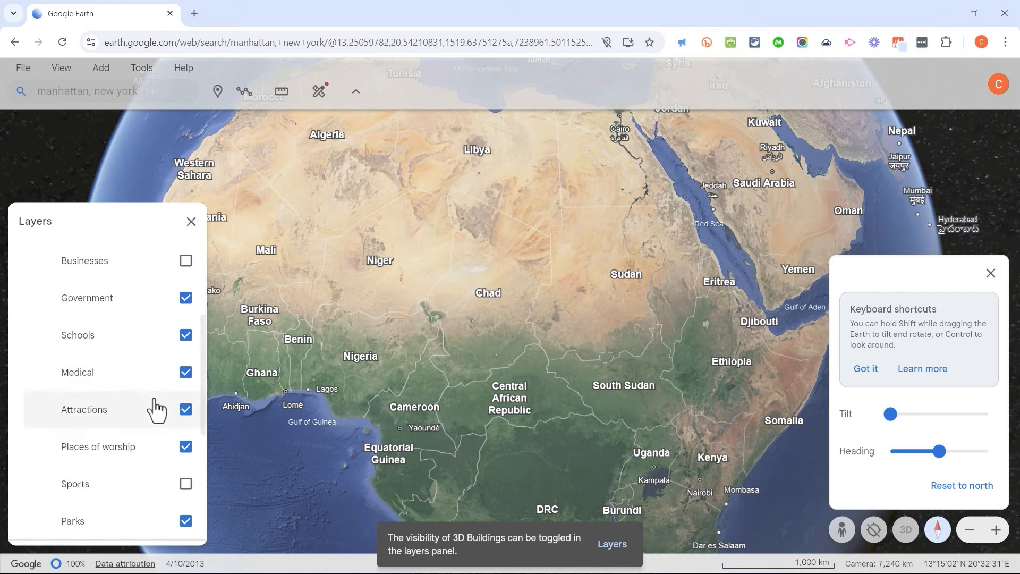
pyautogui.scroll(-5, 156, 413)
pyautogui.scroll(10, 100, 448)
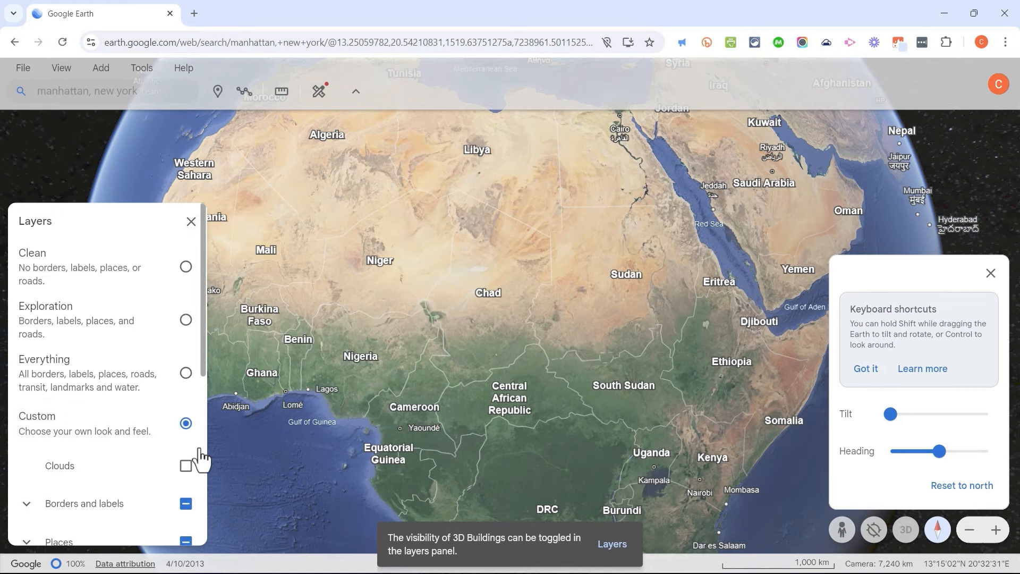
# Step: Turn the additional 3D buildings layer off and on again while viewing the whole globe
pyautogui.scroll(-1, 123, 433)
pyautogui.click(138, 419)
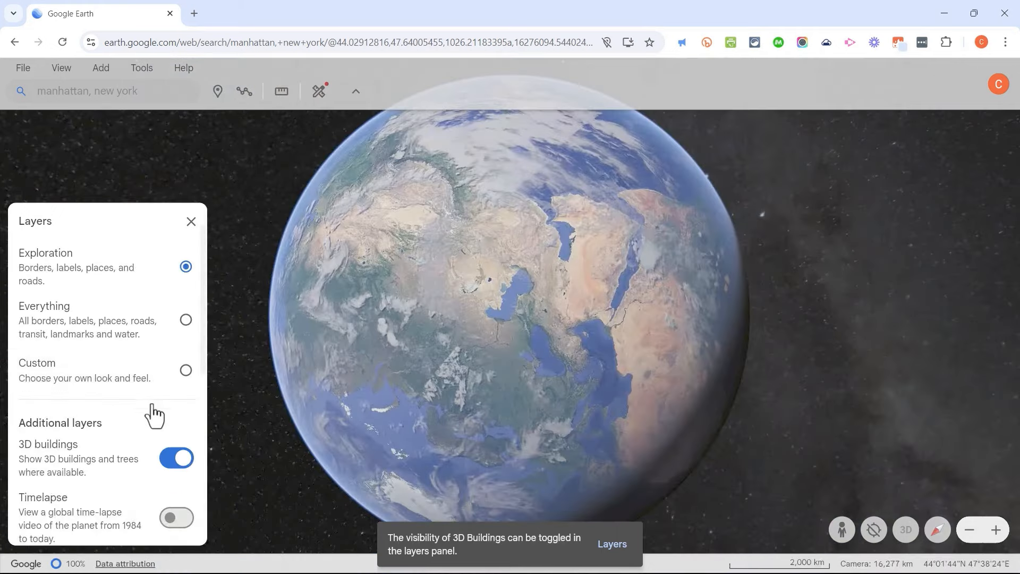
pyautogui.scroll(-1, 152, 403)
pyautogui.click(180, 404)
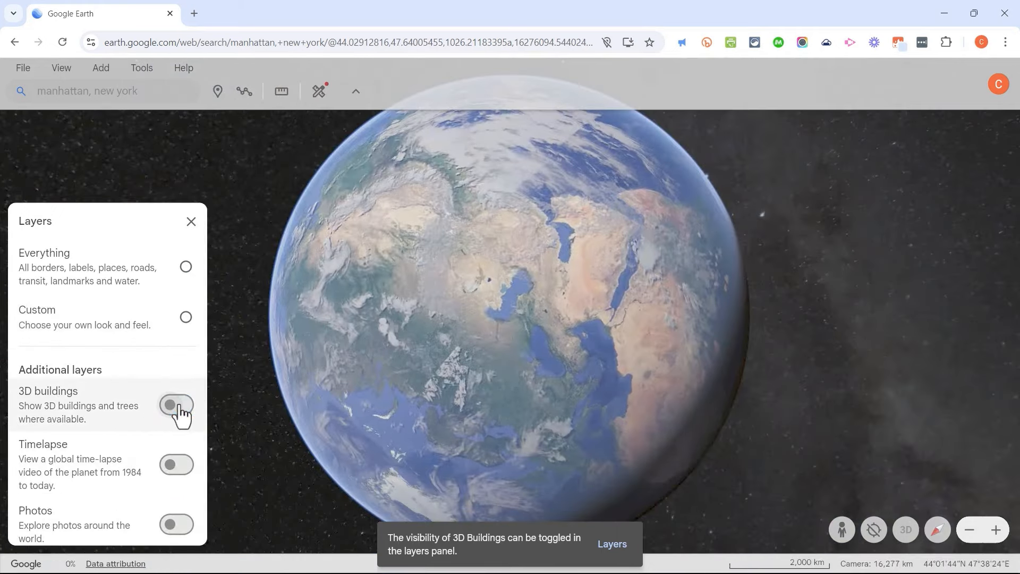
pyautogui.click(173, 409)
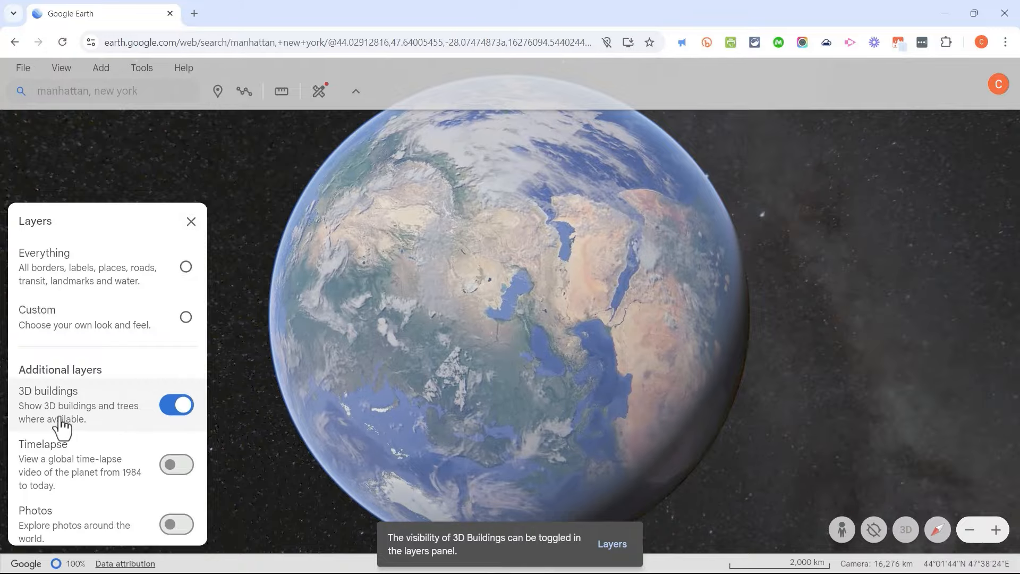
pyautogui.scroll(-1, 60, 420)
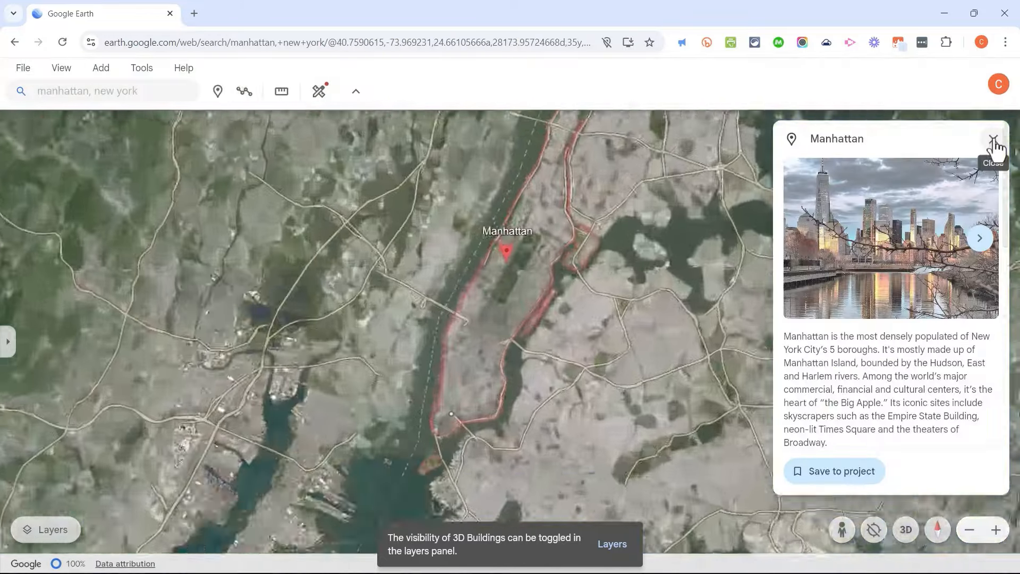
# Step: Show Midtown Manhattan in the 3D view without the information card and turn off the 3D buildings layer
pyautogui.click(993, 140)
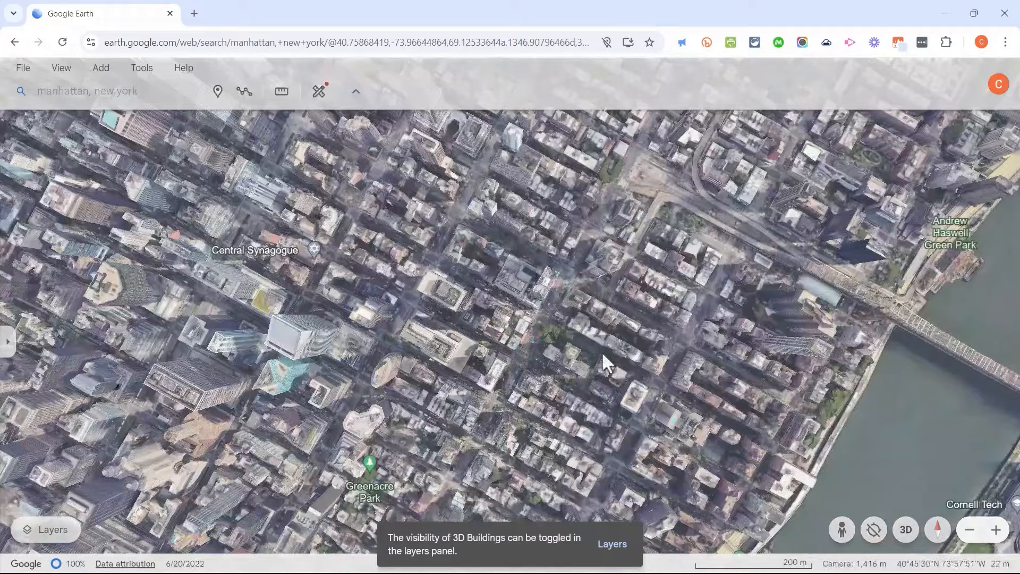
pyautogui.click(907, 533)
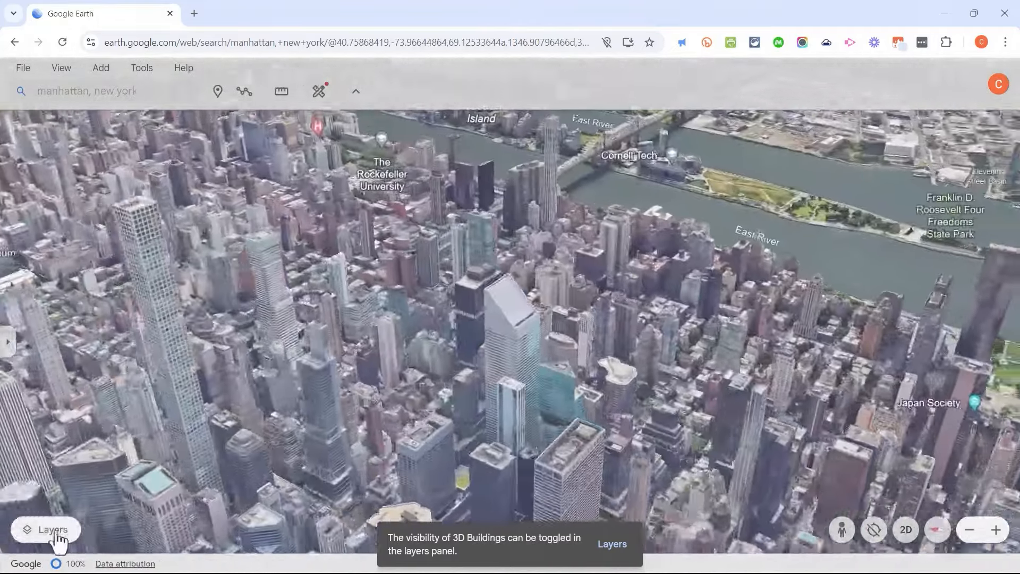
pyautogui.click(55, 531)
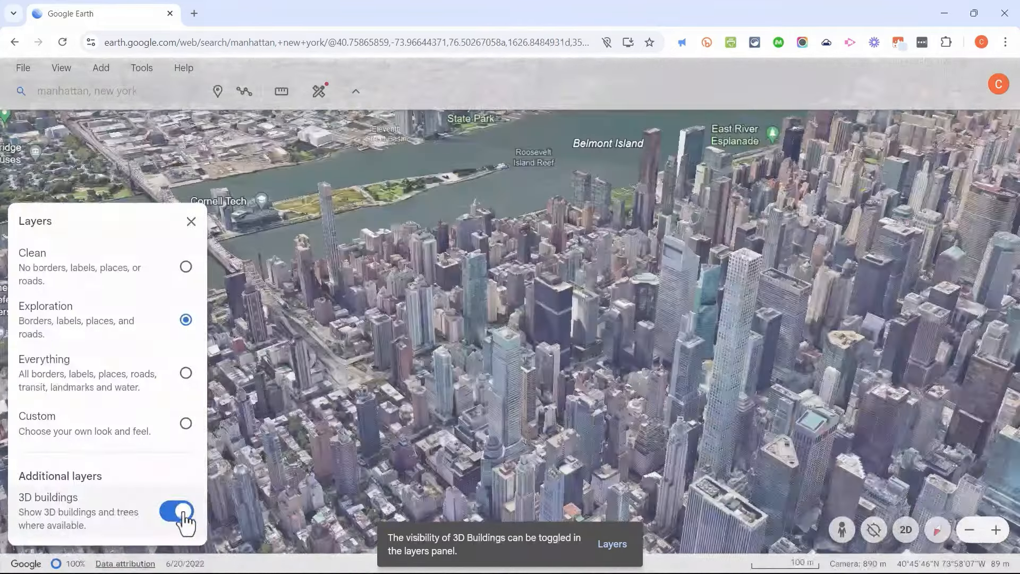
pyautogui.click(170, 511)
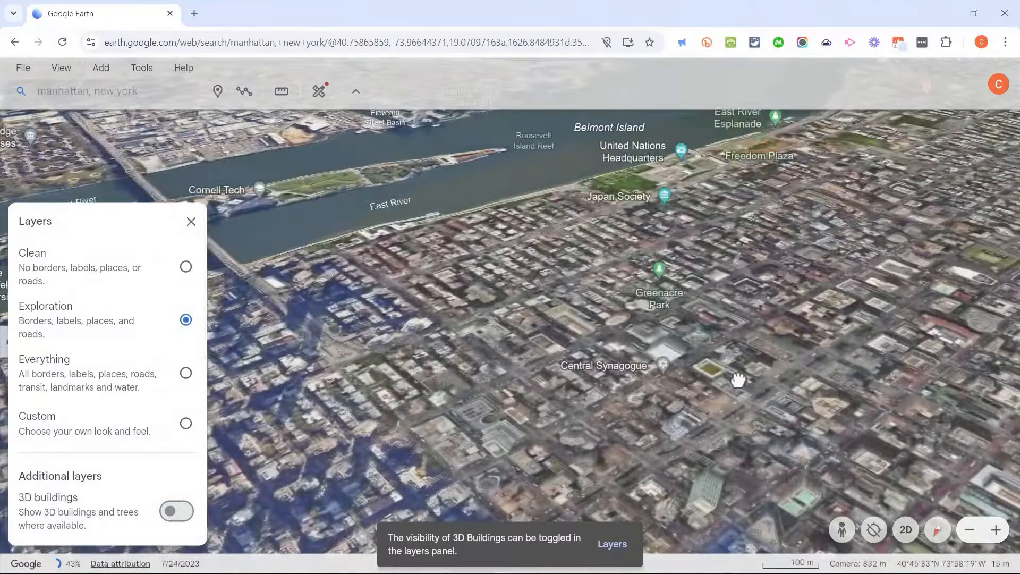
pyautogui.moveTo(736, 378); pyautogui.dragTo(674, 327)
pyautogui.scroll(-3, 678, 293)
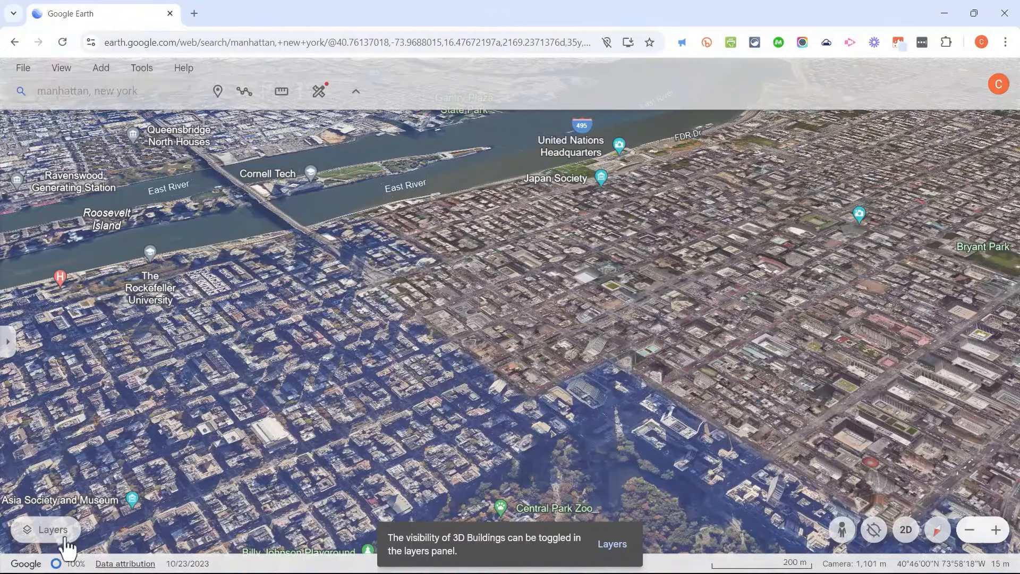
# Step: Turn the 3D buildings layer back on over Manhattan
pyautogui.click(51, 530)
pyautogui.scroll(-1, 173, 502)
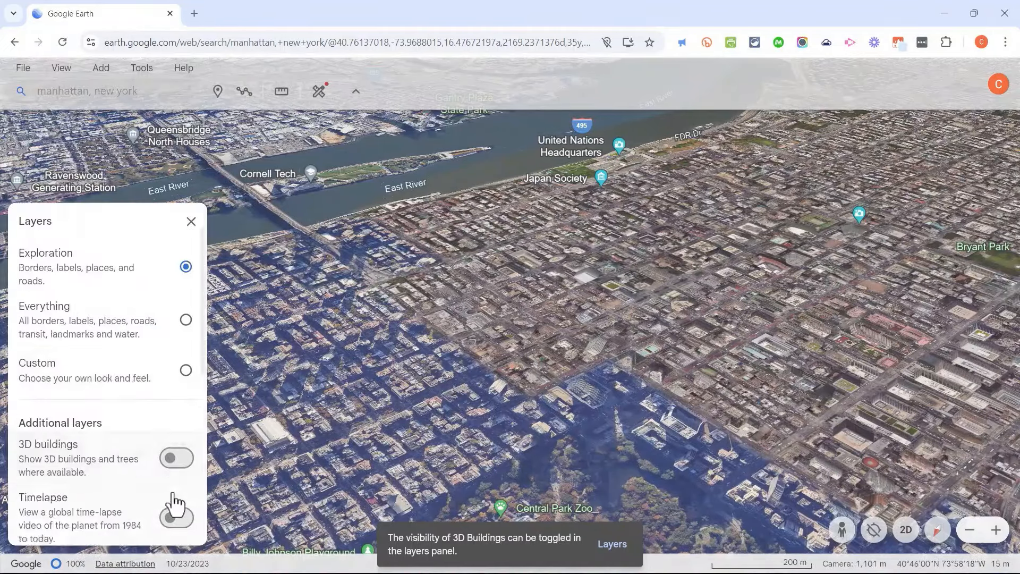
pyautogui.scroll(-2, 175, 504)
pyautogui.scroll(-1, 186, 467)
pyautogui.scroll(1, 194, 439)
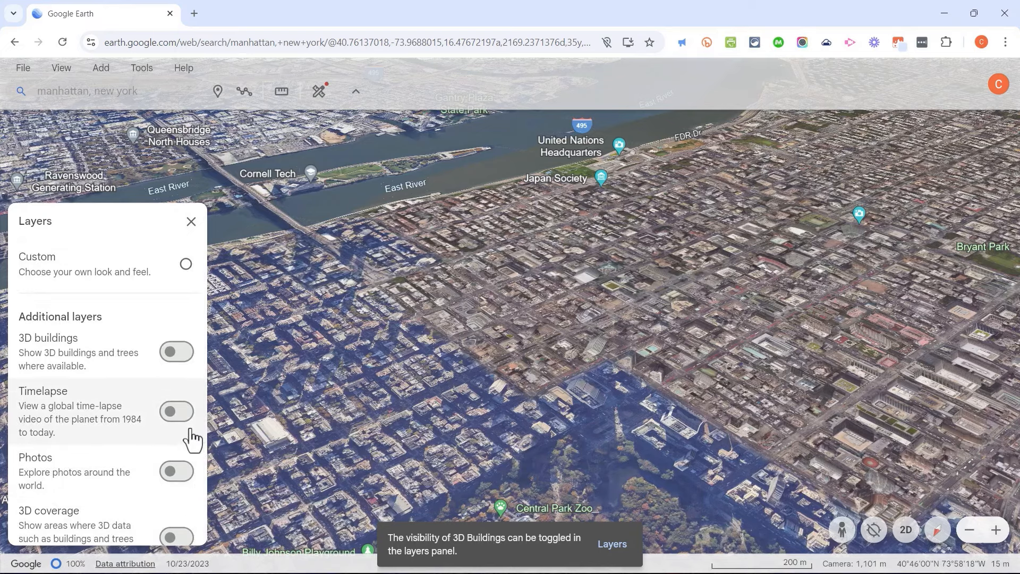
pyautogui.click(166, 353)
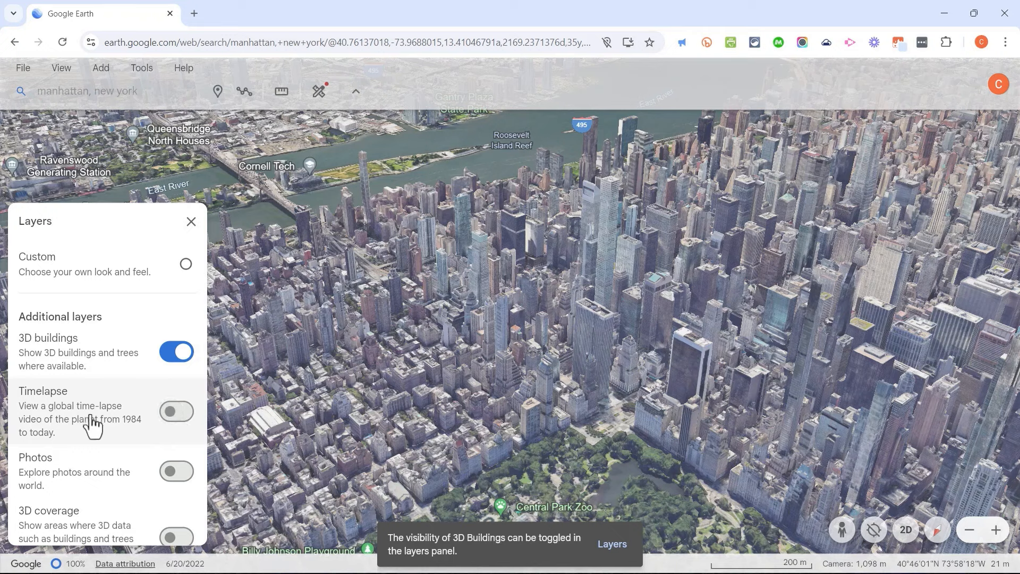
# Step: Play the Timelapse layer over Manhattan and Queens at Medium speed, examining it near and far, and exit Timelapse
pyautogui.click(177, 411)
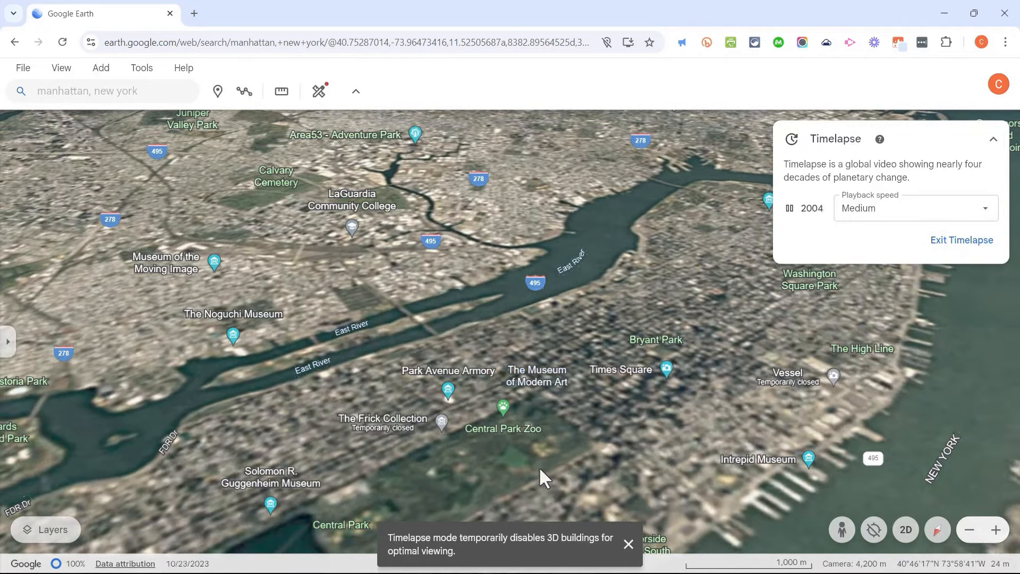
pyautogui.scroll(5, 538, 467)
pyautogui.scroll(-4, 530, 393)
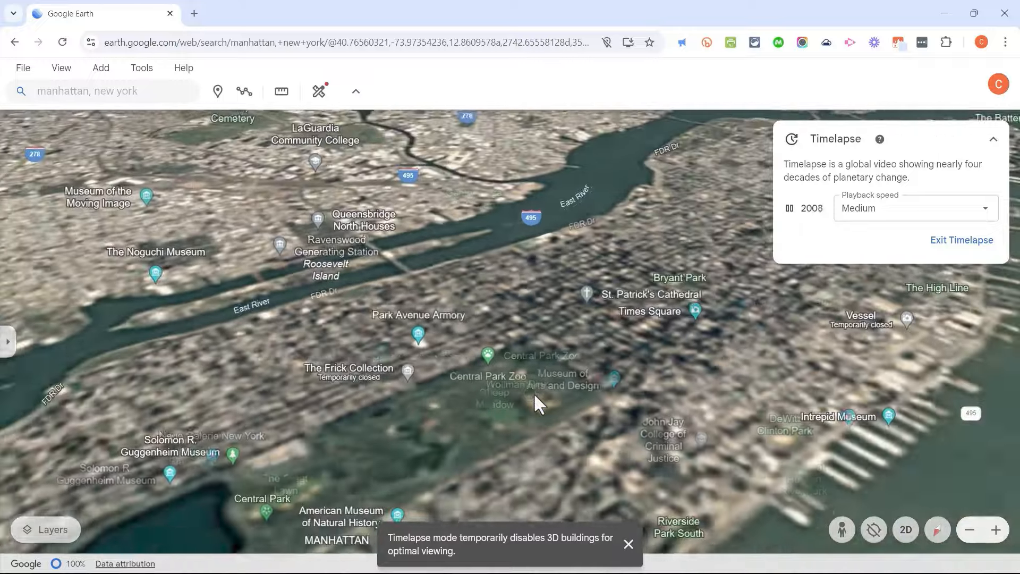
pyautogui.scroll(3, 534, 393)
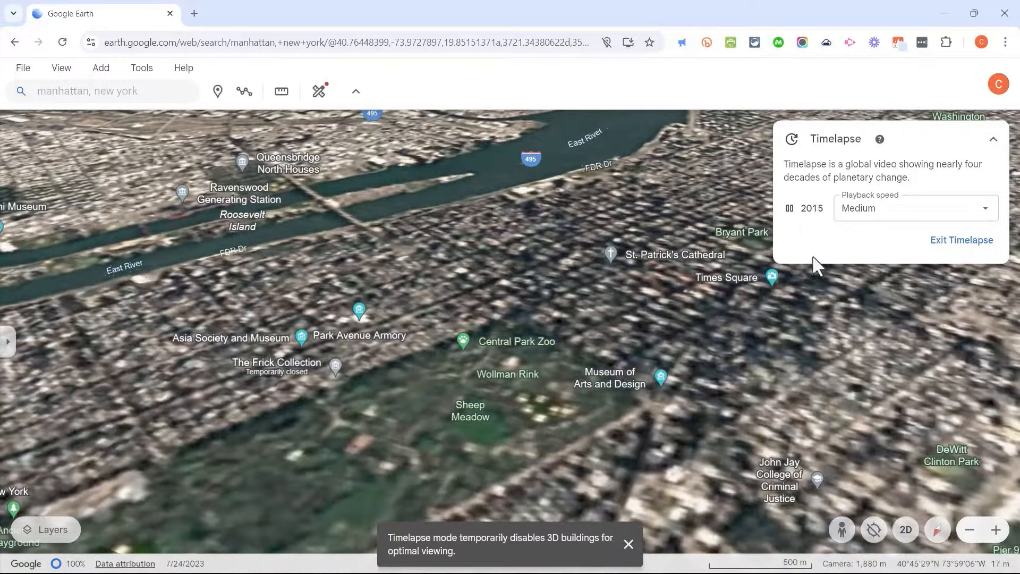
pyautogui.scroll(-4, 815, 266)
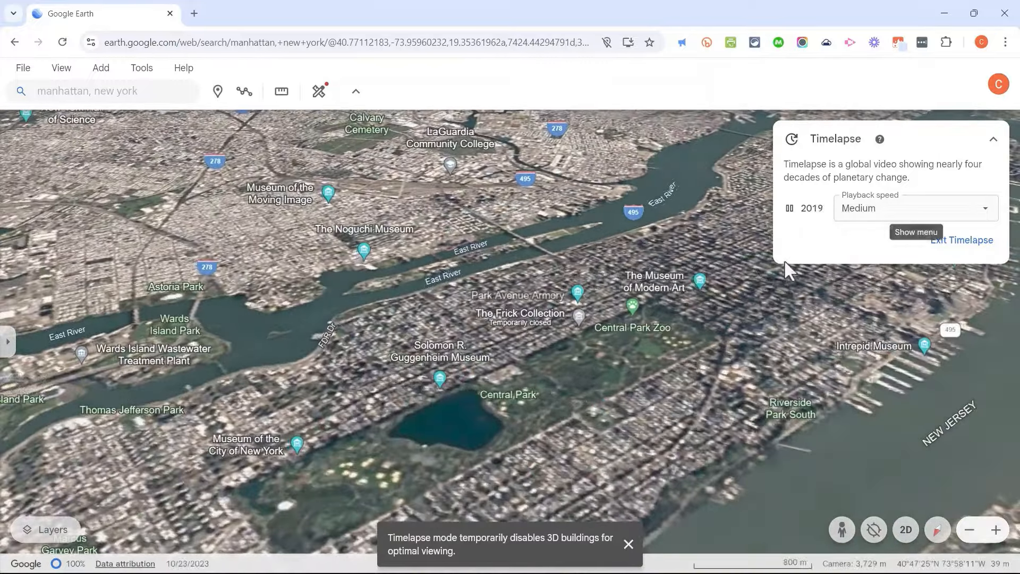
pyautogui.moveTo(402, 289); pyautogui.dragTo(376, 294)
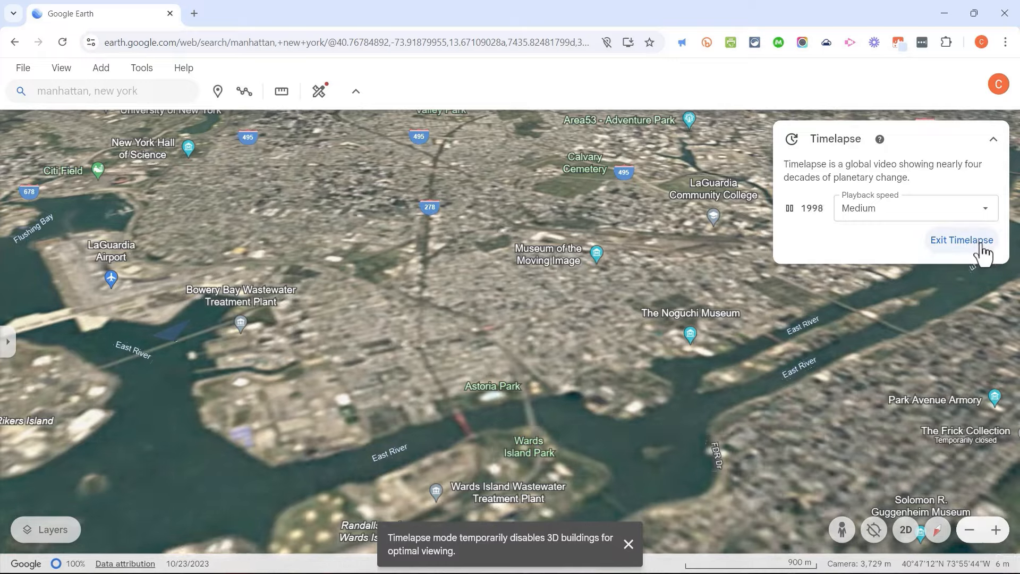
pyautogui.click(982, 248)
# Step: Turn on the Photos layer and bring the photo markers around Jackson Heights in Queens into close view
pyautogui.click(47, 530)
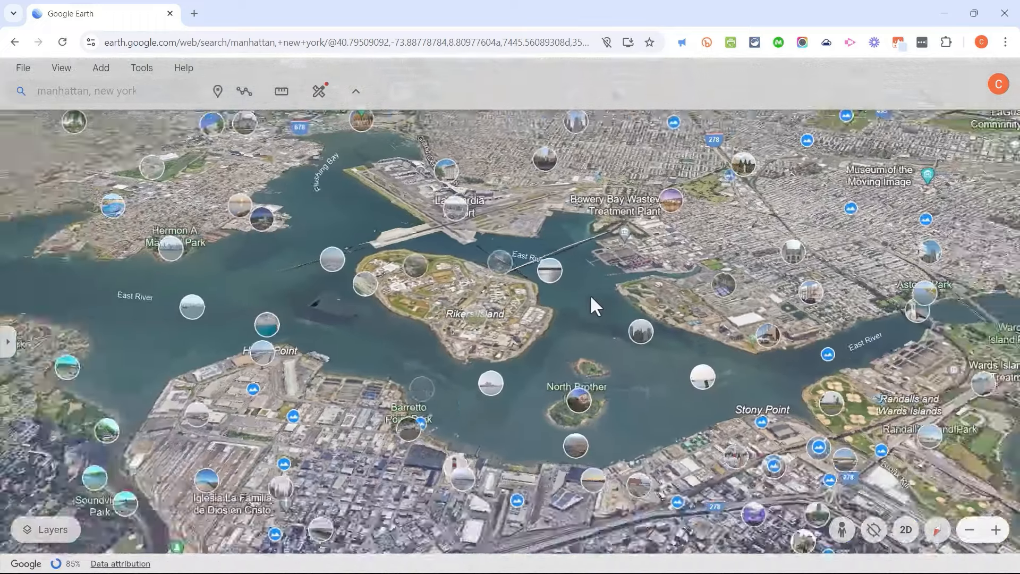
pyautogui.scroll(-3, 590, 296)
pyautogui.scroll(6, 680, 275)
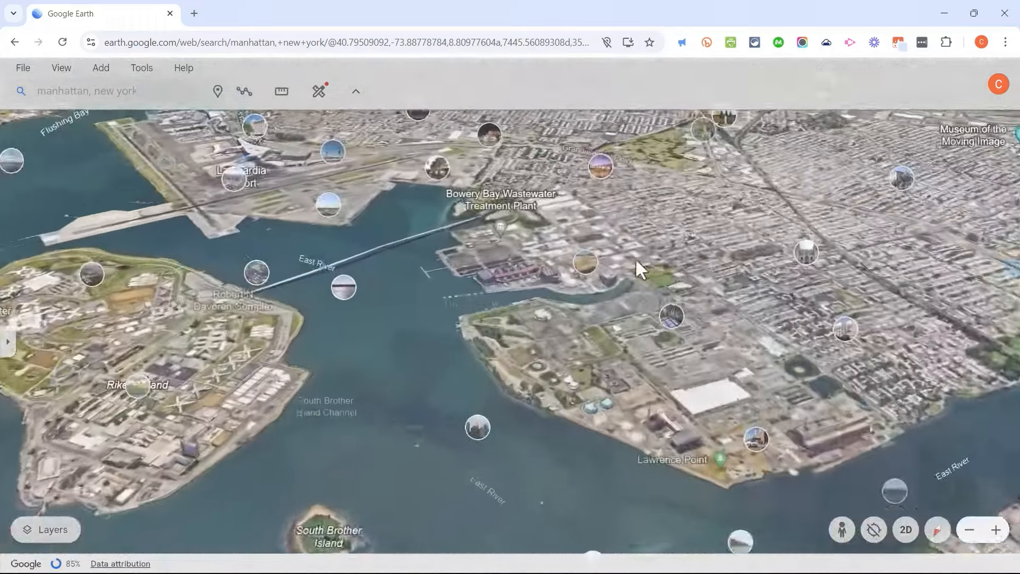
pyautogui.moveTo(635, 260); pyautogui.dragTo(717, 535)
pyautogui.moveTo(719, 292); pyautogui.dragTo(659, 507)
pyautogui.scroll(4, 578, 377)
pyautogui.moveTo(578, 377); pyautogui.dragTo(604, 518)
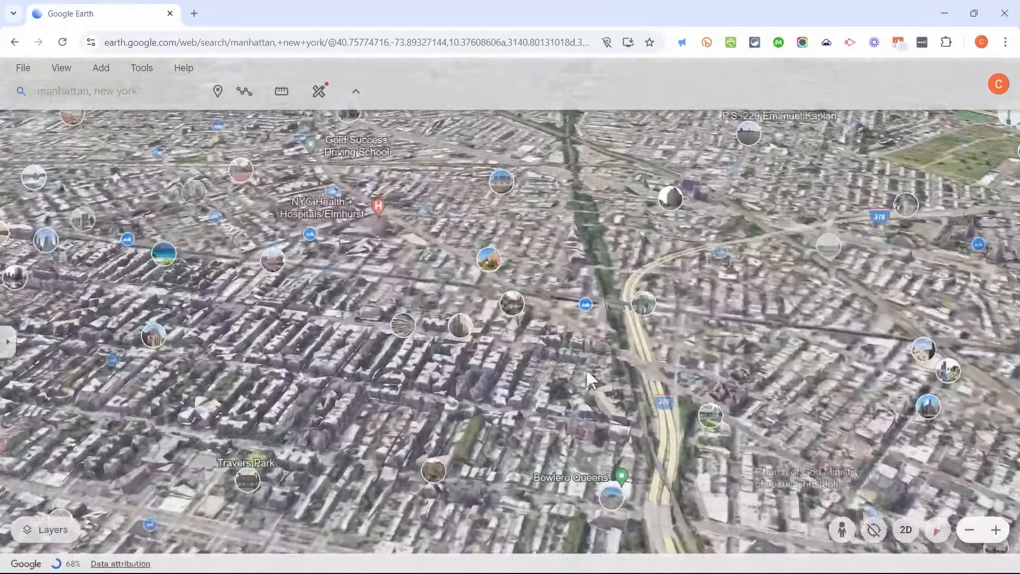
pyautogui.scroll(5, 574, 366)
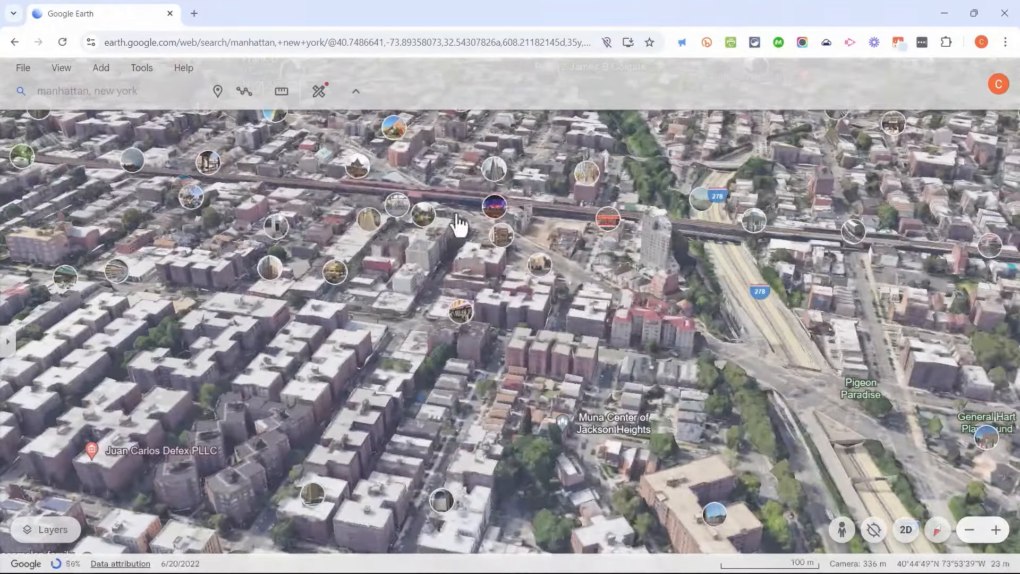
# Step: View the temple photo and another photo near the rail line in Jackson Heights, returning to the map each time
pyautogui.click(357, 167)
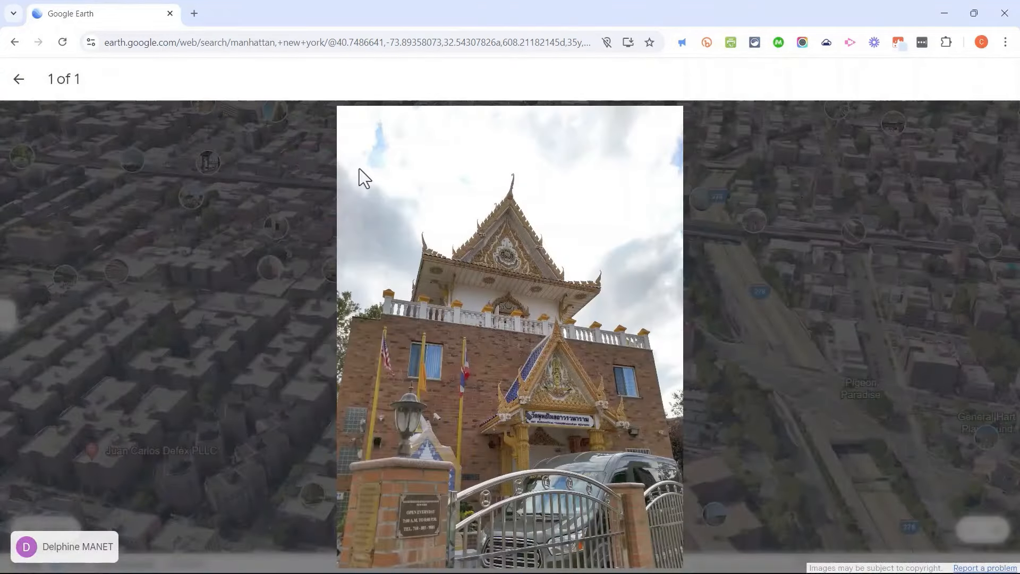
pyautogui.click(18, 80)
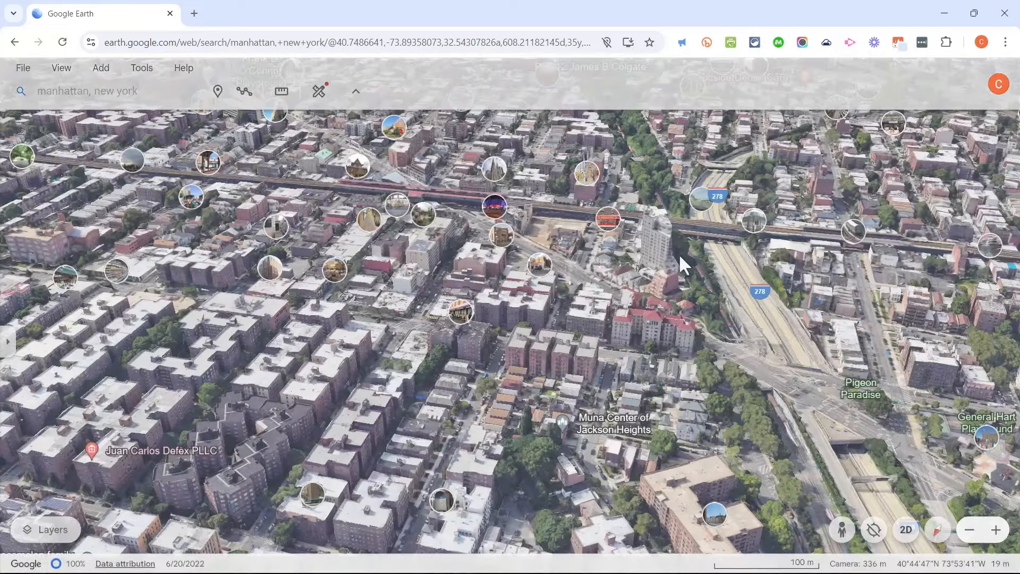
pyautogui.click(608, 218)
pyautogui.click(18, 79)
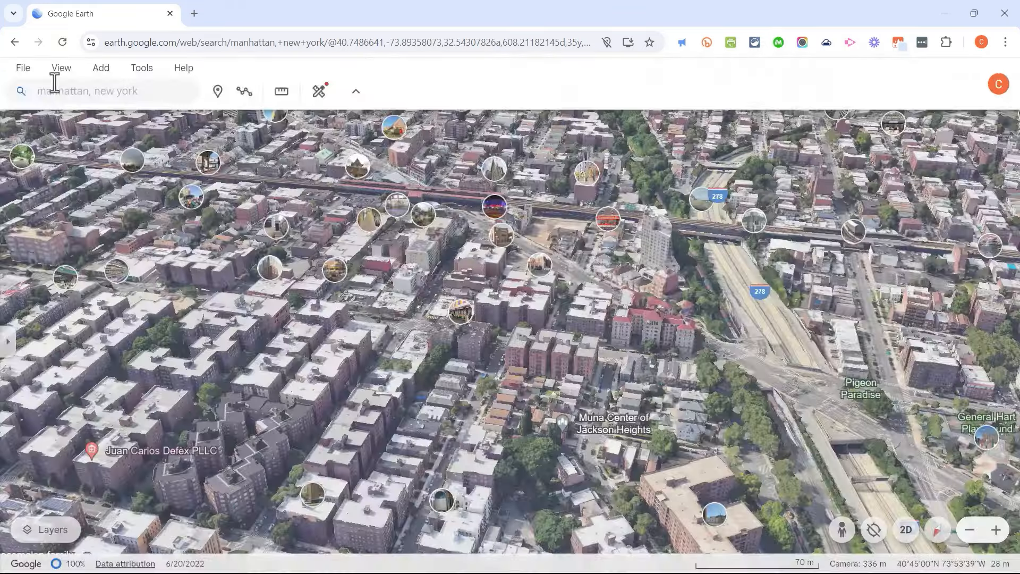
# Step: Turn off the Photos layer and show a wider area of Queens
pyautogui.click(45, 530)
pyautogui.scroll(-3, 133, 486)
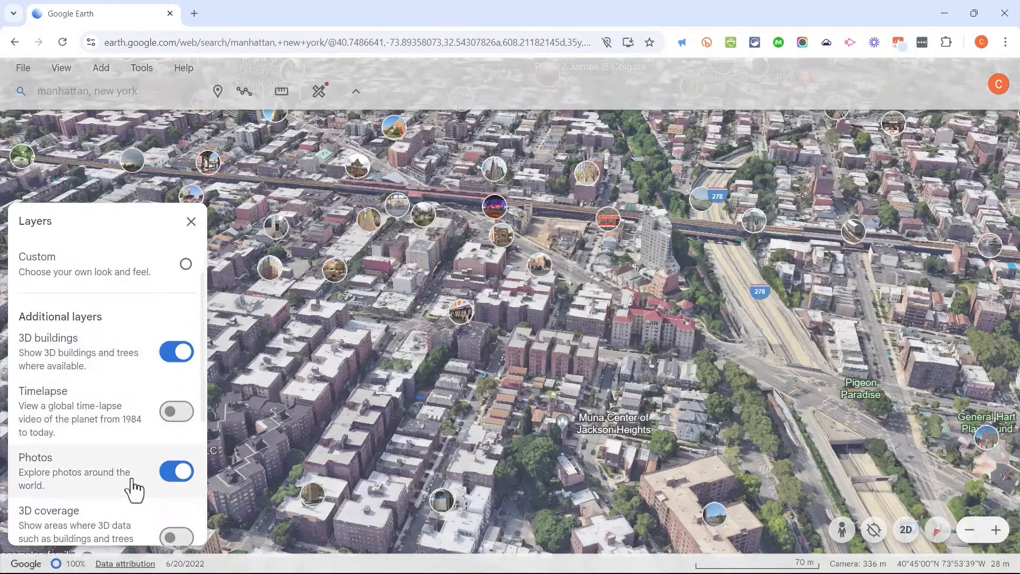
pyautogui.click(181, 472)
pyautogui.scroll(-2, 184, 486)
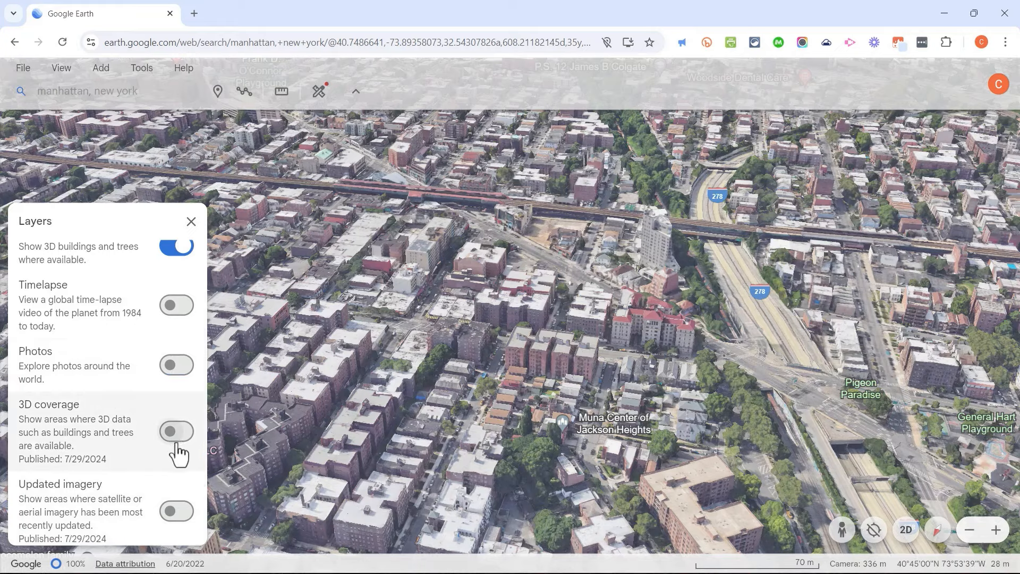
pyautogui.scroll(-5, 382, 417)
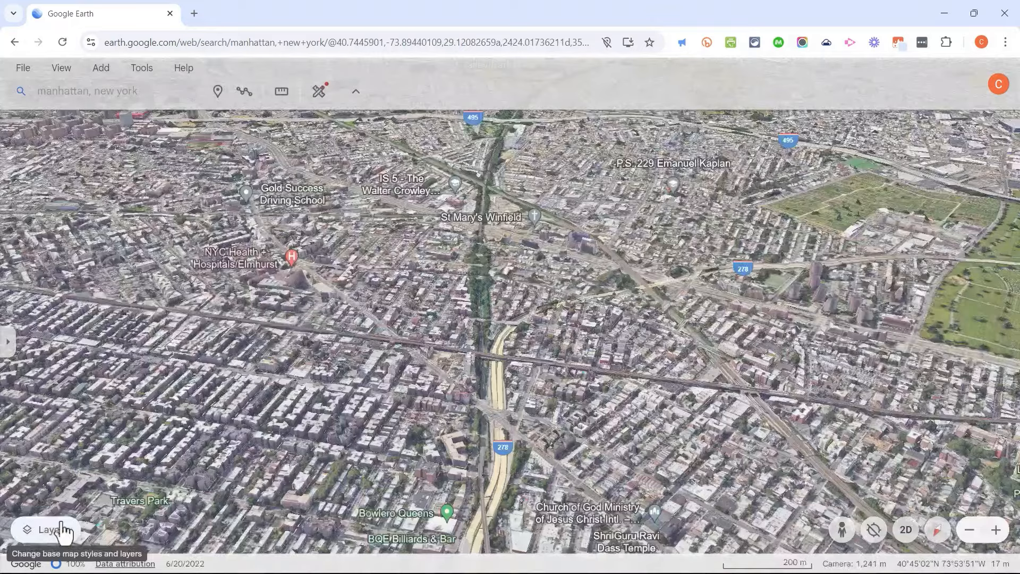
# Step: Turn on the 3D coverage layer and bring the covered areas around New York and New Haven into view
pyautogui.click(61, 527)
pyautogui.scroll(-6, 72, 514)
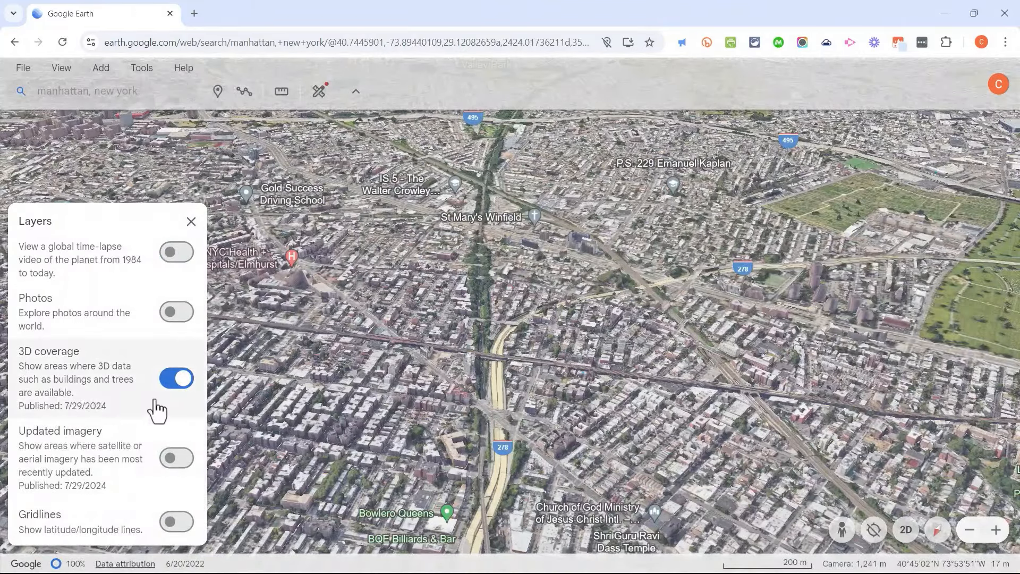
pyautogui.scroll(-8, 355, 365)
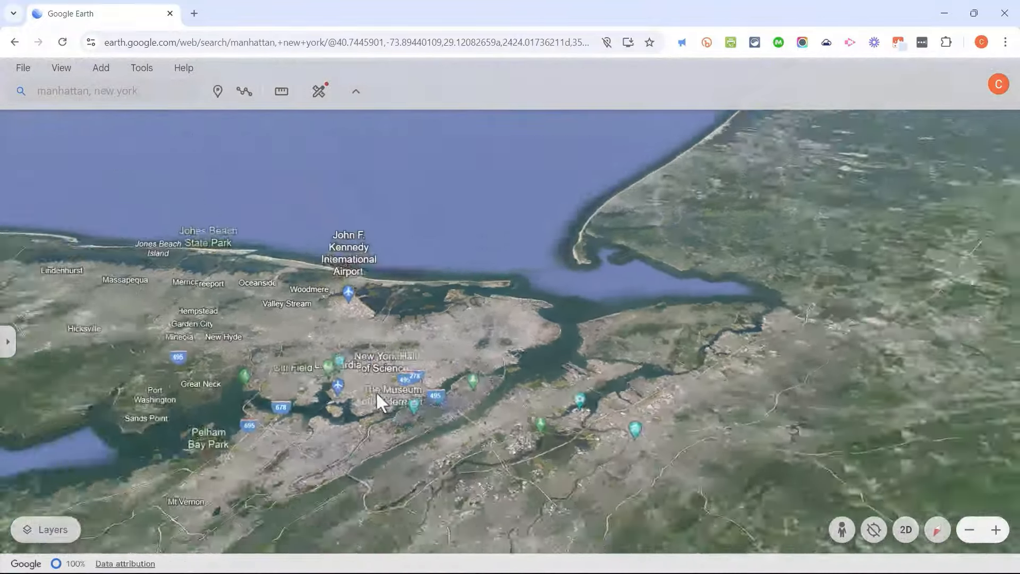
pyautogui.scroll(-3, 375, 391)
pyautogui.moveTo(431, 451); pyautogui.dragTo(750, 184)
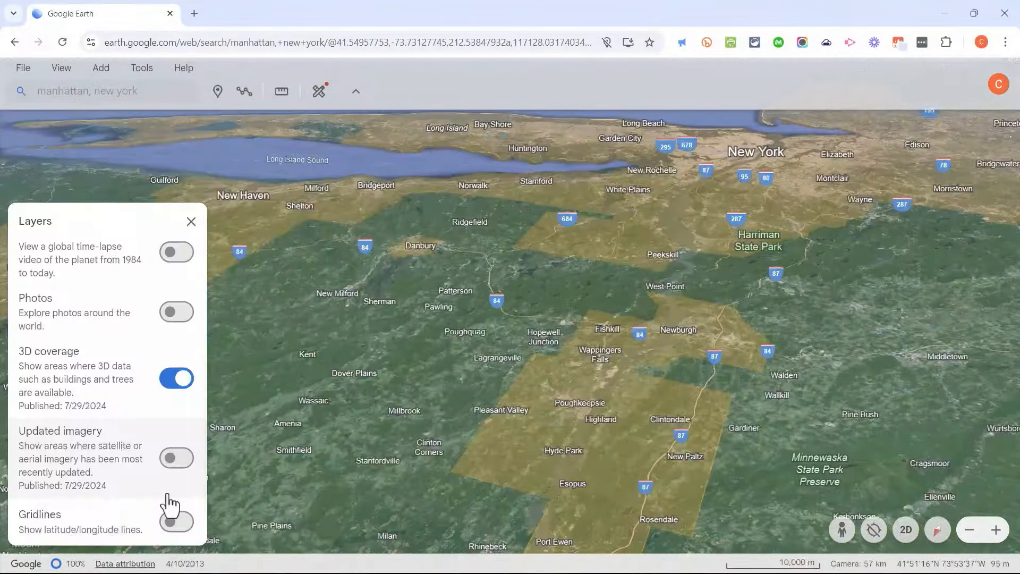
# Step: Turn on the Updated imagery layer and show its areas across Connecticut, the Hudson Valley and Long Island
pyautogui.scroll(1, 169, 504)
pyautogui.scroll(-1, 171, 491)
pyautogui.click(170, 459)
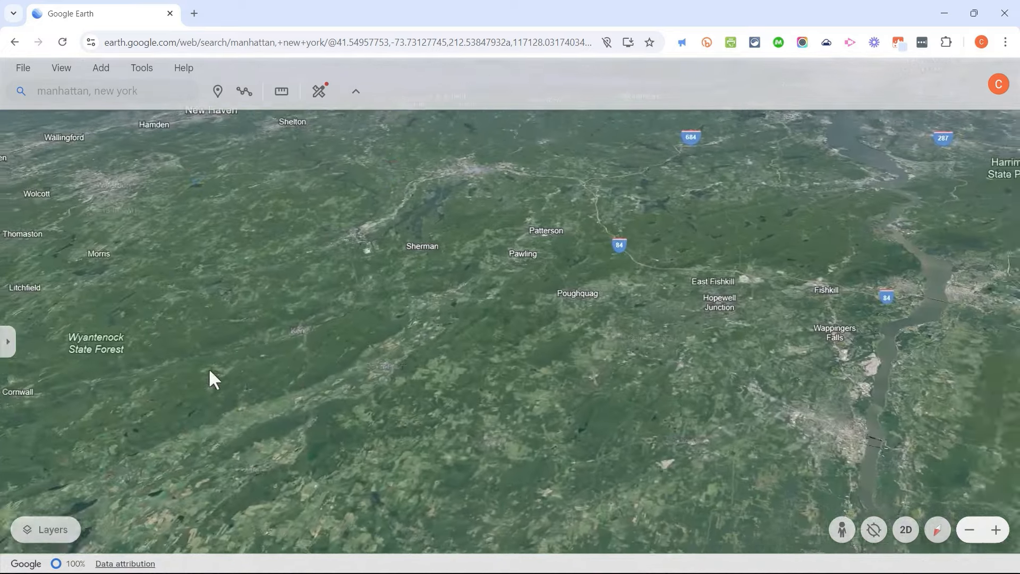
pyautogui.moveTo(264, 374); pyautogui.dragTo(401, 393)
pyautogui.scroll(1, 346, 396)
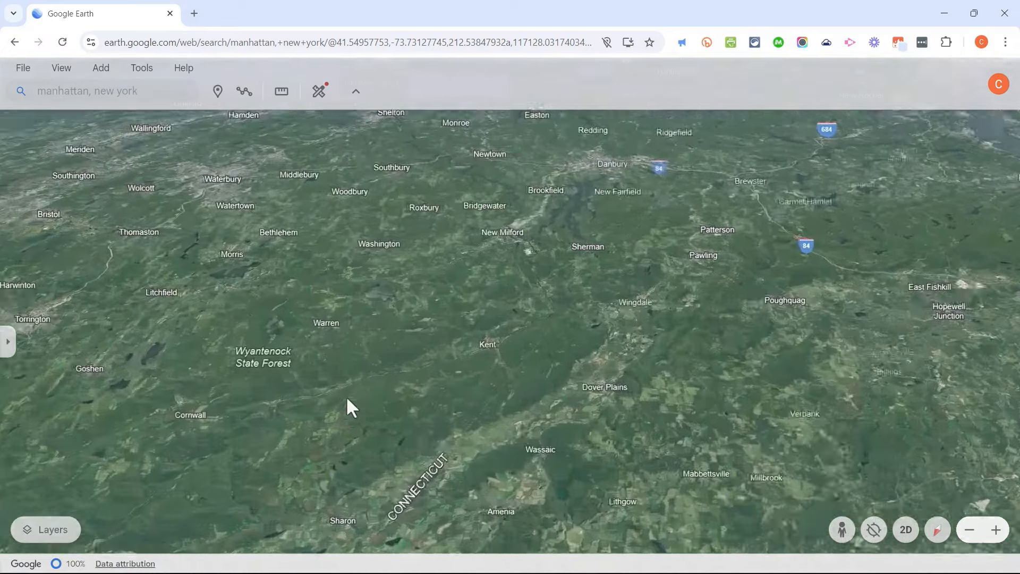
pyautogui.scroll(2, 346, 396)
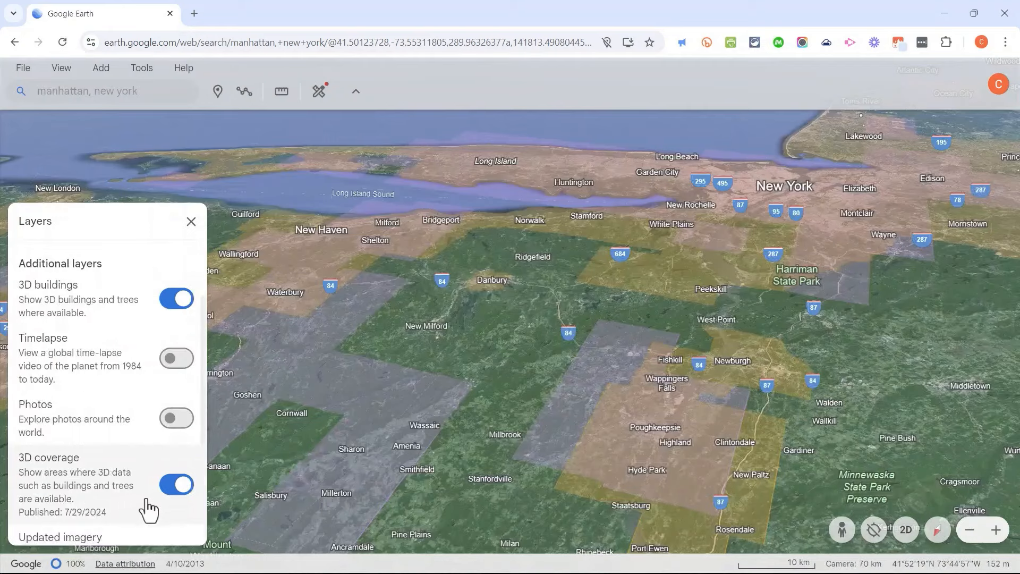
# Step: Turn off the Updated imagery layer, turn on Gridlines, and show the latitude and longitude lines over eastern North America
pyautogui.scroll(-3, 149, 508)
pyautogui.click(181, 408)
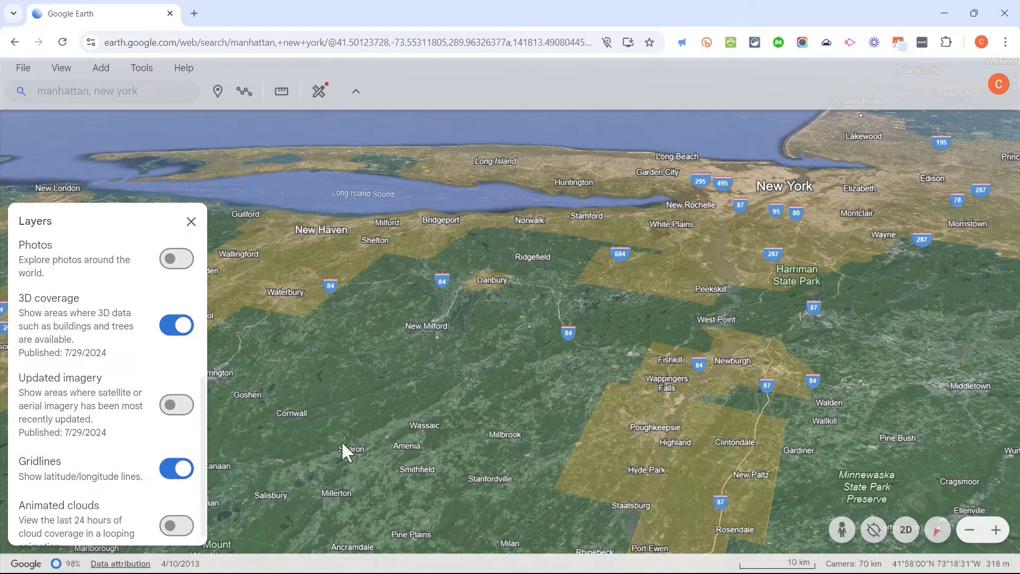
pyautogui.scroll(-10, 458, 407)
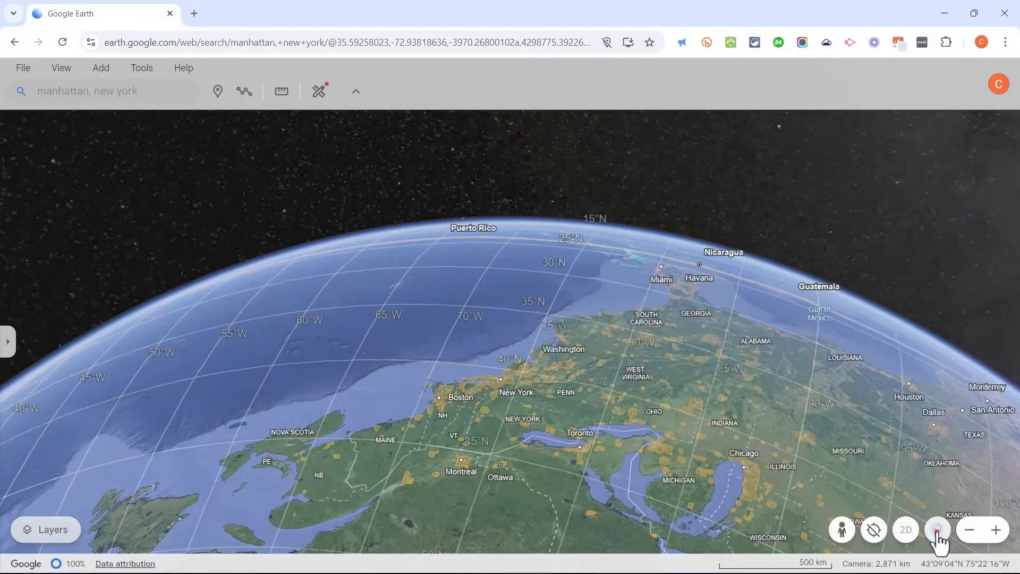
# Step: Reduce the tilt to its minimum for a straight-down view and show the whole globe
pyautogui.click(937, 530)
pyautogui.moveTo(956, 414); pyautogui.dragTo(872, 433)
pyautogui.scroll(-5, 558, 337)
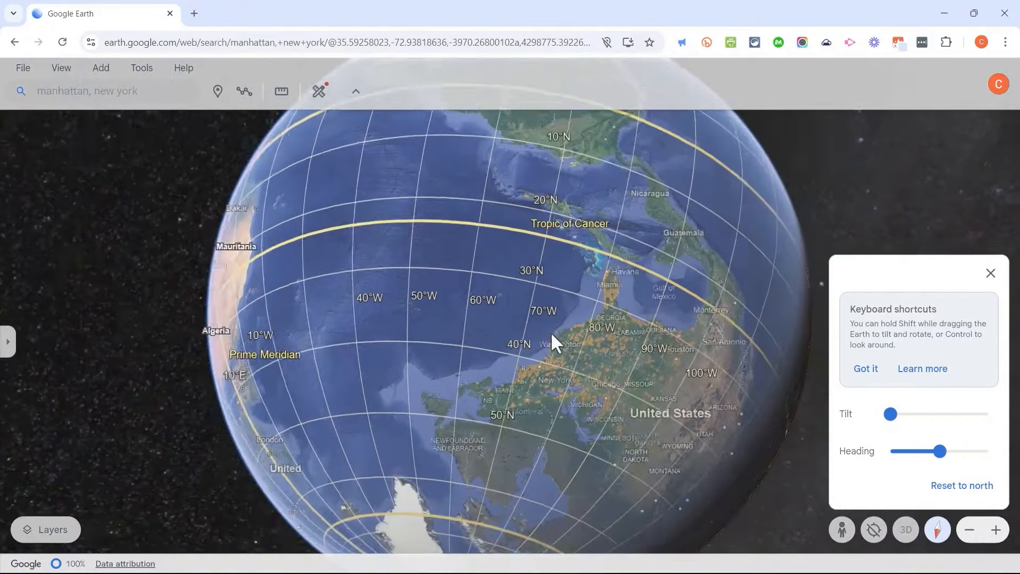
# Step: Rotate the globe through the Atlantic, Pacific and Indian Oceans to examine the Equator, tropics and meridian gridlines
pyautogui.moveTo(474, 349); pyautogui.dragTo(531, 499)
pyautogui.moveTo(534, 422); pyautogui.dragTo(662, 102)
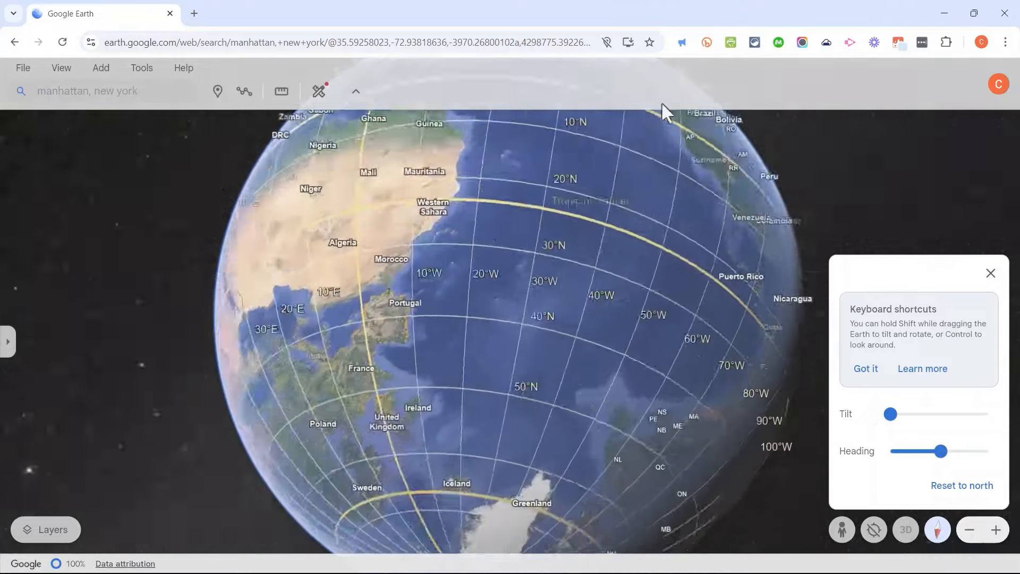
pyautogui.moveTo(560, 421); pyautogui.dragTo(178, 298)
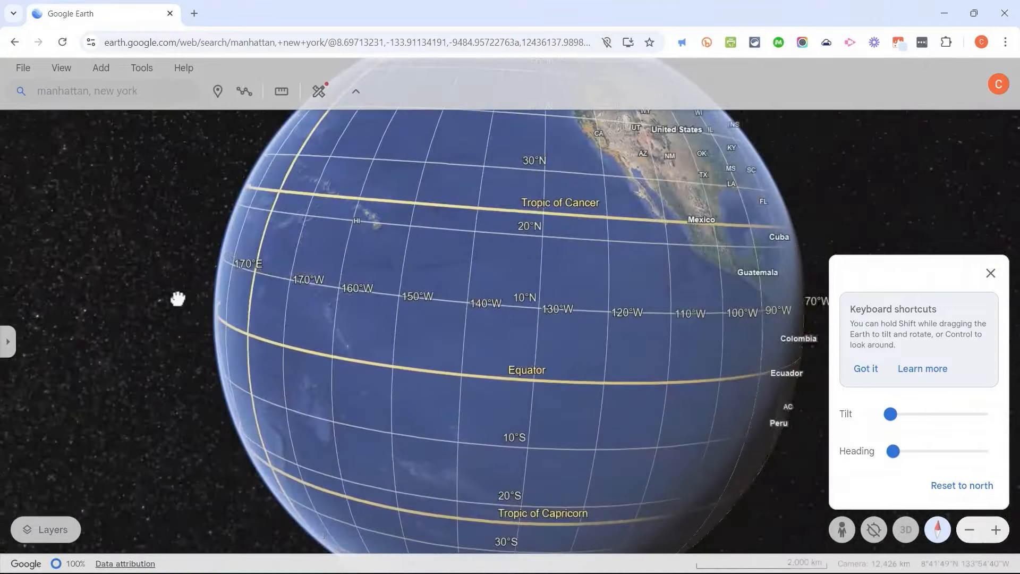
pyautogui.moveTo(406, 287); pyautogui.dragTo(744, 473)
pyautogui.moveTo(468, 406); pyautogui.dragTo(652, 68)
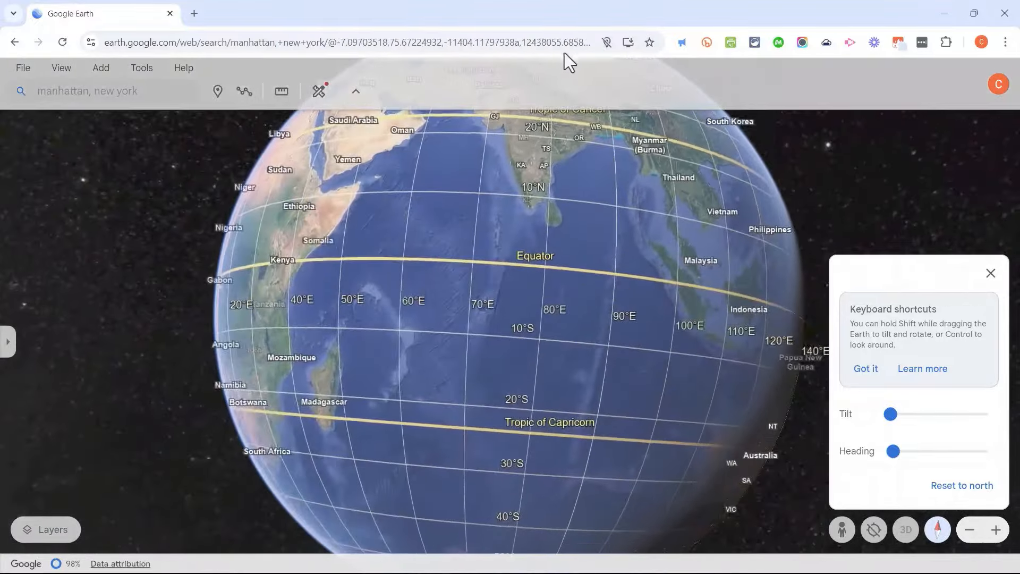
pyautogui.moveTo(588, 184); pyautogui.dragTo(702, 287)
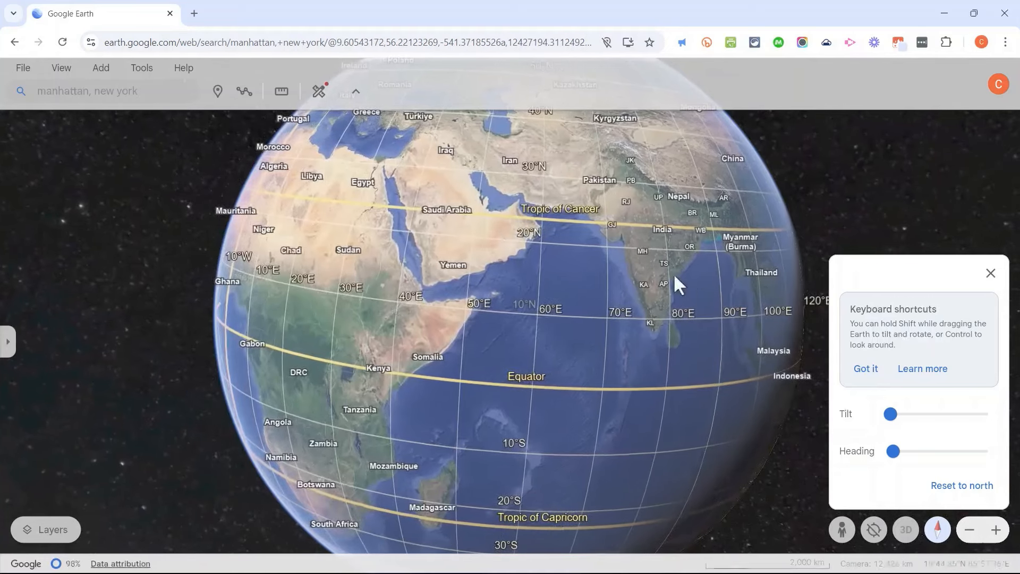
# Step: Turn on the Animated clouds layer, dismiss the tilt and heading controls, and center the globe on Africa
pyautogui.click(46, 529)
pyautogui.scroll(-10, 139, 472)
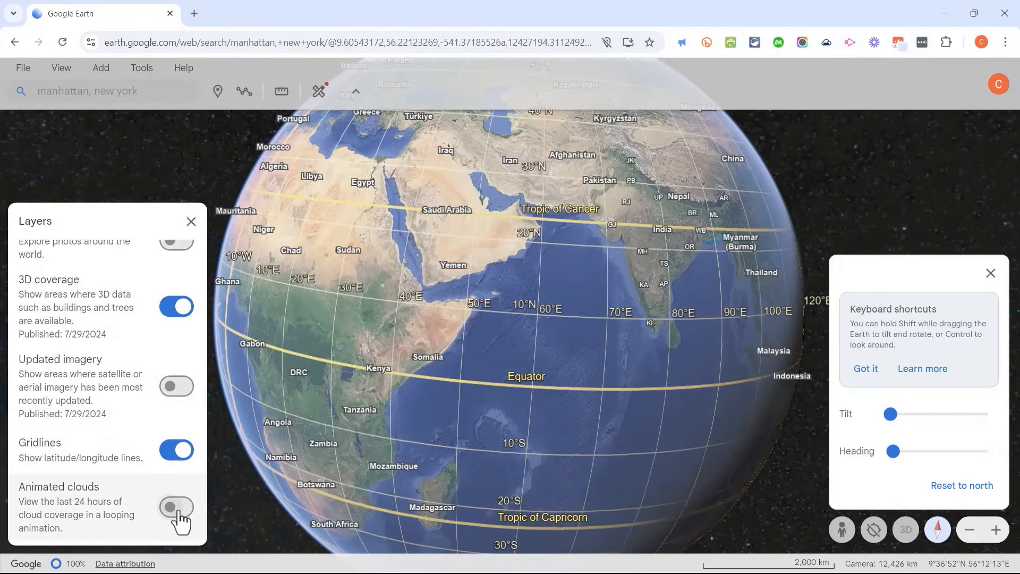
pyautogui.click(990, 274)
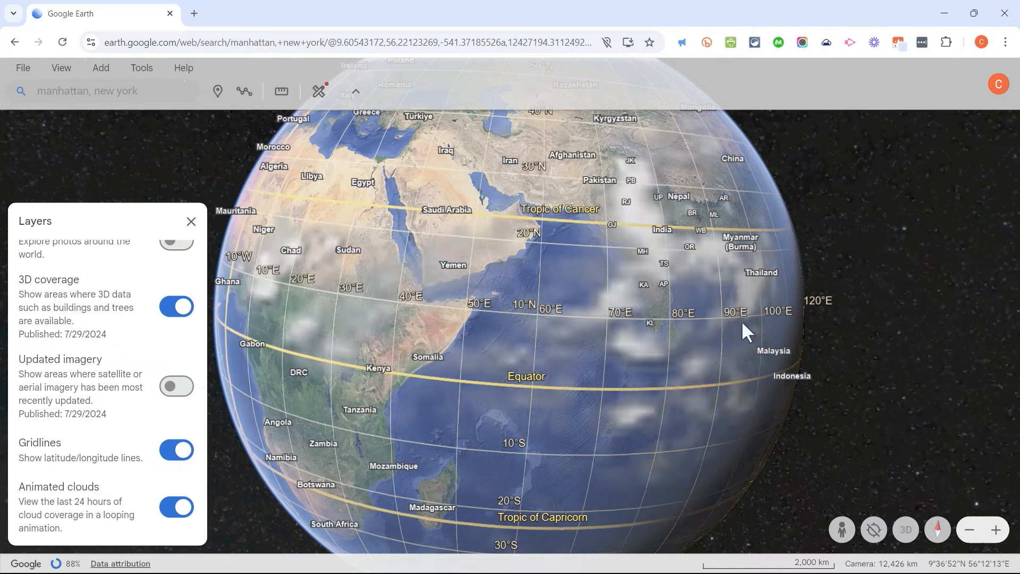
pyautogui.moveTo(513, 344); pyautogui.dragTo(720, 339)
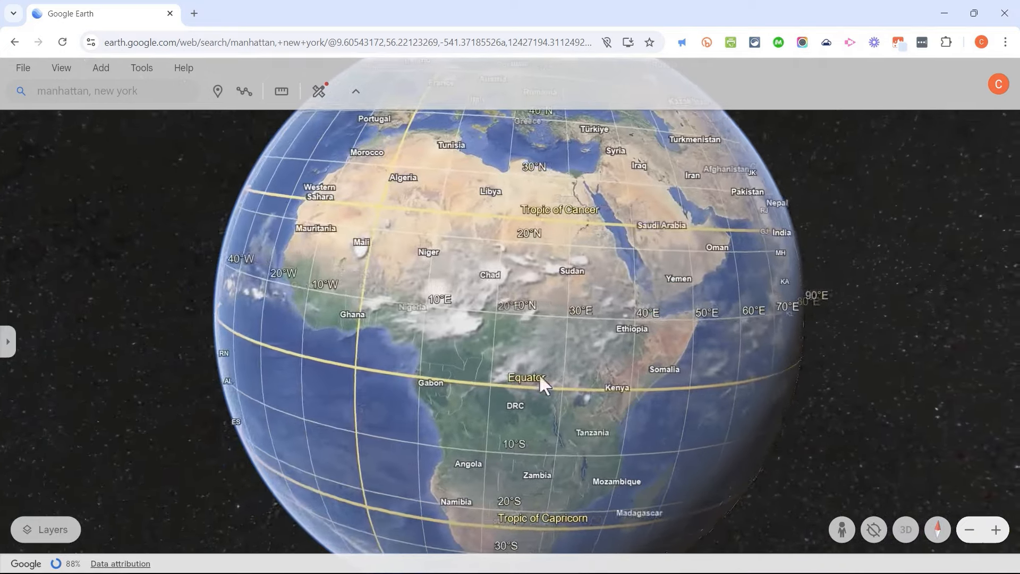
# Step: Examine the animated cloud cover over Africa both near and from far out
pyautogui.scroll(3, 478, 329)
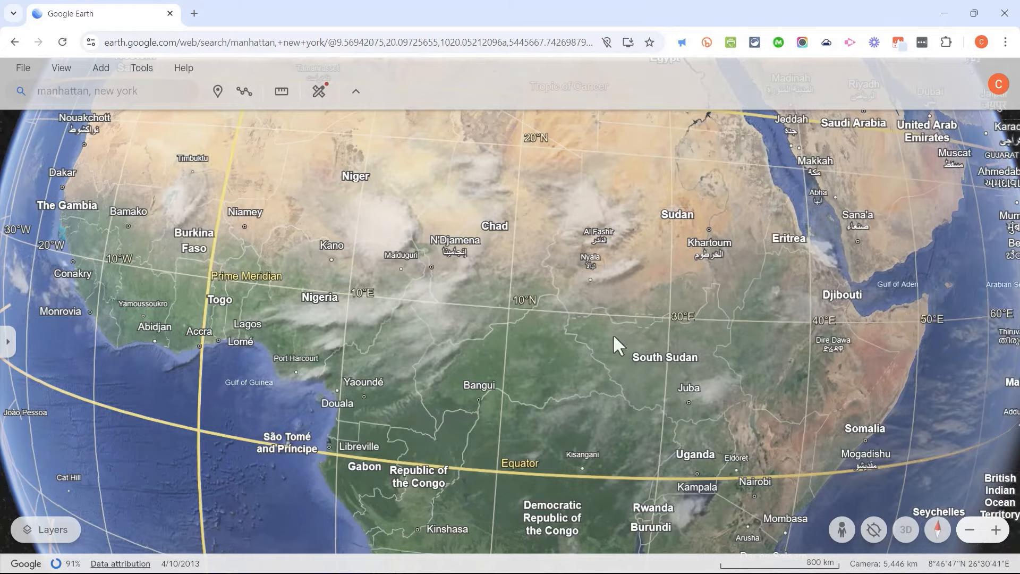
pyautogui.moveTo(613, 334); pyautogui.dragTo(585, 343)
pyautogui.scroll(-10, 579, 346)
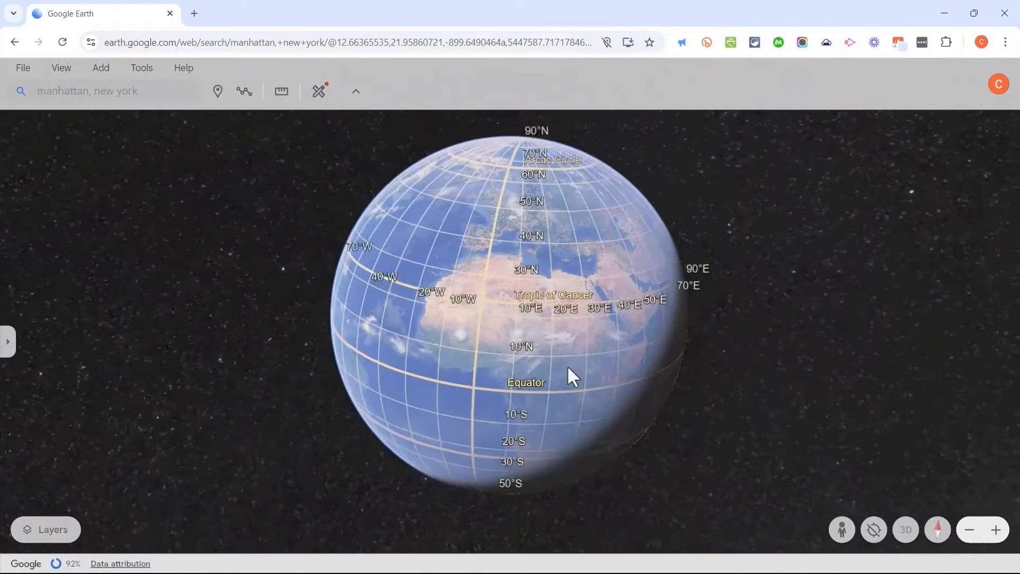
pyautogui.scroll(10, 564, 371)
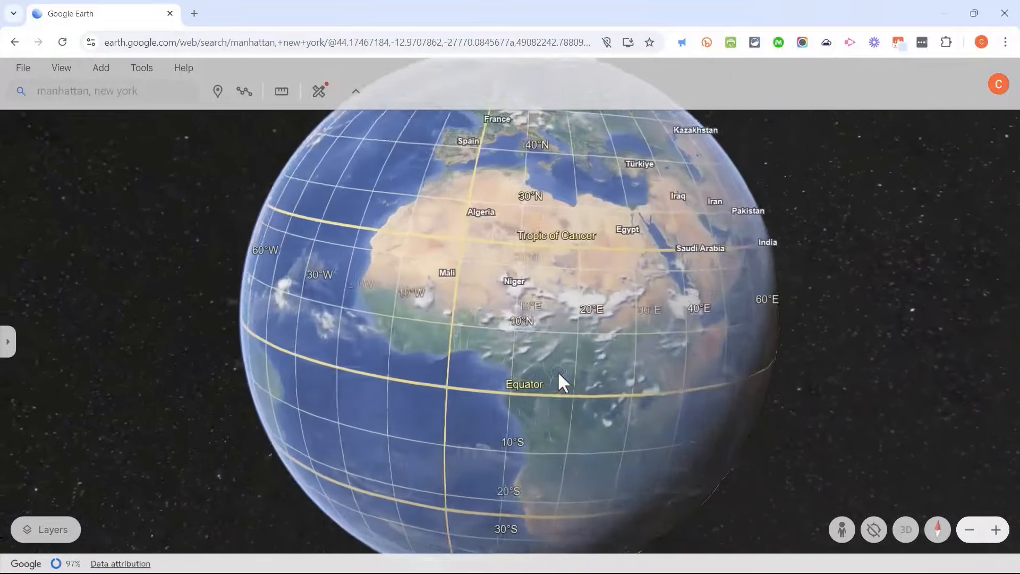
pyautogui.scroll(5, 557, 372)
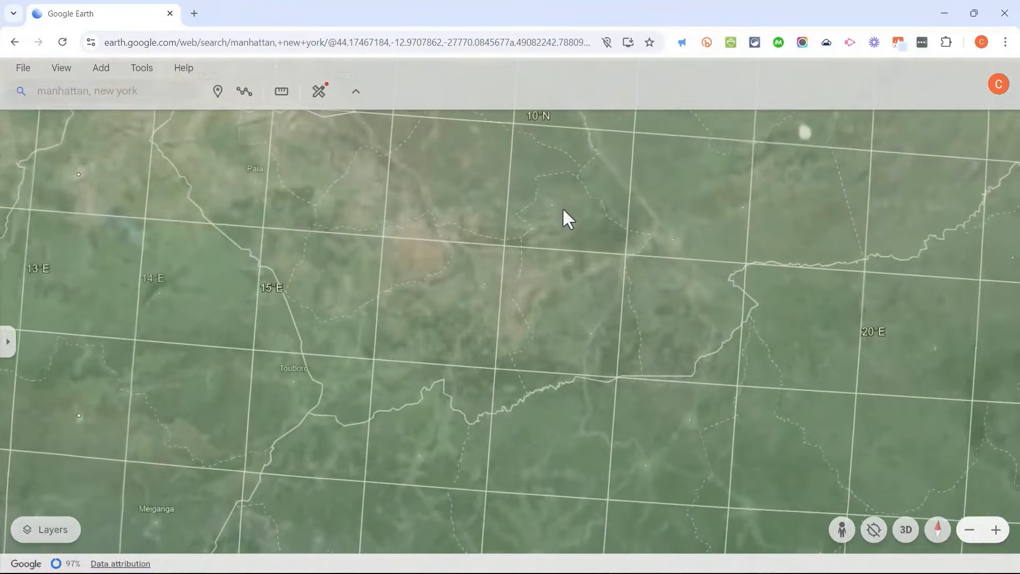
pyautogui.scroll(-5, 562, 353)
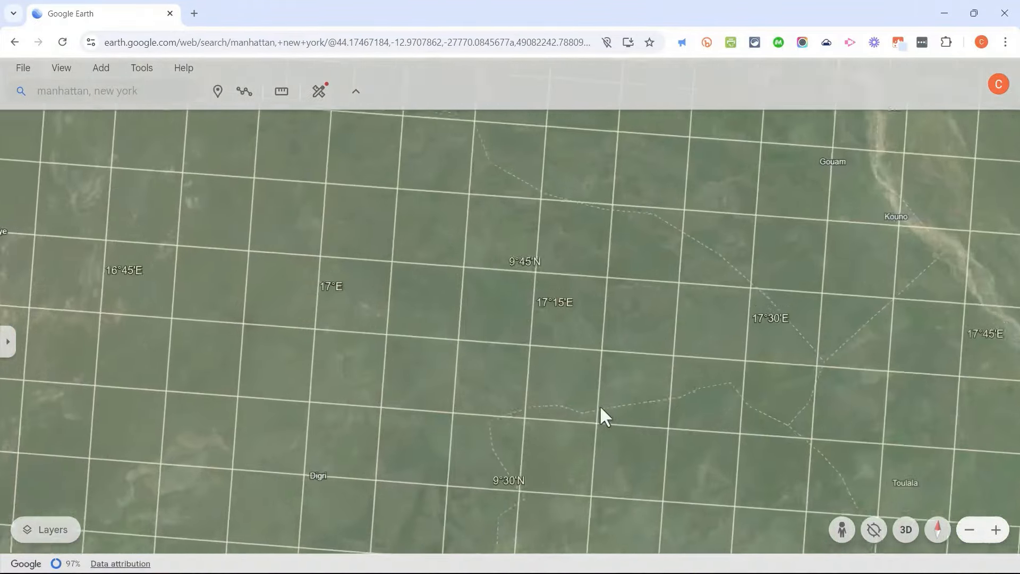
pyautogui.scroll(-8, 593, 439)
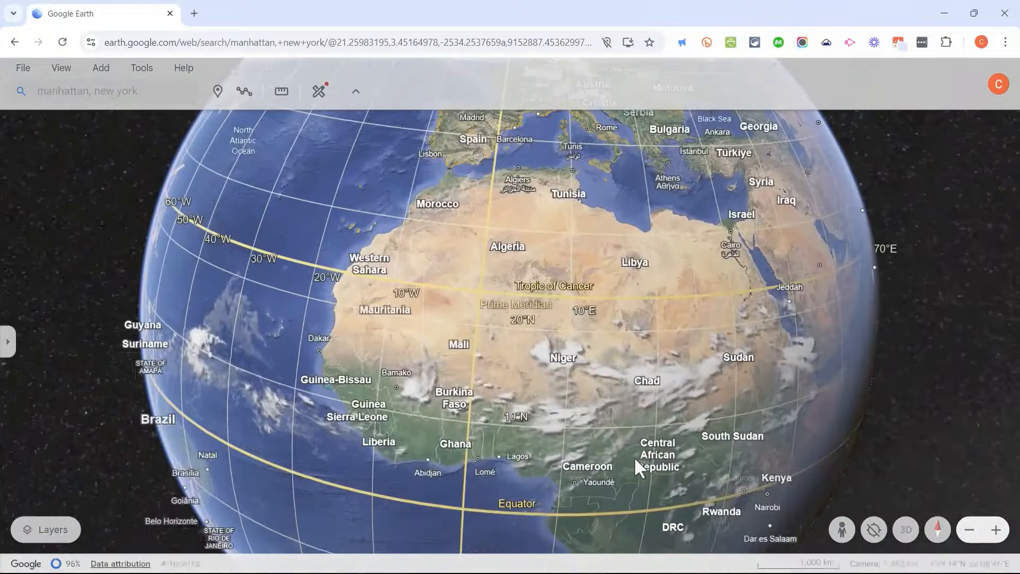
pyautogui.moveTo(639, 468); pyautogui.dragTo(595, 407)
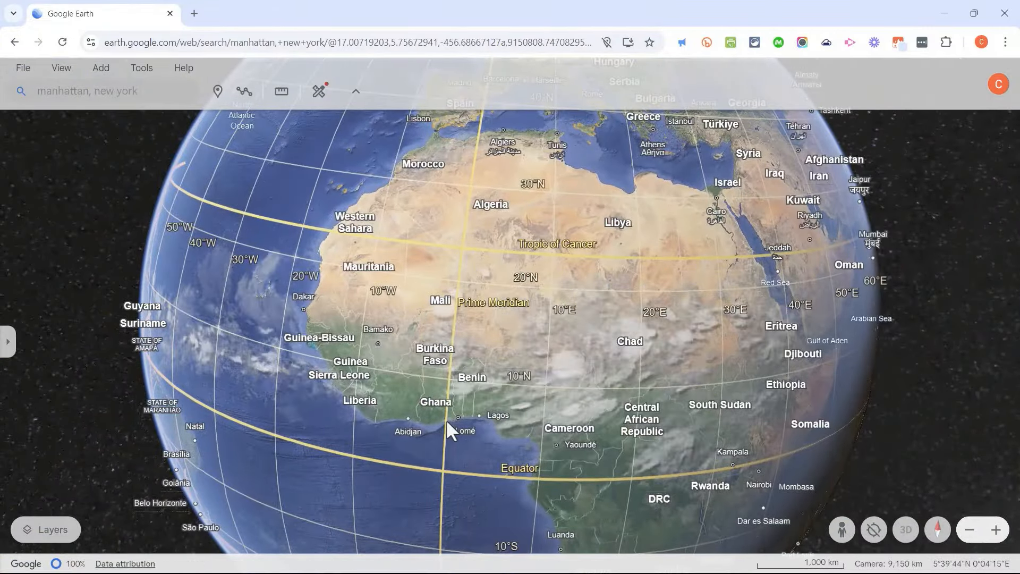
# Step: Turn off the 3D coverage, Gridlines and Animated clouds layers and close the layer settings
pyautogui.click(59, 529)
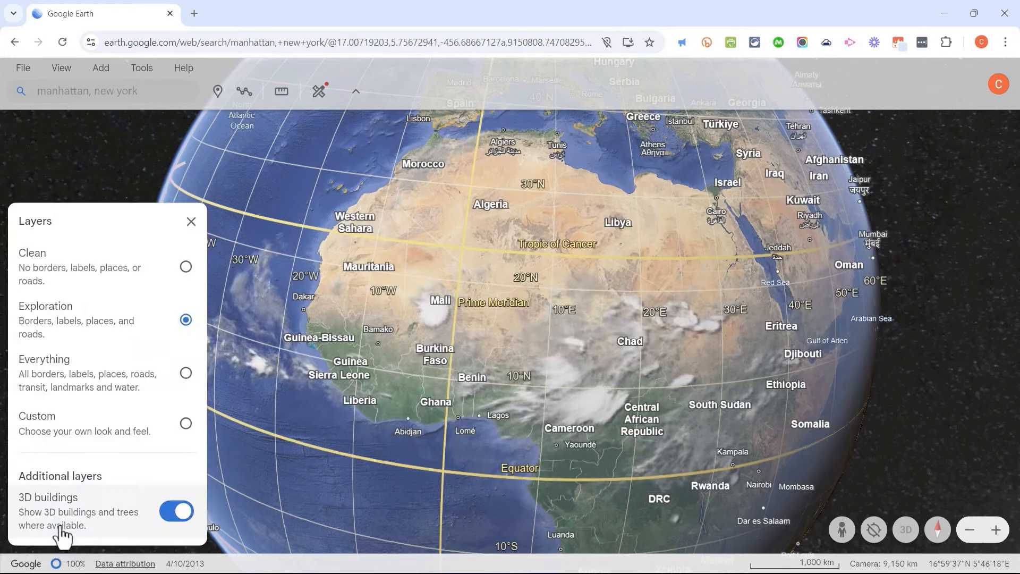
pyautogui.scroll(-2, 170, 516)
pyautogui.scroll(-4, 184, 451)
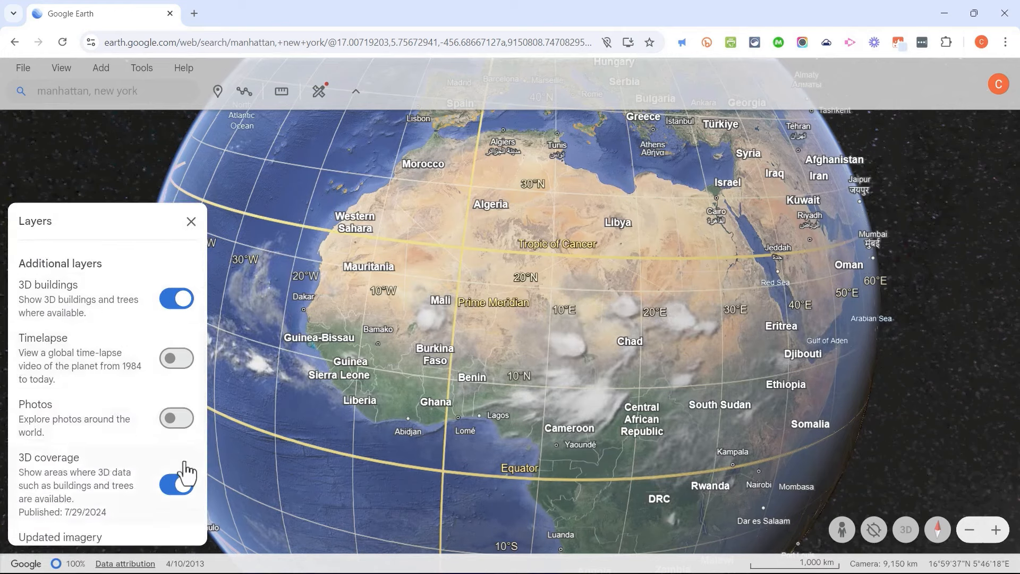
pyautogui.click(182, 389)
pyautogui.scroll(-2, 177, 527)
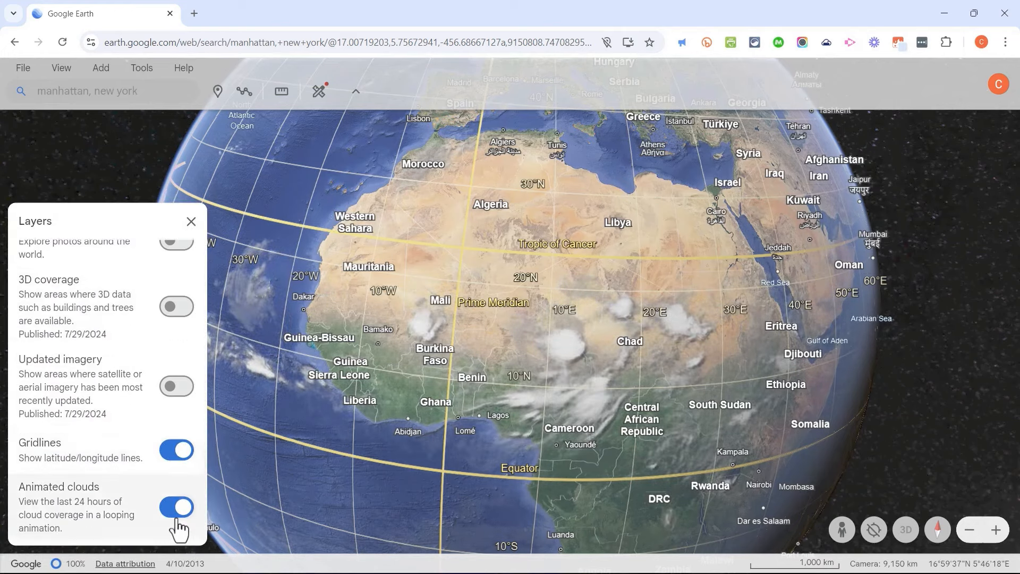
pyautogui.click(177, 450)
pyautogui.click(177, 508)
pyautogui.scroll(6, 150, 358)
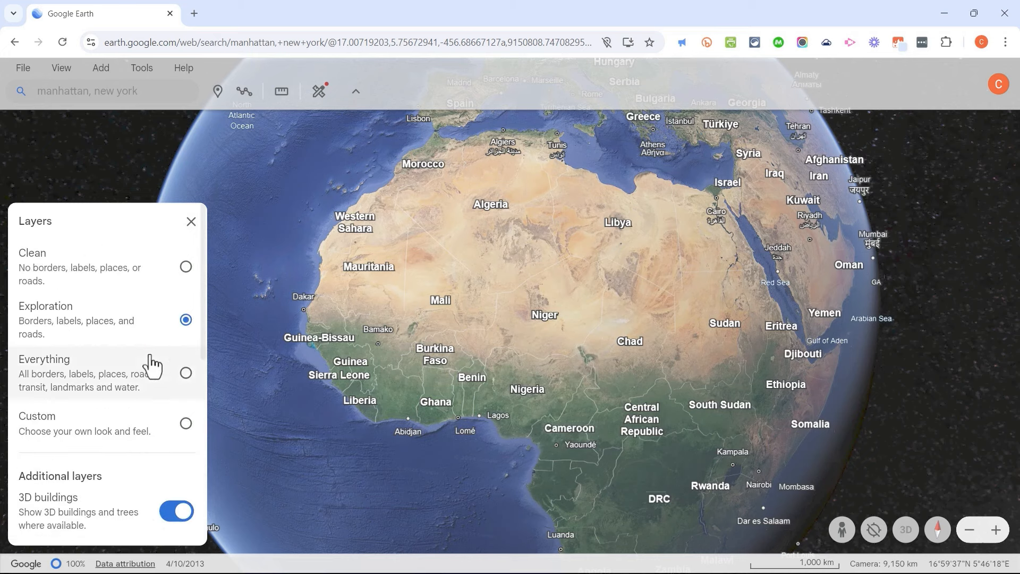
pyautogui.click(191, 221)
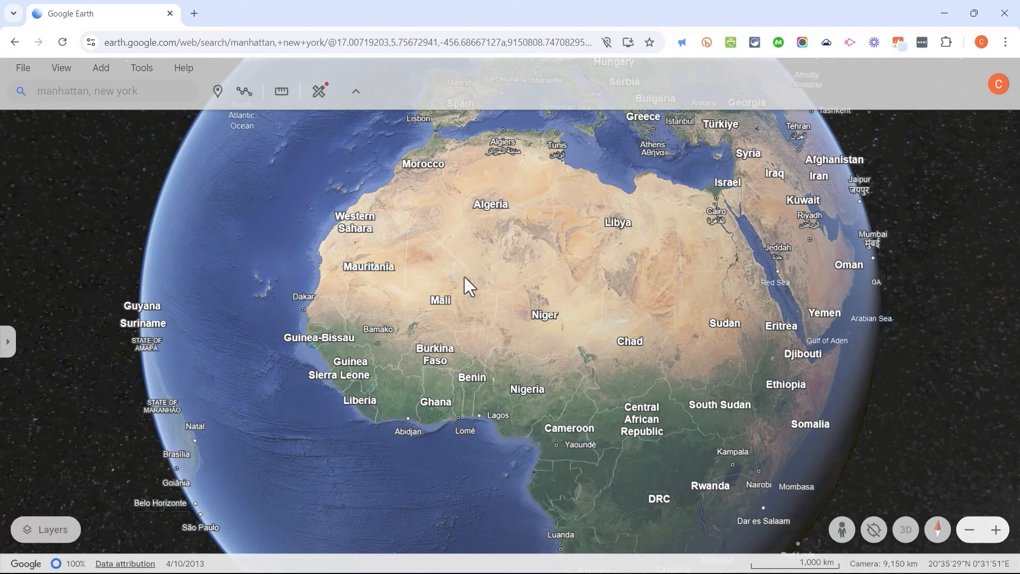
# Step: Rotate the globe from Africa to North America and show the entire Earth from space
pyautogui.moveTo(594, 281); pyautogui.dragTo(914, 289)
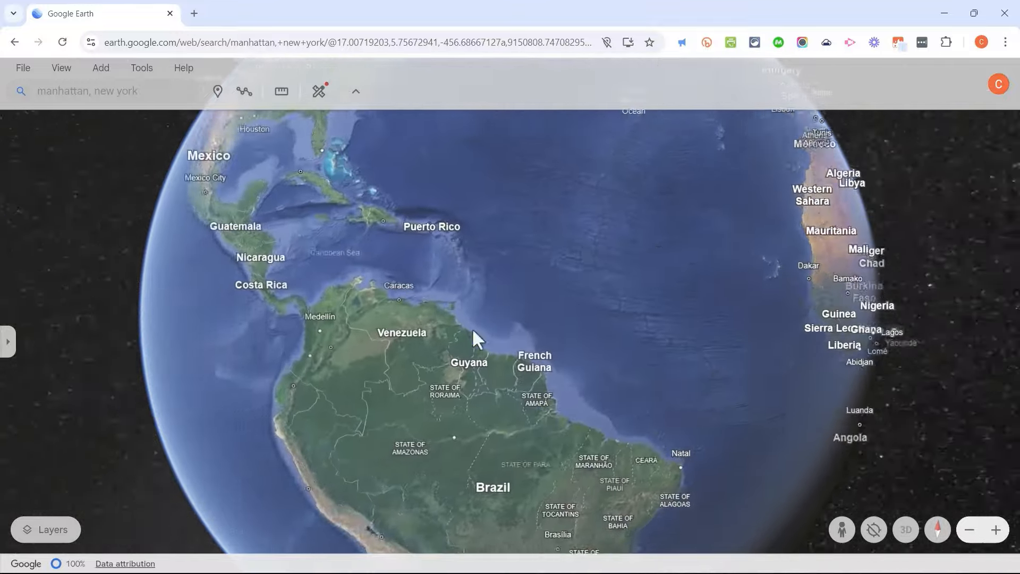
pyautogui.moveTo(471, 327); pyautogui.dragTo(770, 436)
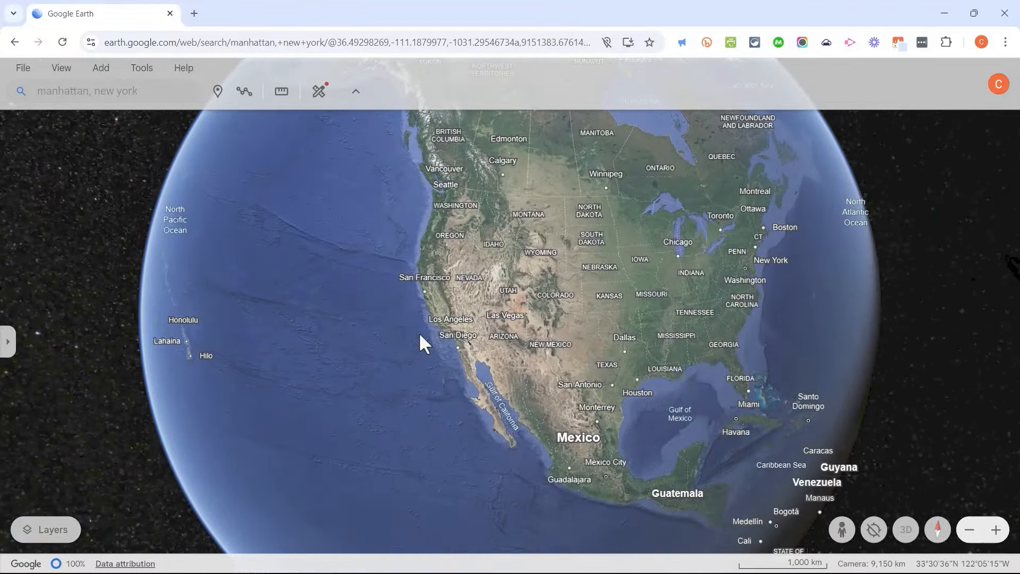
pyautogui.scroll(-5, 456, 346)
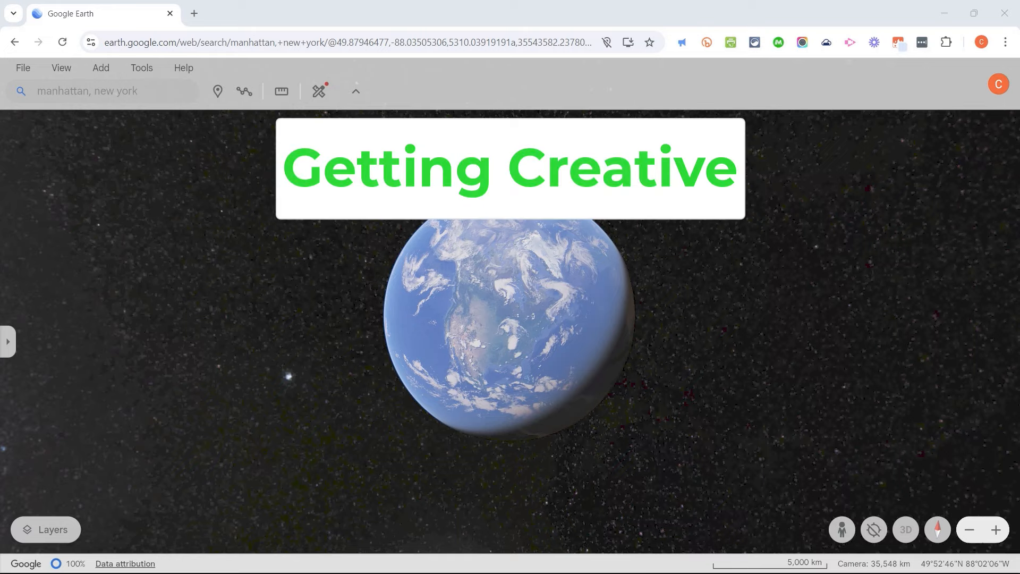
# Step: Spin the distant globe around several continents and bring Australia into view
pyautogui.moveTo(512, 341); pyautogui.dragTo(384, 335)
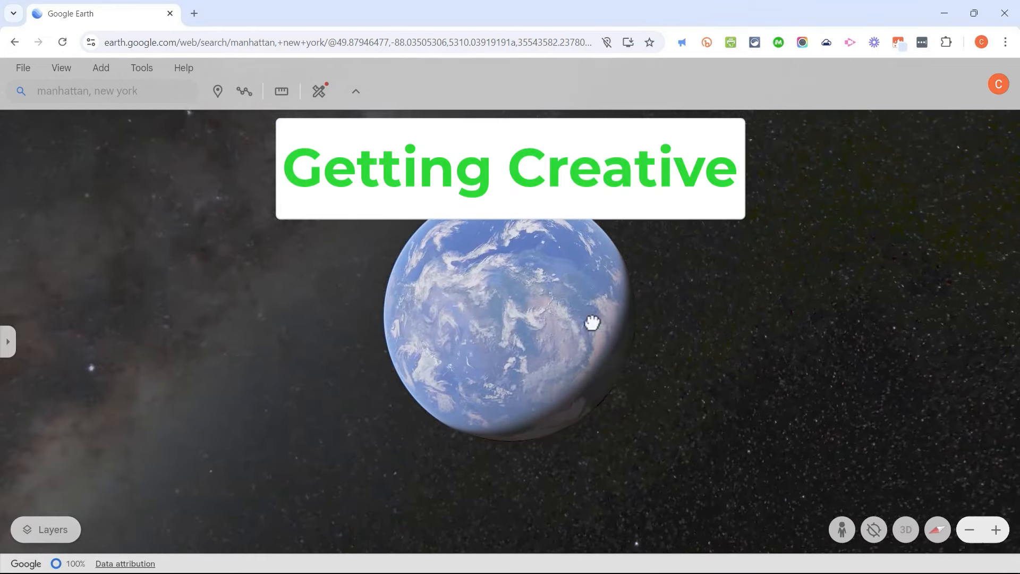
pyautogui.moveTo(492, 327)
pyautogui.mouseDown()
pyautogui.moveTo(621, 262)
pyautogui.moveTo(538, 282)
pyautogui.moveTo(491, 340)
pyautogui.mouseUp()
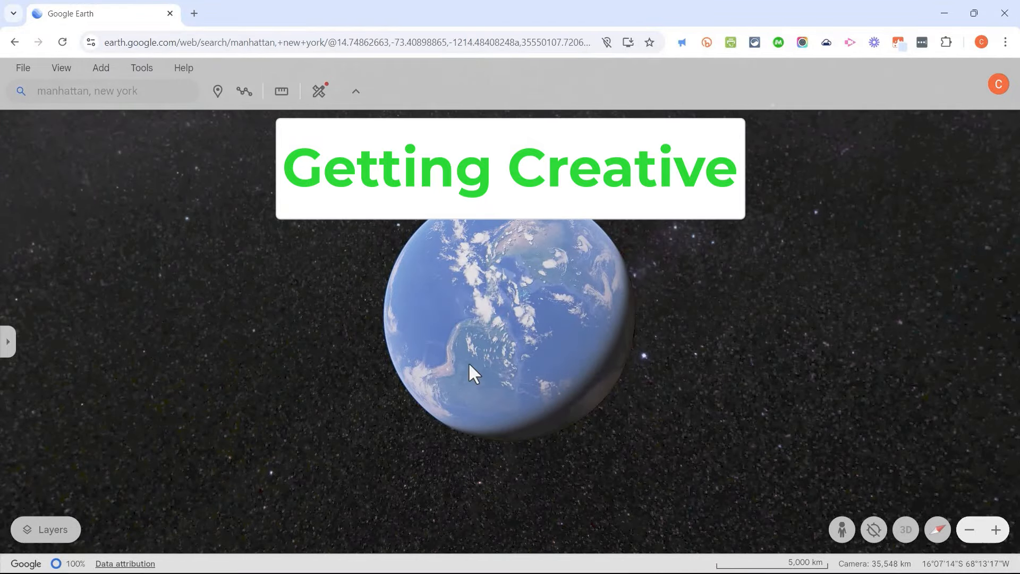
pyautogui.moveTo(469, 366); pyautogui.dragTo(587, 357)
pyautogui.moveTo(432, 296); pyautogui.dragTo(596, 353)
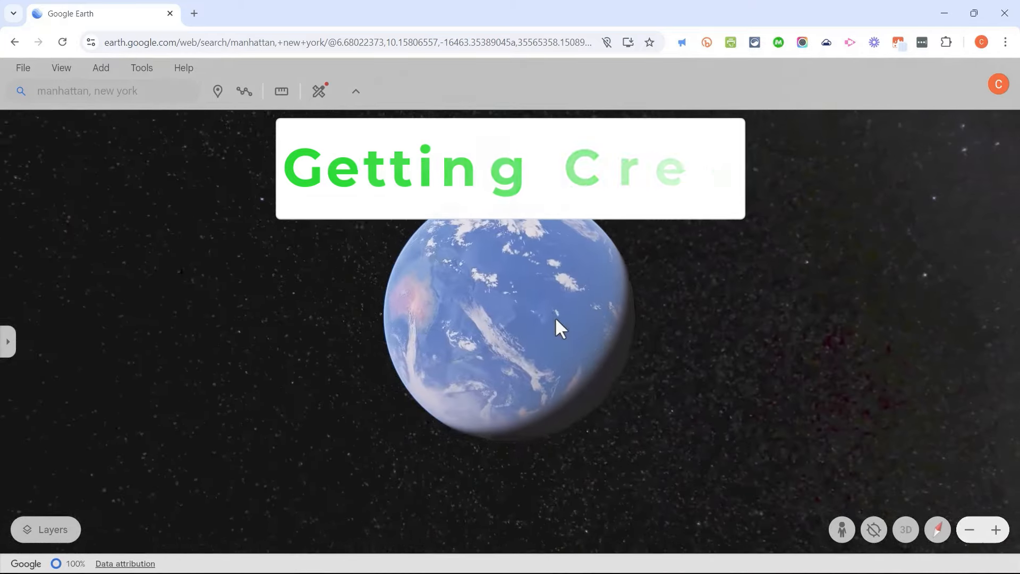
pyautogui.moveTo(461, 355); pyautogui.dragTo(577, 328)
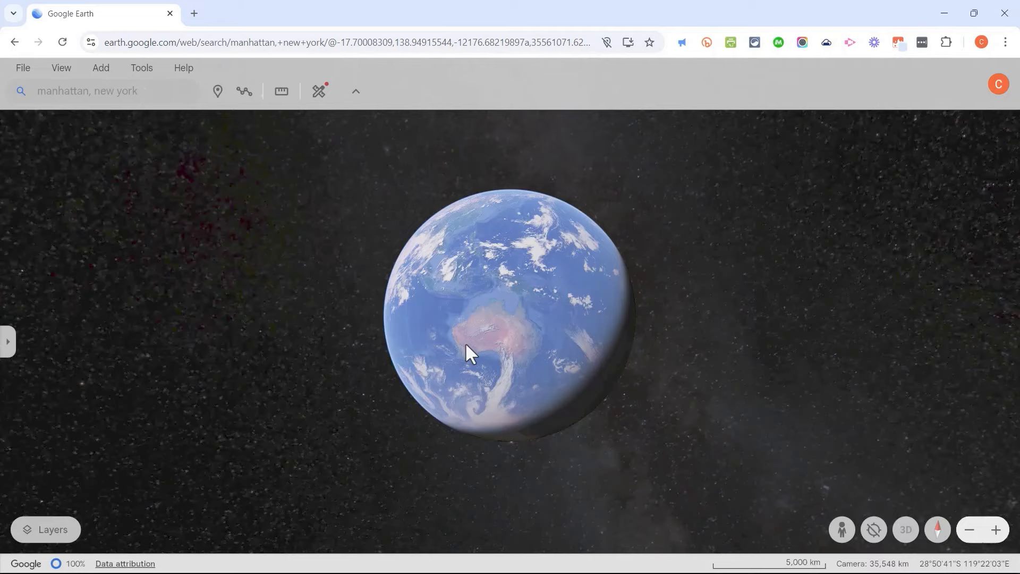
# Step: Spin the distant globe past Antarctica and bring Africa into view
pyautogui.moveTo(487, 348); pyautogui.dragTo(487, 254)
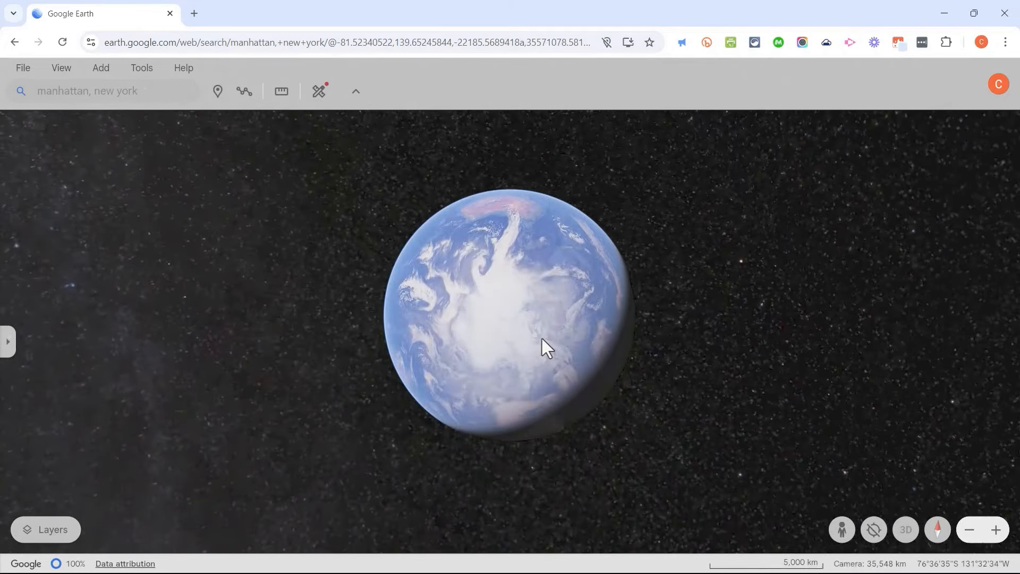
pyautogui.moveTo(542, 340); pyautogui.dragTo(548, 320)
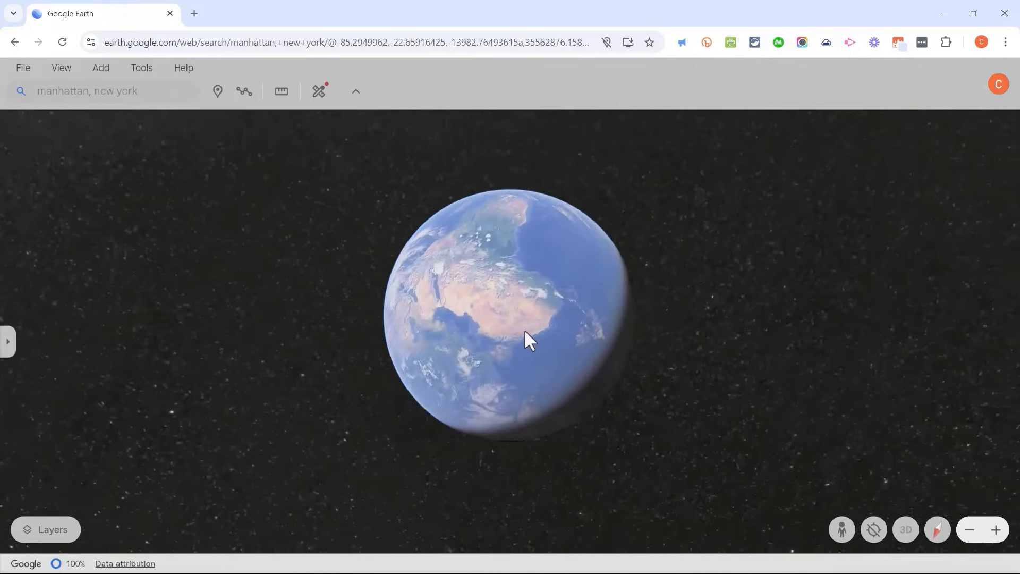
# Step: Show the projects panel, collapse it, reopen it and shrink its width until it closes
pyautogui.click(8, 341)
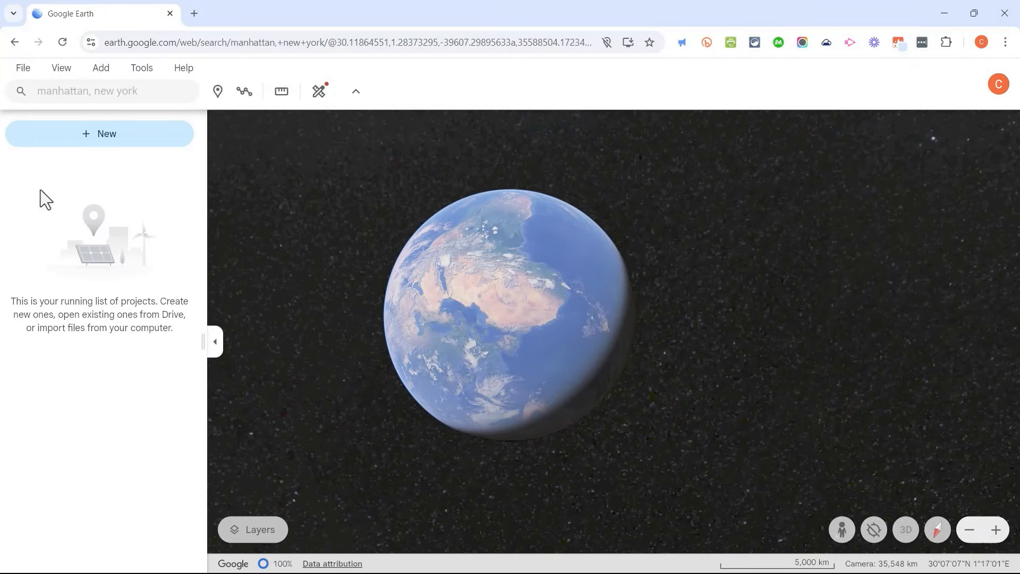
pyautogui.click(215, 342)
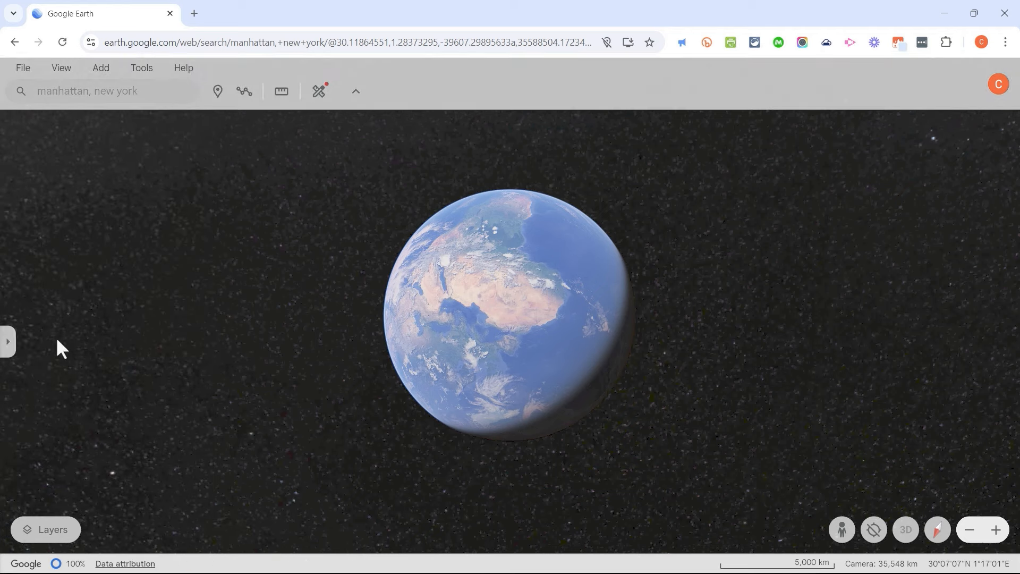
pyautogui.click(8, 344)
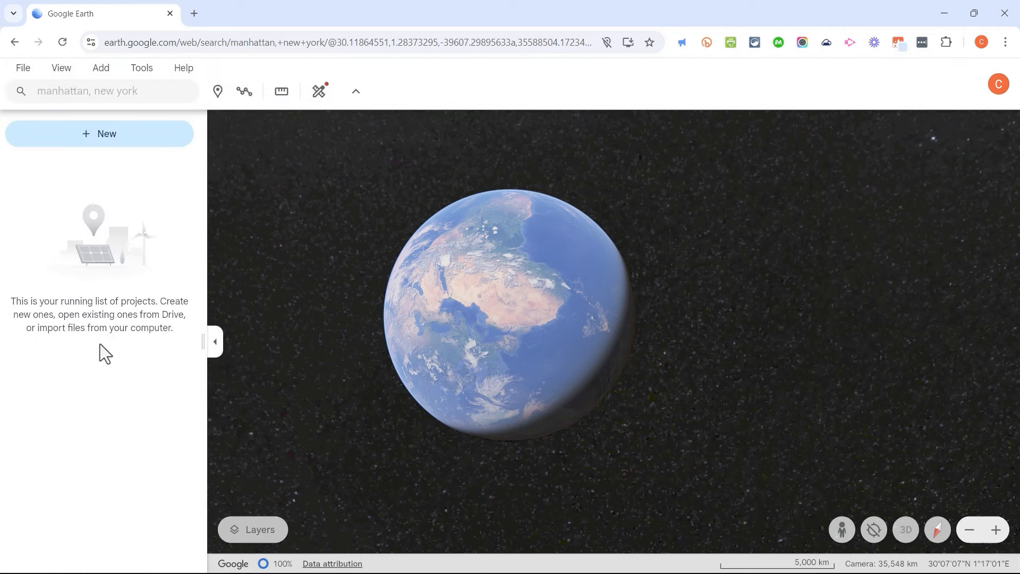
pyautogui.moveTo(205, 342); pyautogui.dragTo(40, 353)
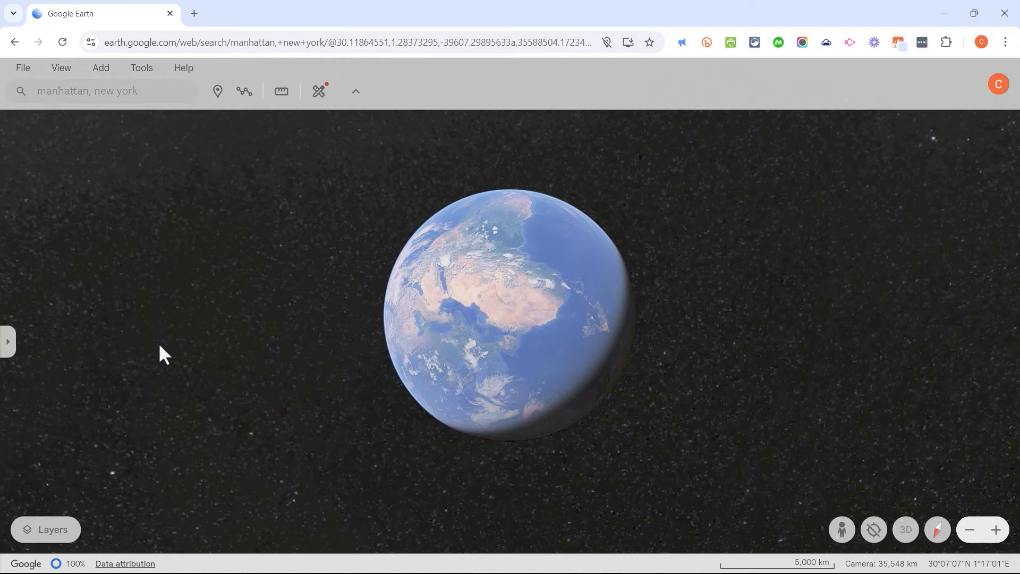
# Step: Reopen the projects panel, adjust its width and bring up the choices for creating a new project
pyautogui.click(8, 342)
pyautogui.moveTo(346, 343); pyautogui.dragTo(278, 346)
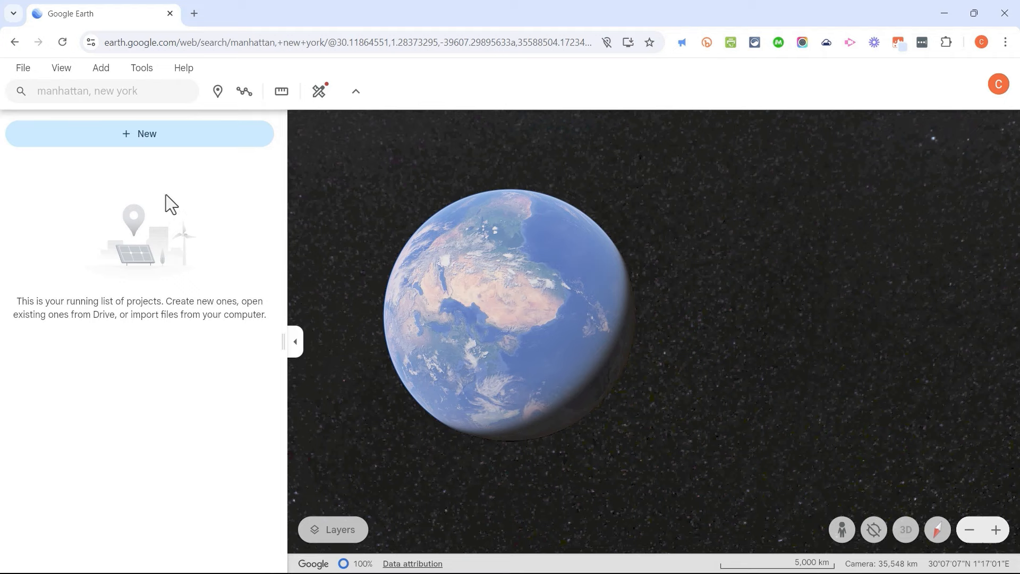
pyautogui.click(169, 151)
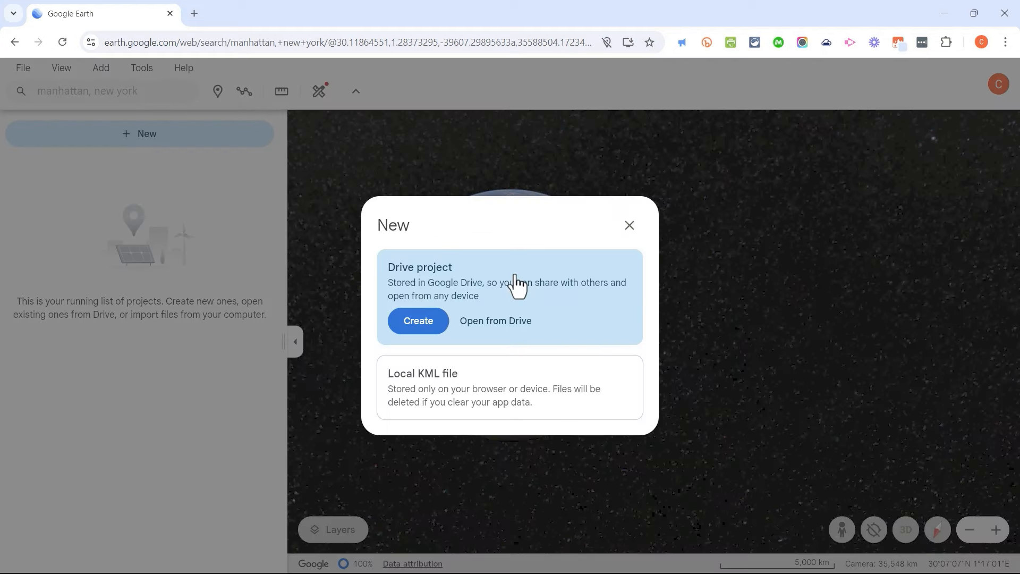
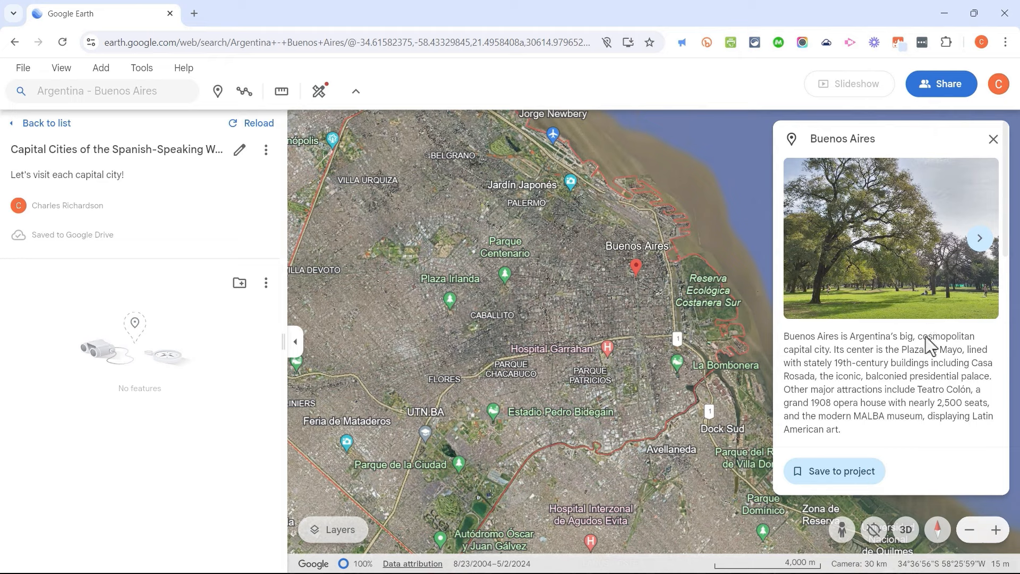
# Step: Save Buenos Aires to the project and try the Extra large and Small icon sizes on its placemark
pyautogui.click(860, 472)
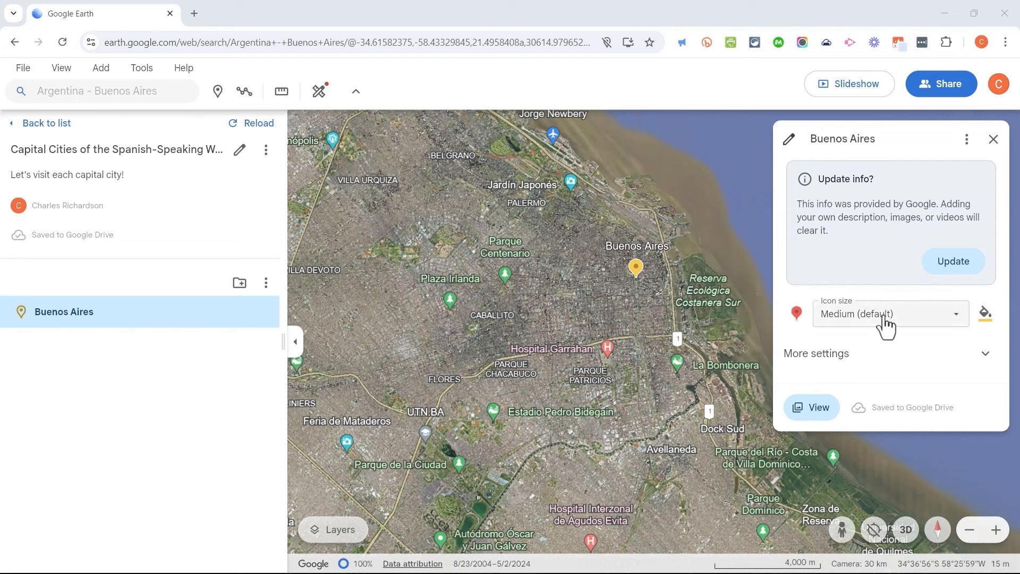
pyautogui.click(927, 325)
pyautogui.click(879, 419)
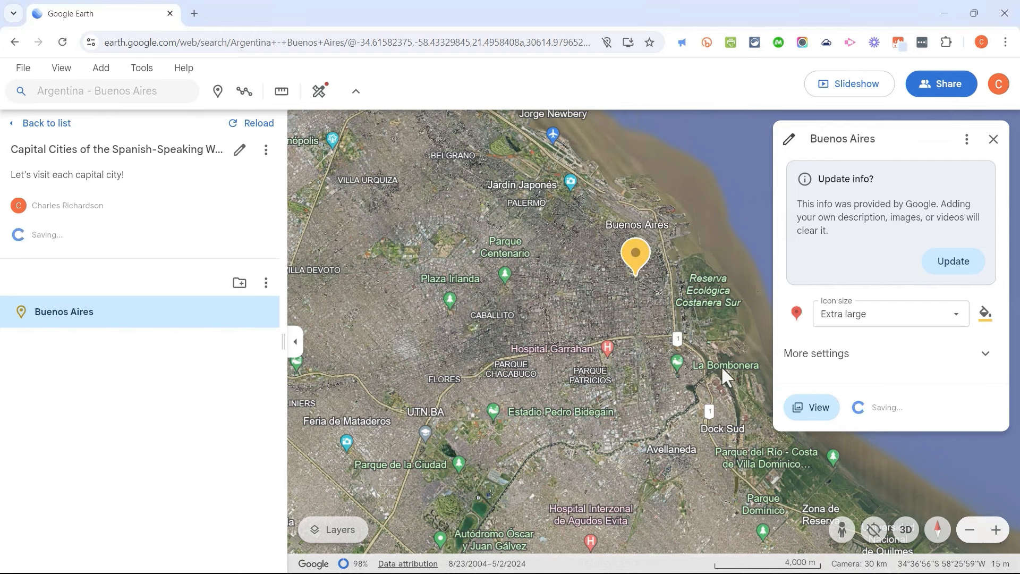
pyautogui.click(847, 321)
pyautogui.click(847, 330)
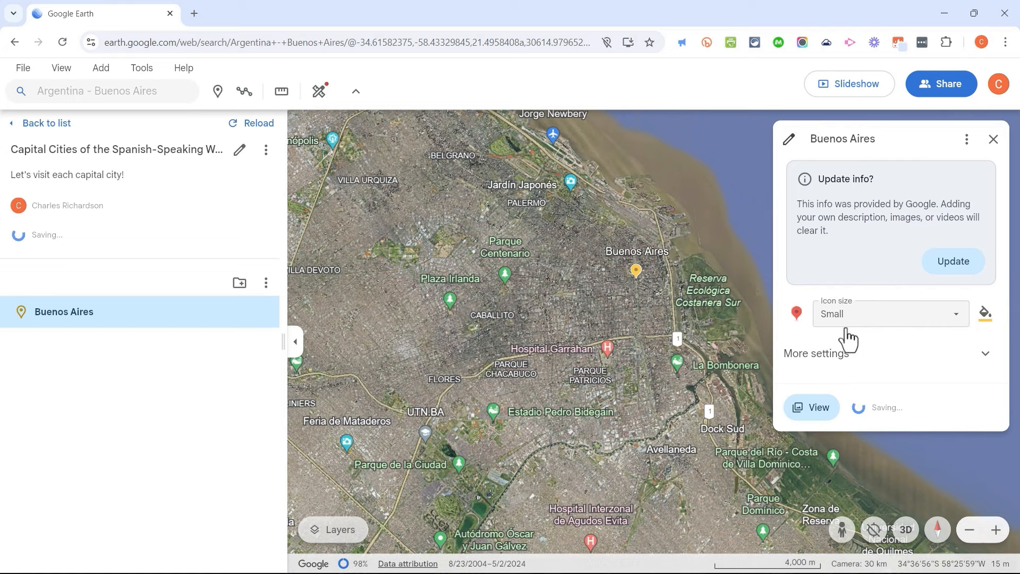
# Step: Set the Buenos Aires placemark's icon size to Large and its colour to light blue
pyautogui.click(877, 319)
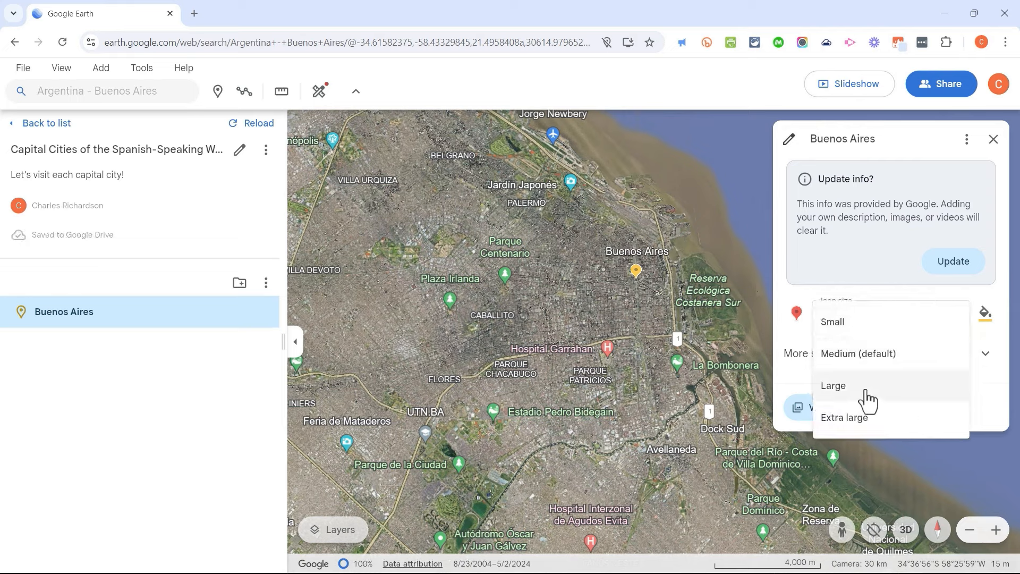
pyautogui.click(865, 392)
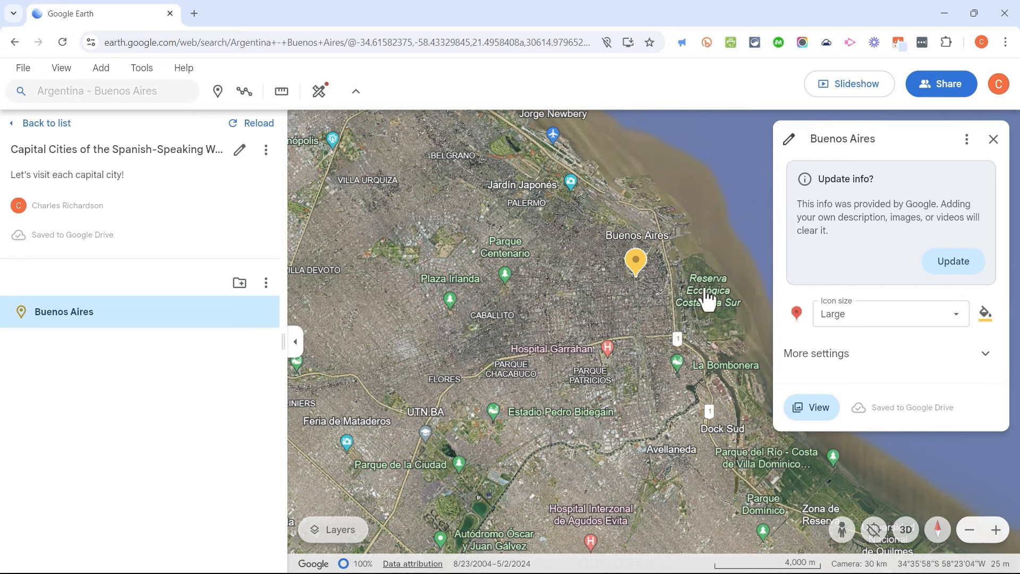
pyautogui.click(986, 314)
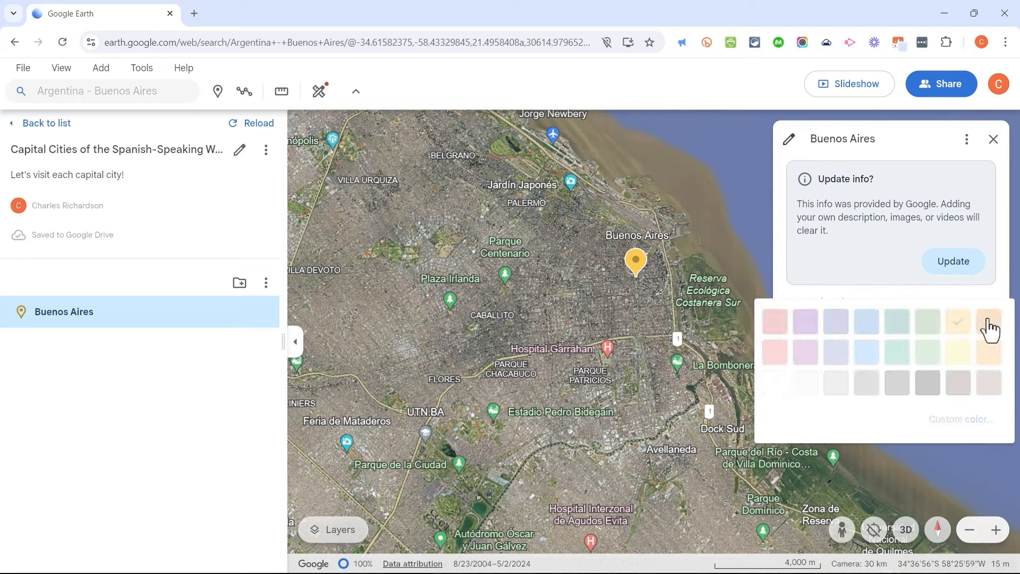
pyautogui.click(865, 355)
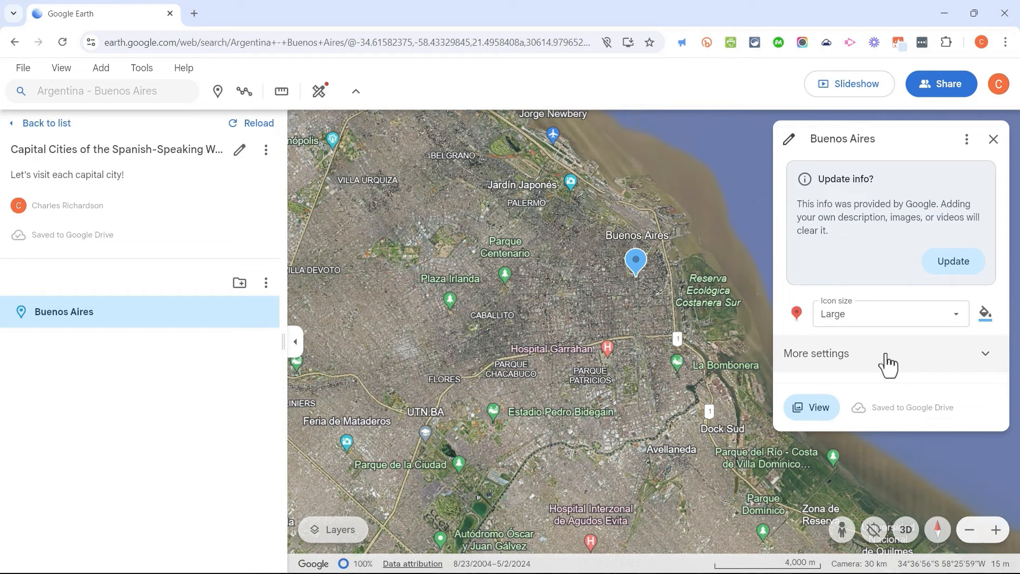
# Step: Set the Buenos Aires placemark's label style to Extra large and colour the label light blue
pyautogui.click(953, 355)
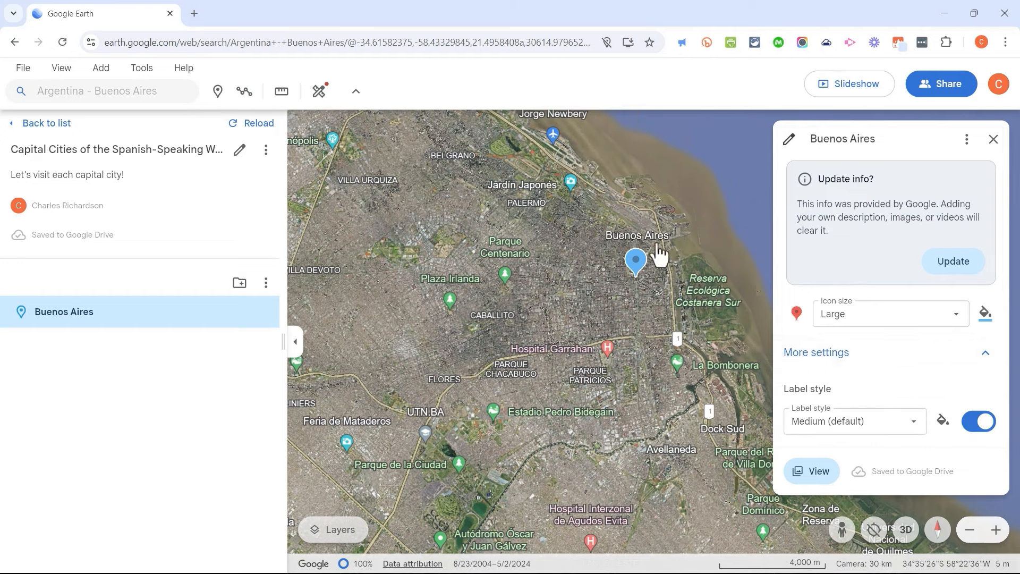
pyautogui.click(855, 421)
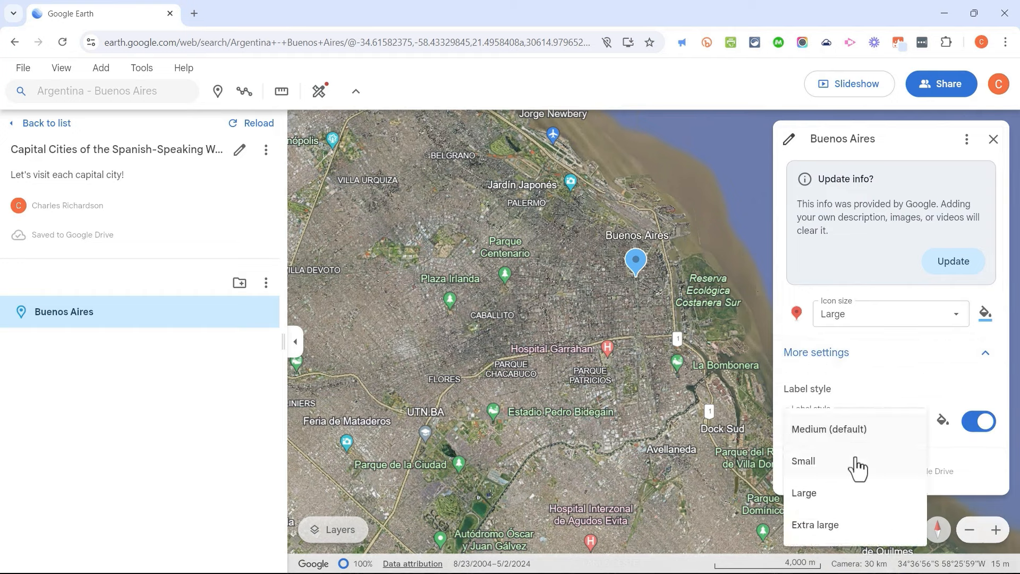
pyautogui.click(846, 533)
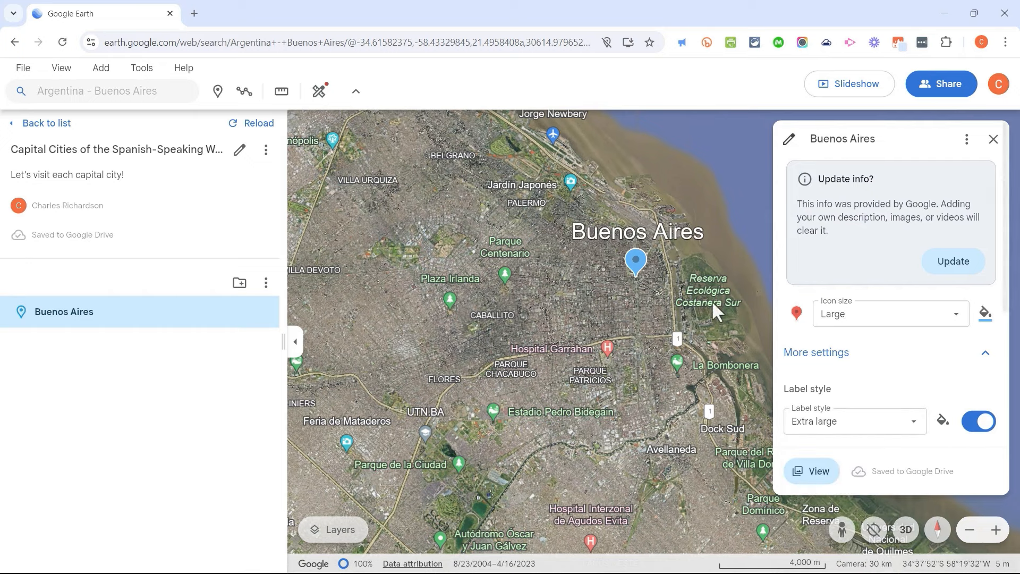
pyautogui.click(943, 425)
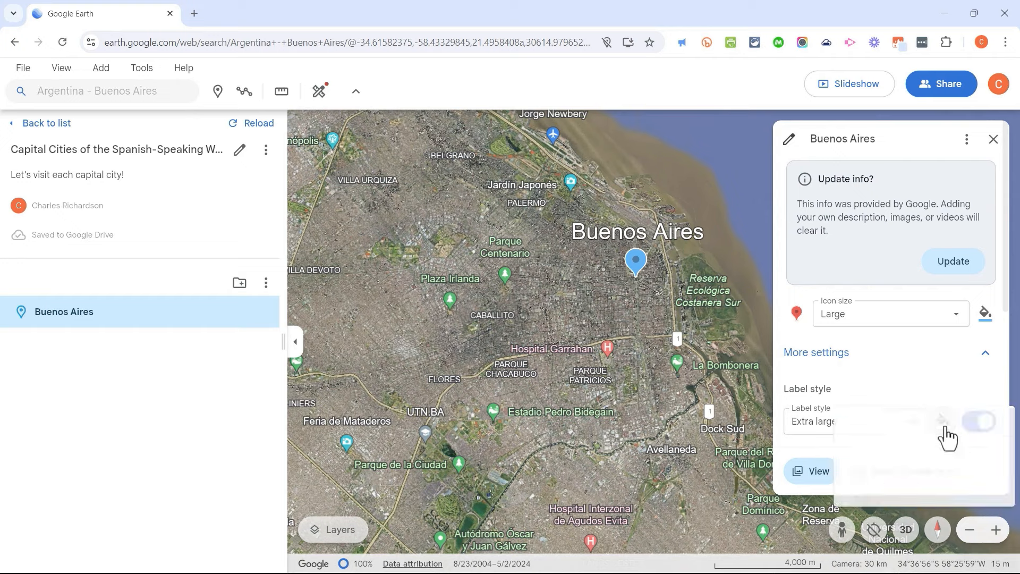
pyautogui.click(873, 458)
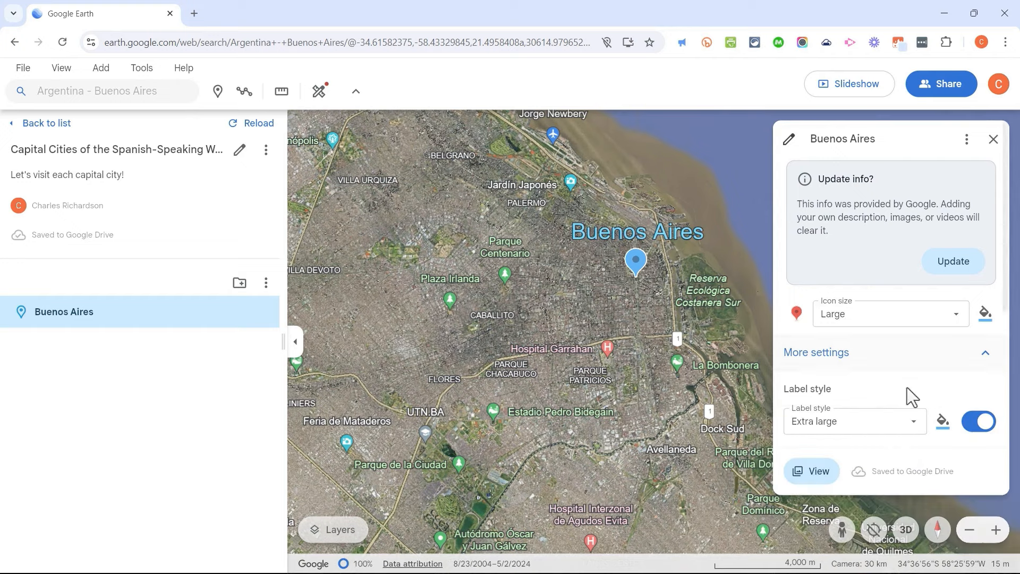
# Step: Hide the Buenos Aires label and show it again, twice
pyautogui.click(988, 434)
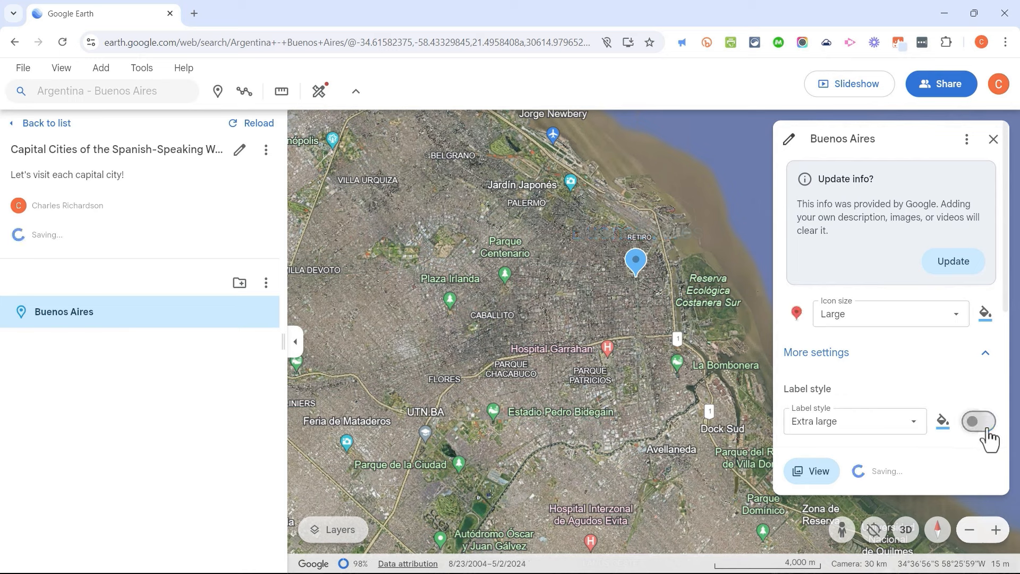
pyautogui.click(988, 433)
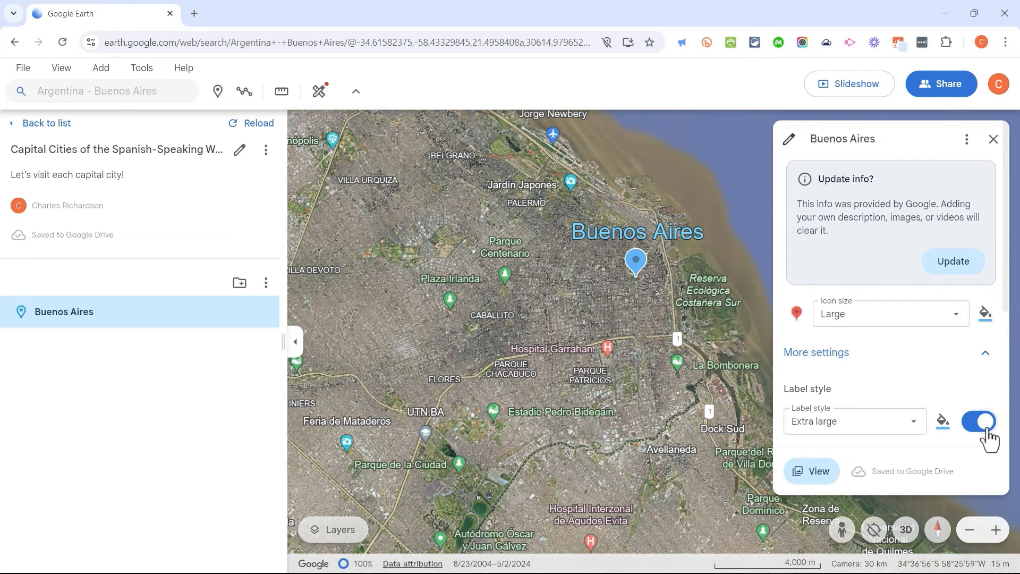
pyautogui.click(989, 434)
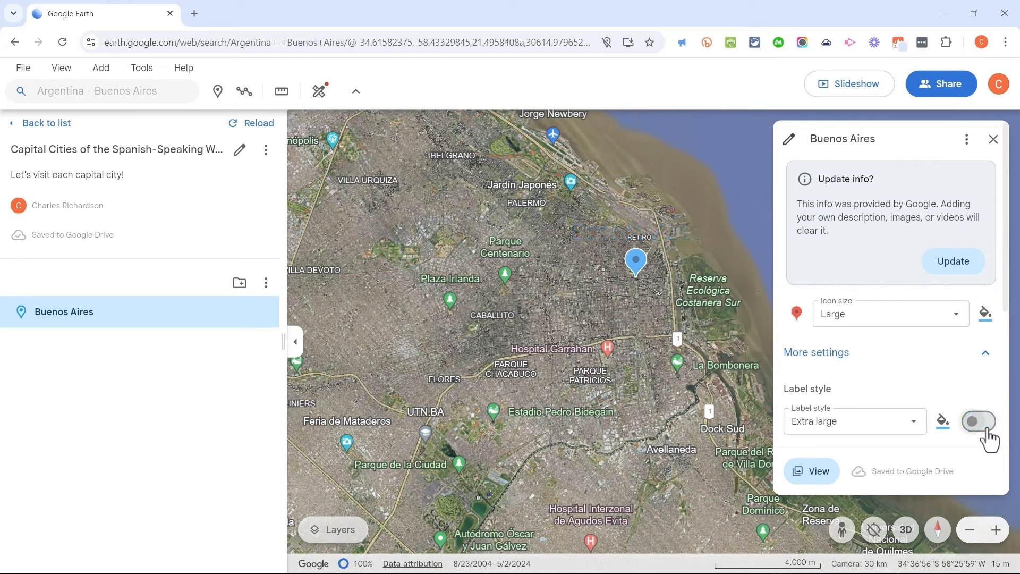
pyautogui.click(987, 431)
# Step: Set the Buenos Aires placemark's camera view to a heading of 5° and a tilt of 66°
pyautogui.scroll(-4, 972, 381)
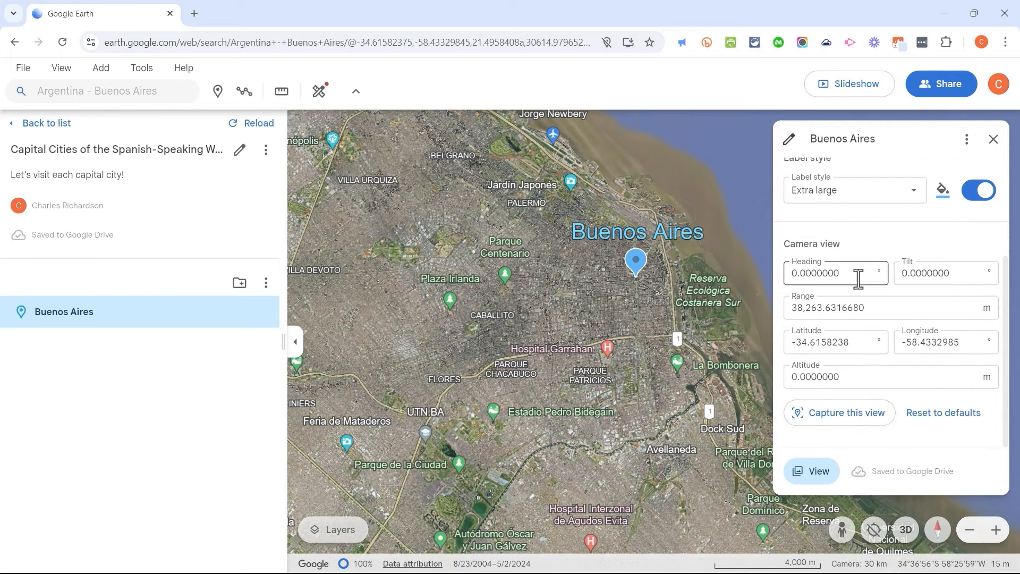
pyautogui.click(858, 277)
pyautogui.click(851, 280)
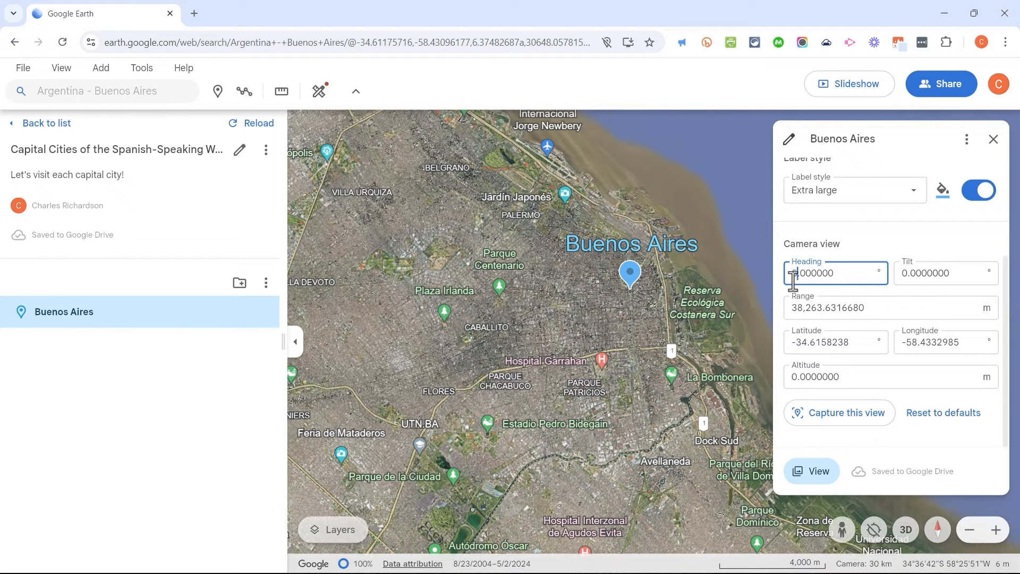
pyautogui.press('Return')
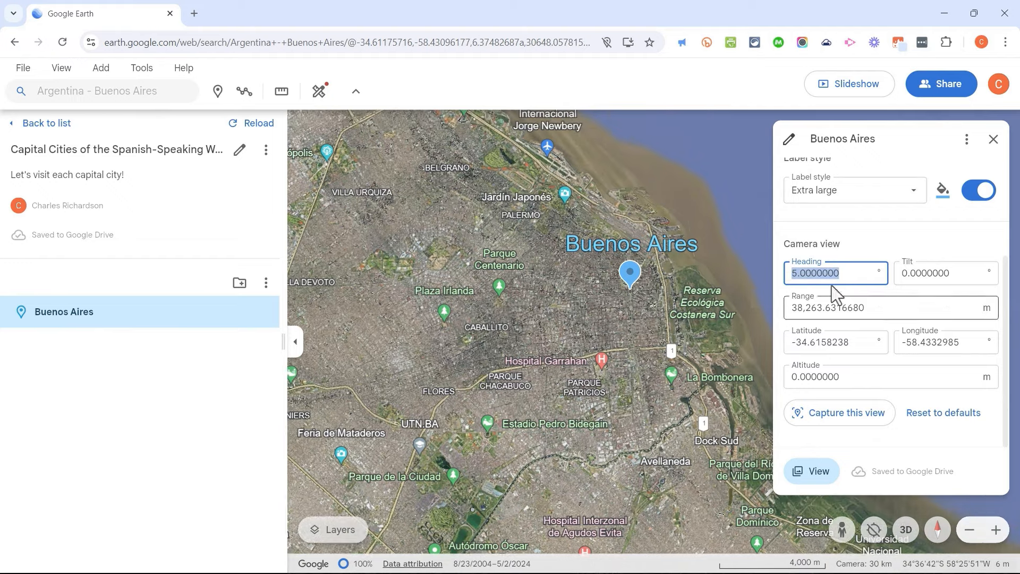
pyautogui.scroll(5, 635, 307)
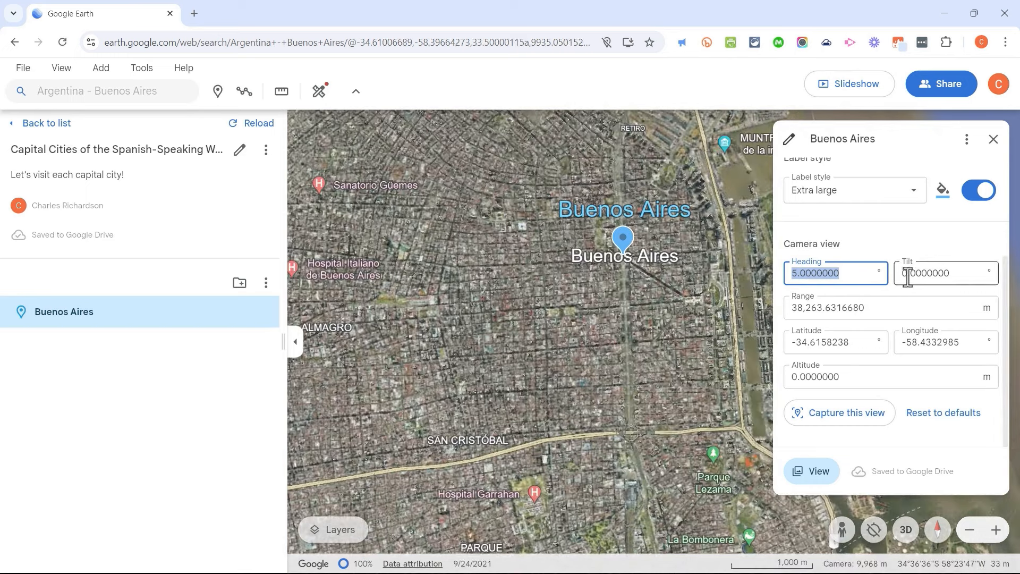
pyautogui.click(908, 276)
pyautogui.write('66')
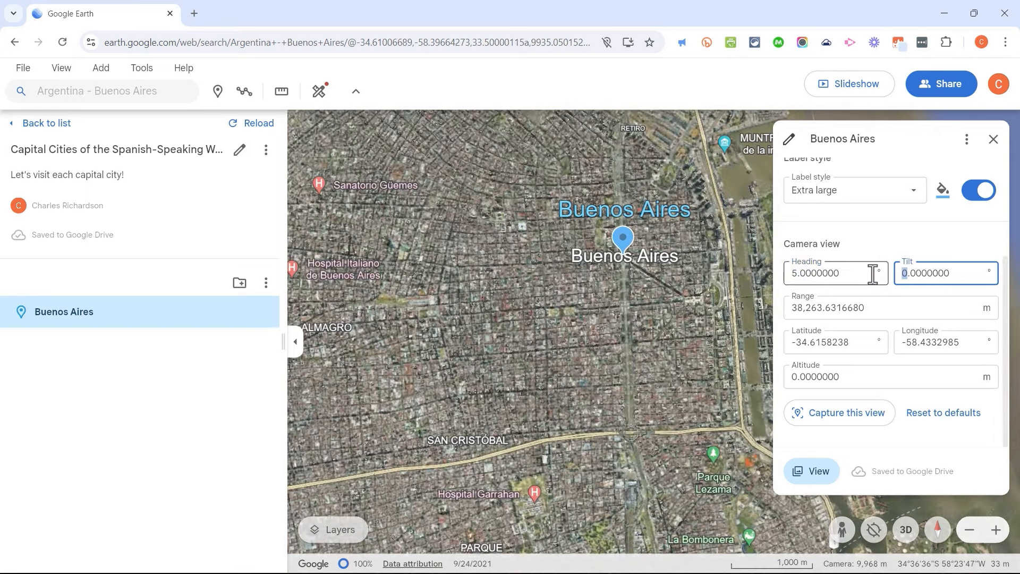
pyautogui.press('Return')
# Step: Set the map to a tilt of about 42.5° and a heading of 15° near the placemark, and capture it as the placemark's camera view
pyautogui.scroll(-2, 903, 350)
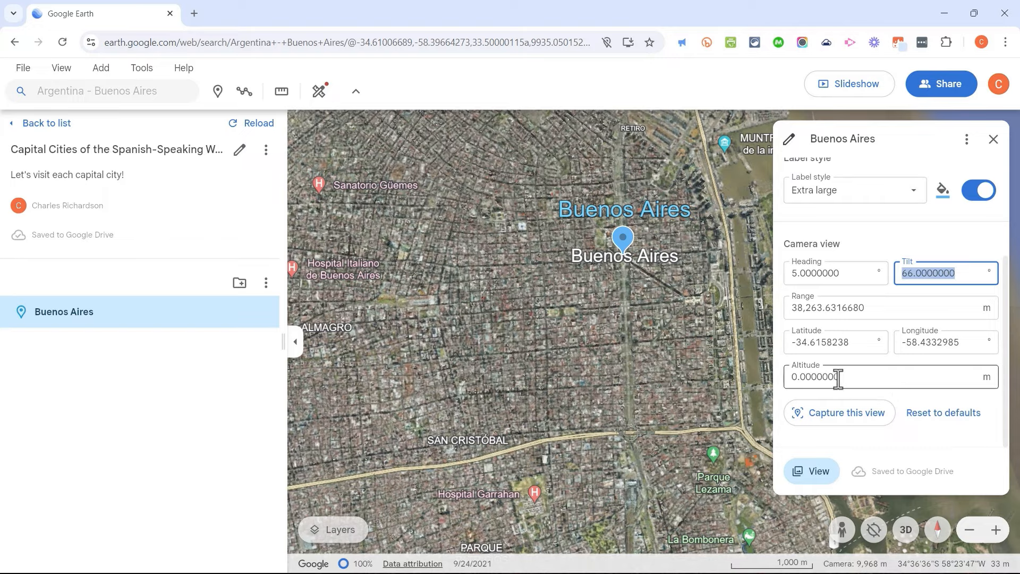
pyautogui.click(836, 416)
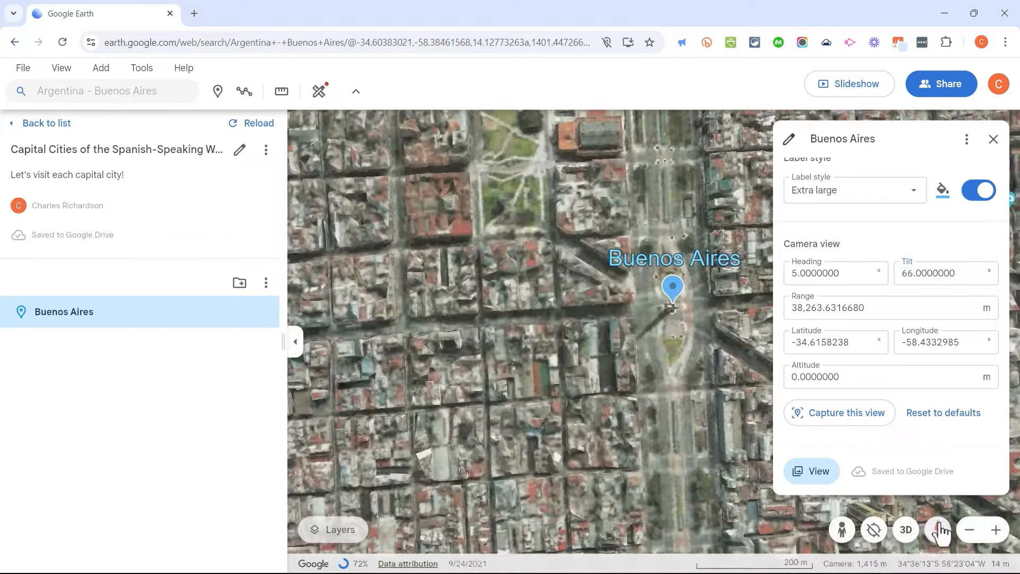
pyautogui.click(939, 529)
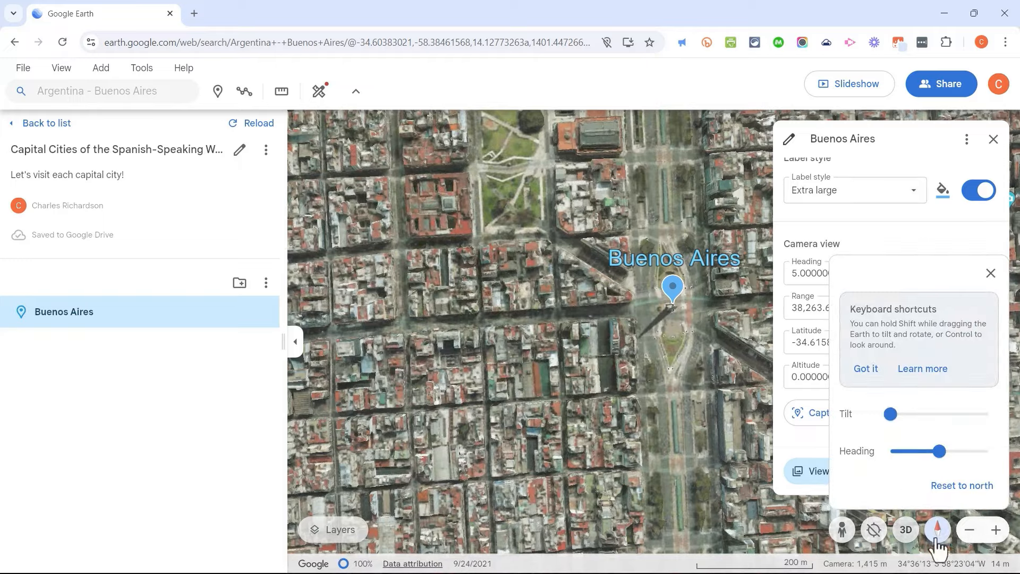
pyautogui.moveTo(894, 416); pyautogui.dragTo(945, 463)
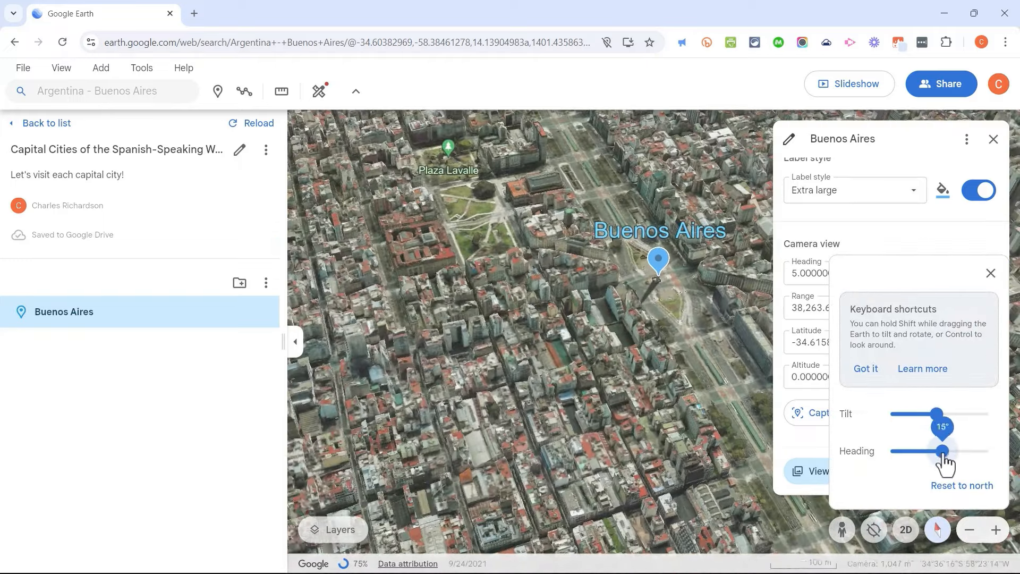
pyautogui.click(991, 273)
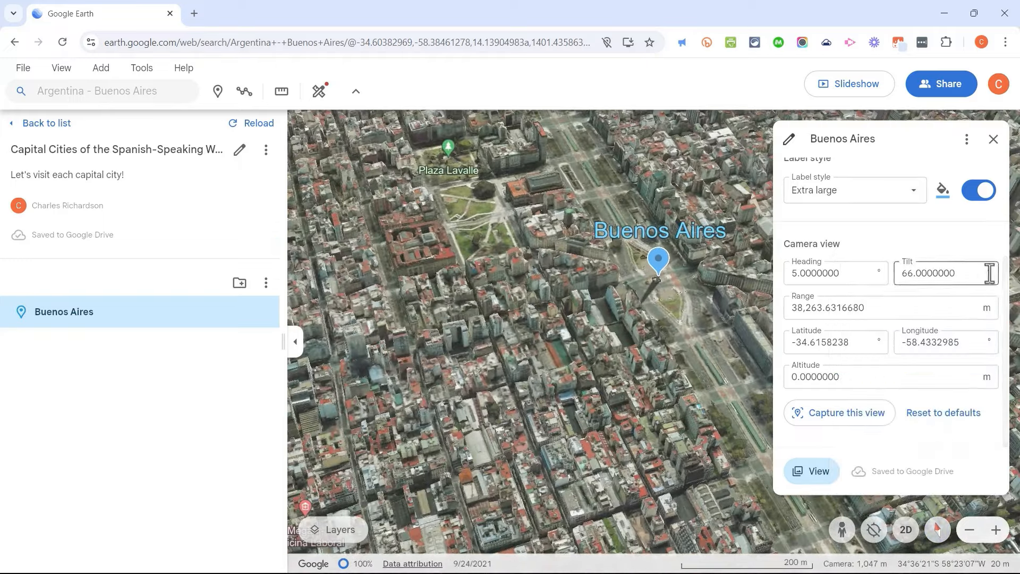
pyautogui.click(848, 418)
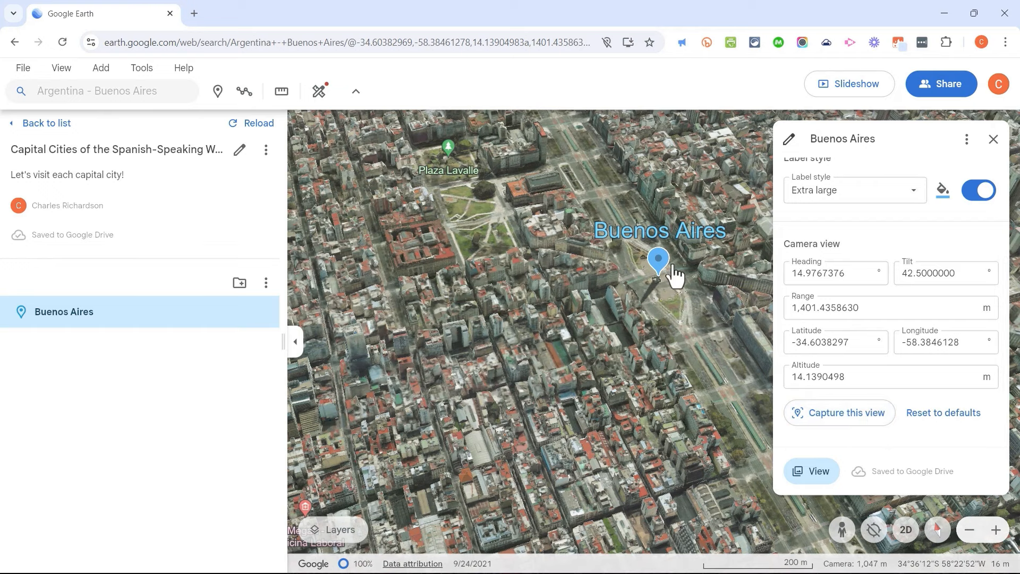
# Step: Switch the Buenos Aires placemark from editing to viewing and browse several of its photos
pyautogui.click(818, 471)
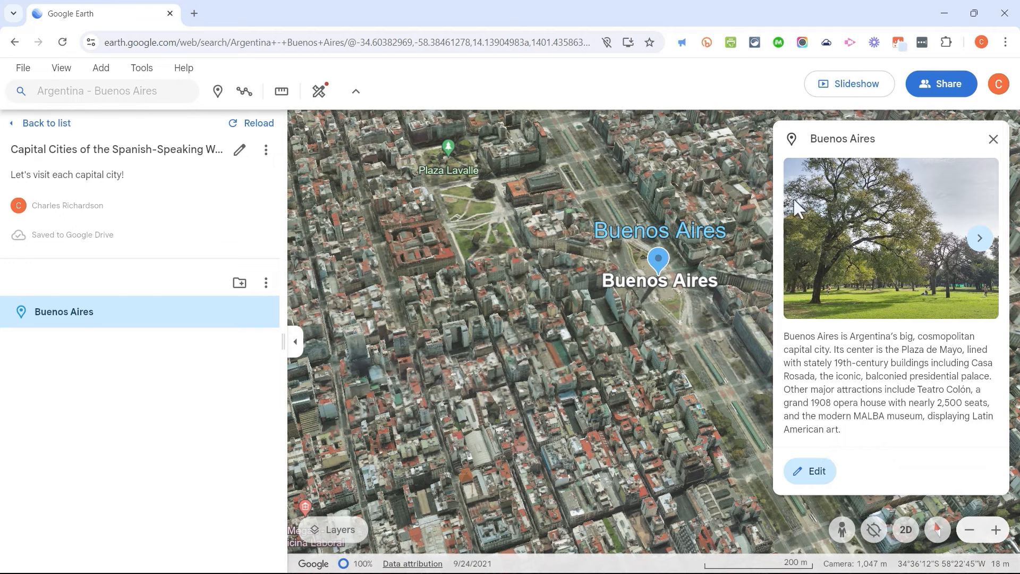
pyautogui.click(979, 241)
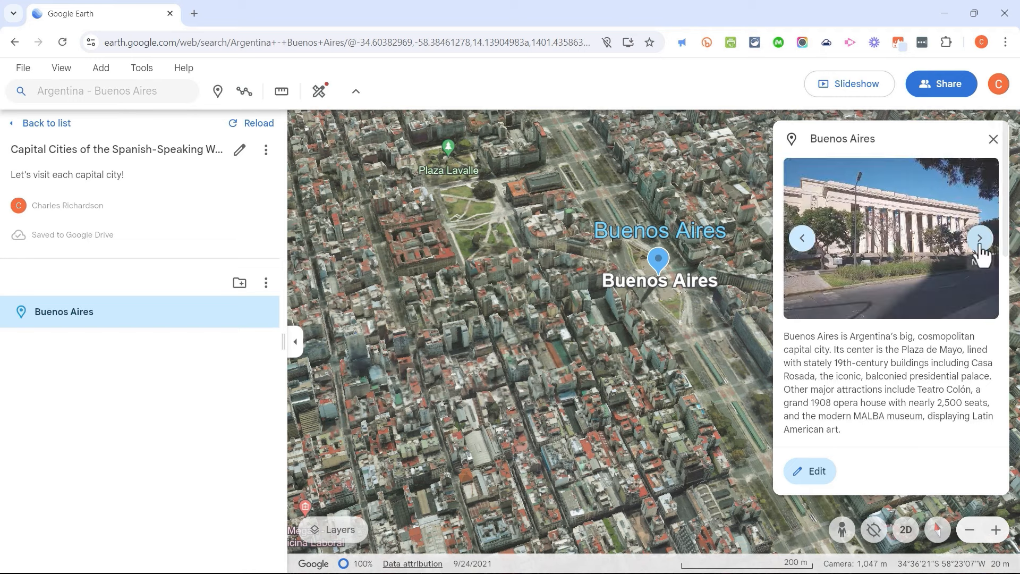
pyautogui.click(981, 242)
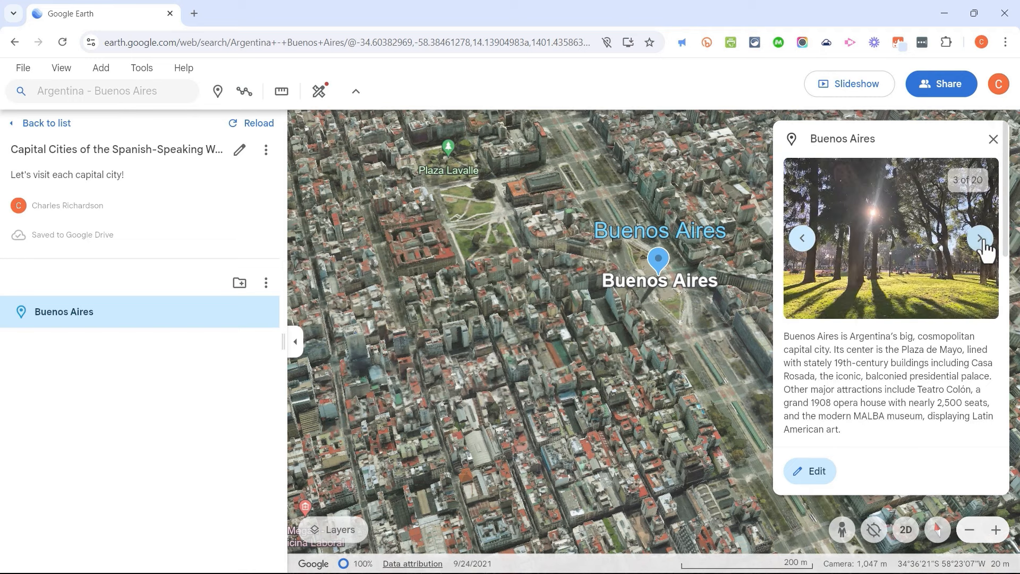
pyautogui.click(981, 241)
pyautogui.click(981, 242)
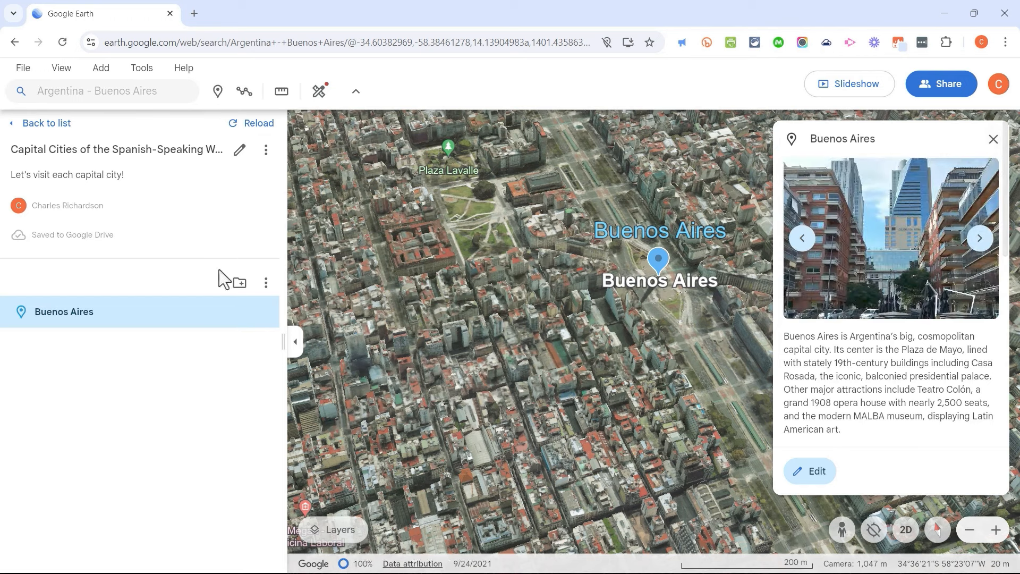
# Step: Search Google Earth for "Chile - Santiago"
pyautogui.click(106, 91)
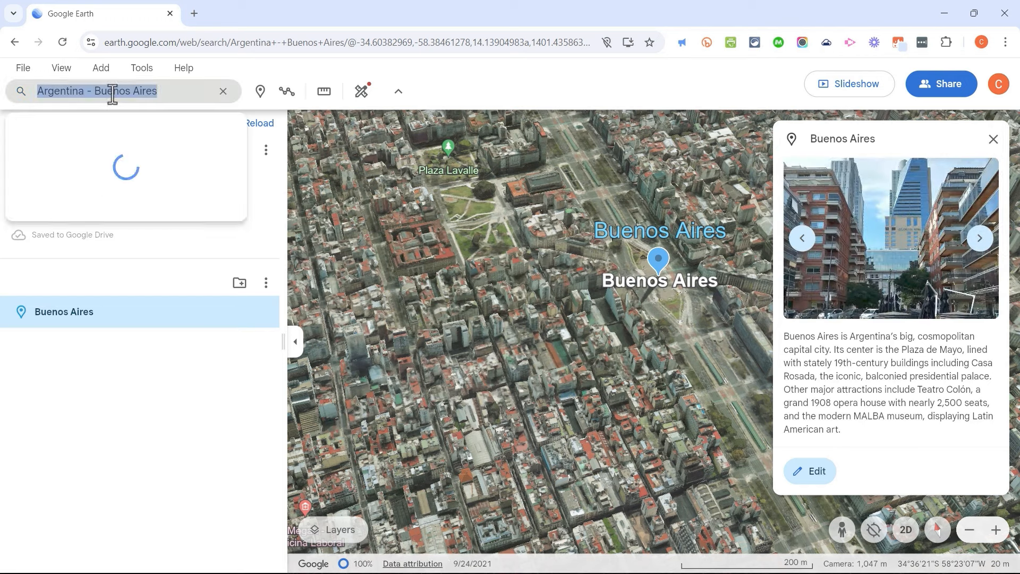
pyautogui.click(113, 91)
pyautogui.hotkey('ctrl', 'a')
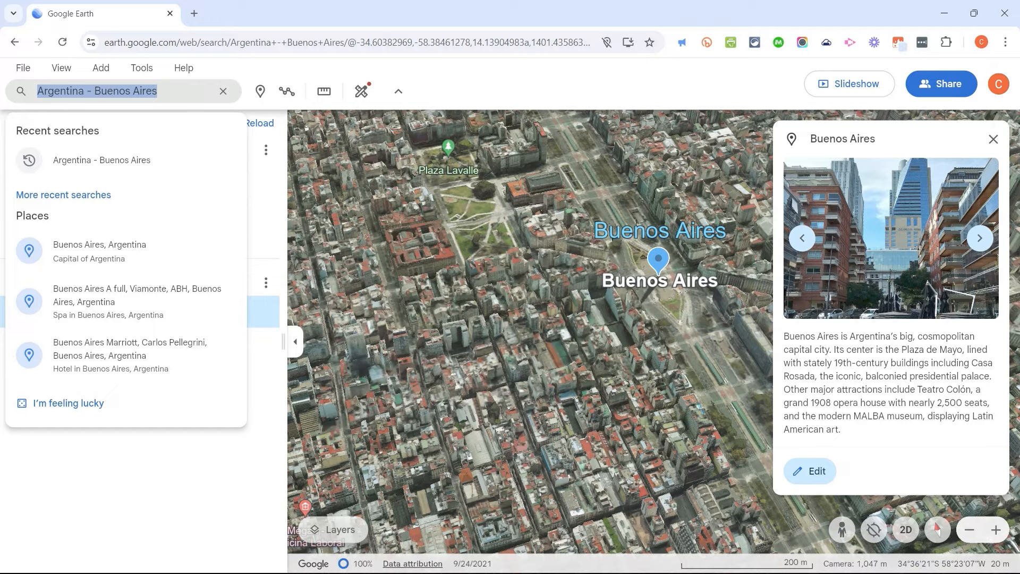
pyautogui.write('Chile - Santiago')
pyautogui.press('Return')
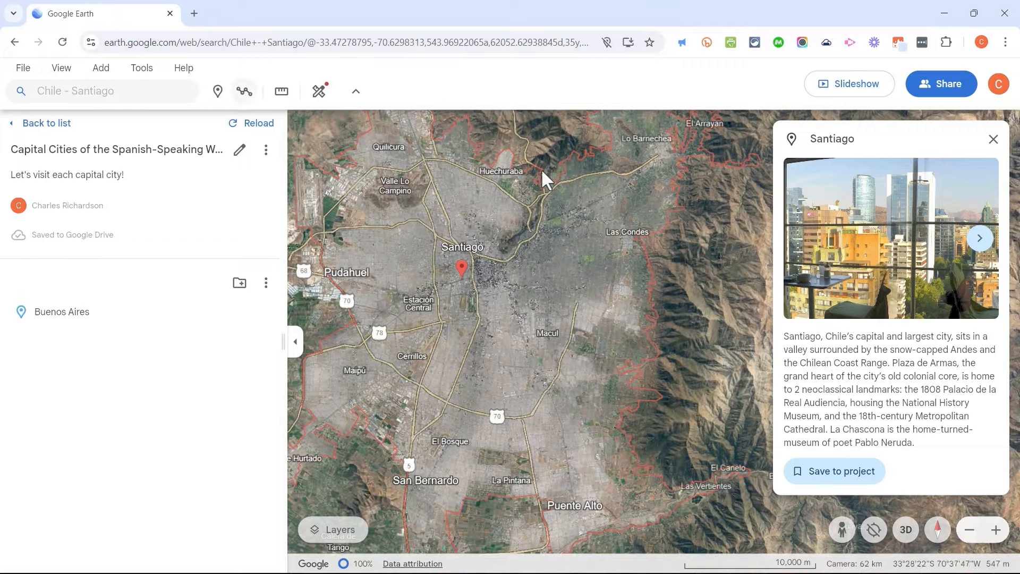
# Step: Bring the Santiago marker into a closer view and set the map's tilt to about 64° and heading to 47°
pyautogui.scroll(5, 534, 259)
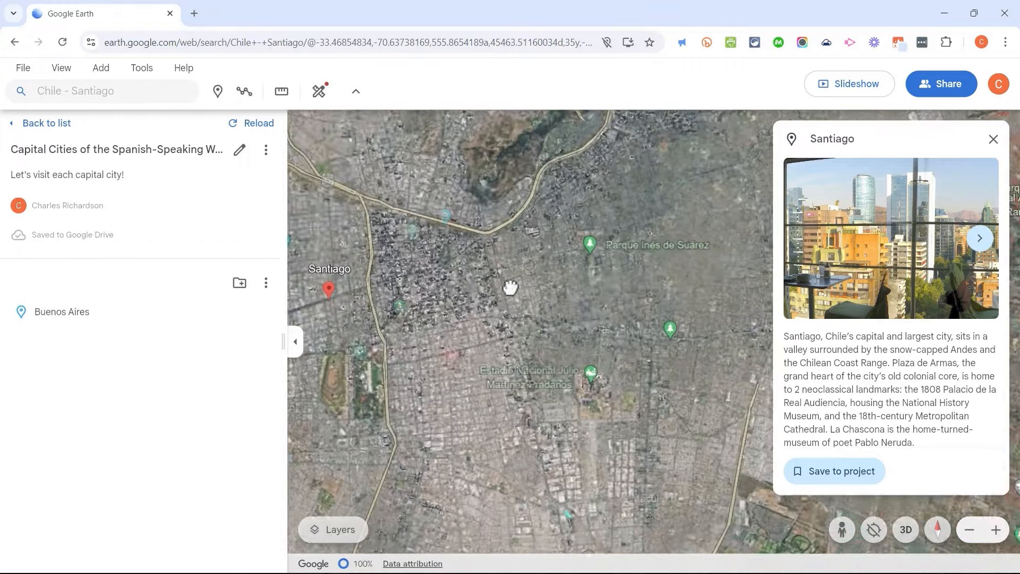
pyautogui.moveTo(510, 287); pyautogui.dragTo(738, 315)
pyautogui.scroll(3, 653, 363)
pyautogui.click(938, 530)
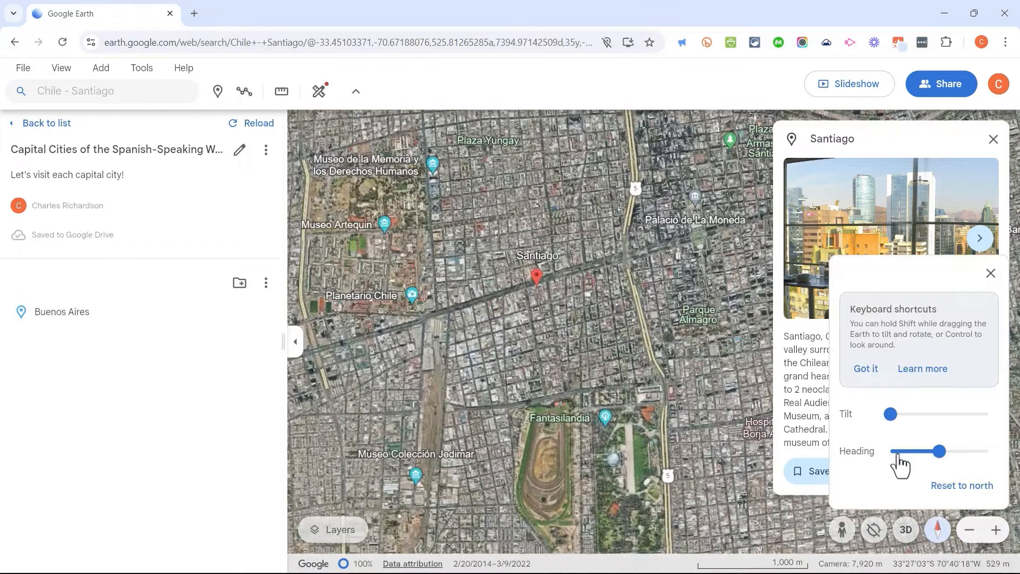
pyautogui.moveTo(891, 414); pyautogui.dragTo(959, 414)
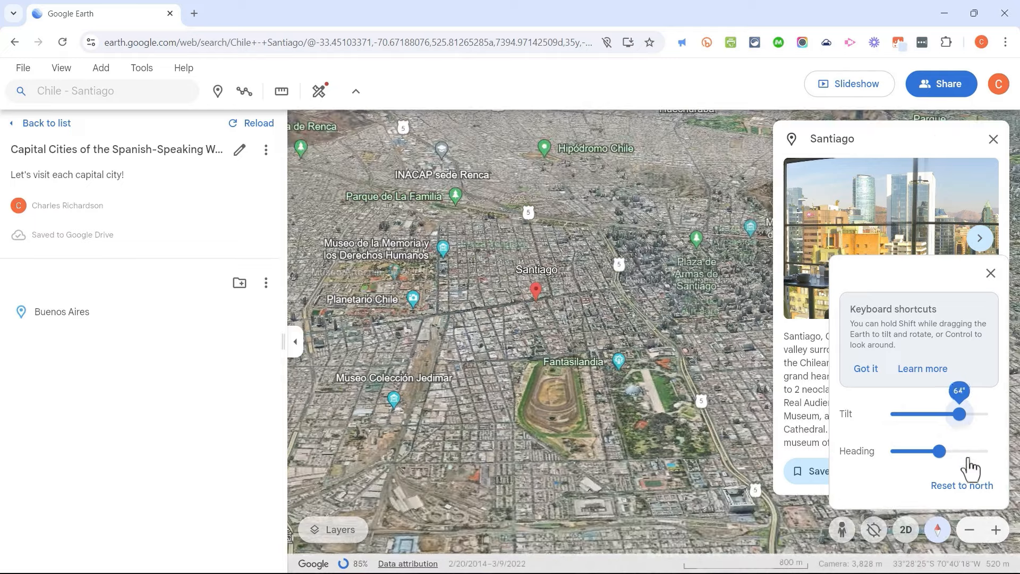
pyautogui.moveTo(940, 452); pyautogui.dragTo(951, 453)
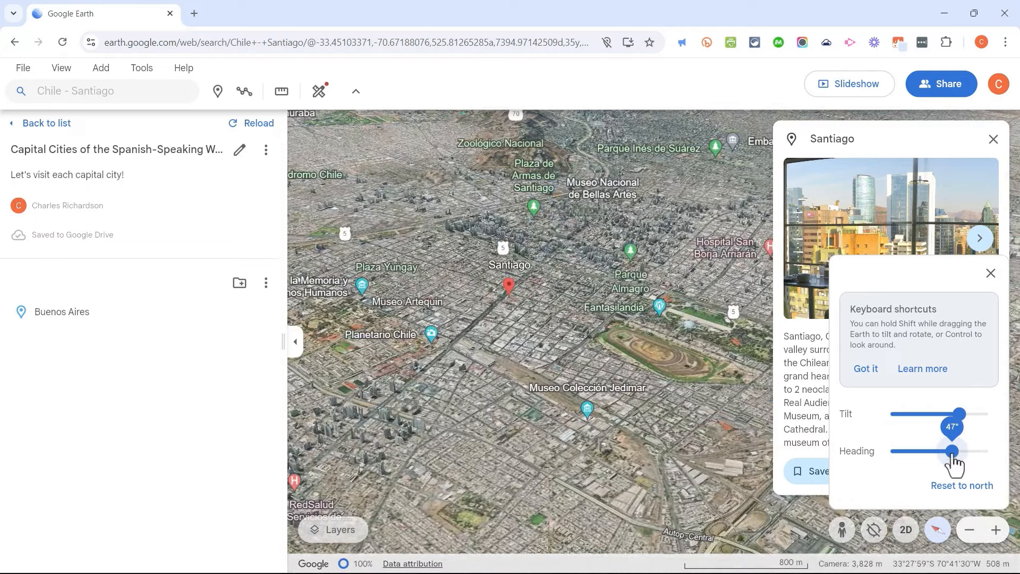
pyautogui.click(991, 273)
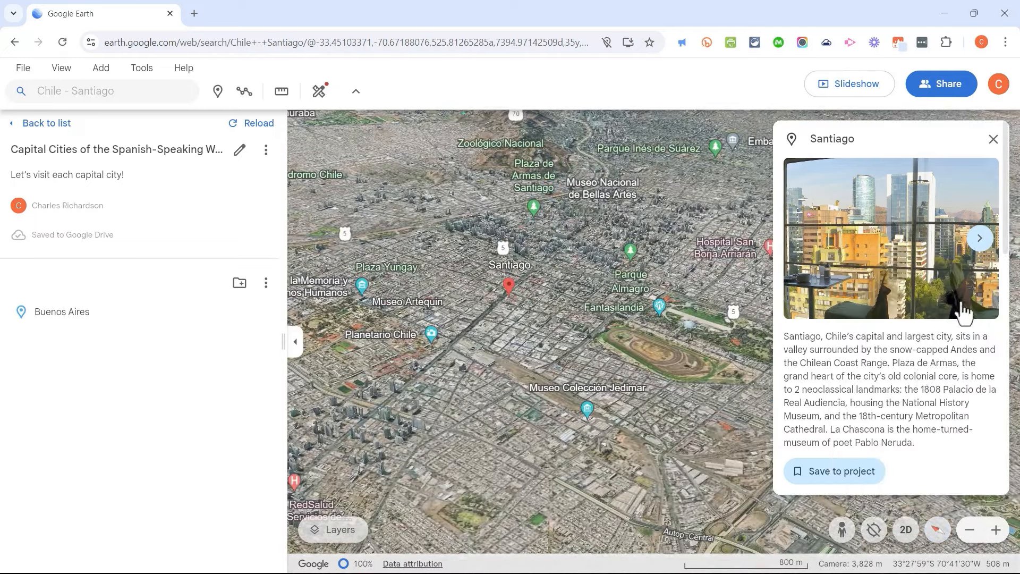
# Step: Save Santiago to the project and capture the current map view as the placemark's camera view
pyautogui.click(849, 478)
pyautogui.scroll(-3, 850, 378)
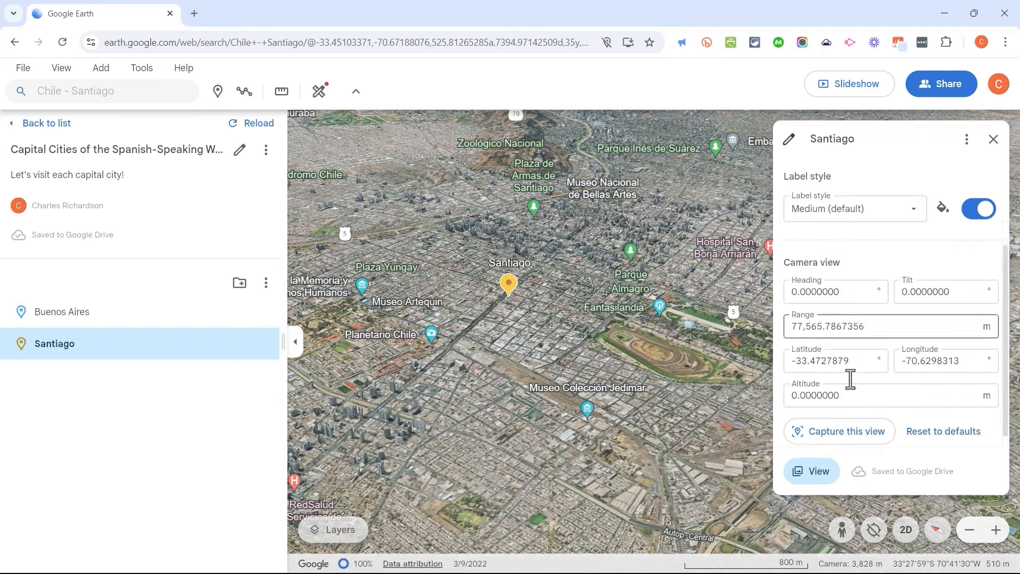
pyautogui.click(854, 425)
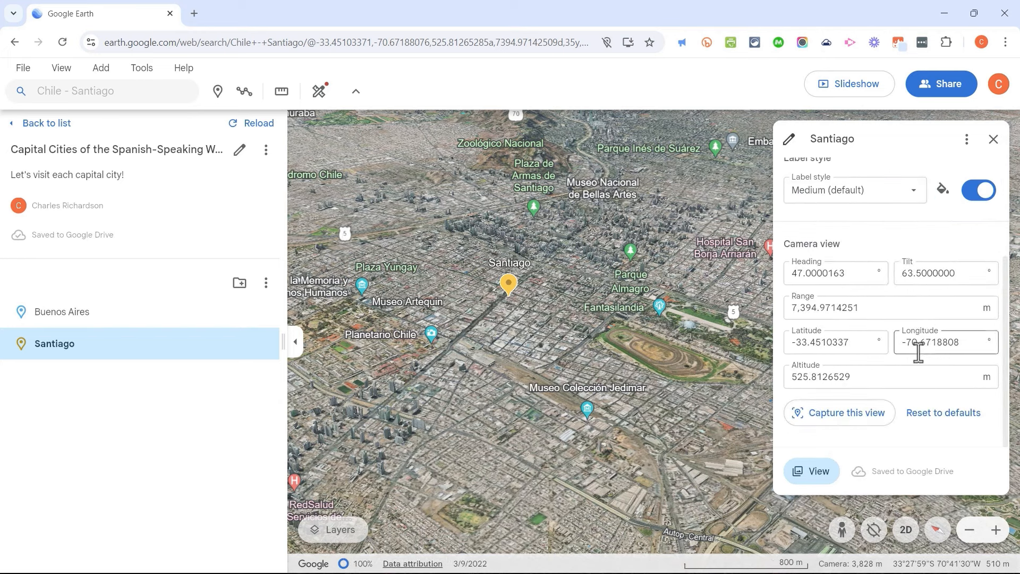
pyautogui.scroll(5, 861, 196)
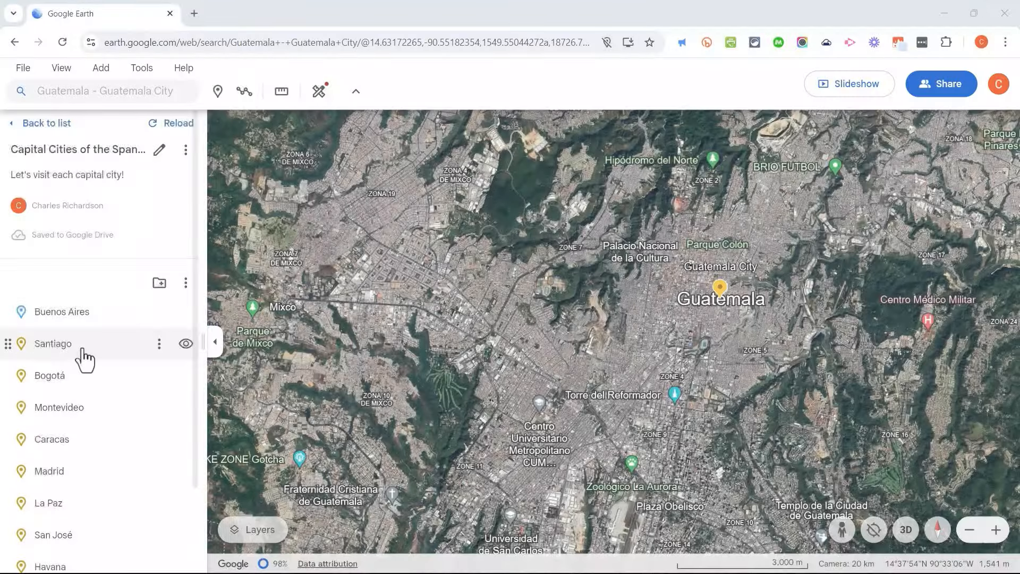
# Step: Review the project's list of capitals, then start its slideshow, advance to Bogotá and return to Santiago
pyautogui.scroll(-2, 80, 350)
pyautogui.scroll(2, 75, 351)
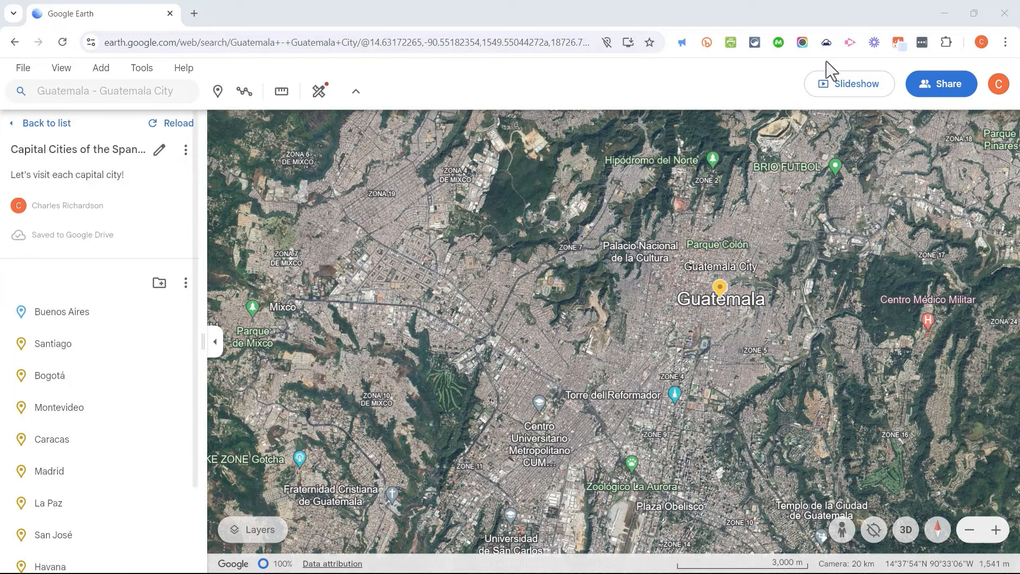
pyautogui.click(853, 91)
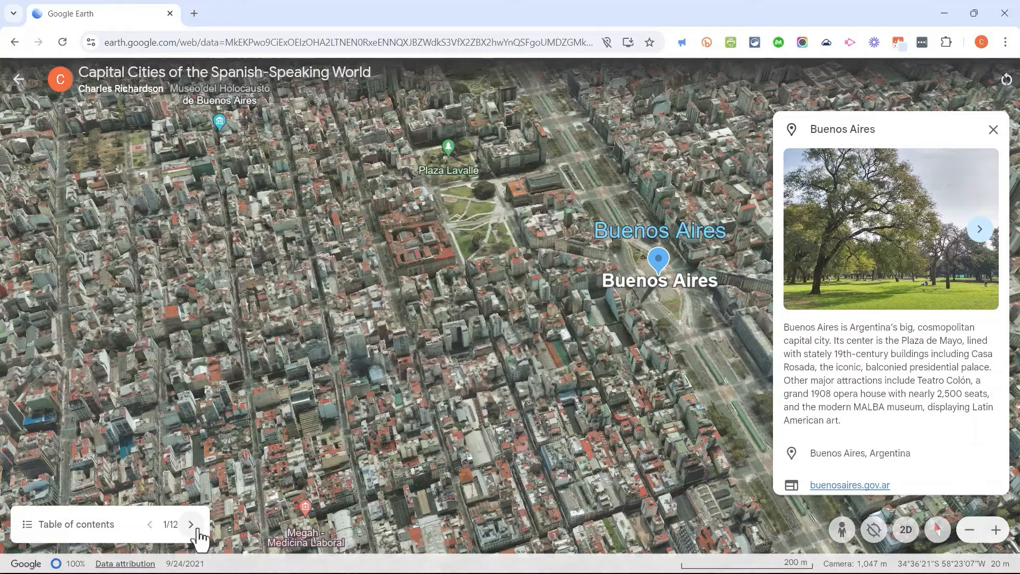
pyautogui.click(196, 529)
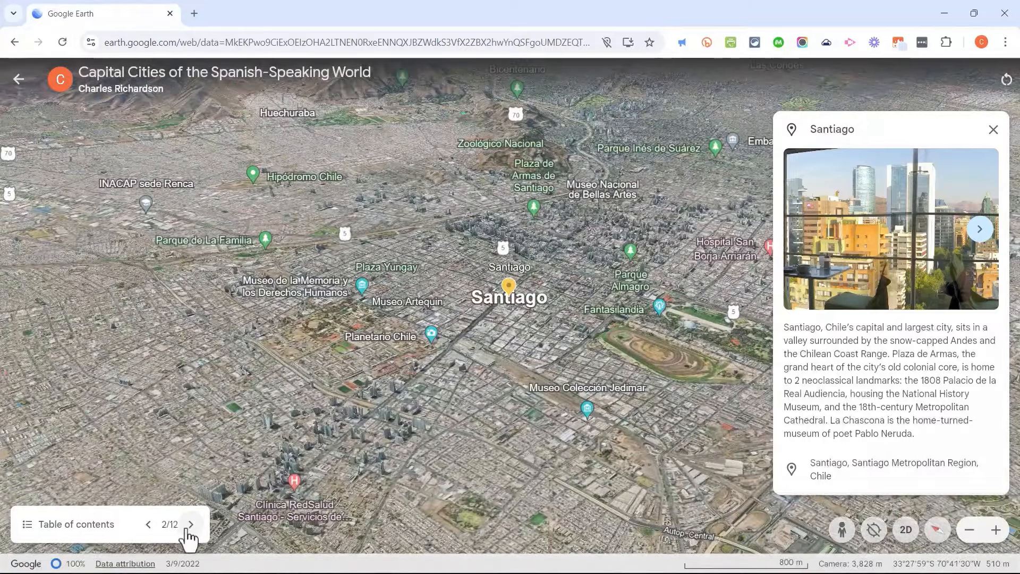
pyautogui.press('Right')
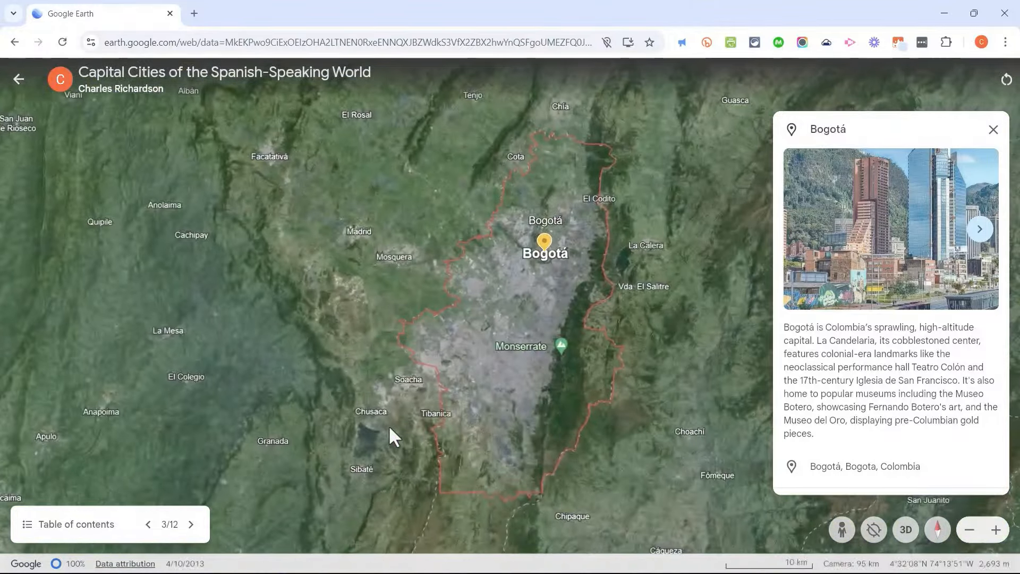
pyautogui.press('Left')
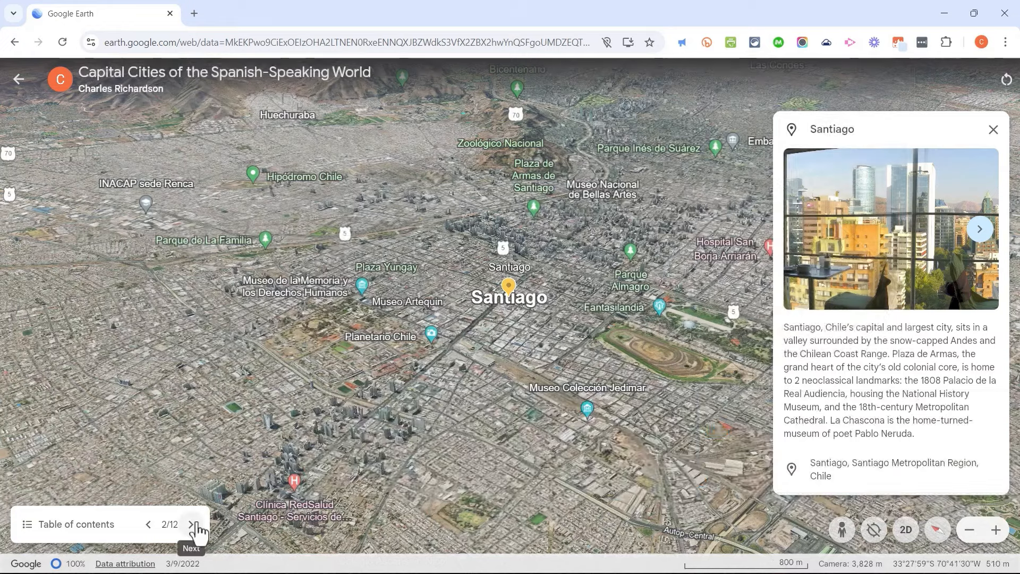
# Step: Advance the slideshow from Santiago through the following capitals to La Paz
pyautogui.click(192, 525)
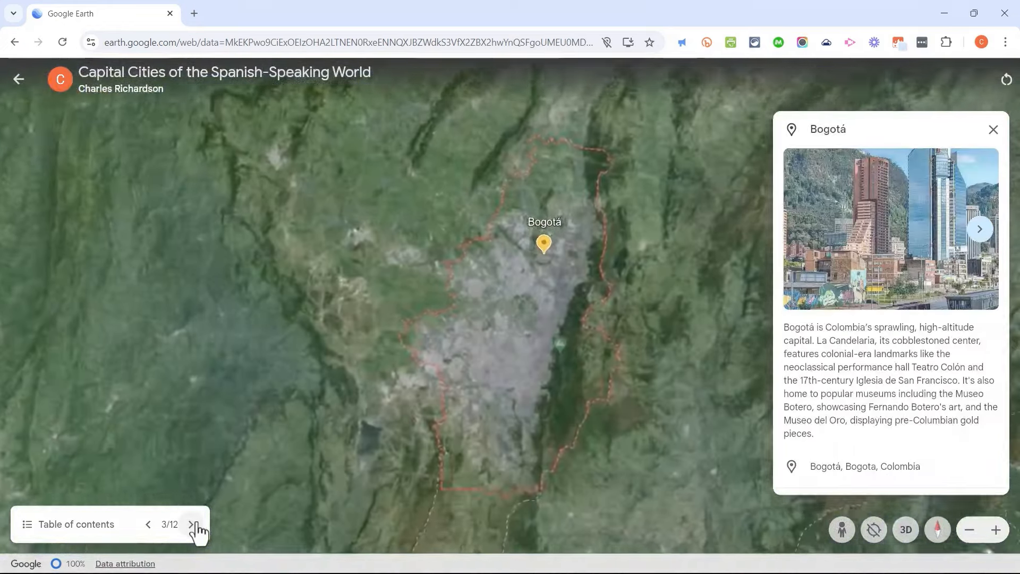
pyautogui.click(192, 525)
pyautogui.click(192, 525)
pyautogui.click(192, 525)
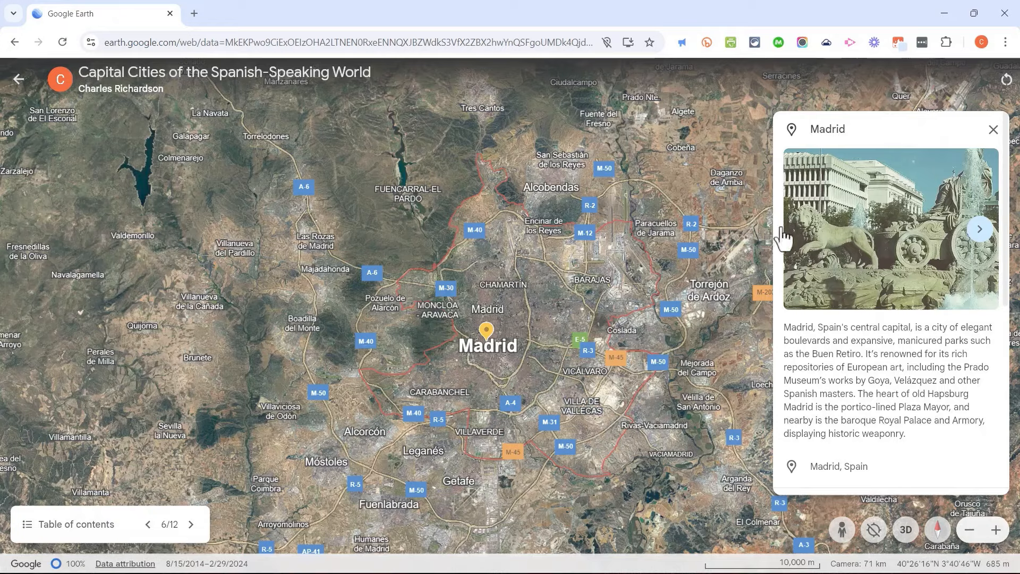
pyautogui.click(191, 525)
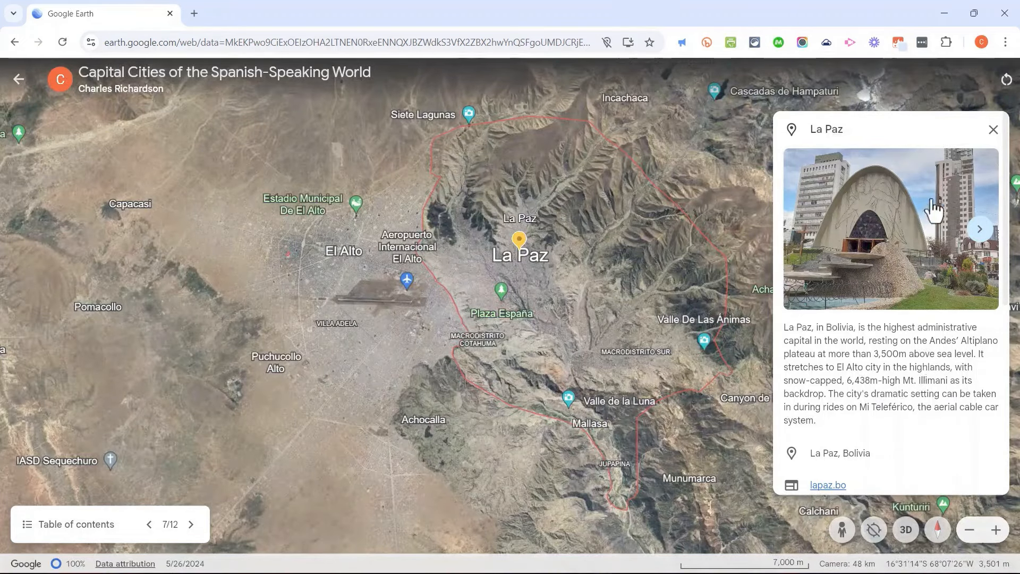
# Step: Browse the La Paz photos in the slideshow, close the city's information and exit the slideshow
pyautogui.click(980, 231)
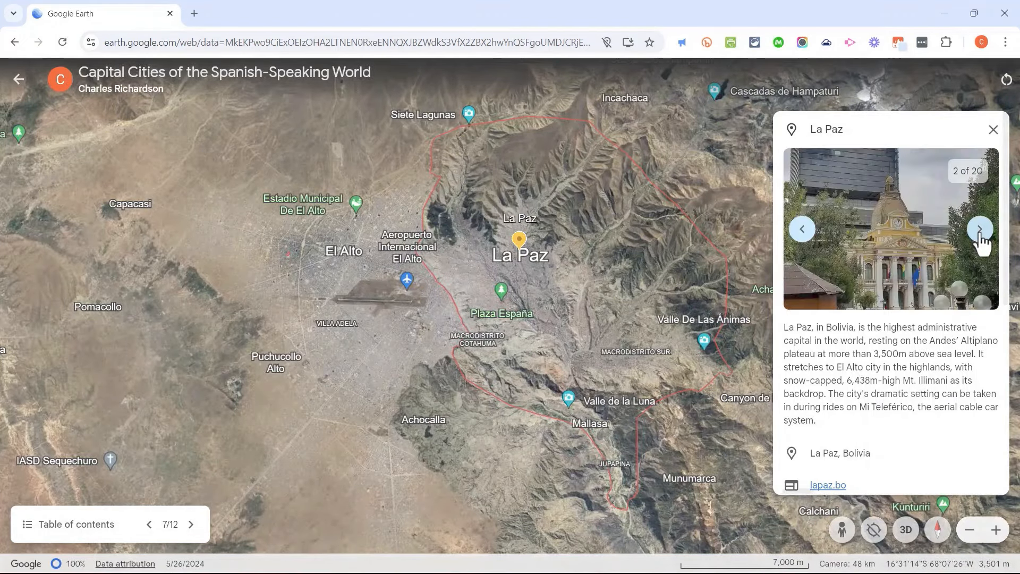
pyautogui.click(980, 230)
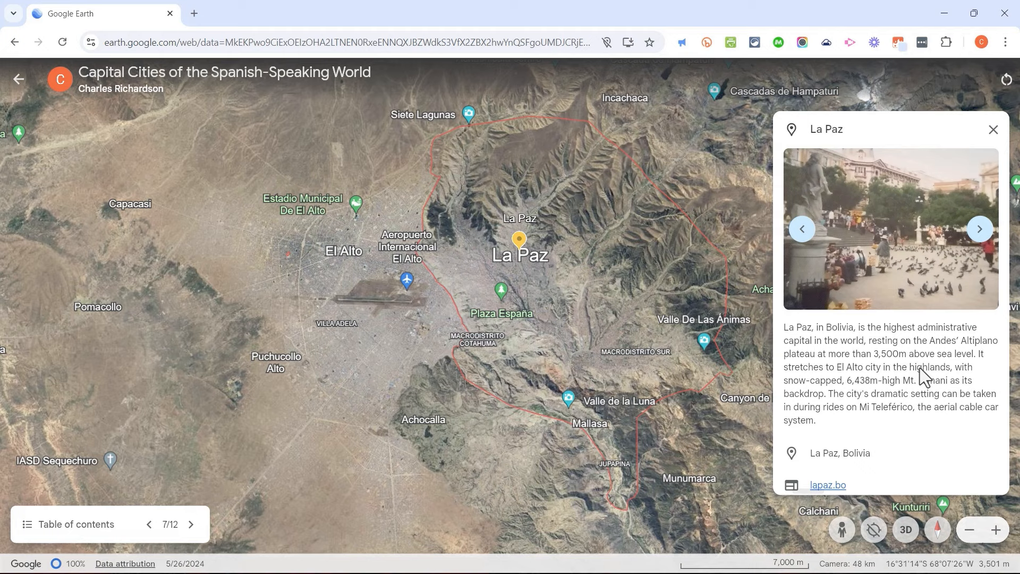
pyautogui.click(993, 130)
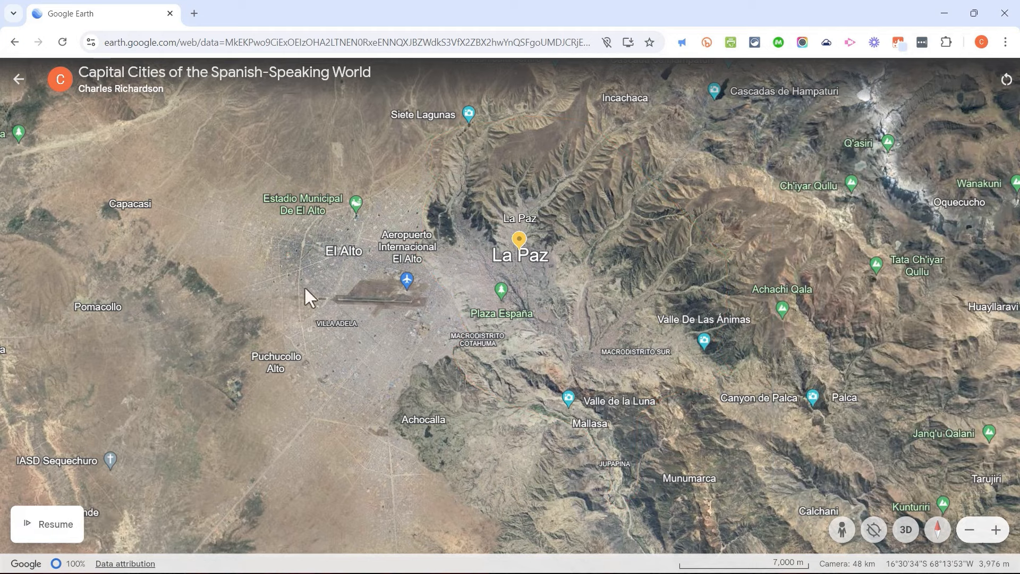
pyautogui.click(19, 81)
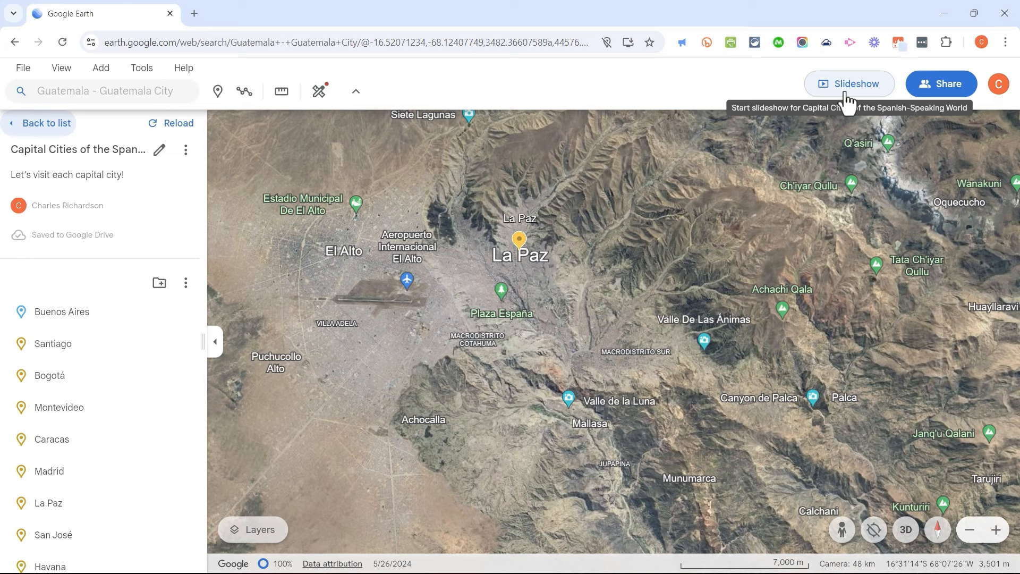
# Step: Open the sharing settings for the Capital Cities project, accepting that people with access see the owner's information
pyautogui.click(960, 98)
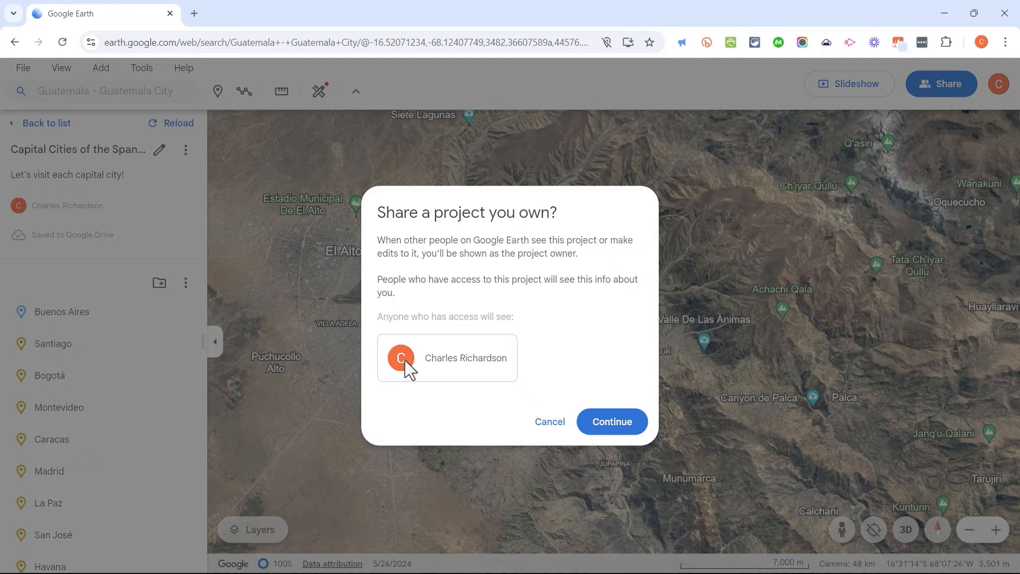
pyautogui.click(612, 423)
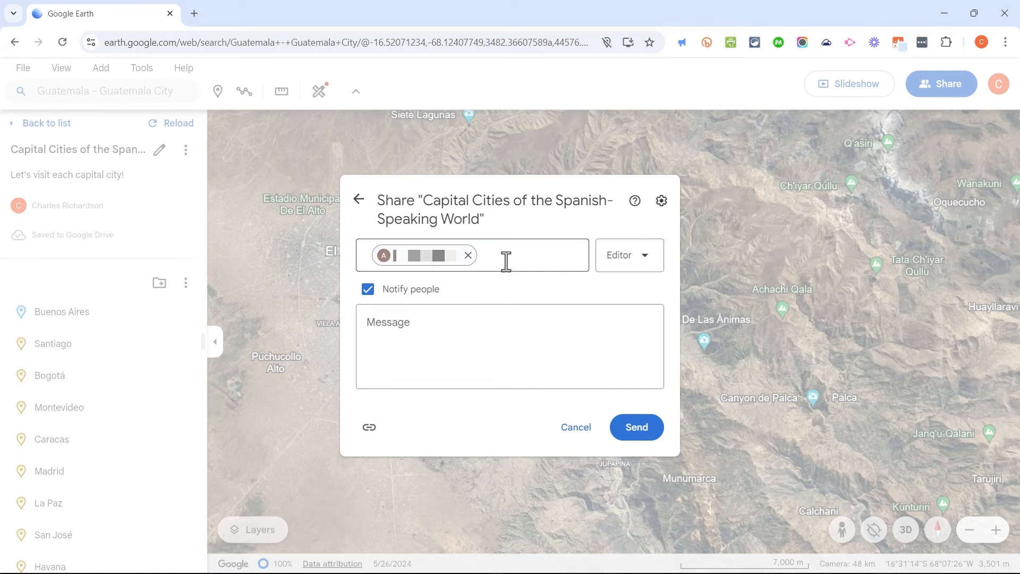
pyautogui.click(646, 260)
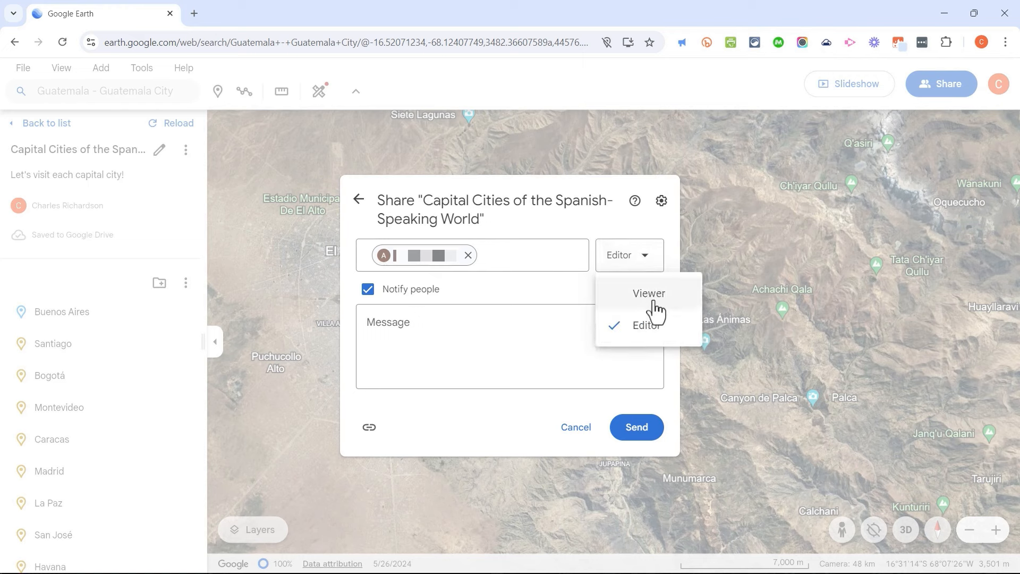
pyautogui.click(652, 295)
pyautogui.click(644, 262)
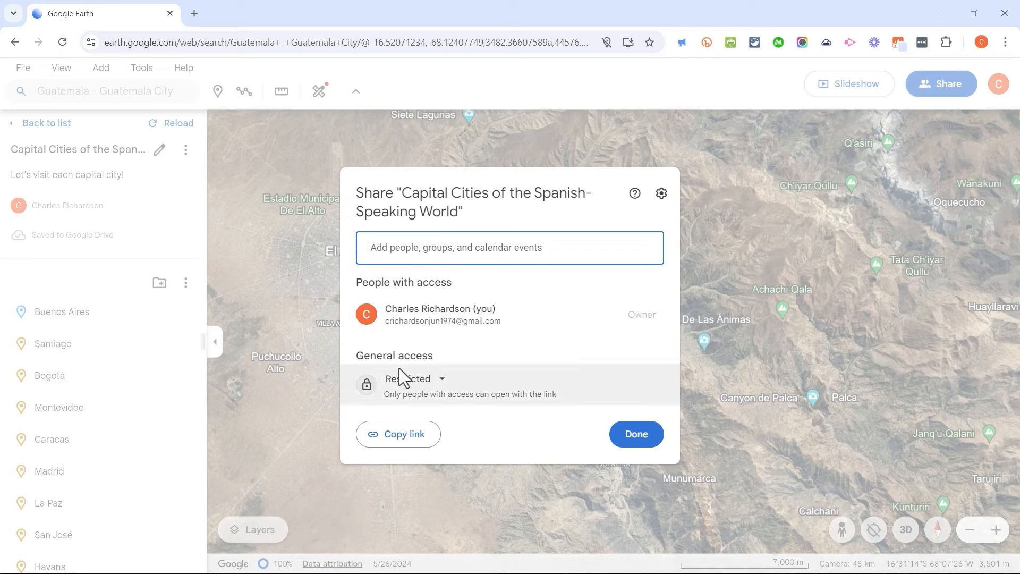
# Step: Set the project's general access to Anyone with the link, copy the sharing link and finish sharing
pyautogui.click(443, 379)
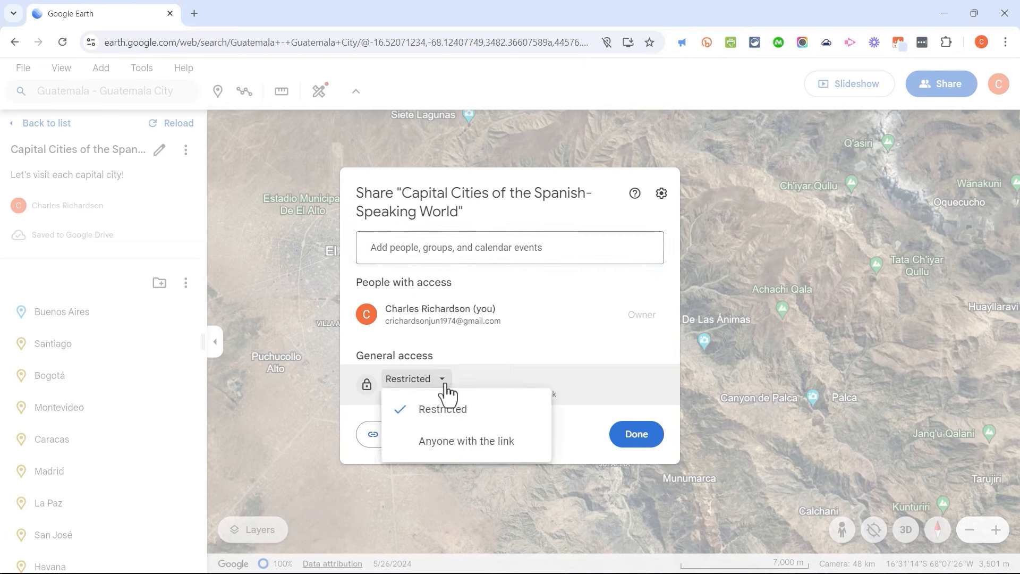
pyautogui.click(497, 450)
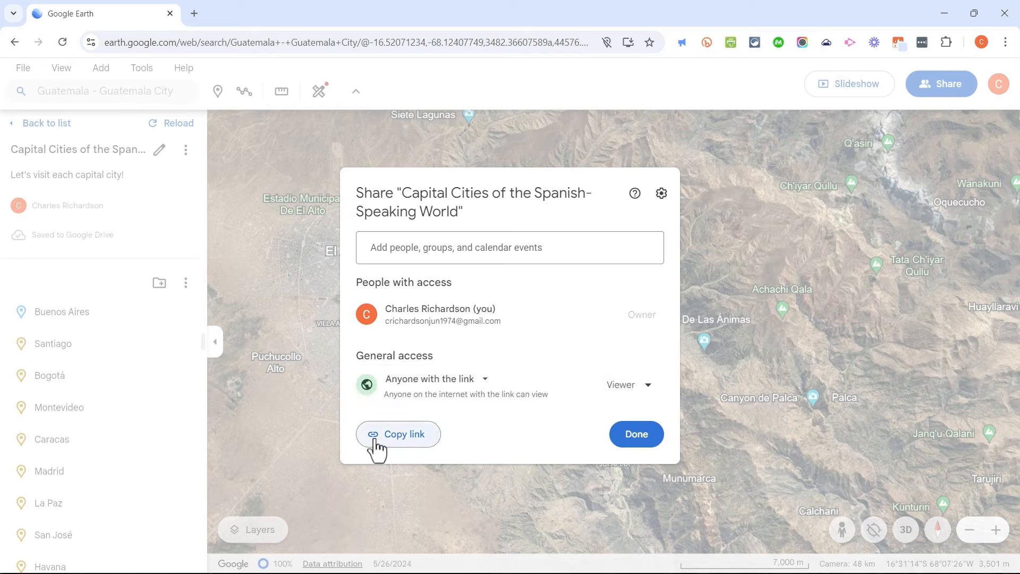
pyautogui.click(413, 441)
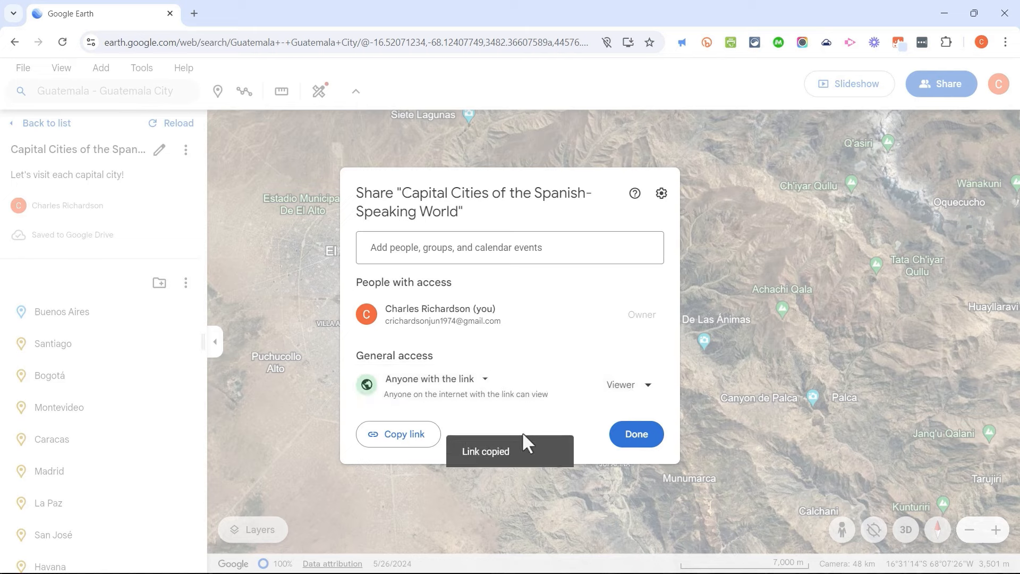
pyautogui.click(639, 441)
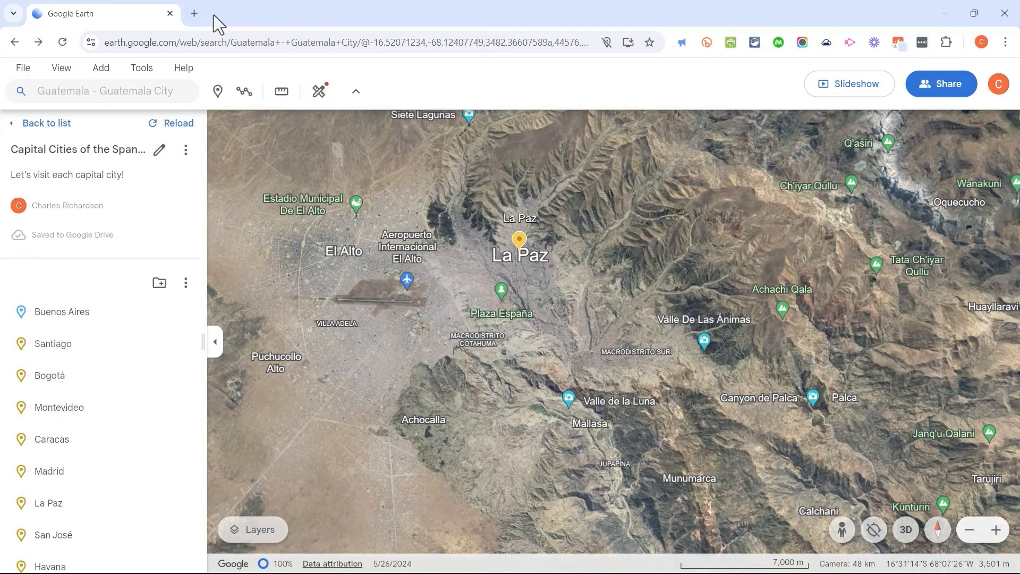
# Step: Open the copied sharing link in a new browser tab, advance the shared presentation to Santiago and close that tab
pyautogui.click(197, 14)
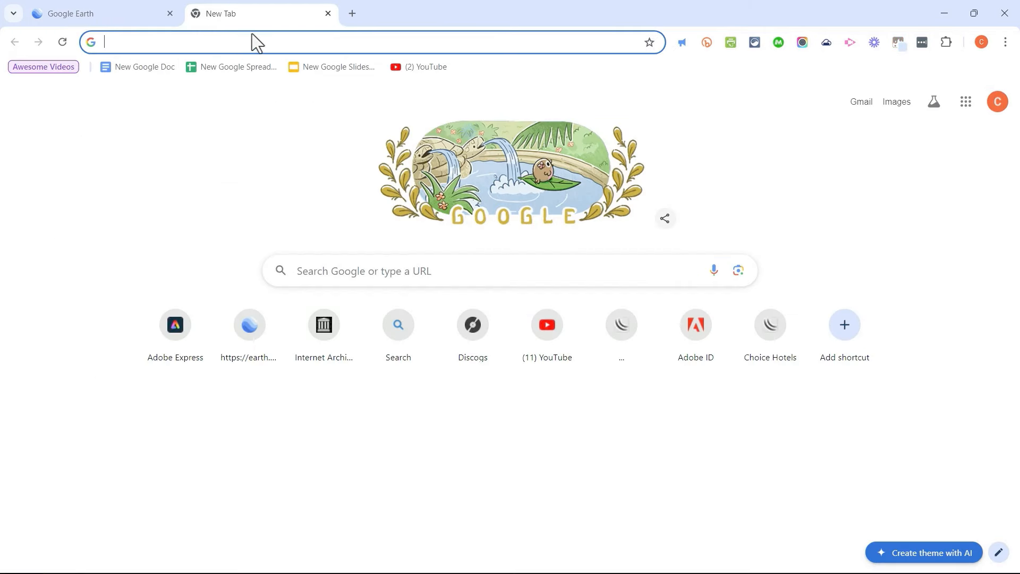
pyautogui.hotkey('ctrl', 'v')
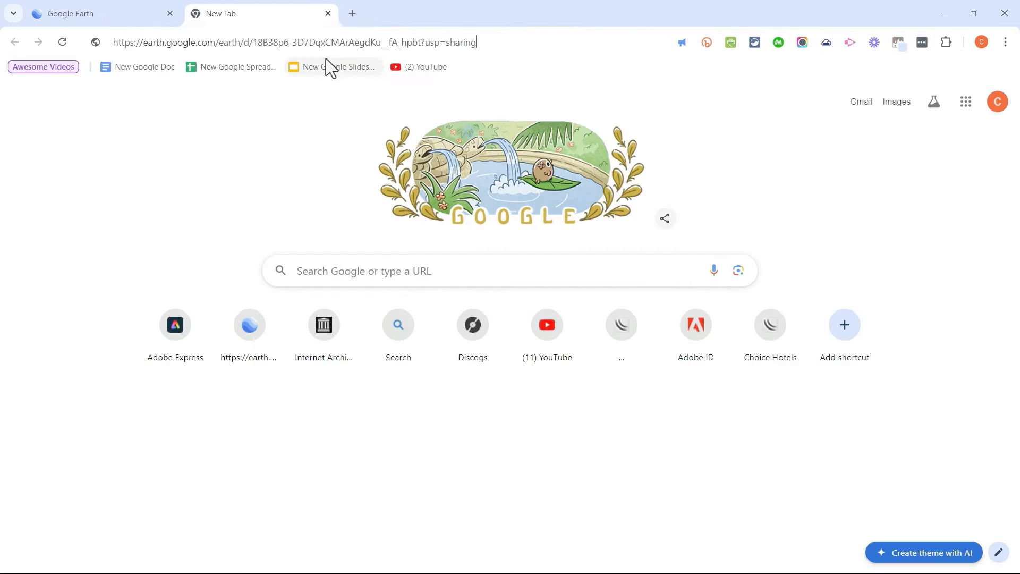
pyautogui.press('Return')
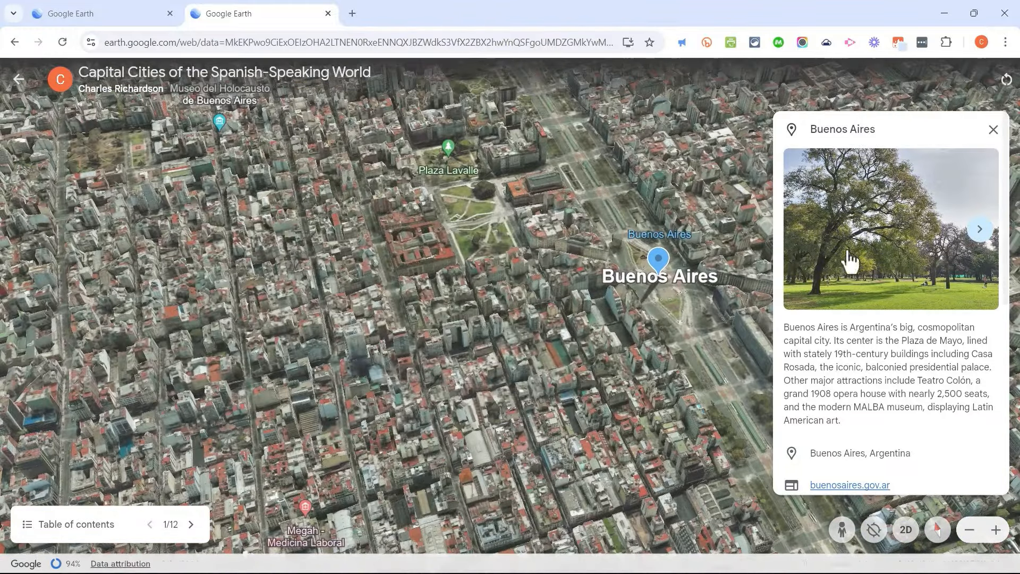
pyautogui.click(191, 524)
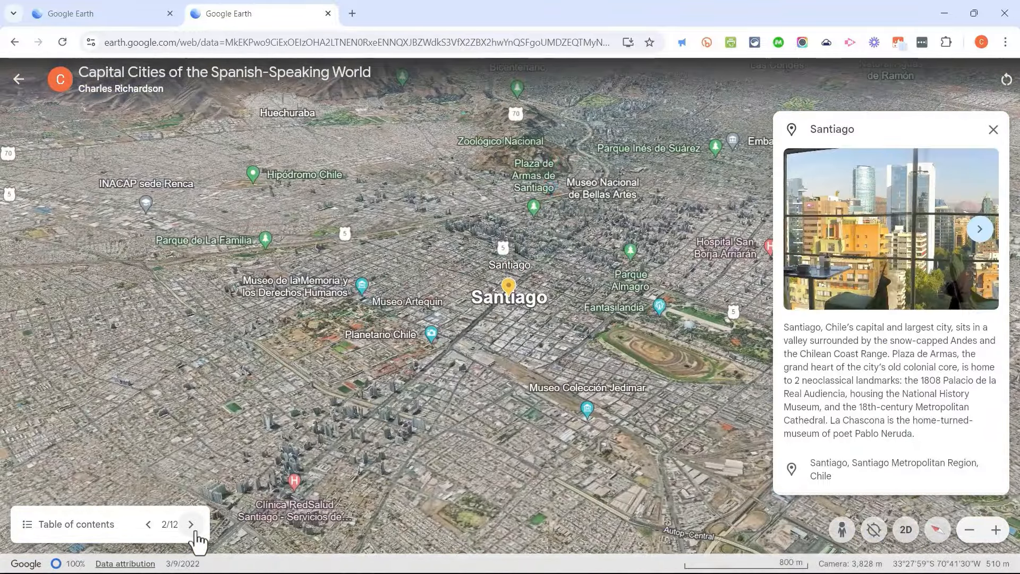
pyautogui.click(328, 13)
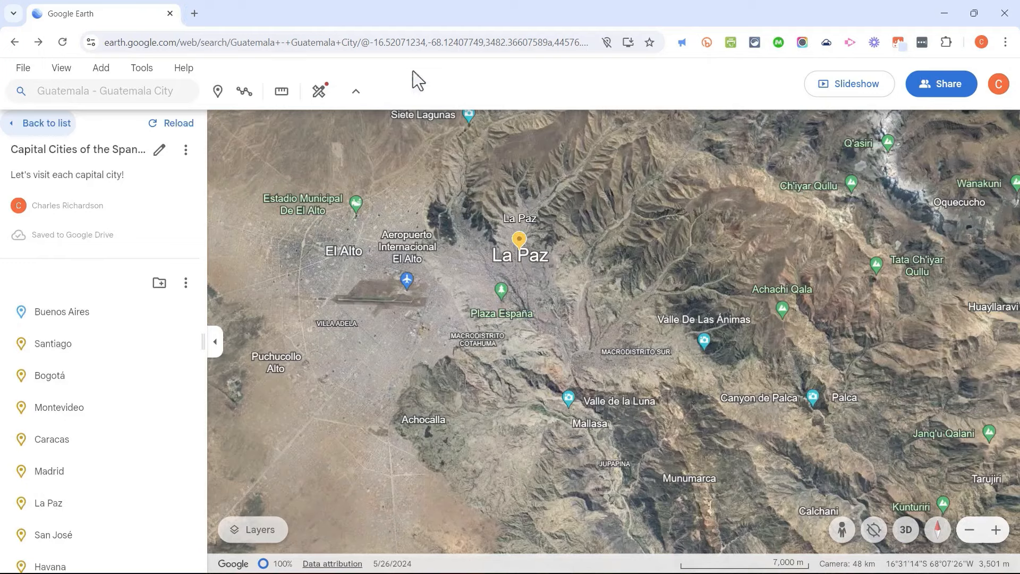
# Step: Reopen the project's sharing settings and set the role for anyone with the link to Editor
pyautogui.click(947, 87)
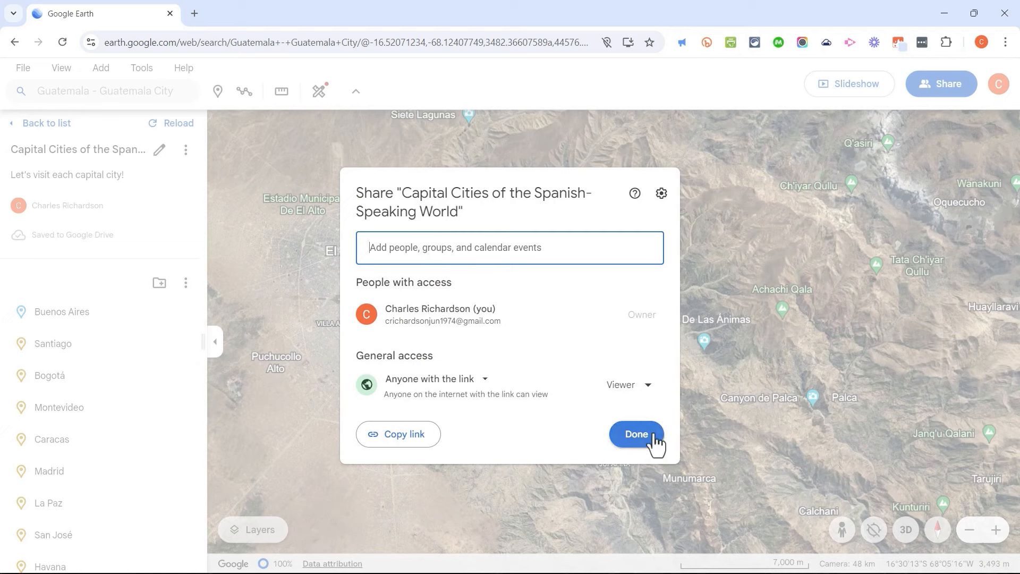
pyautogui.click(648, 392)
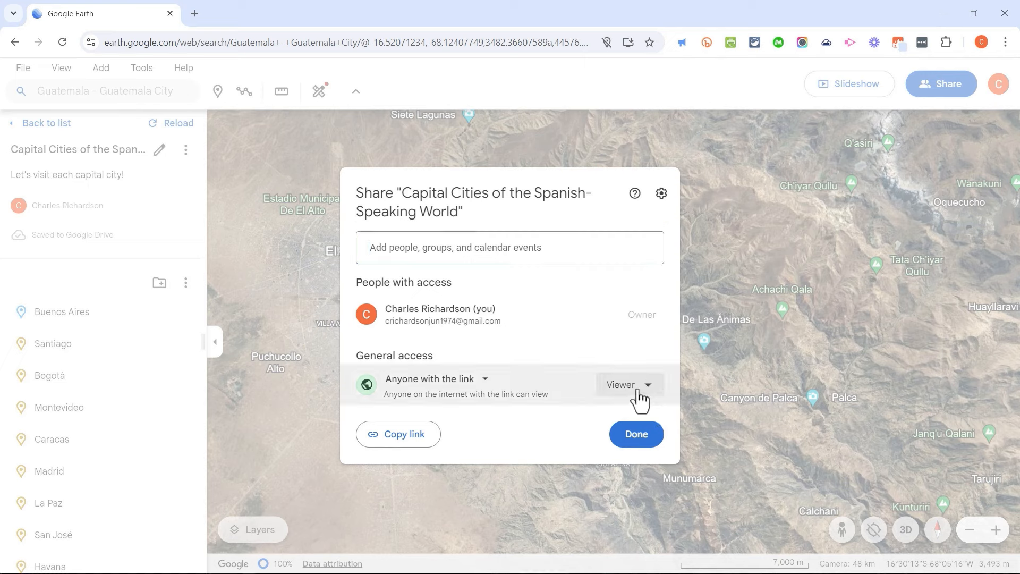
pyautogui.click(640, 396)
pyautogui.click(655, 468)
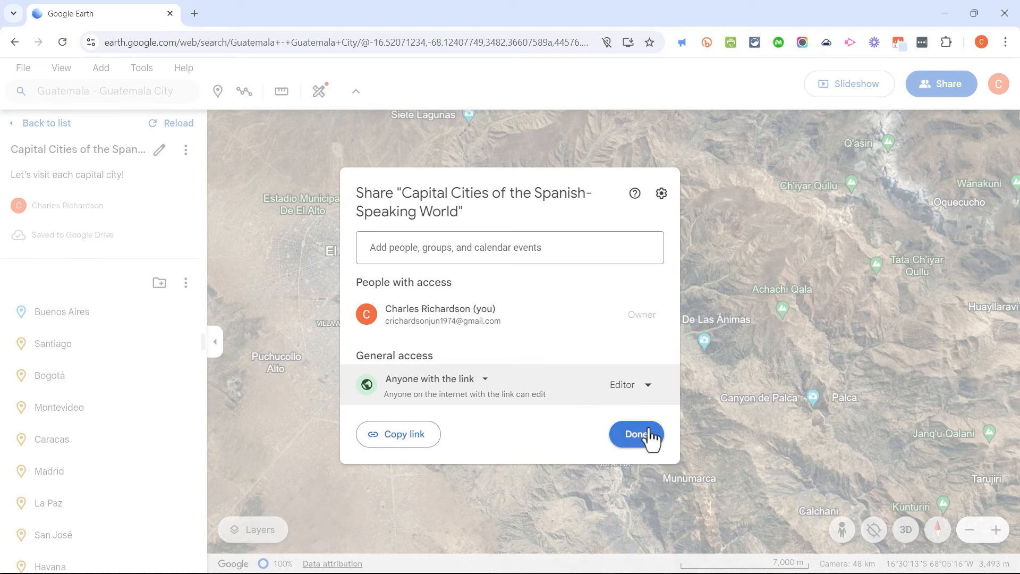
# Step: Set the role for anyone with the link to Viewer, copy the sharing link and finish sharing
pyautogui.click(631, 384)
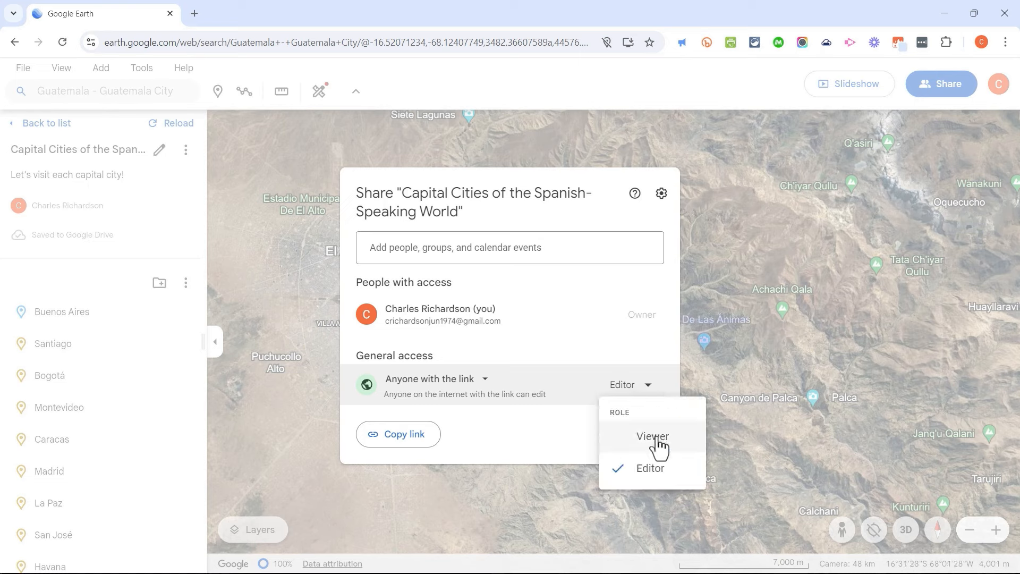
pyautogui.click(657, 435)
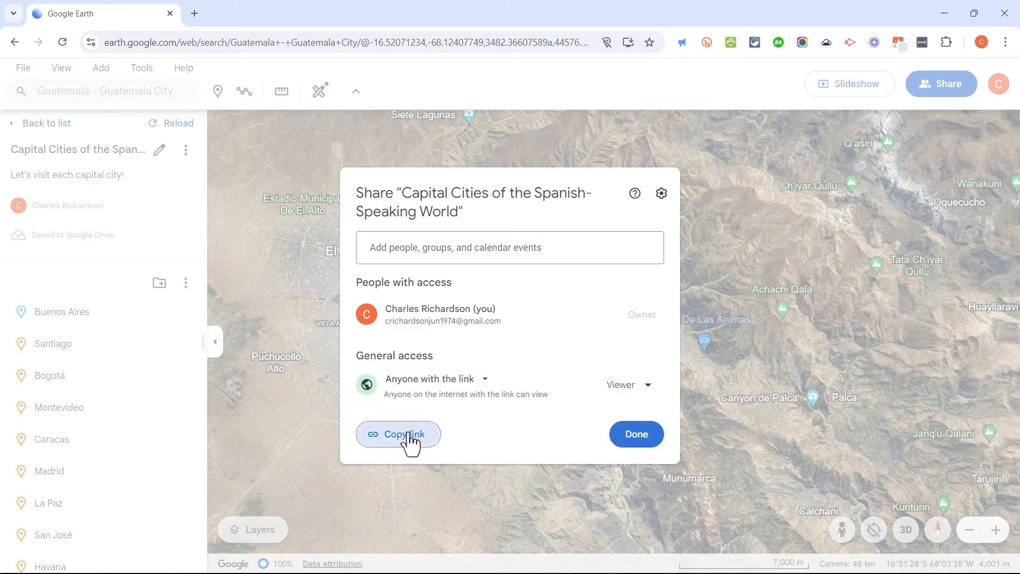
pyautogui.click(408, 437)
pyautogui.click(647, 437)
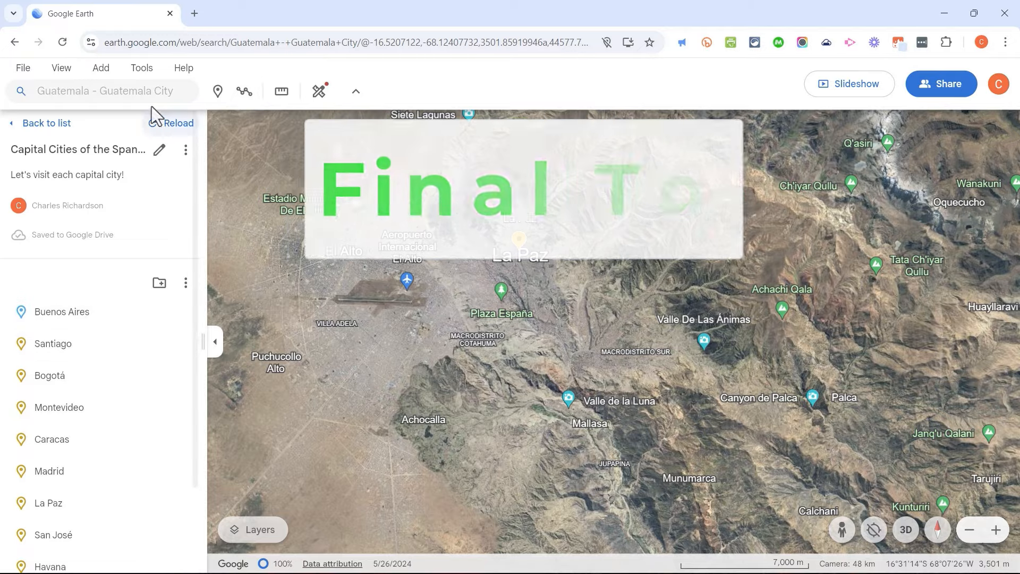
# Step: Add a placemark at Trinidad in Bolivia, northeast of La Paz
pyautogui.scroll(-3, 257, 126)
pyautogui.scroll(-10, 623, 241)
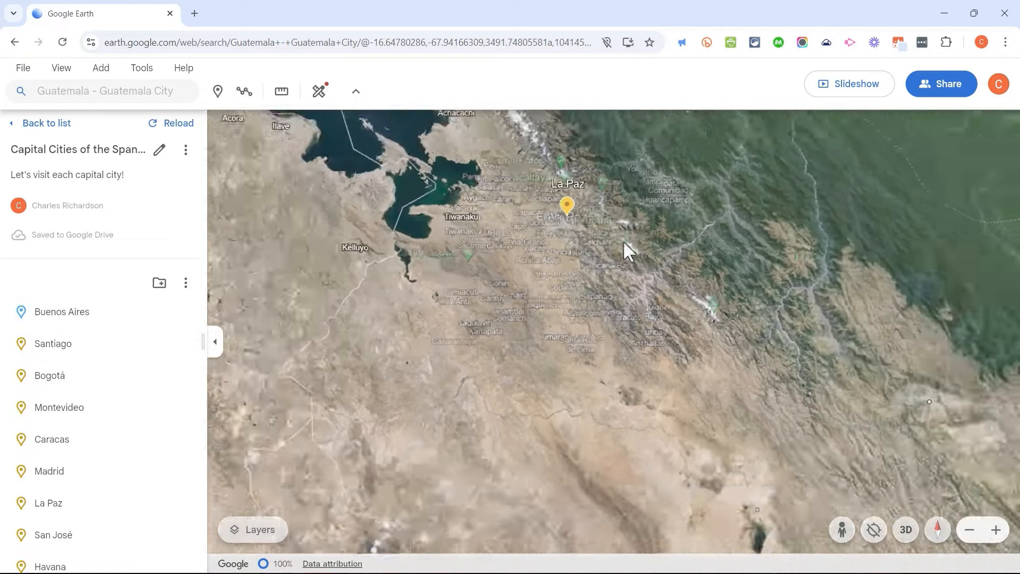
pyautogui.scroll(-3, 617, 253)
pyautogui.scroll(2, 695, 313)
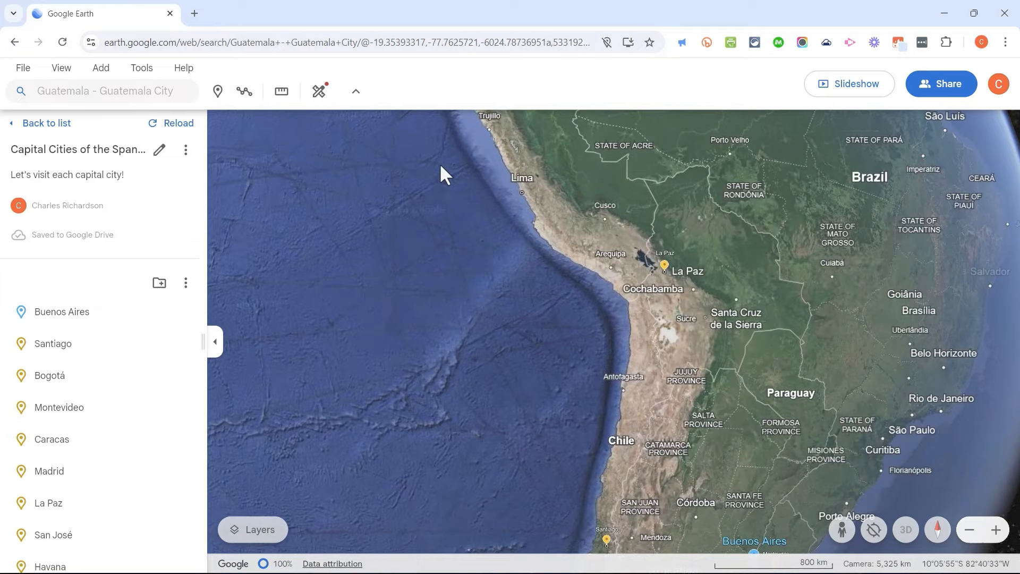
pyautogui.moveTo(690, 259)
pyautogui.mouseDown()
pyautogui.moveTo(594, 277)
pyautogui.moveTo(558, 357)
pyautogui.mouseUp()
pyautogui.scroll(5, 484, 375)
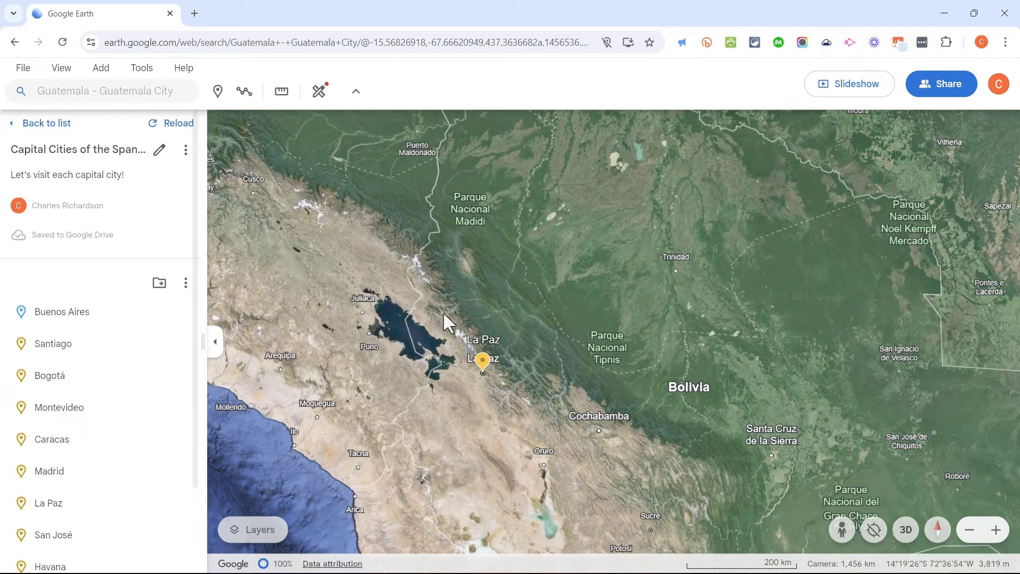
pyautogui.scroll(3, 474, 396)
pyautogui.scroll(-4, 514, 342)
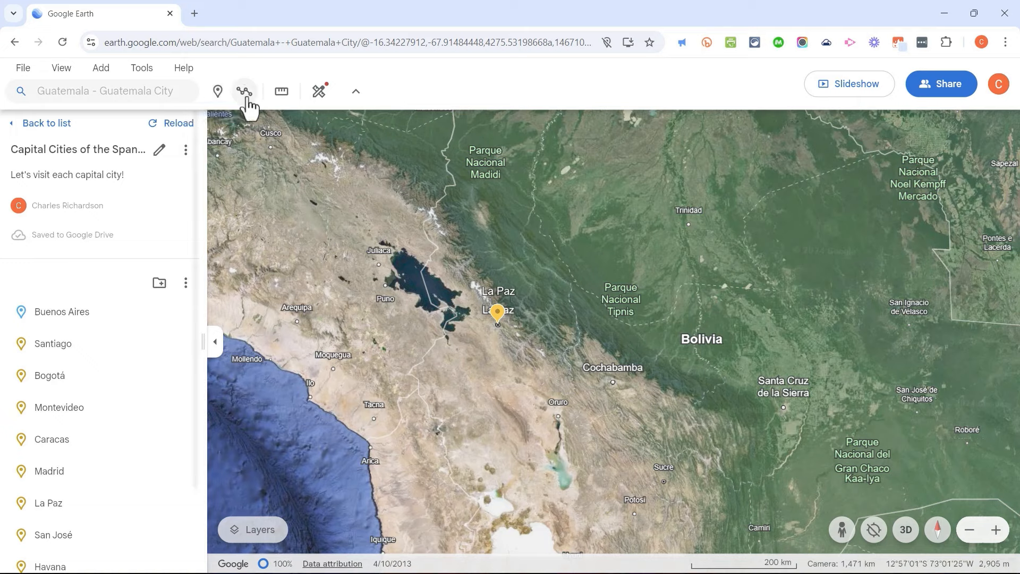
pyautogui.click(219, 92)
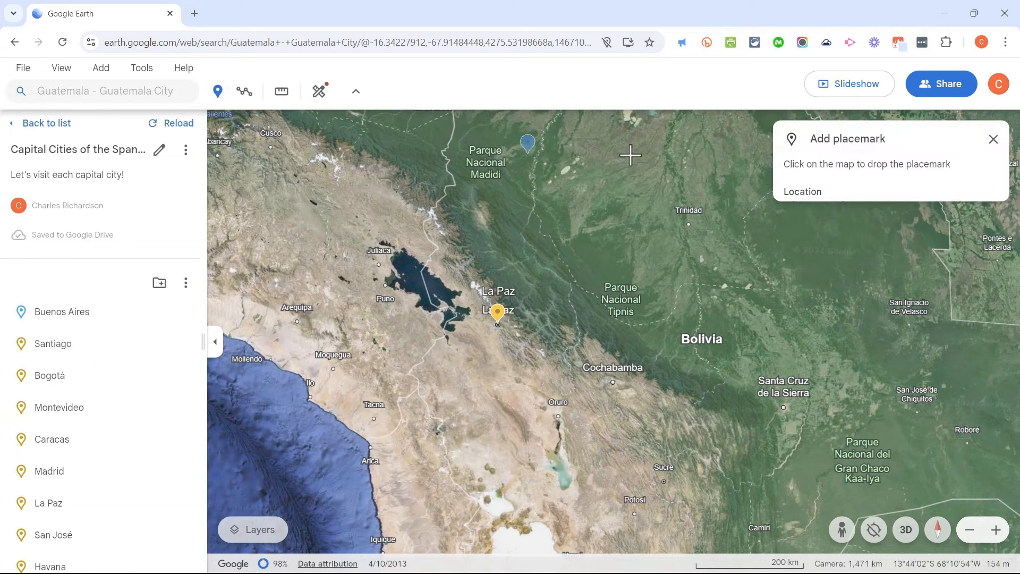
pyautogui.click(689, 206)
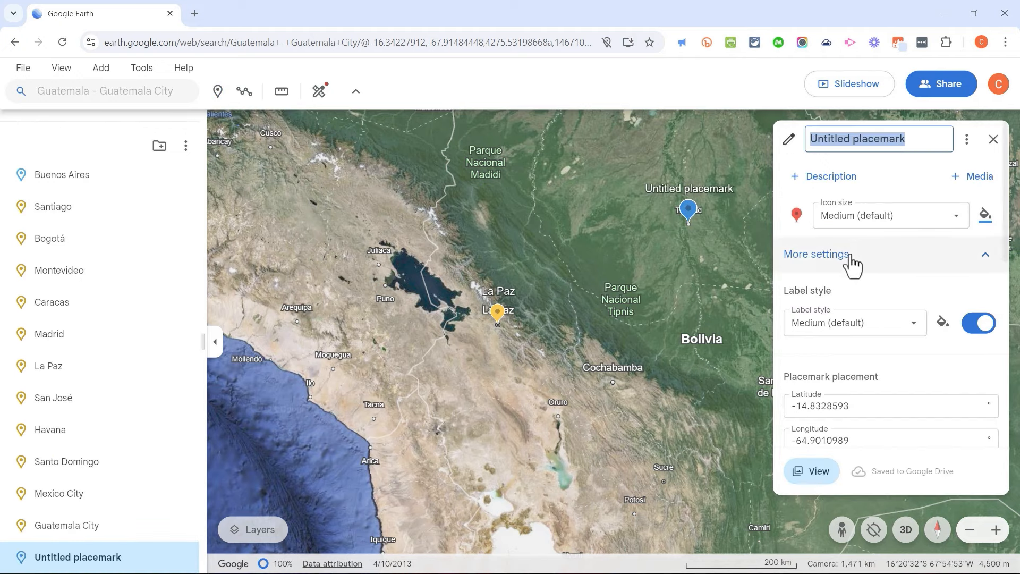
# Step: Review the new placemark's icon, label style and placement settings, and close its editor
pyautogui.scroll(3, 106, 282)
pyautogui.scroll(-3, 107, 300)
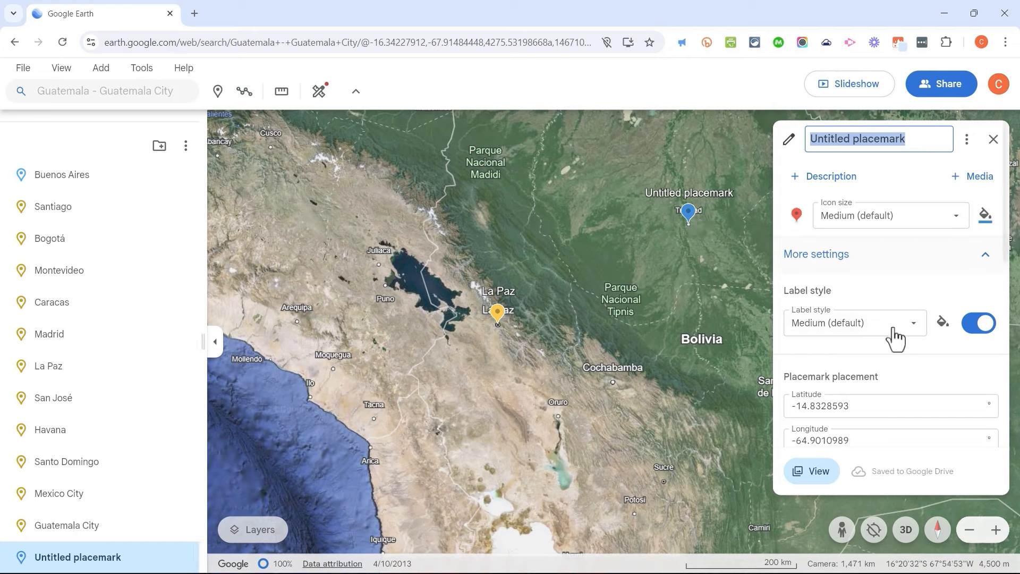
pyautogui.scroll(-2, 900, 313)
pyautogui.scroll(-3, 900, 312)
pyautogui.scroll(5, 888, 335)
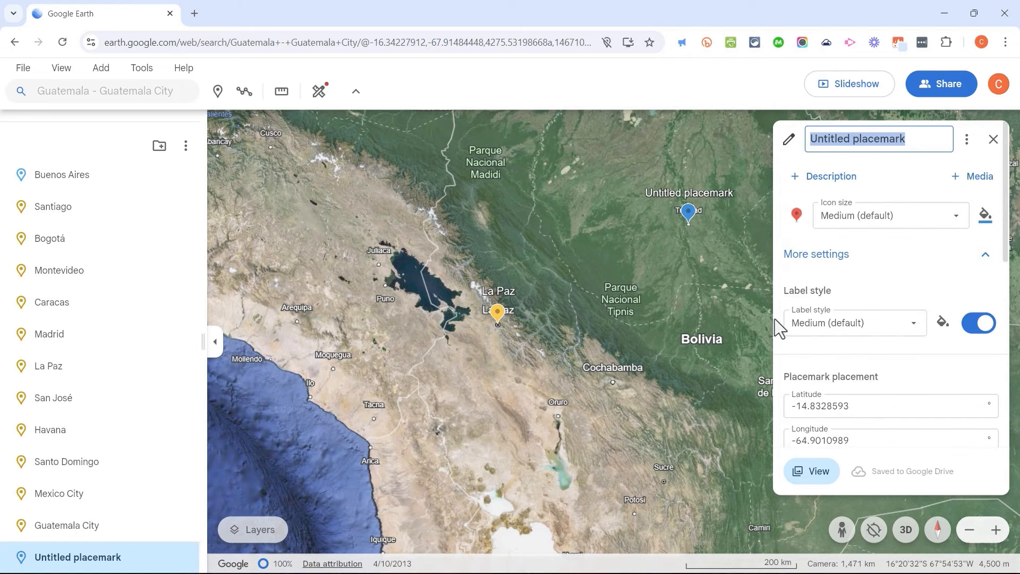
pyautogui.click(670, 289)
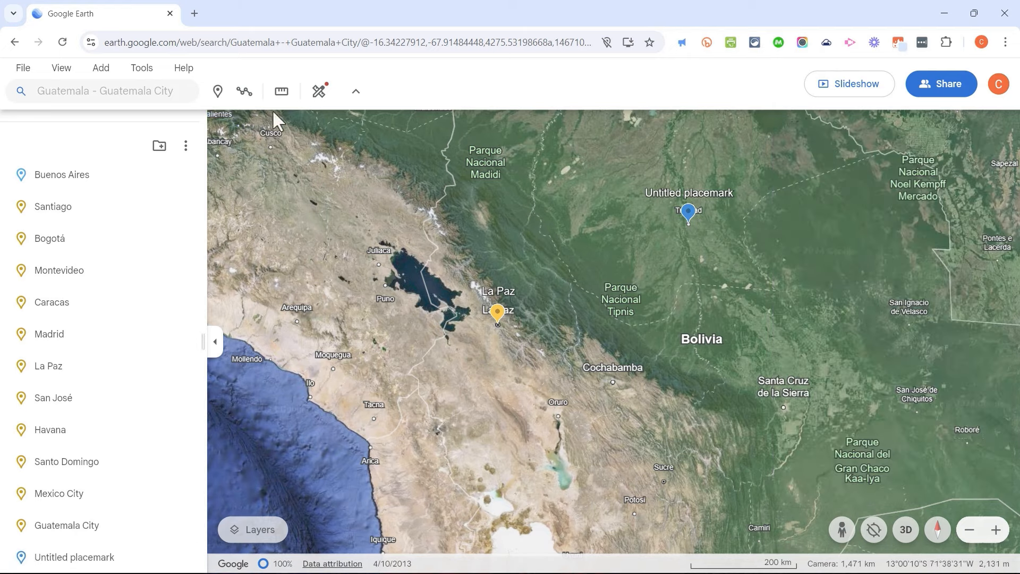
# Step: Draw a path about 1,152 km long from near La Paz northeast into the State of Rondônia, and discard it
pyautogui.click(245, 92)
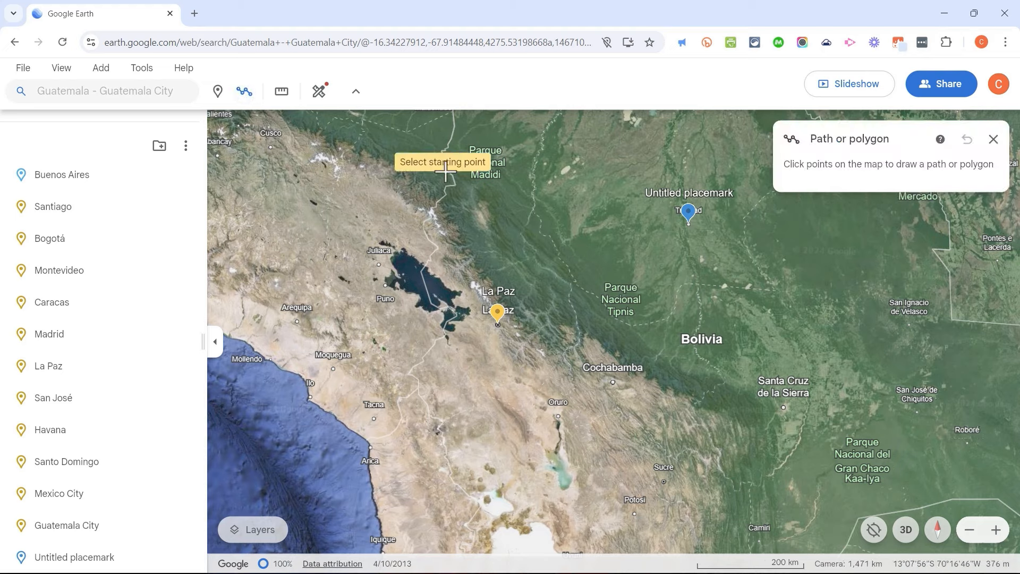
pyautogui.click(511, 328)
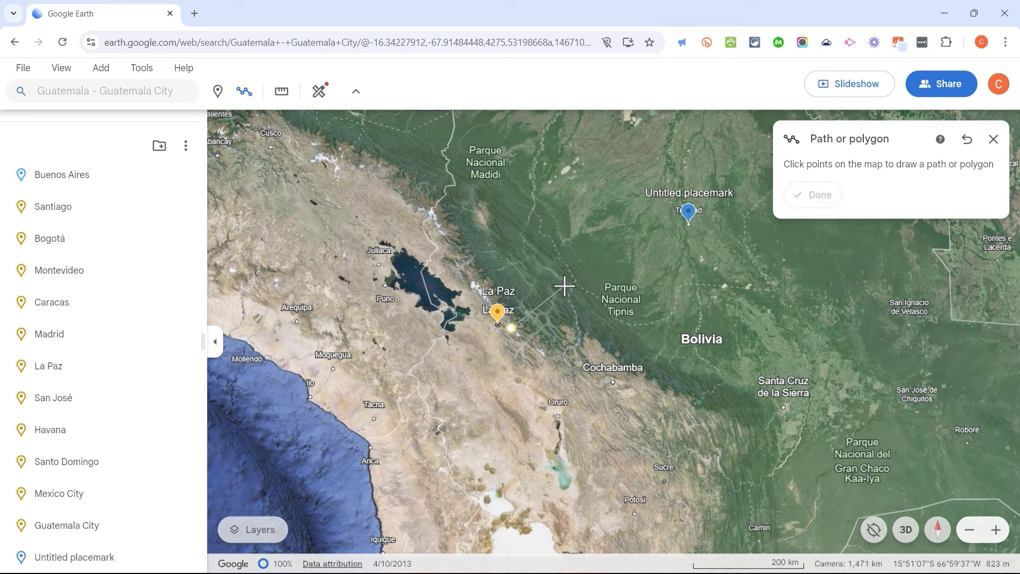
pyautogui.click(565, 286)
pyautogui.click(531, 202)
pyautogui.click(543, 139)
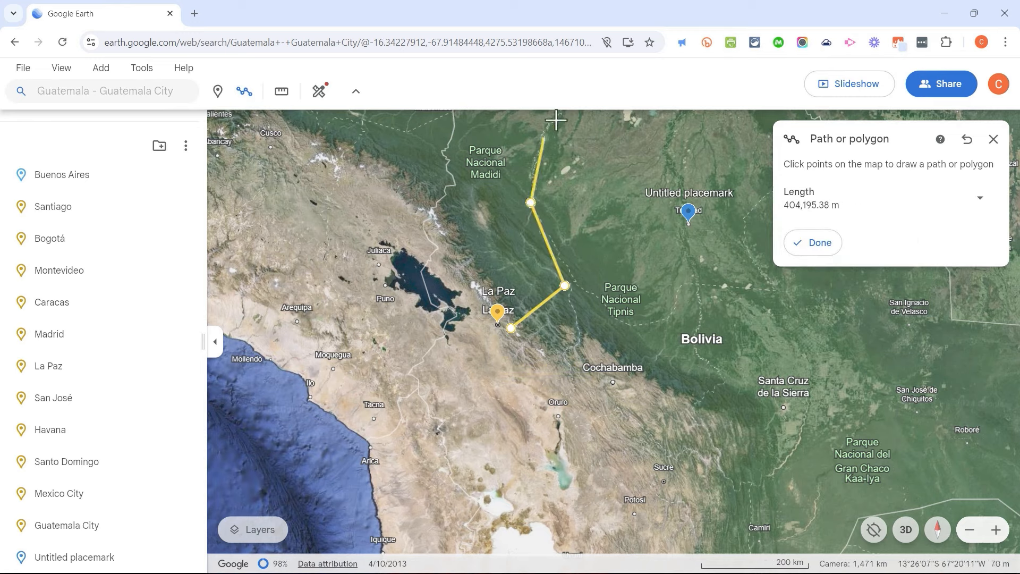
pyautogui.click(568, 113)
pyautogui.scroll(-5, 589, 170)
pyautogui.scroll(5, 589, 171)
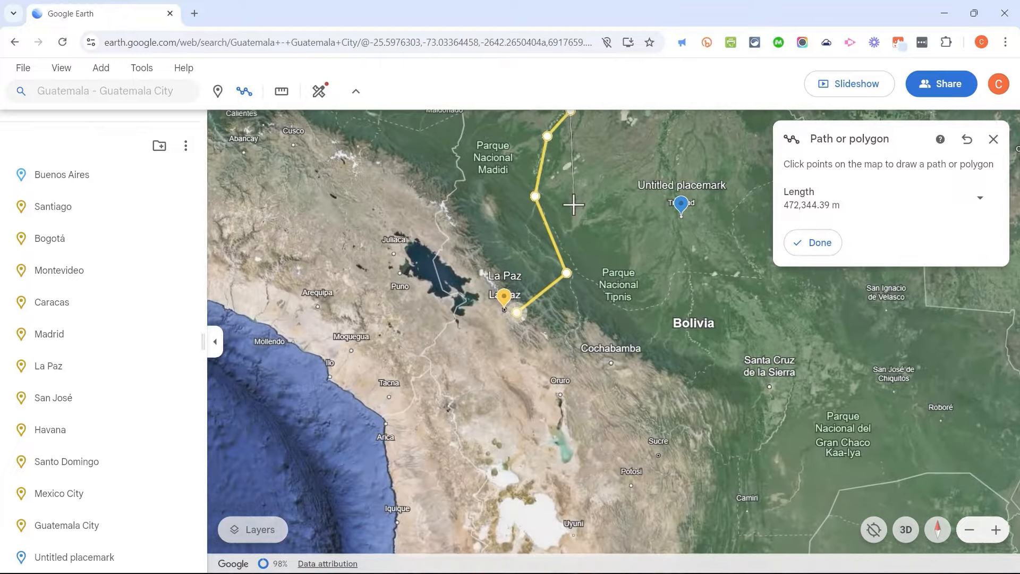
pyautogui.scroll(2, 573, 211)
pyautogui.scroll(-4, 572, 213)
pyautogui.scroll(-3, 571, 214)
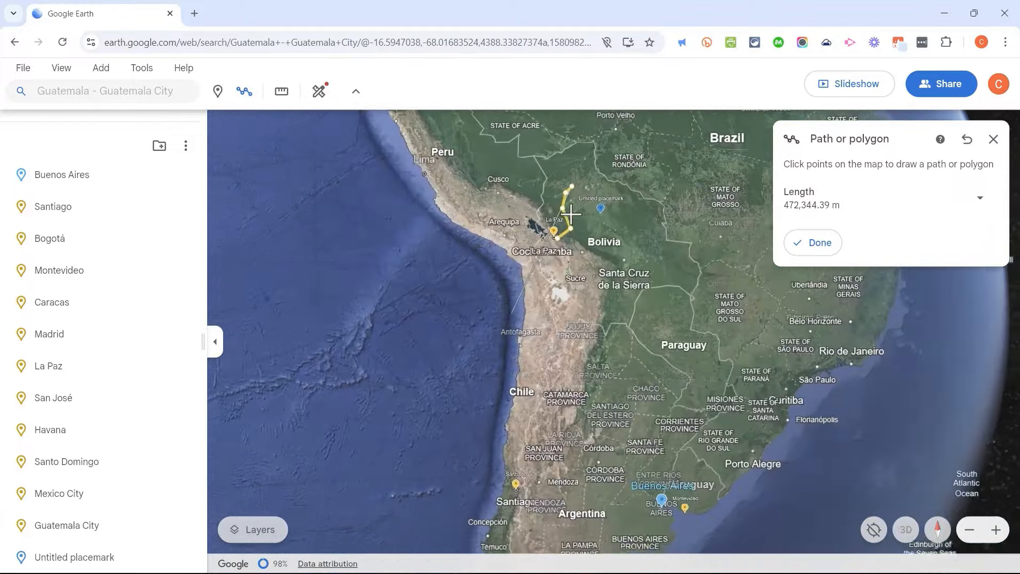
pyautogui.click(600, 180)
pyautogui.click(607, 150)
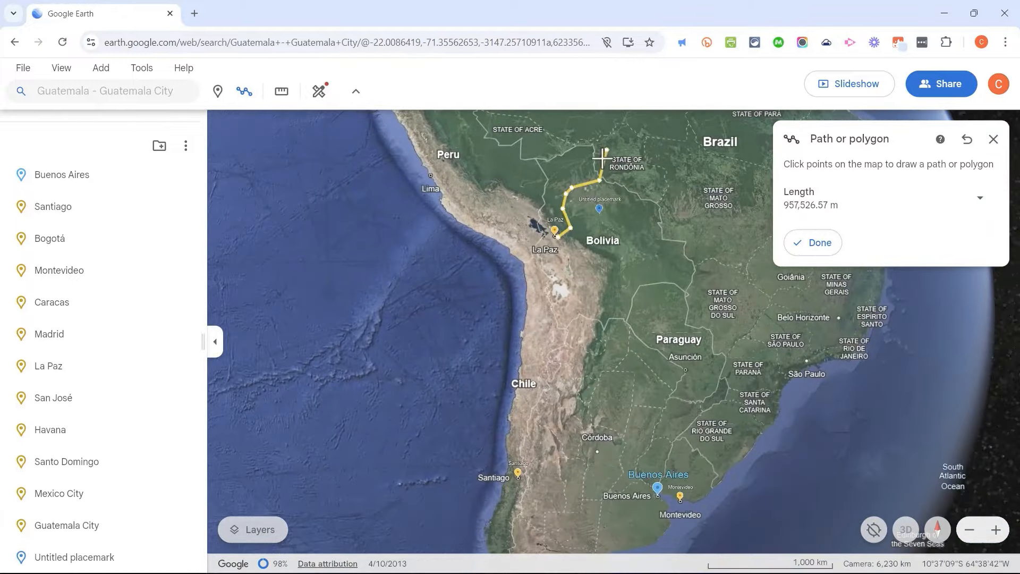
pyautogui.click(629, 145)
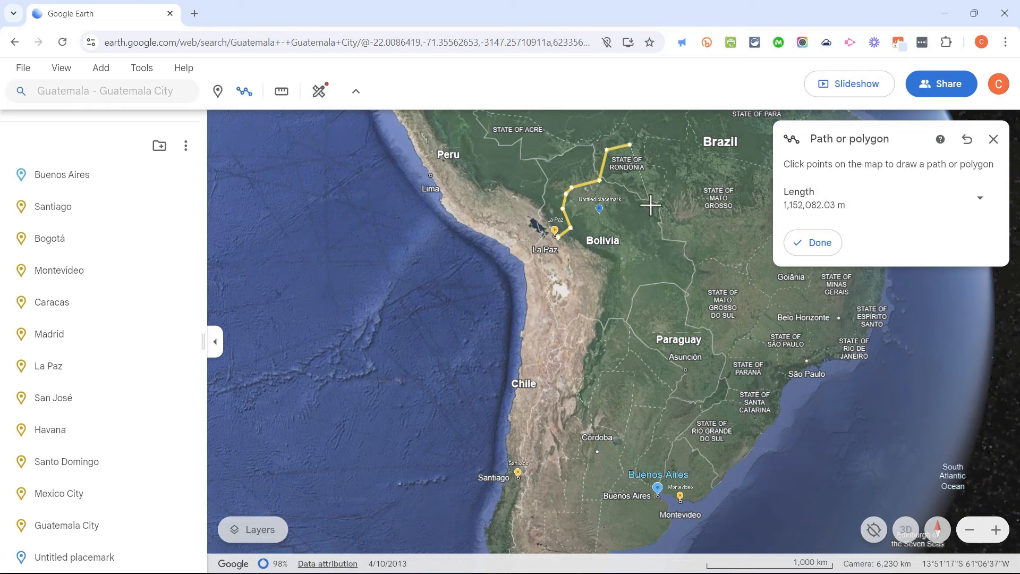
pyautogui.press('Escape')
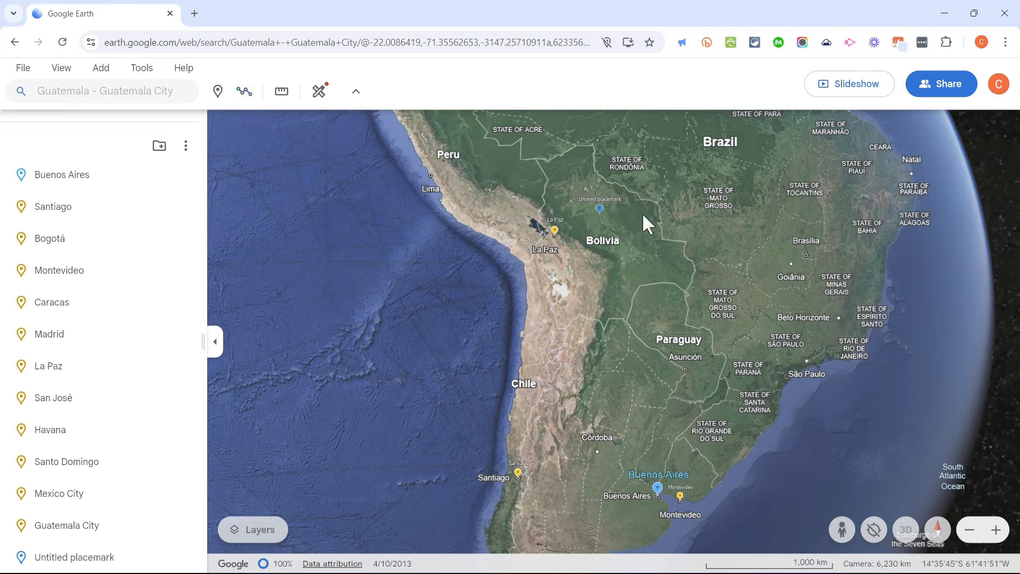
# Step: Draw a closed four-sided polygon with a perimeter of about 1,108 km around Santa Cruz de la Sierra and save it to the project
pyautogui.click(245, 91)
pyautogui.click(609, 230)
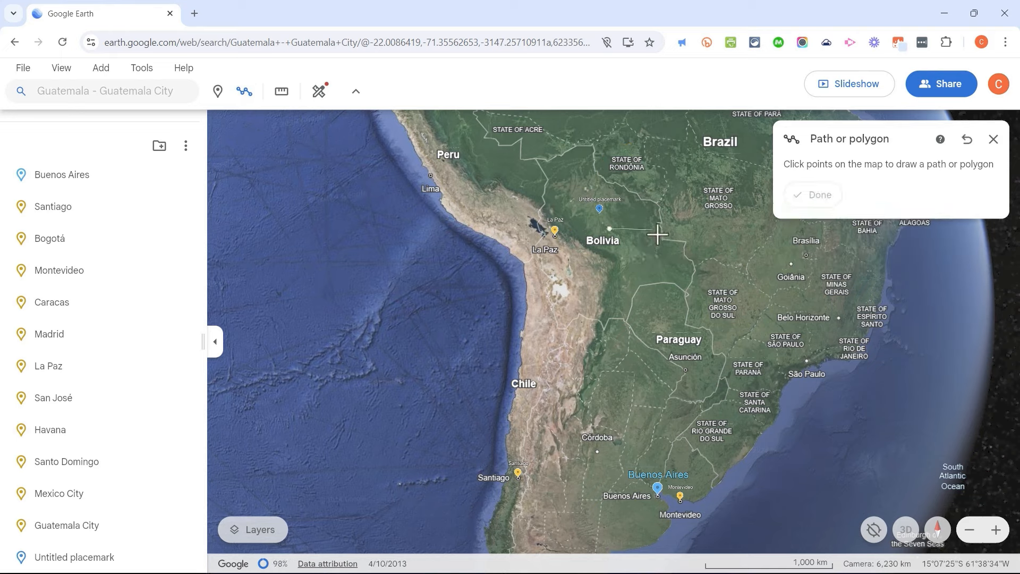
pyautogui.click(658, 240)
pyautogui.click(623, 264)
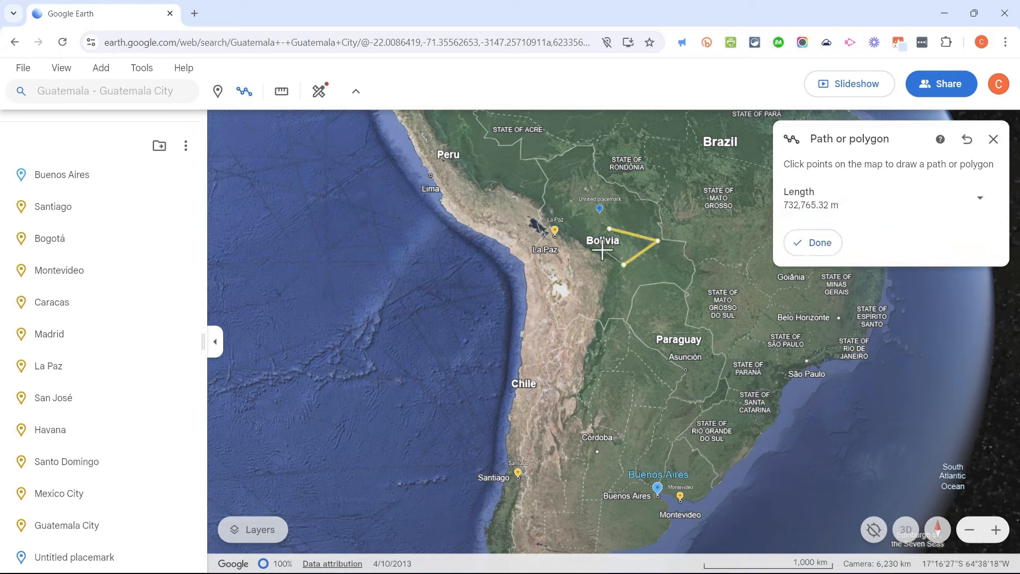
pyautogui.click(602, 249)
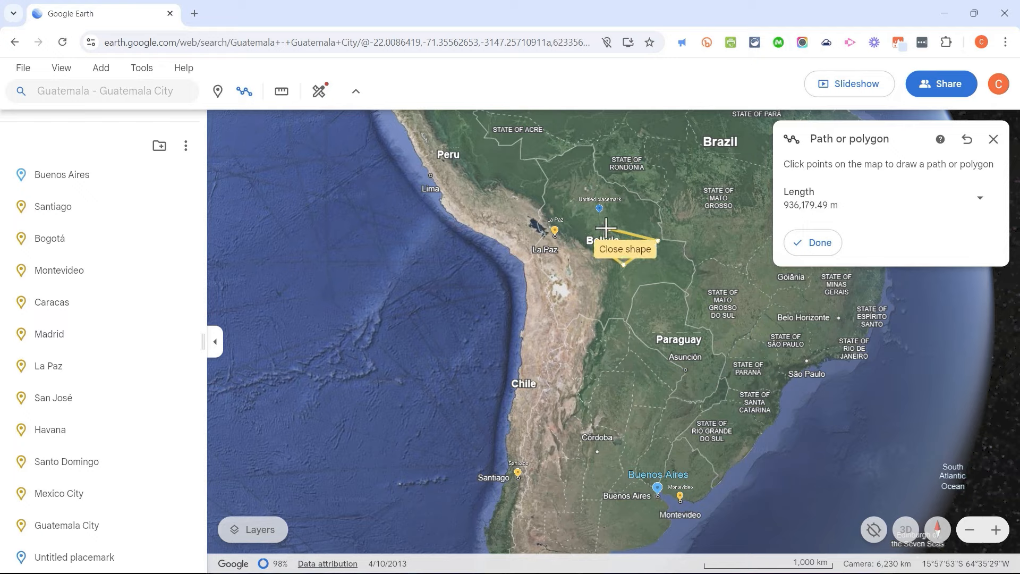
pyautogui.click(609, 229)
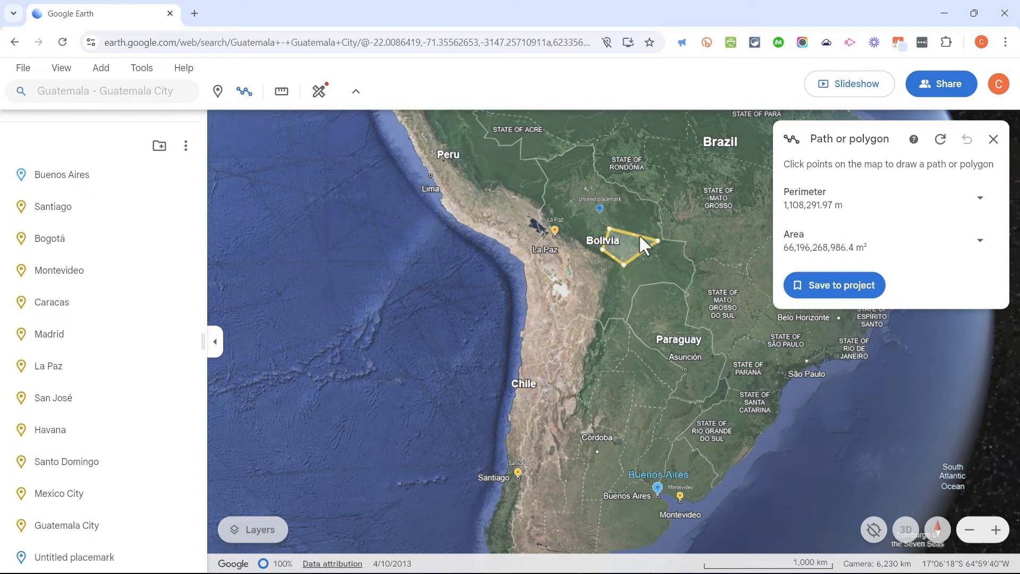
pyautogui.scroll(5, 638, 280)
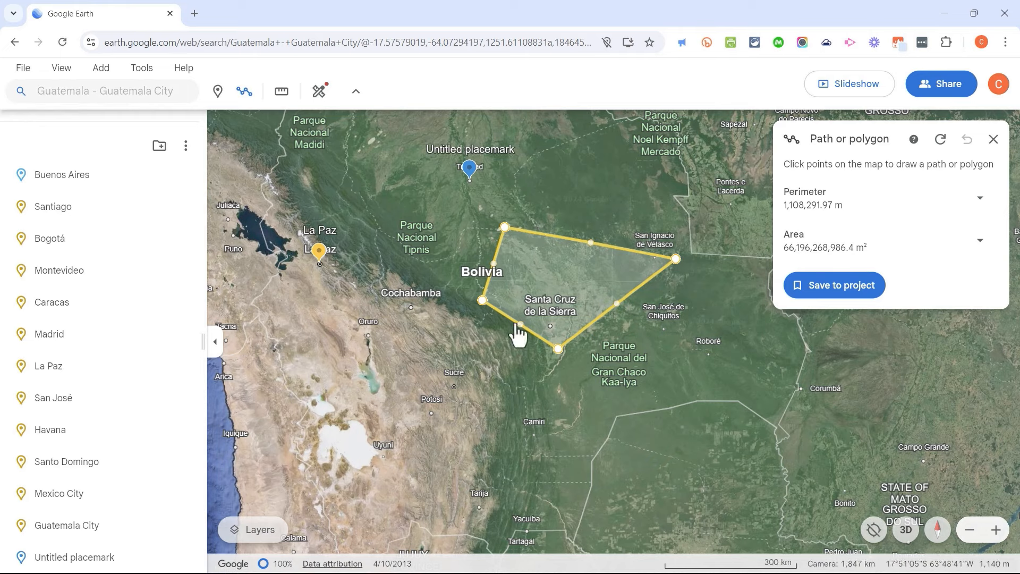
pyautogui.click(856, 289)
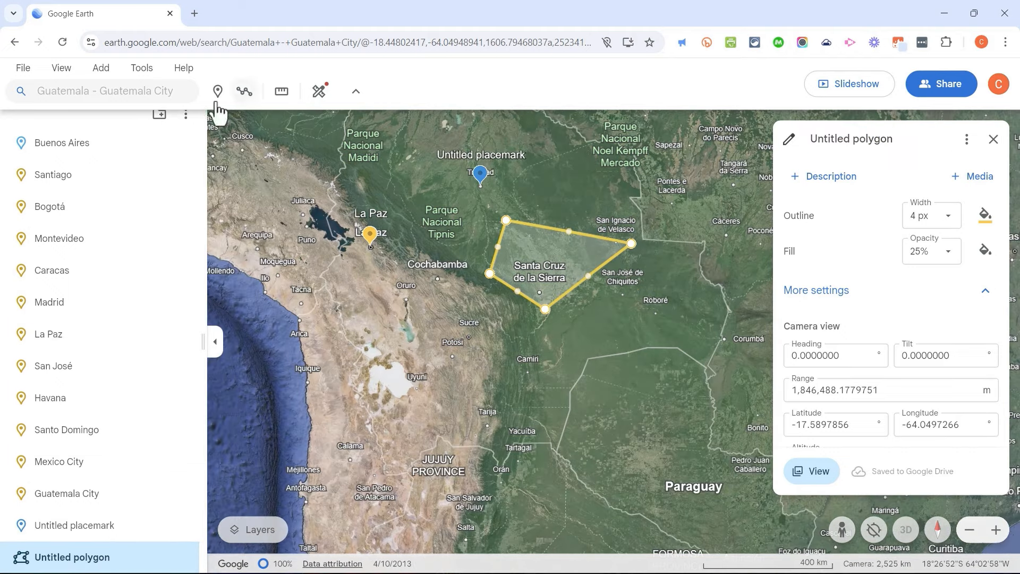
# Step: Add a slide titled "Learn more!" to the project and fill its description with three lines of placeholder text
pyautogui.click(101, 69)
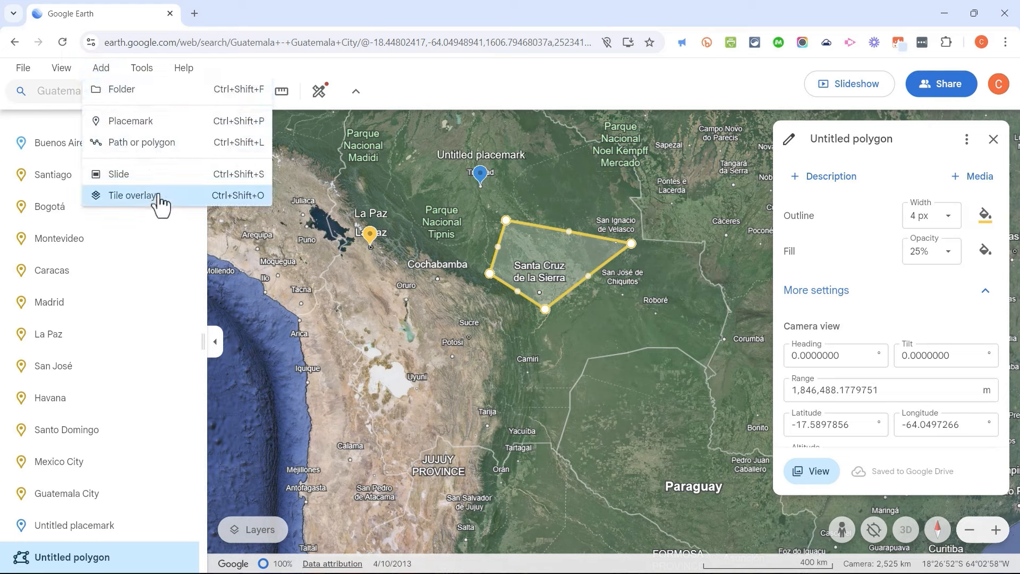
pyautogui.click(140, 177)
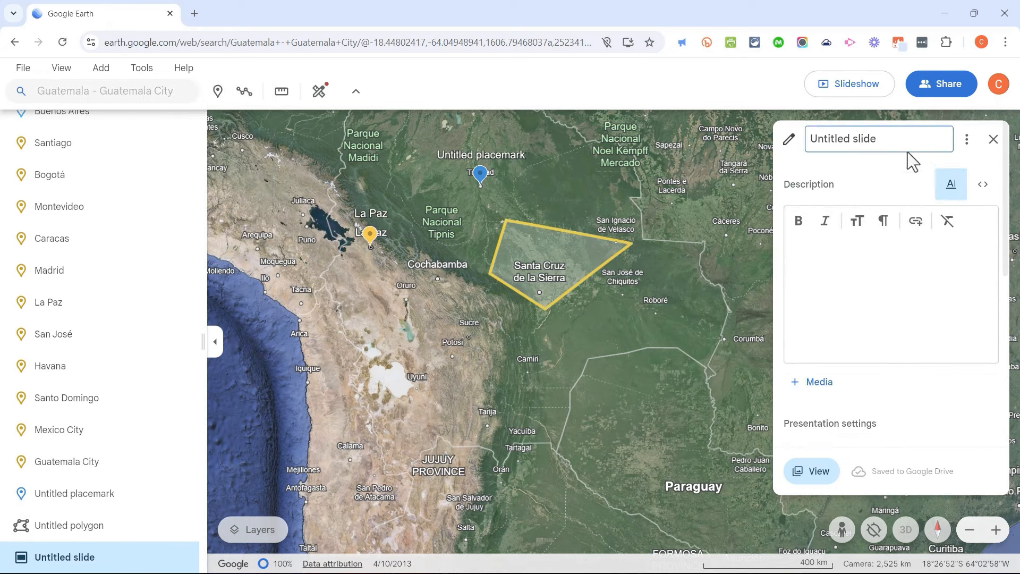
pyautogui.moveTo(880, 138); pyautogui.dragTo(794, 143)
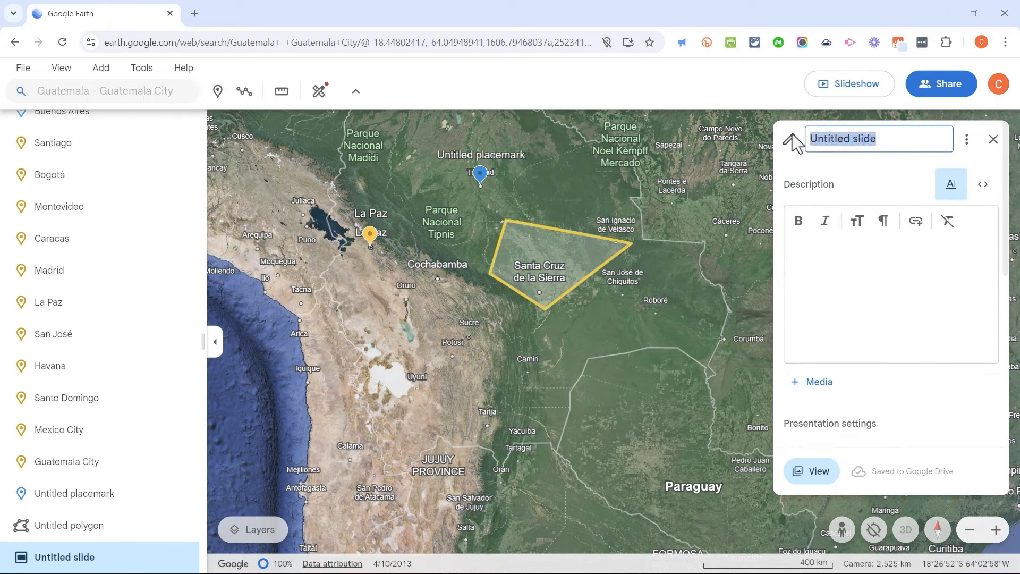
pyautogui.write('Learn more!')
pyautogui.click(845, 262)
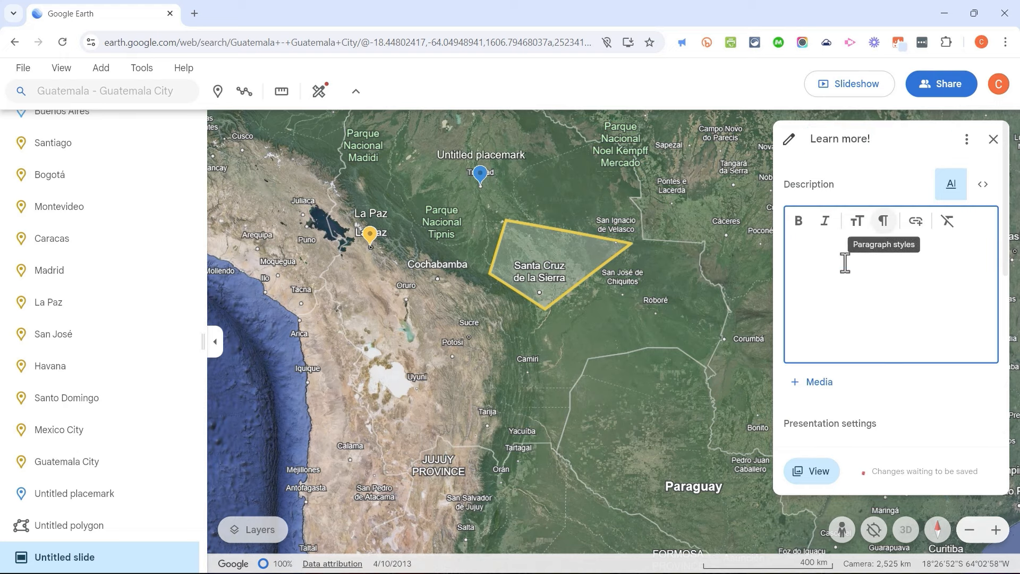
pyautogui.write('jsadf;ljasldjf ;lkjd fkjs')
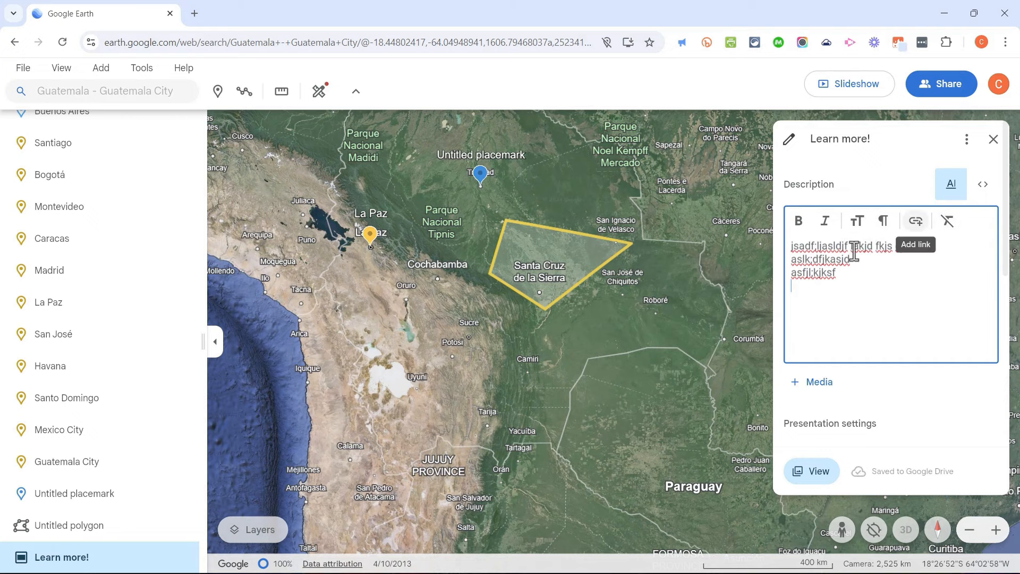
pyautogui.moveTo(854, 248); pyautogui.dragTo(790, 248)
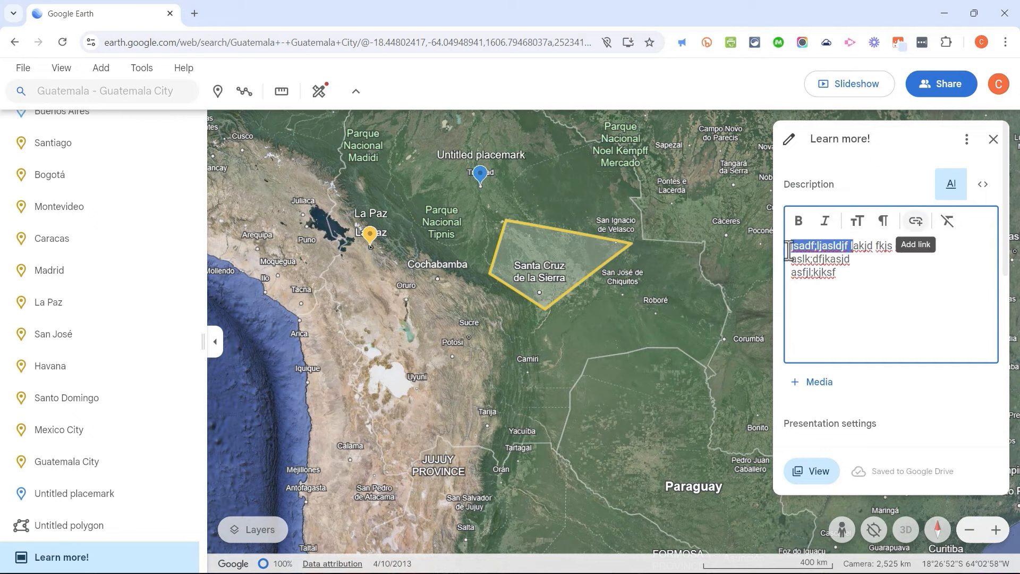
pyautogui.click(914, 223)
pyautogui.click(443, 261)
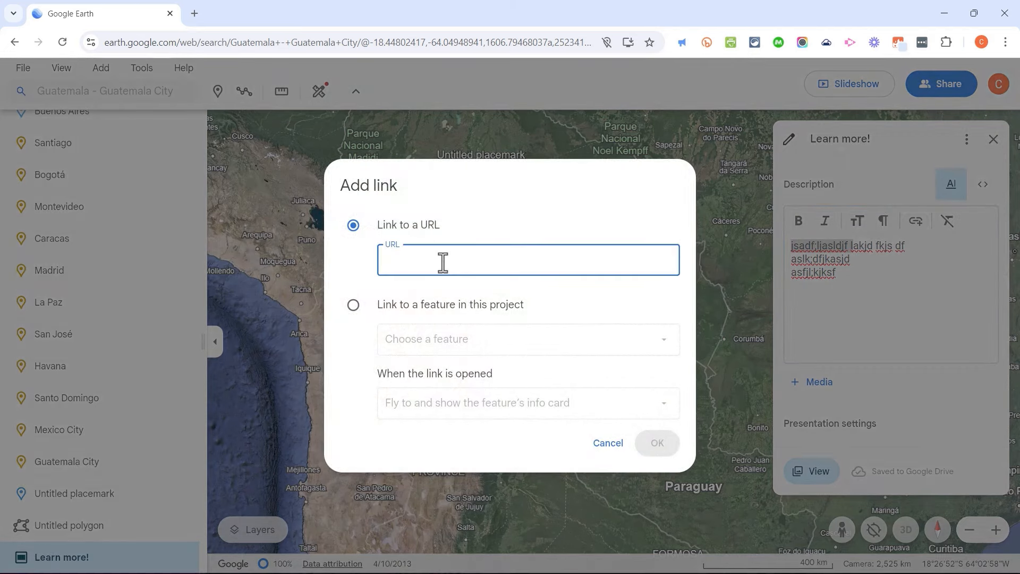
pyautogui.write('www.synthtopreviews.blogspot.com')
pyautogui.click(673, 457)
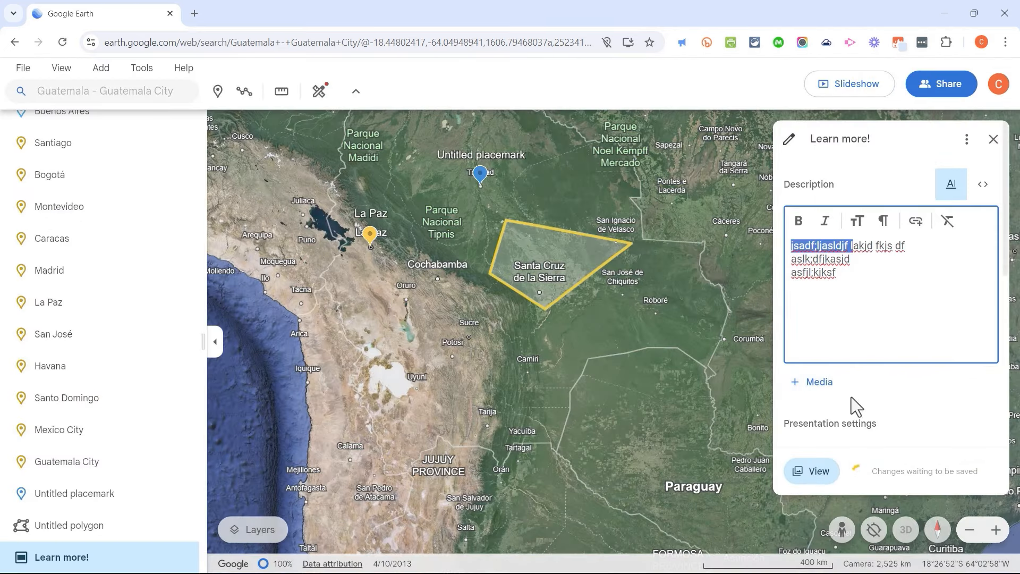
# Step: Check the media sources available for the "Learn more!" slide and preview the slide
pyautogui.click(803, 384)
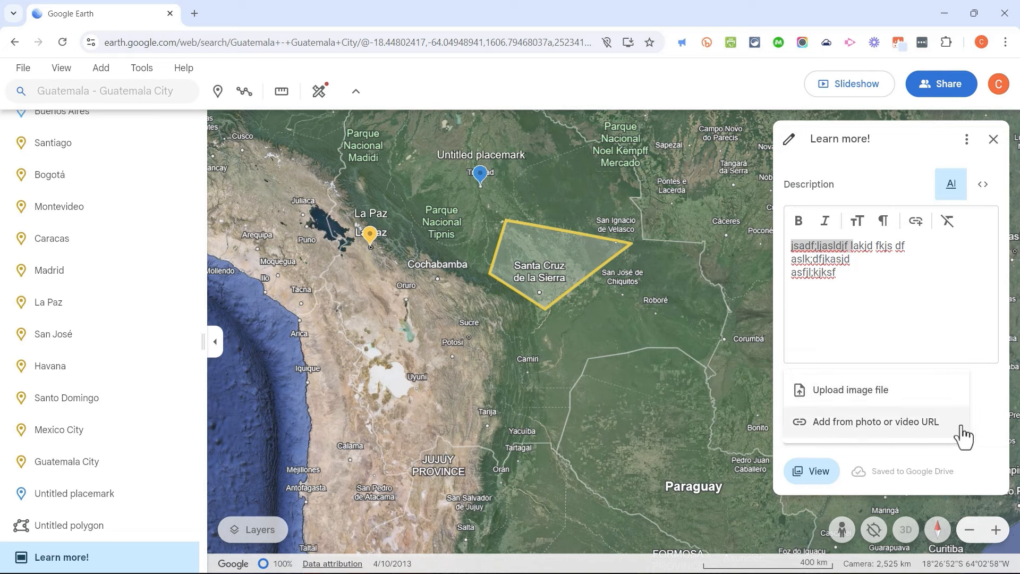
pyautogui.click(940, 325)
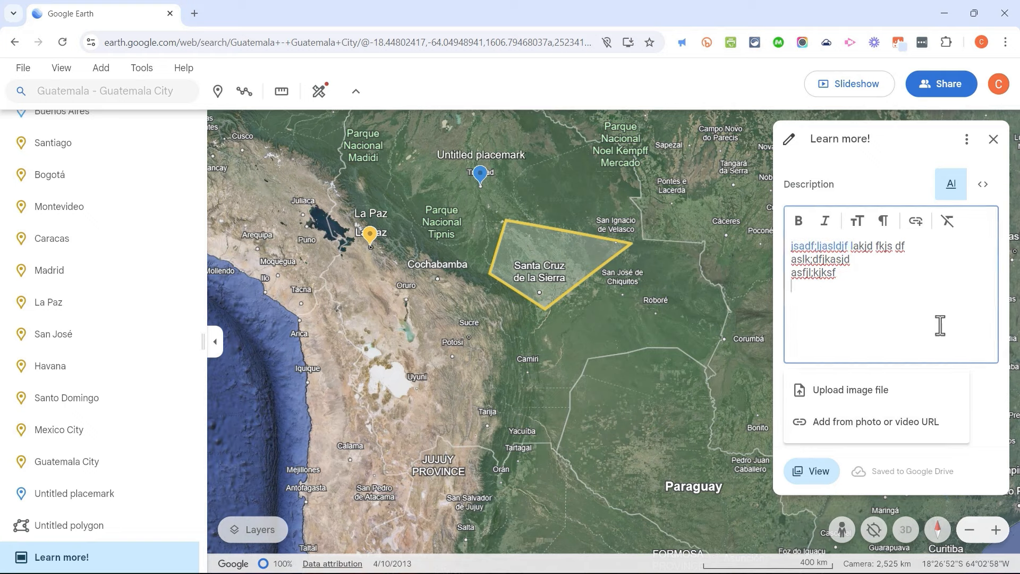
pyautogui.click(813, 474)
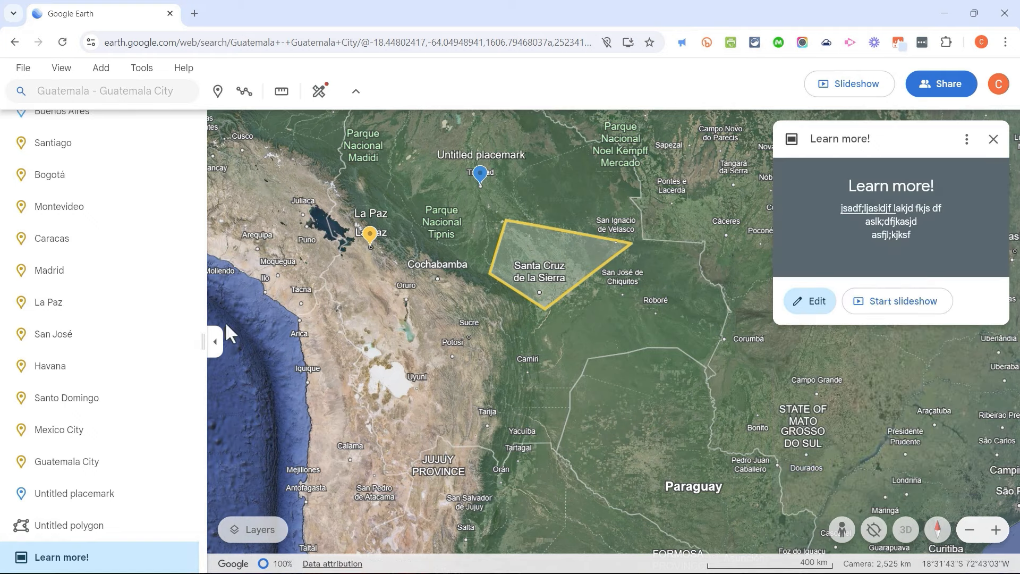
# Step: Add a tile overlay named "Hello!" to the project
pyautogui.click(100, 74)
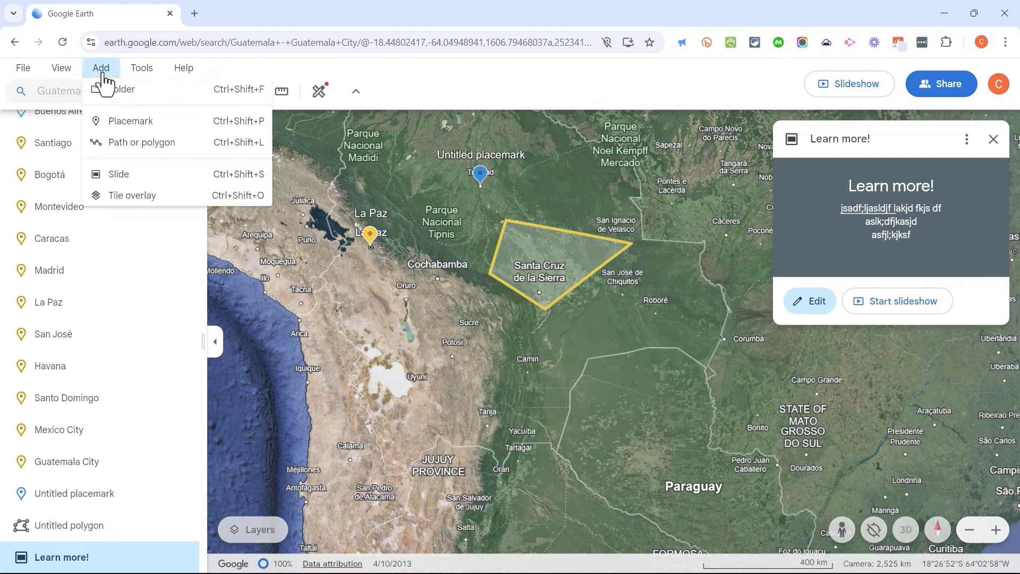
pyautogui.click(169, 203)
pyautogui.write('Hello!')
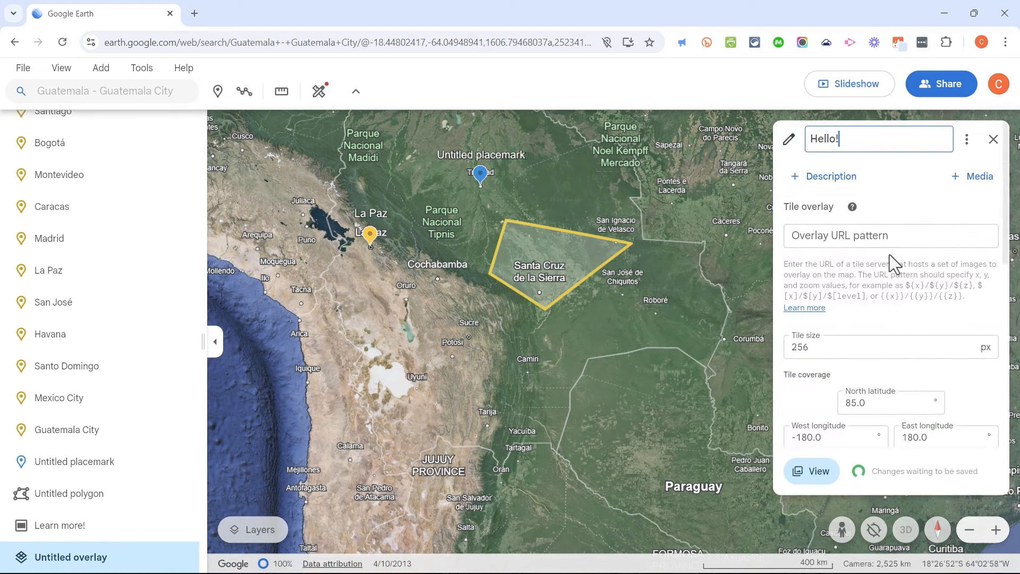
# Step: Review the "Hello!" overlay's URL pattern, tile and camera settings, preview its info card, and close it
pyautogui.click(847, 231)
pyautogui.scroll(-3, 849, 225)
pyautogui.scroll(-3, 849, 225)
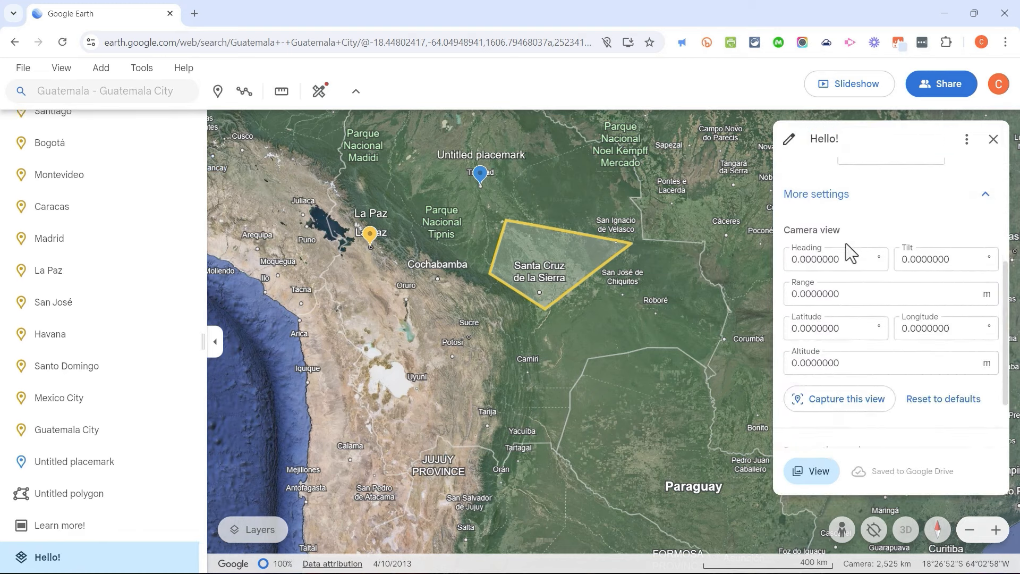
pyautogui.scroll(-2, 849, 341)
pyautogui.scroll(8, 859, 305)
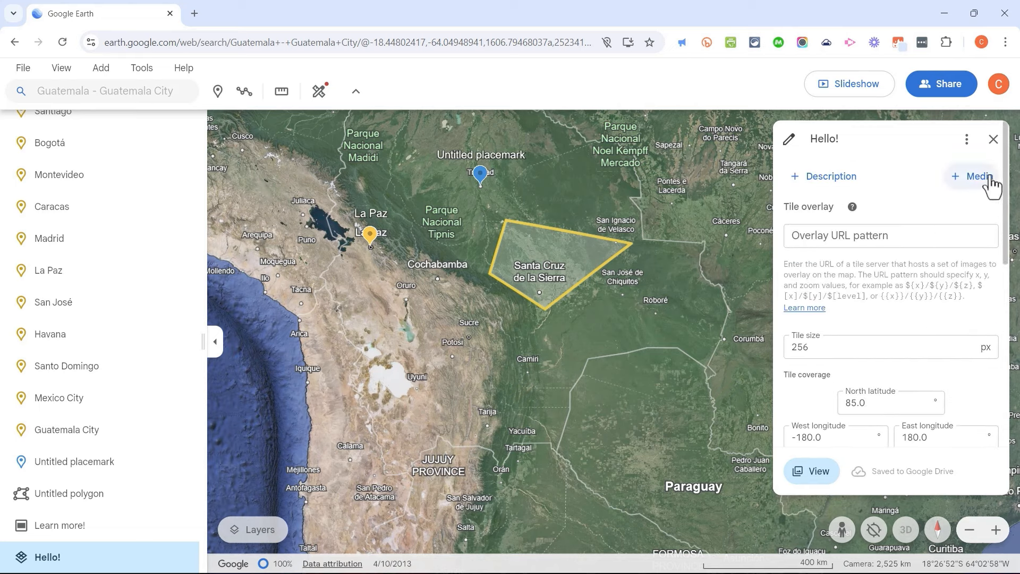
pyautogui.click(826, 476)
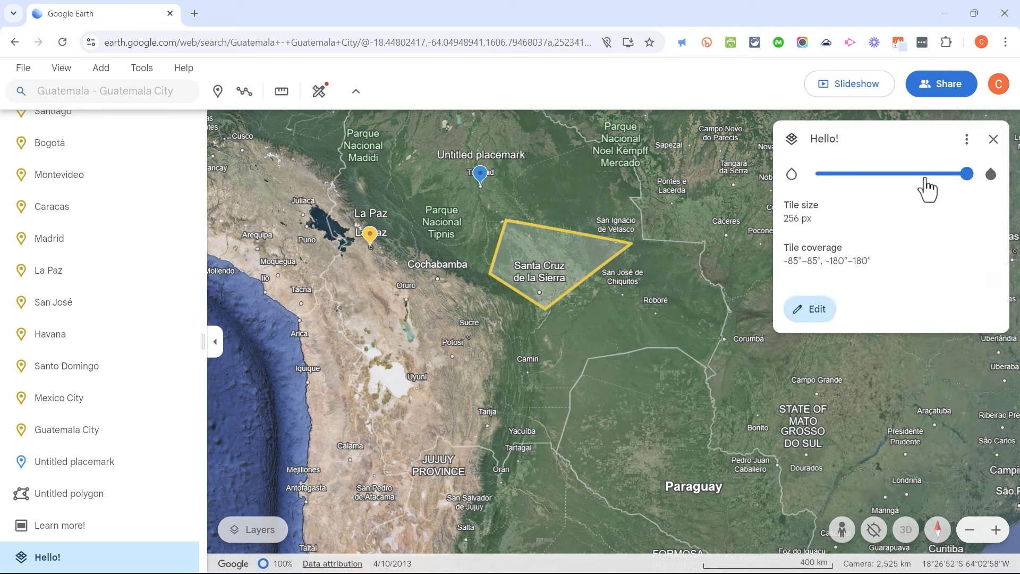
pyautogui.click(993, 139)
# Step: Add an untitled folder to the project and place it between Caracas and Madrid in the list
pyautogui.scroll(5, 91, 342)
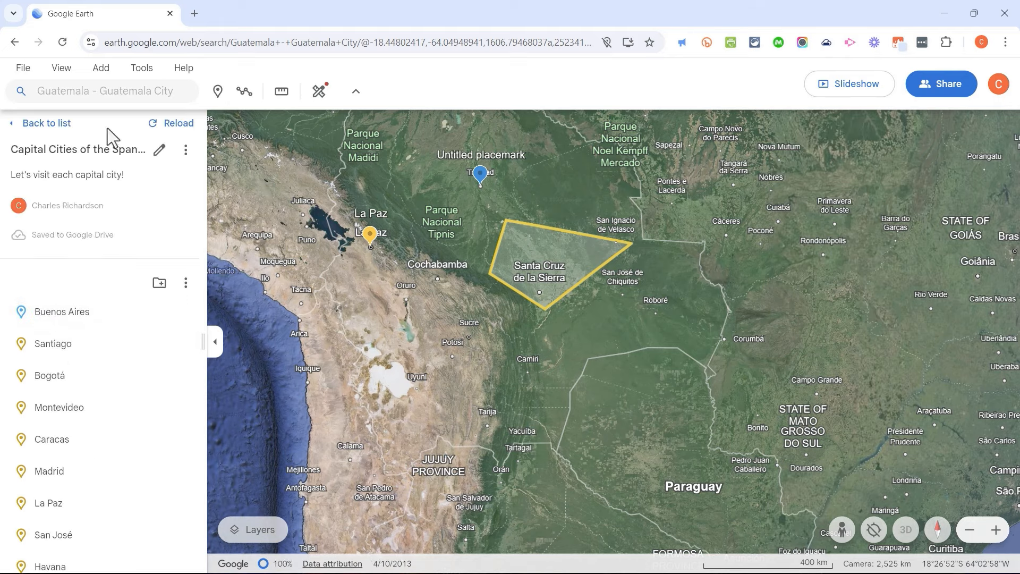
pyautogui.click(102, 69)
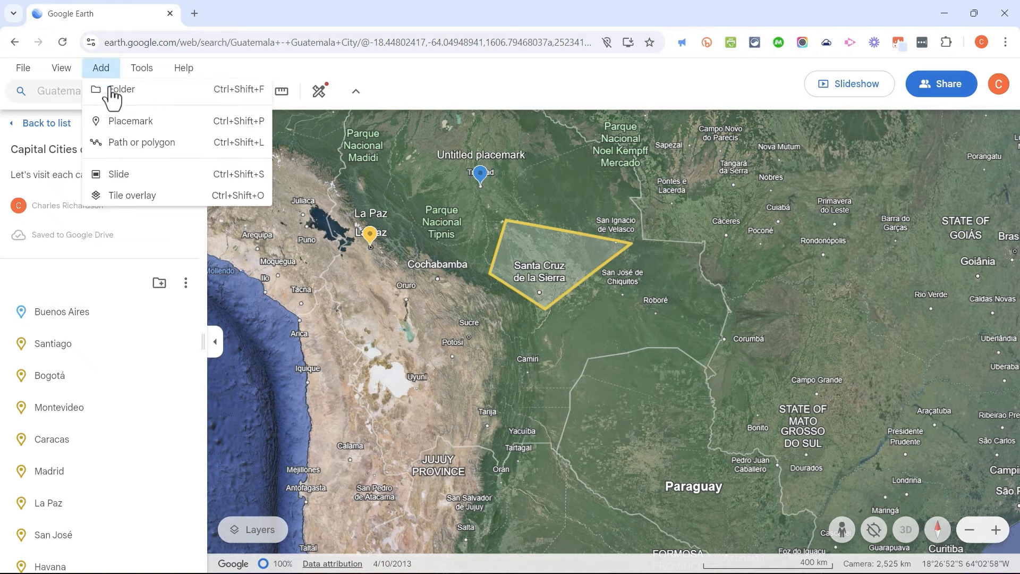
pyautogui.click(111, 87)
pyautogui.moveTo(56, 555); pyautogui.dragTo(80, 208)
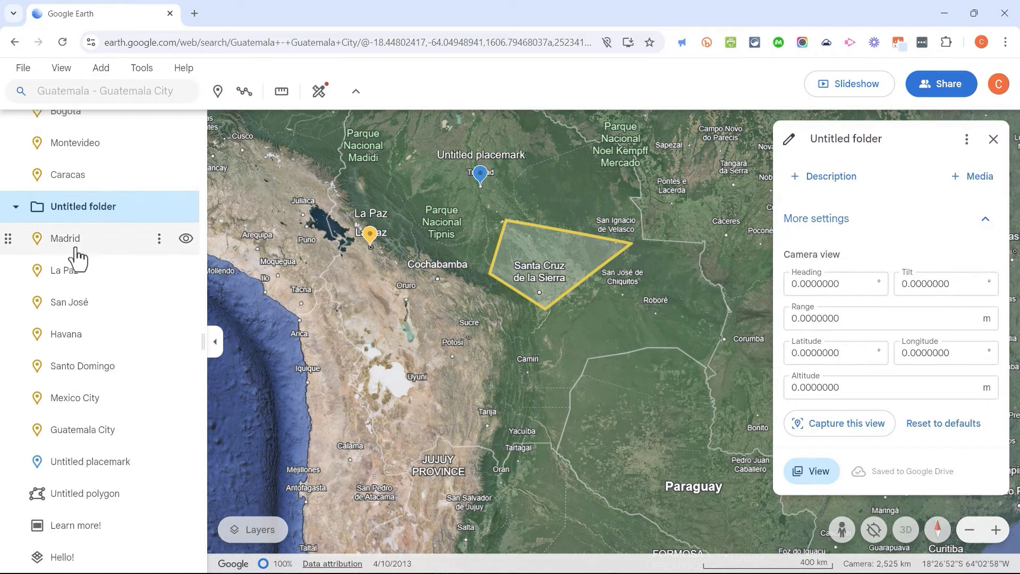
# Step: Group the untitled polygon, the "Learn more!" slide and the "Hello!" overlay in the folder below the untitled placemark, and close the polygon's editor
pyautogui.click(79, 493)
pyautogui.keyDown('shift'); pyautogui.click(83, 534); pyautogui.keyUp('shift')
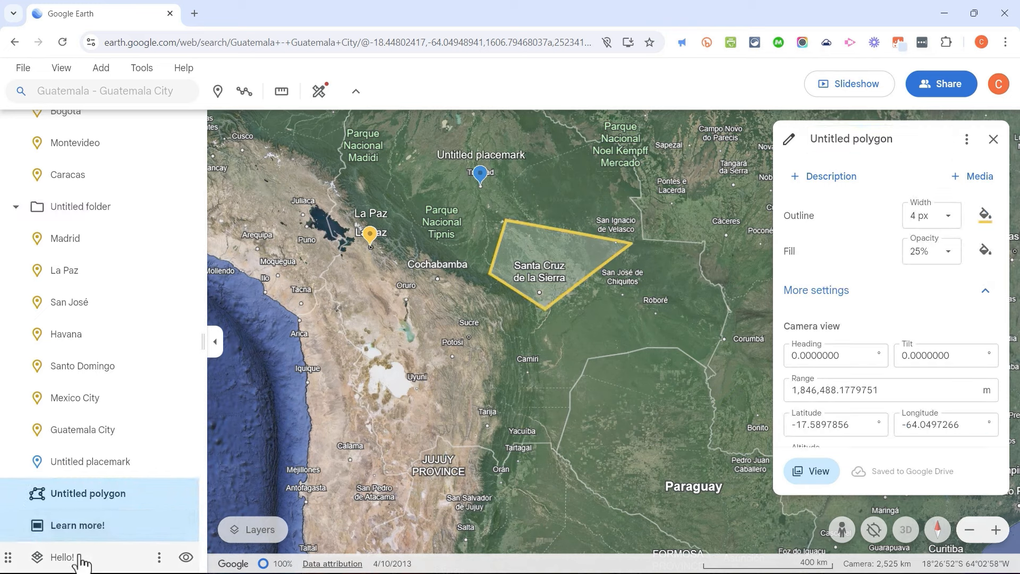
pyautogui.moveTo(77, 529); pyautogui.dragTo(82, 550)
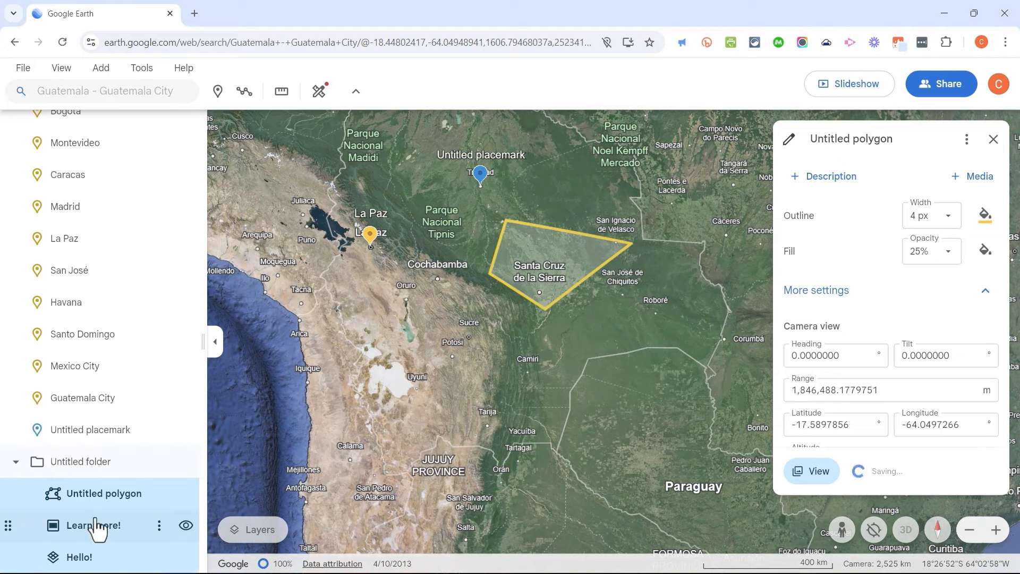
pyautogui.moveTo(498, 378); pyautogui.dragTo(420, 372)
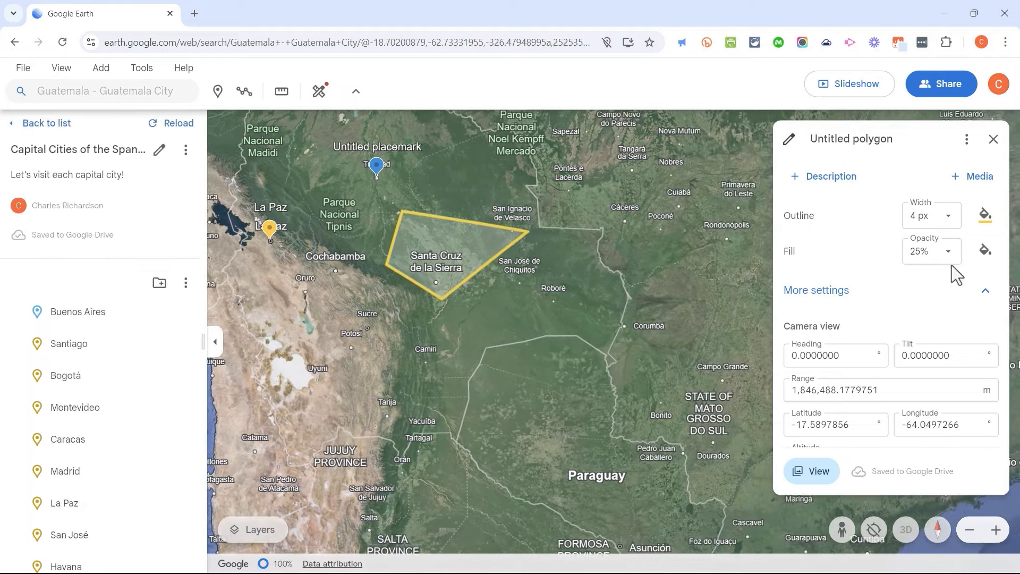
pyautogui.click(993, 139)
# Step: Measure a route from near Sucre east past Corumbá and south toward Campo Grande, with the length shown in feet
pyautogui.scroll(3, 387, 217)
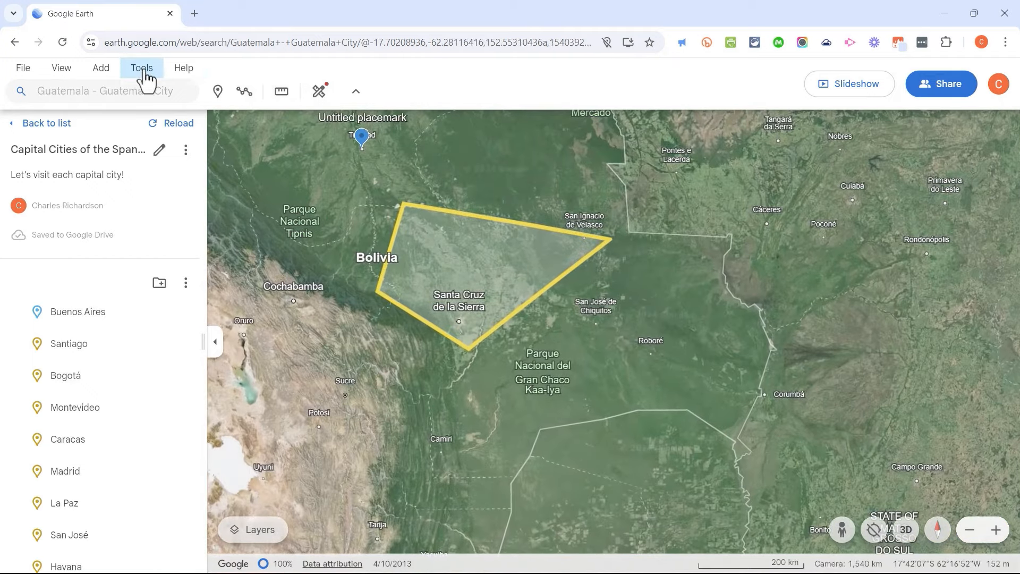
pyautogui.click(142, 69)
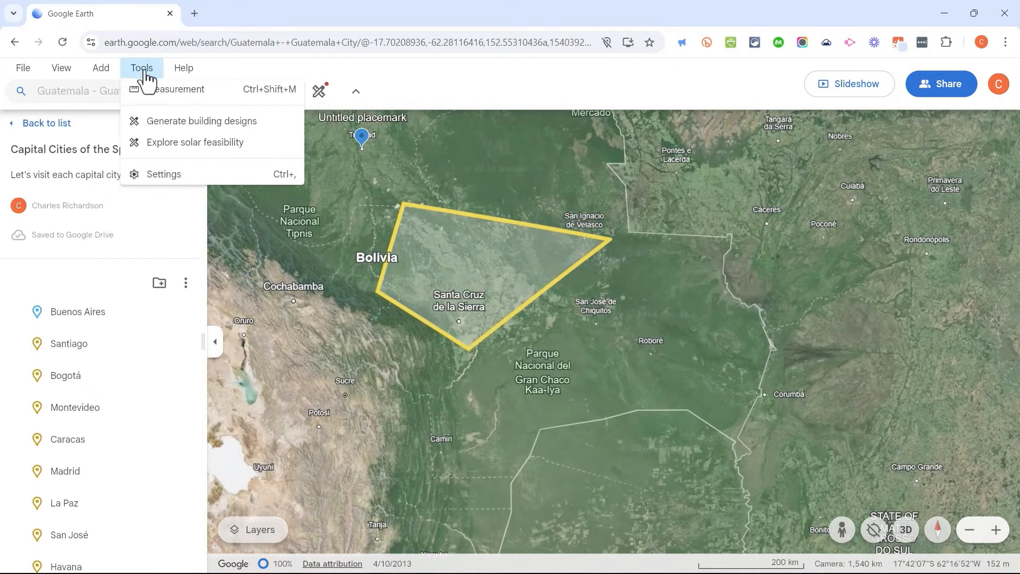
pyautogui.click(144, 71)
pyautogui.click(281, 93)
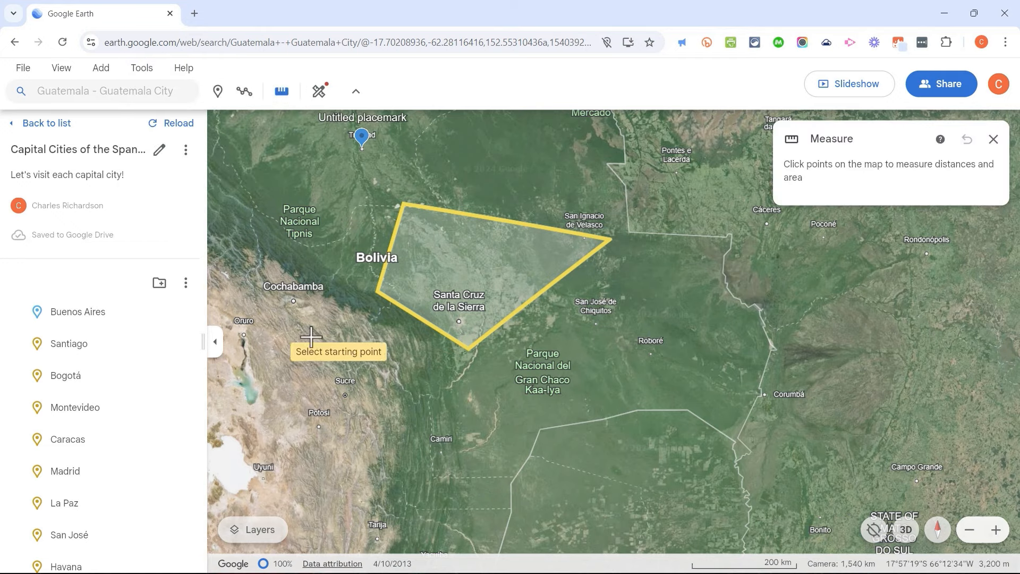
pyautogui.click(342, 362)
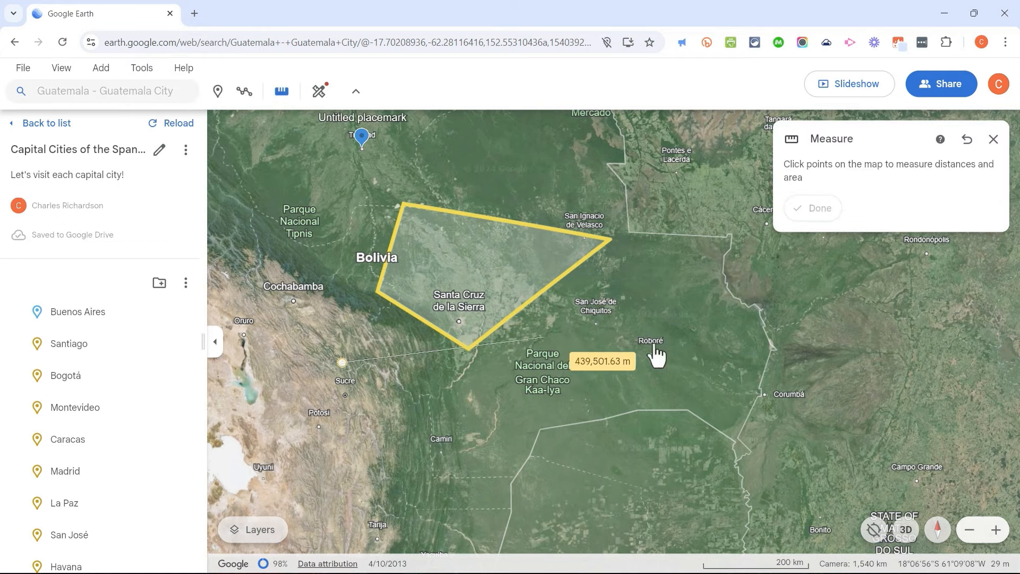
pyautogui.click(856, 367)
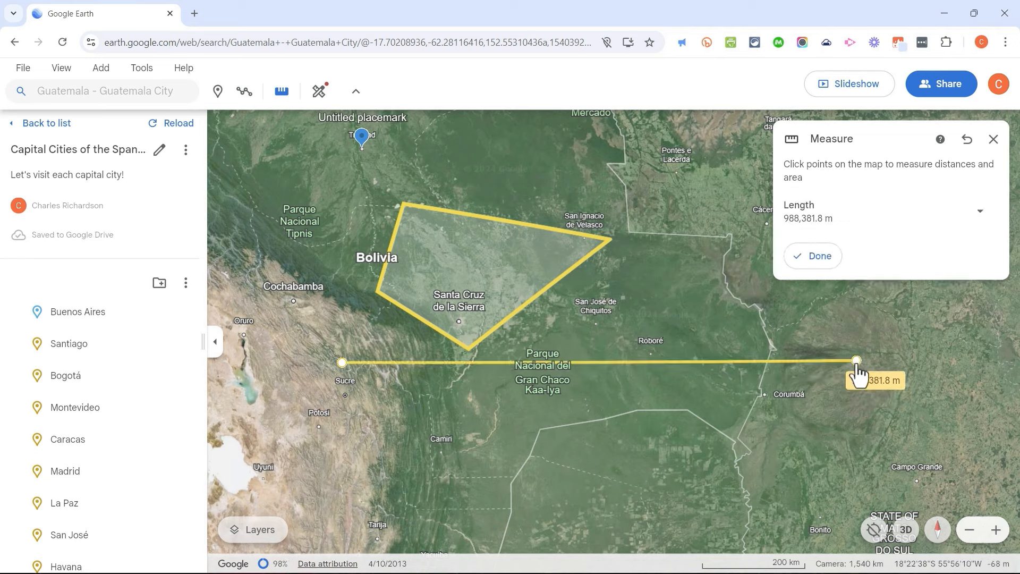
pyautogui.click(858, 477)
pyautogui.click(981, 215)
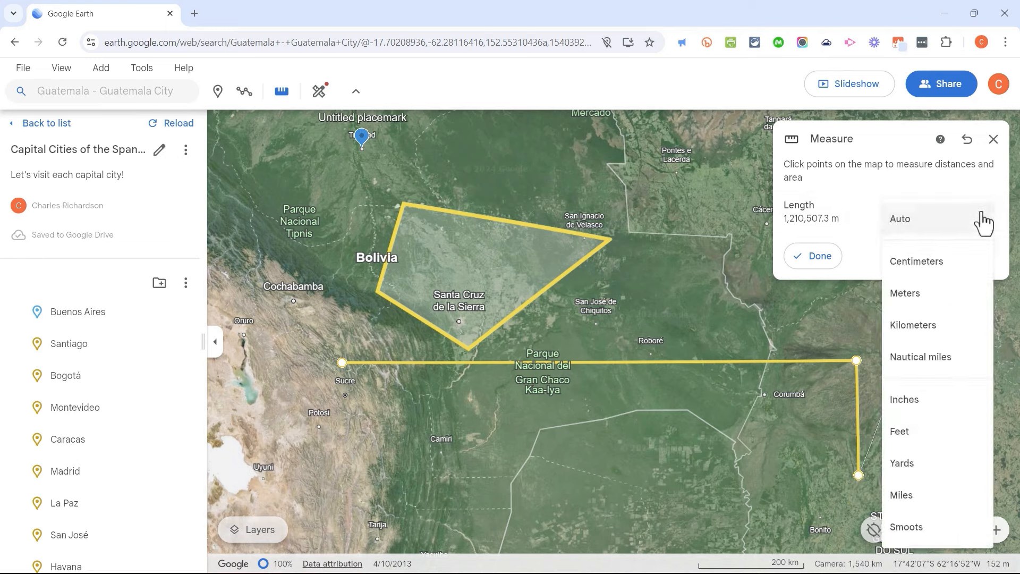
pyautogui.click(901, 433)
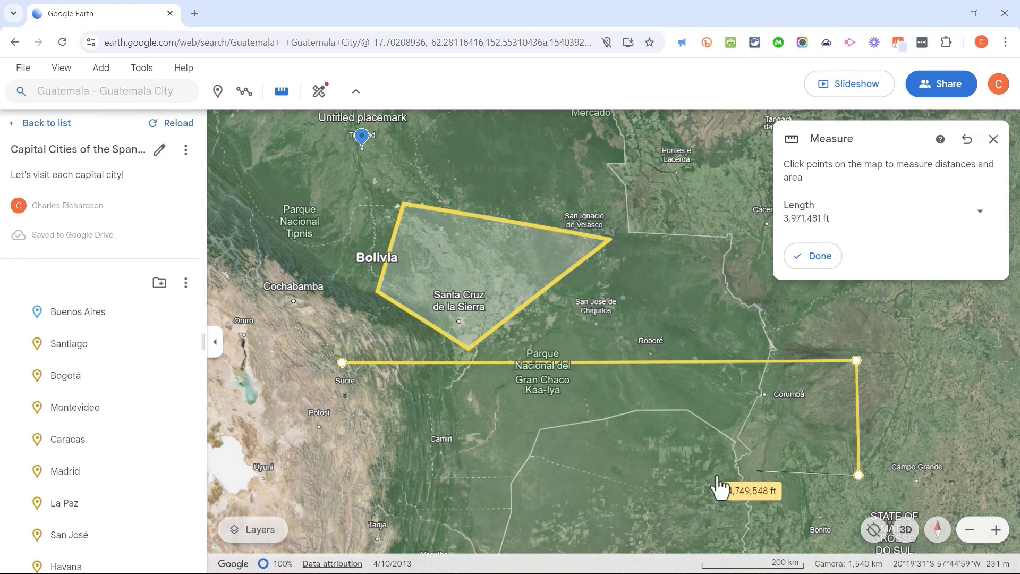
# Step: Extend the measurement west, north and east to about 8,516,000 ft in total, and save it to the project
pyautogui.click(598, 483)
pyautogui.click(601, 292)
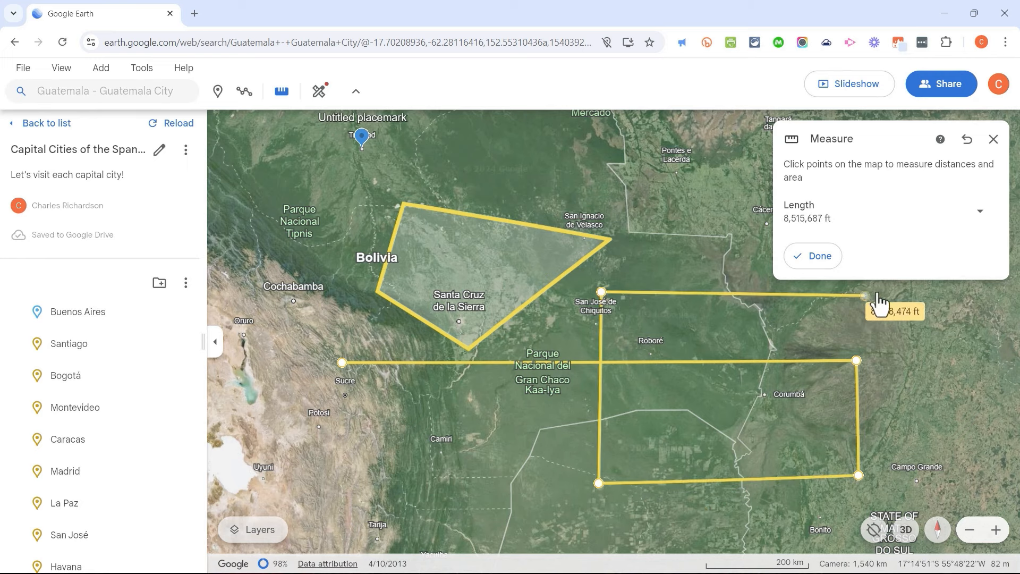
pyautogui.click(823, 256)
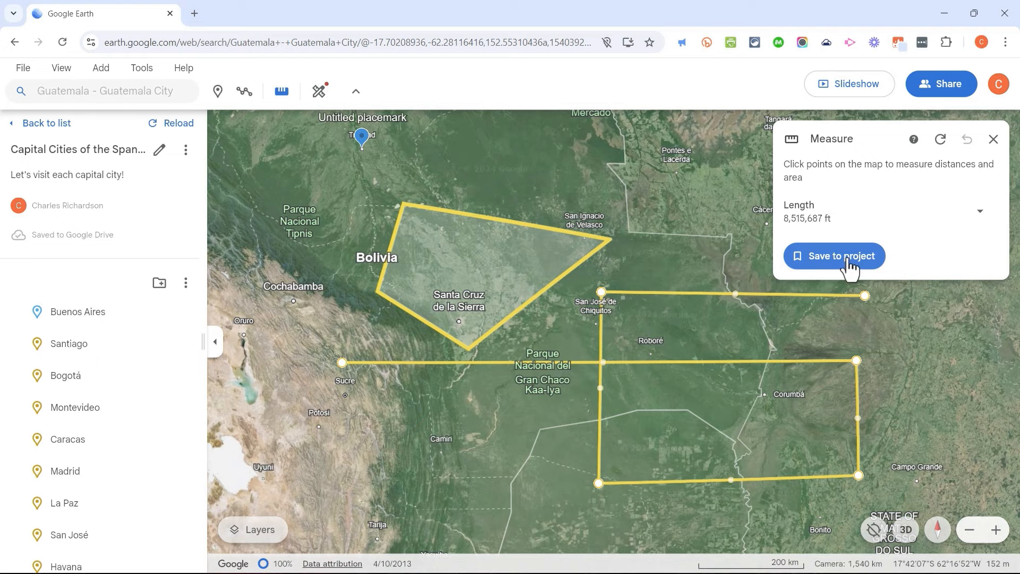
pyautogui.click(848, 257)
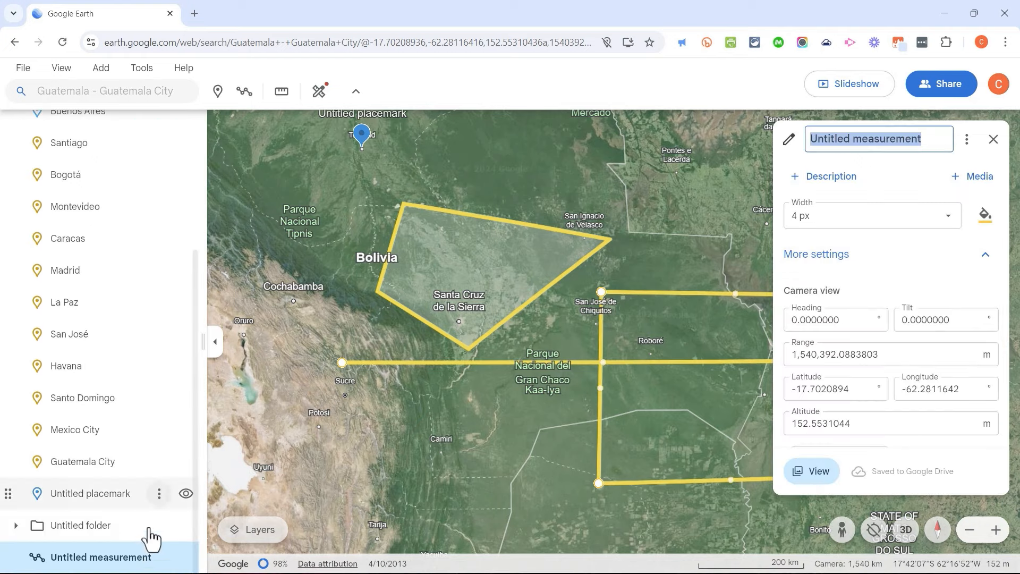
pyautogui.click(145, 558)
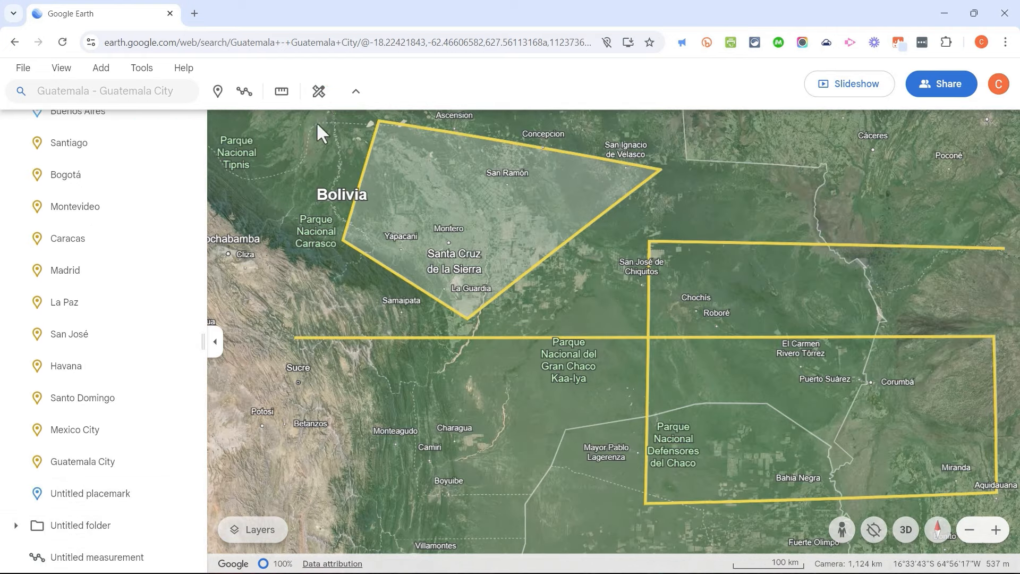
# Step: Start generating building designs and outline a four-cornered site on the rural land north of Santa Cruz de la Sierra, Bolivia
pyautogui.click(319, 93)
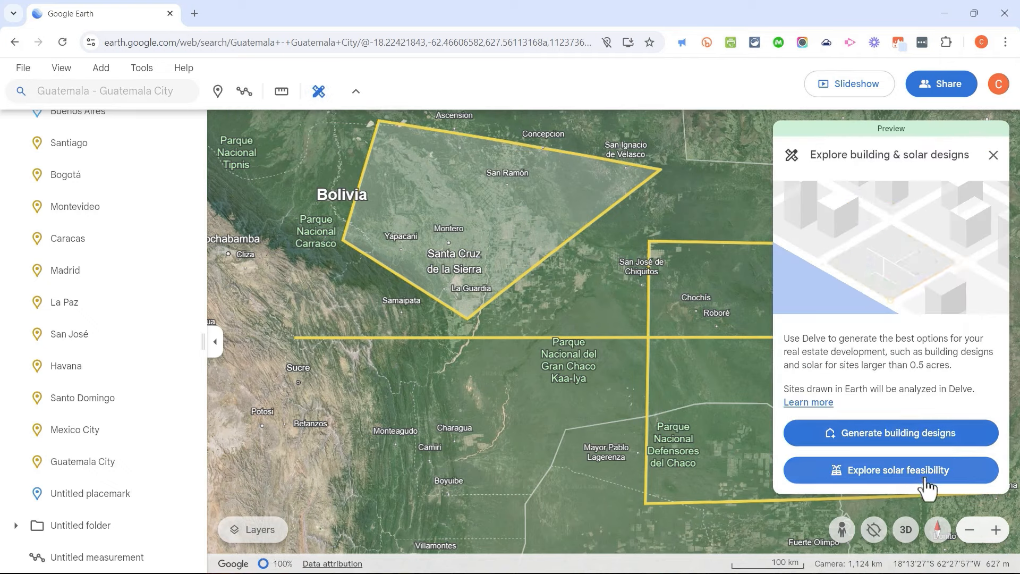
pyautogui.click(850, 433)
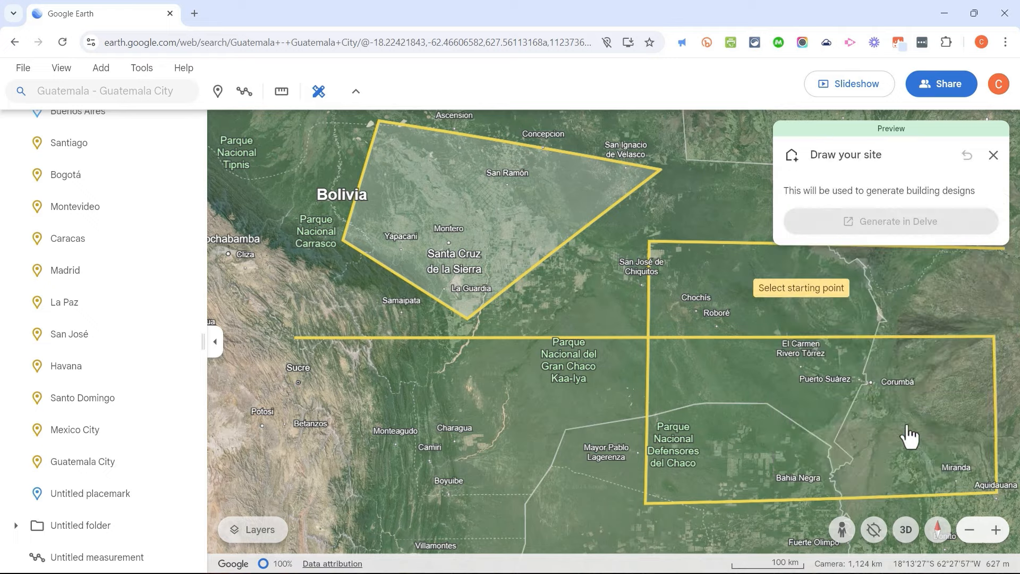
pyautogui.moveTo(501, 281); pyautogui.dragTo(621, 470)
pyautogui.scroll(5, 458, 269)
pyautogui.scroll(10, 459, 269)
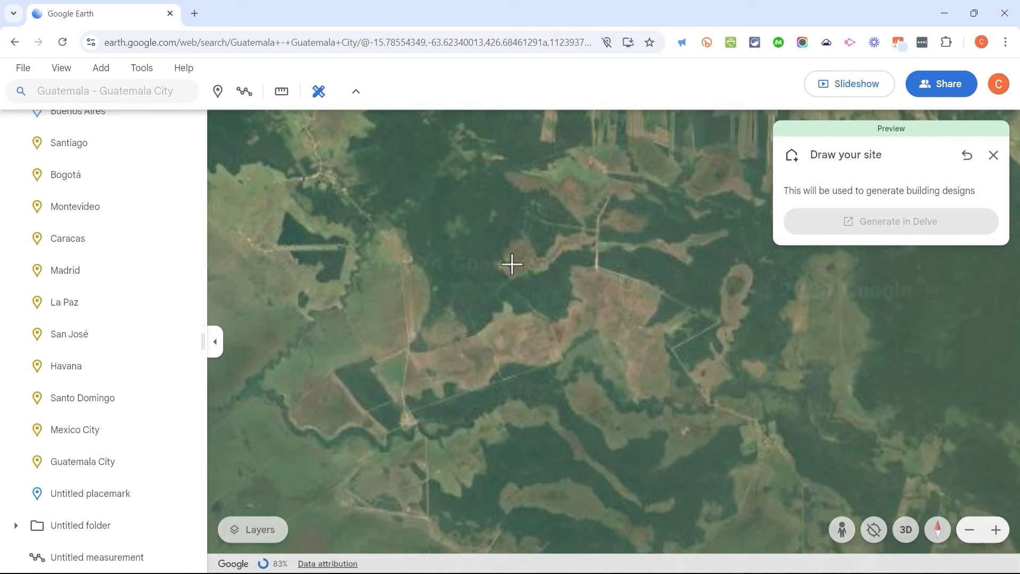
pyautogui.click(512, 245)
pyautogui.click(531, 365)
pyautogui.click(608, 324)
pyautogui.click(581, 240)
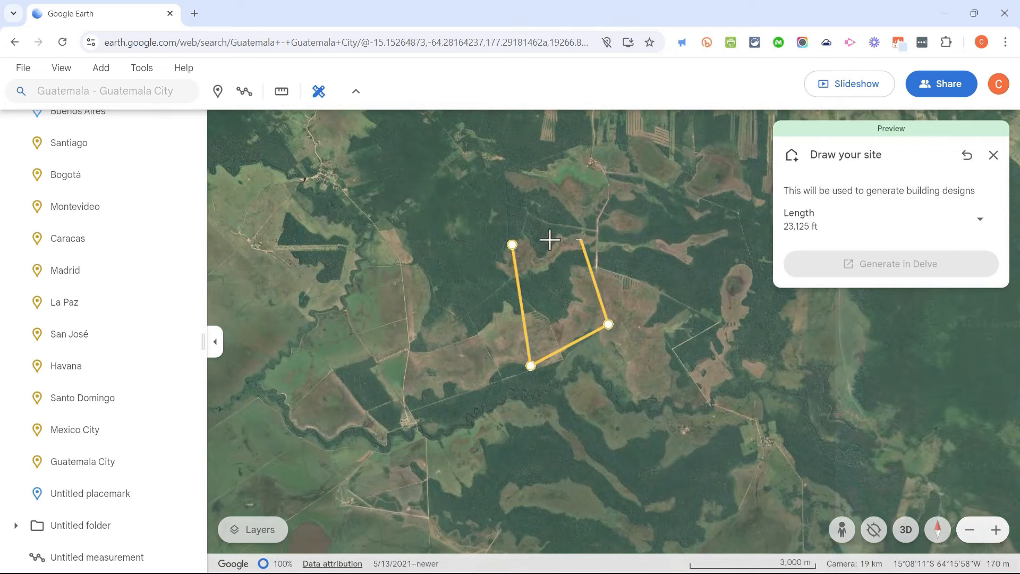
# Step: Shrink the building site to about 263,410 m² by moving its corners inward, and send it to Delve to generate designs
pyautogui.moveTo(513, 245); pyautogui.dragTo(537, 313)
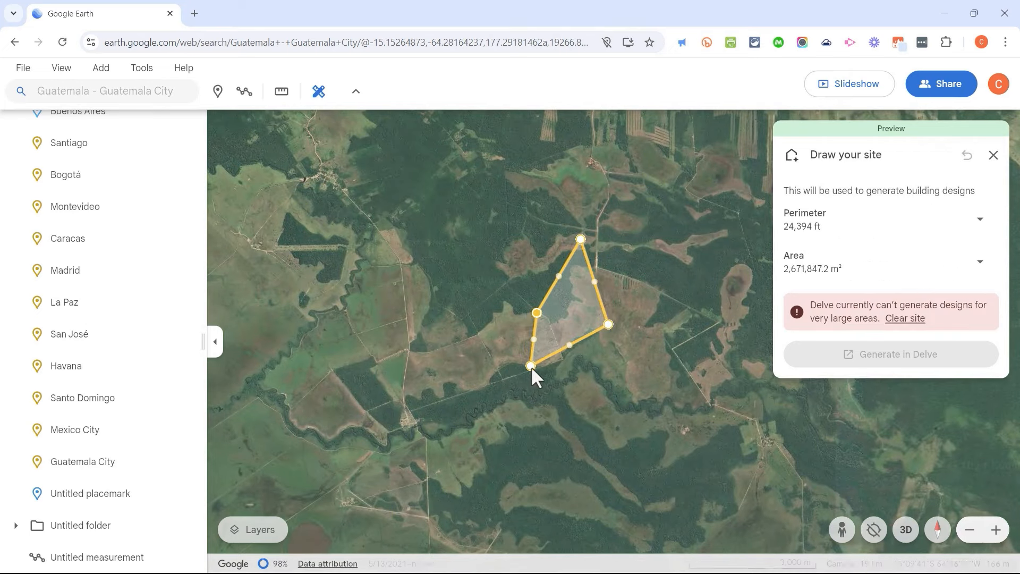
pyautogui.moveTo(531, 366); pyautogui.dragTo(584, 307)
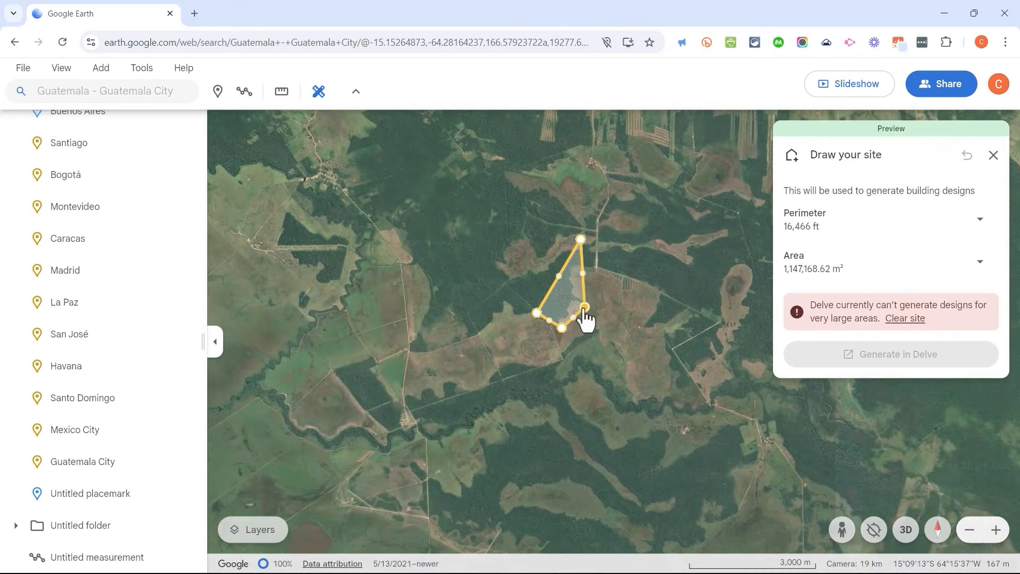
pyautogui.moveTo(581, 239); pyautogui.dragTo(549, 312)
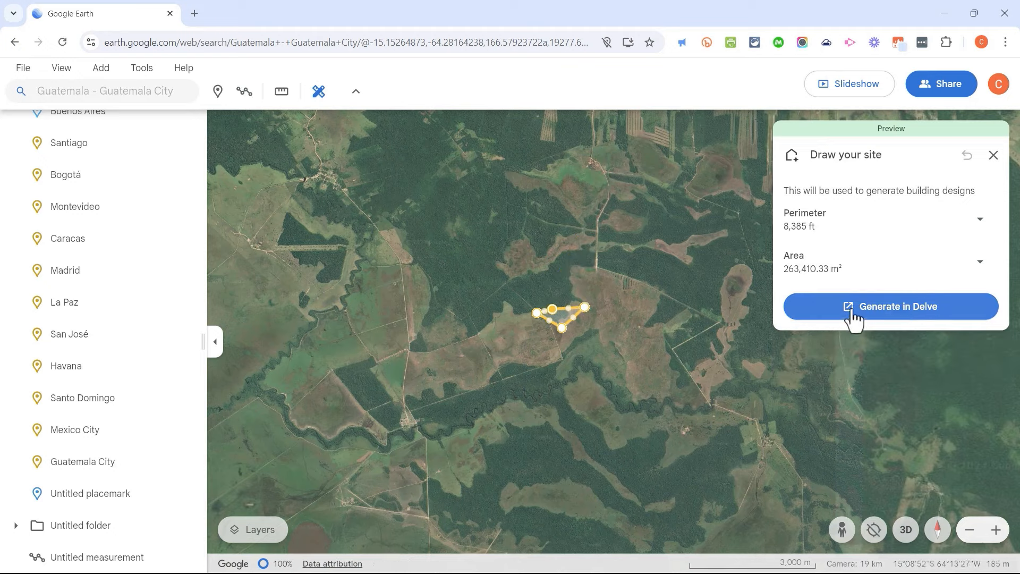
pyautogui.click(903, 310)
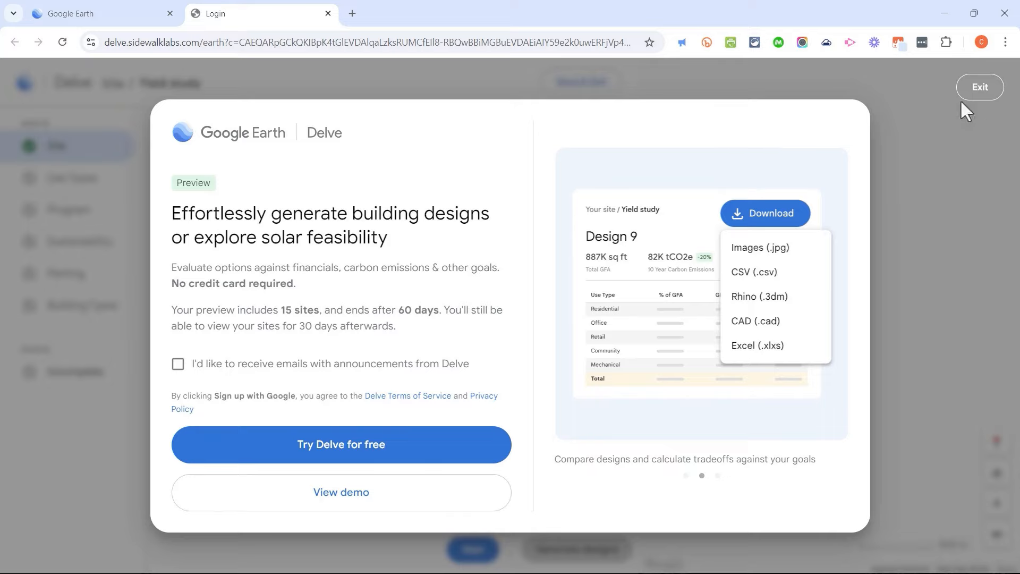
# Step: Return to the Google Earth project, review the building and solar design options, and close them
pyautogui.click(141, 14)
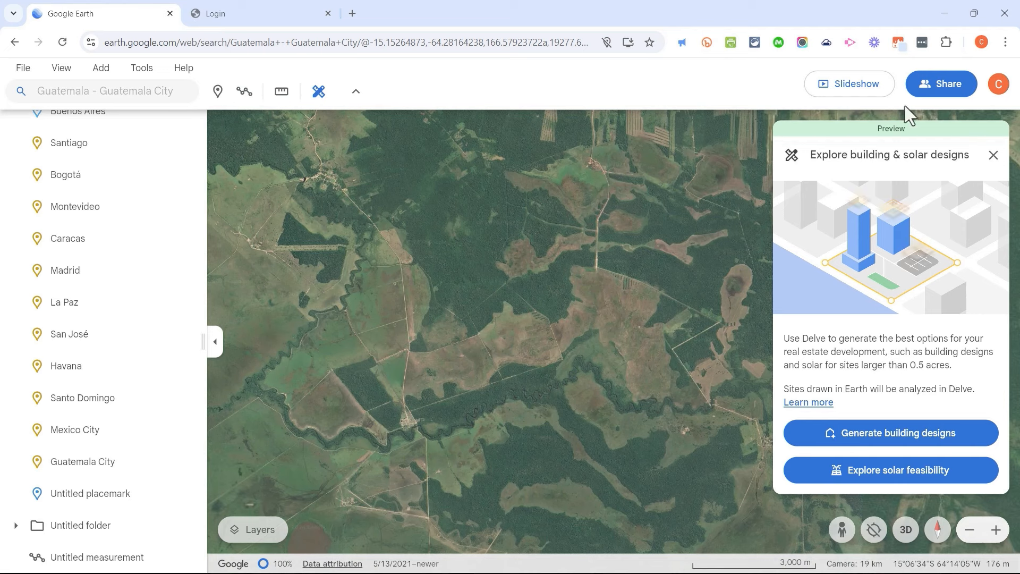
pyautogui.click(993, 155)
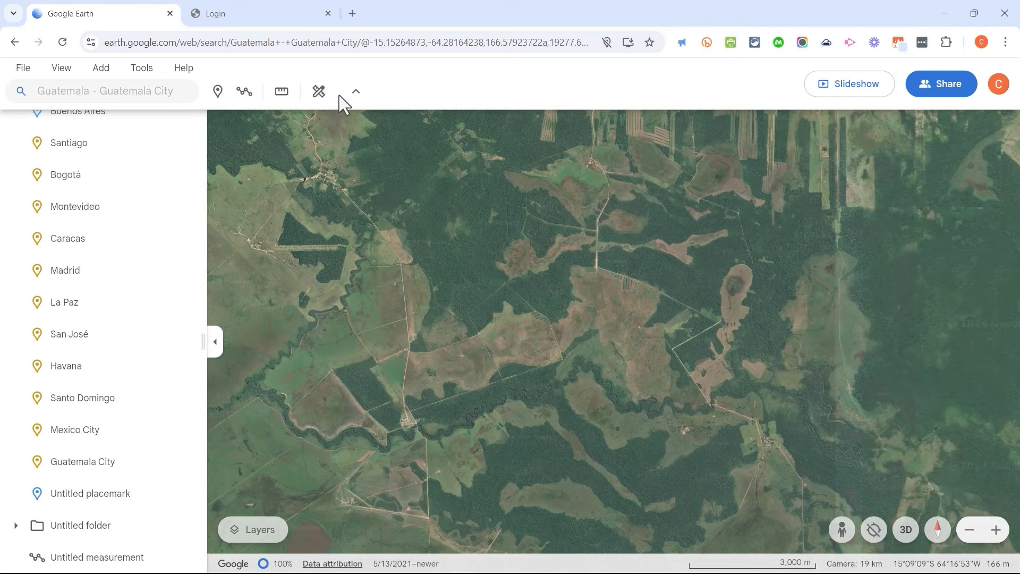
pyautogui.click(319, 93)
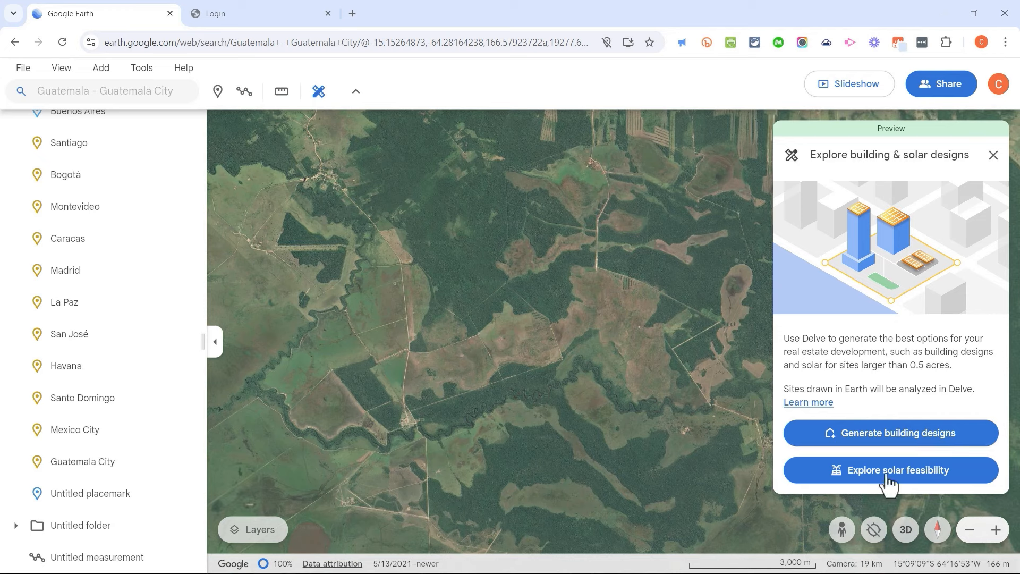
pyautogui.click(993, 155)
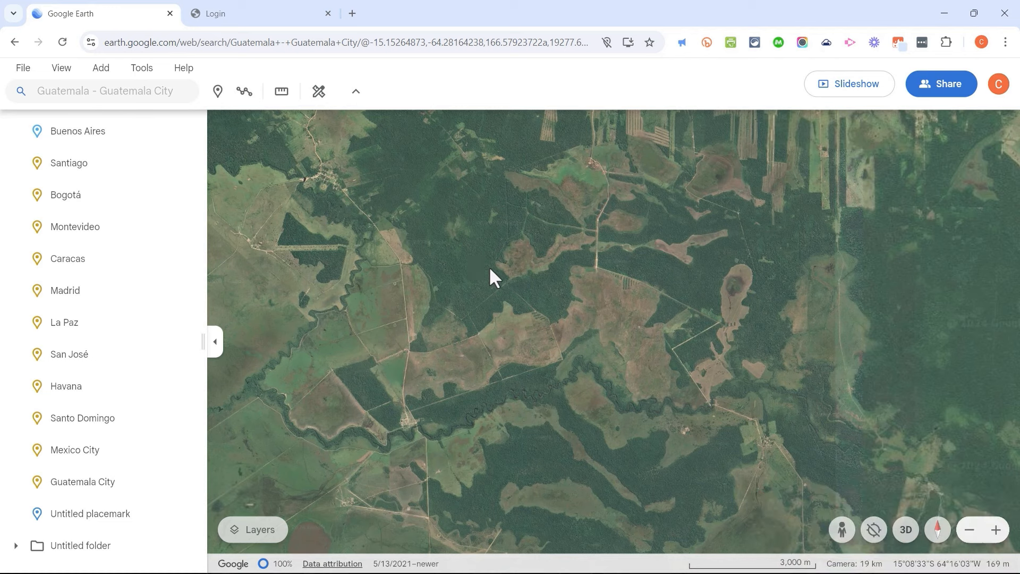
# Step: Consult the list of keyboard shortcuts and the Google Earth Help article, and return to the project
pyautogui.click(185, 69)
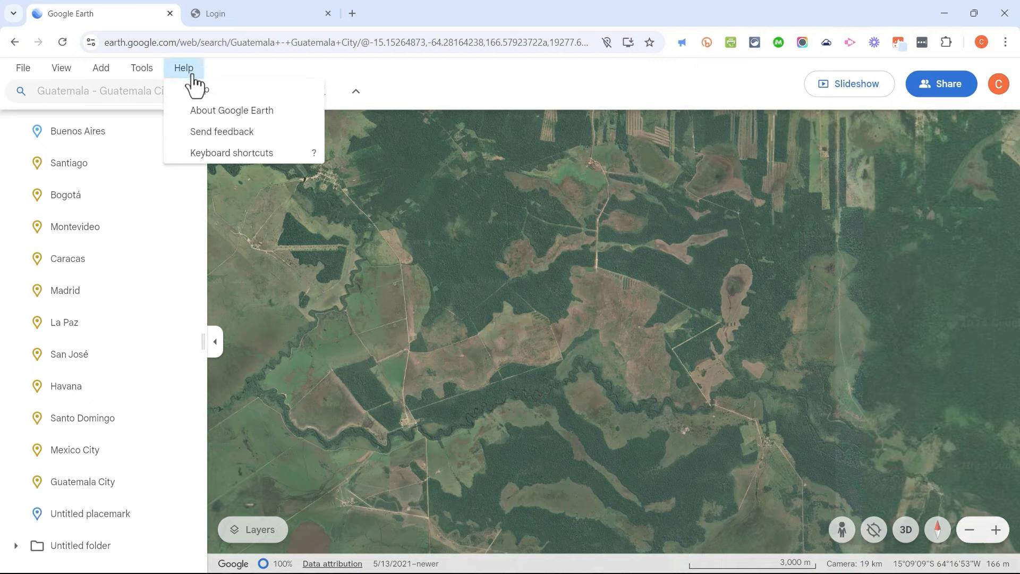
pyautogui.click(244, 154)
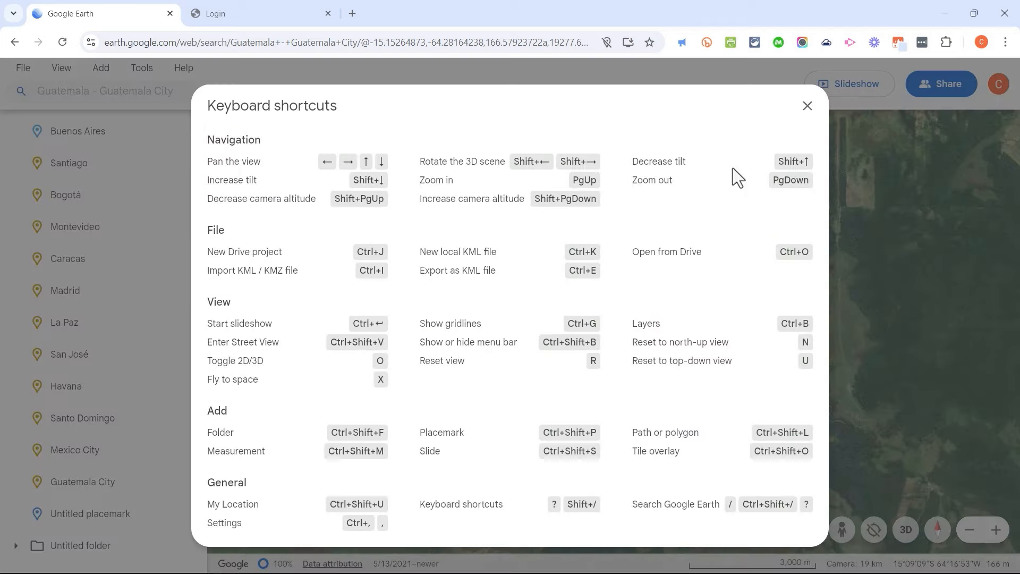
pyautogui.click(807, 106)
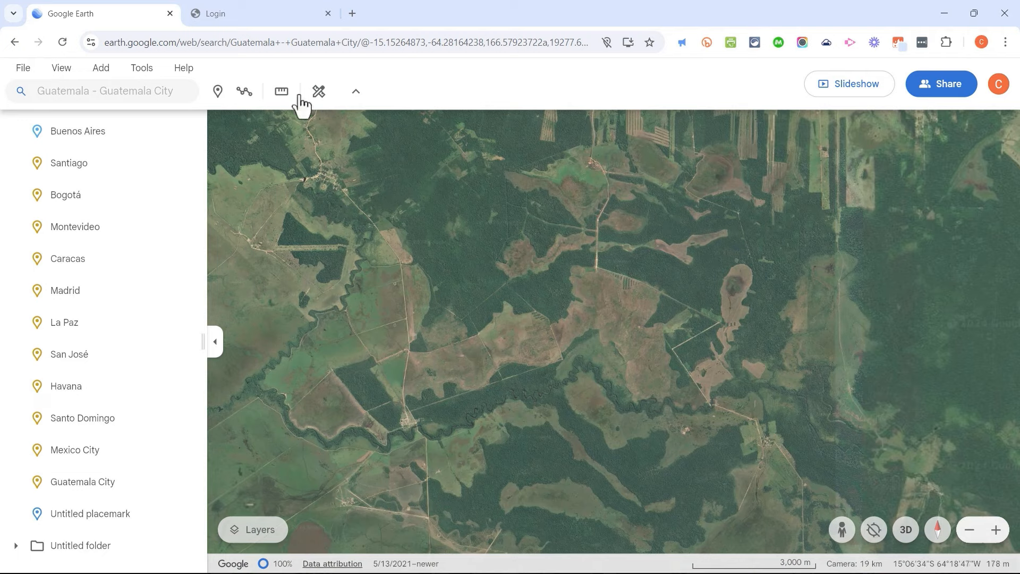
pyautogui.click(184, 68)
pyautogui.click(201, 91)
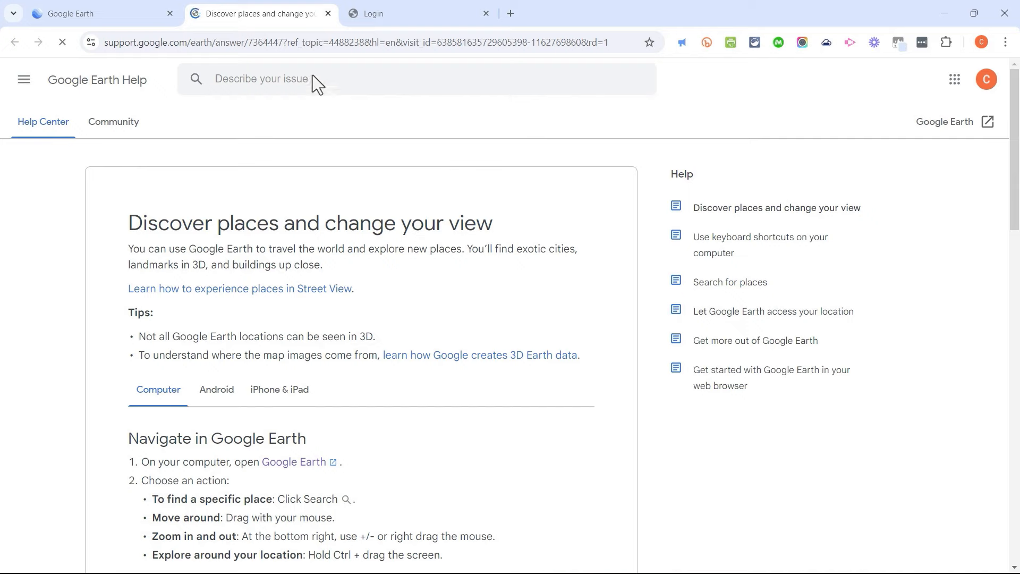
pyautogui.click(118, 13)
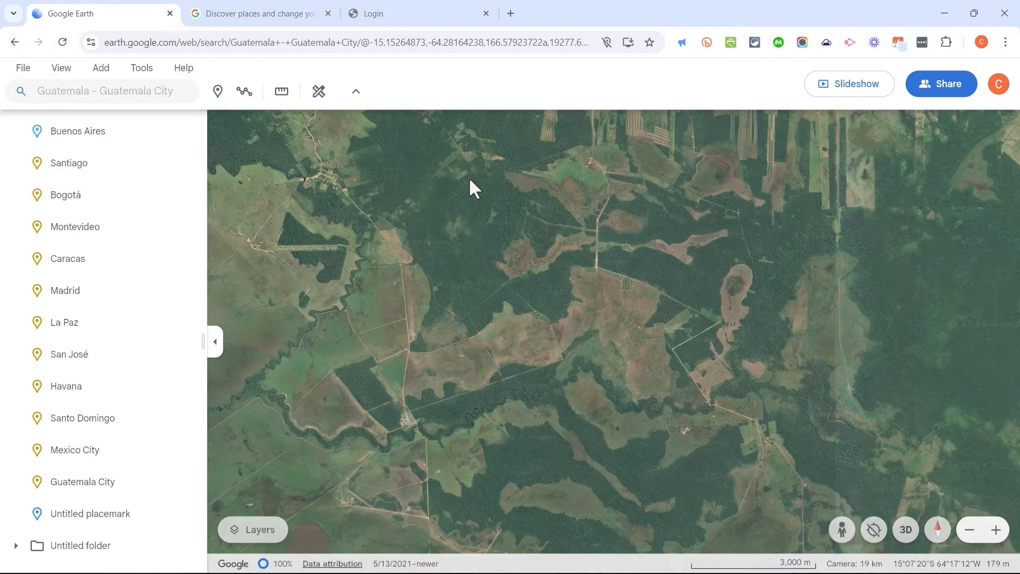
# Step: Export the Capital Cities of the Spanish-Speaking World project as a KML file and check the project's title
pyautogui.click(23, 74)
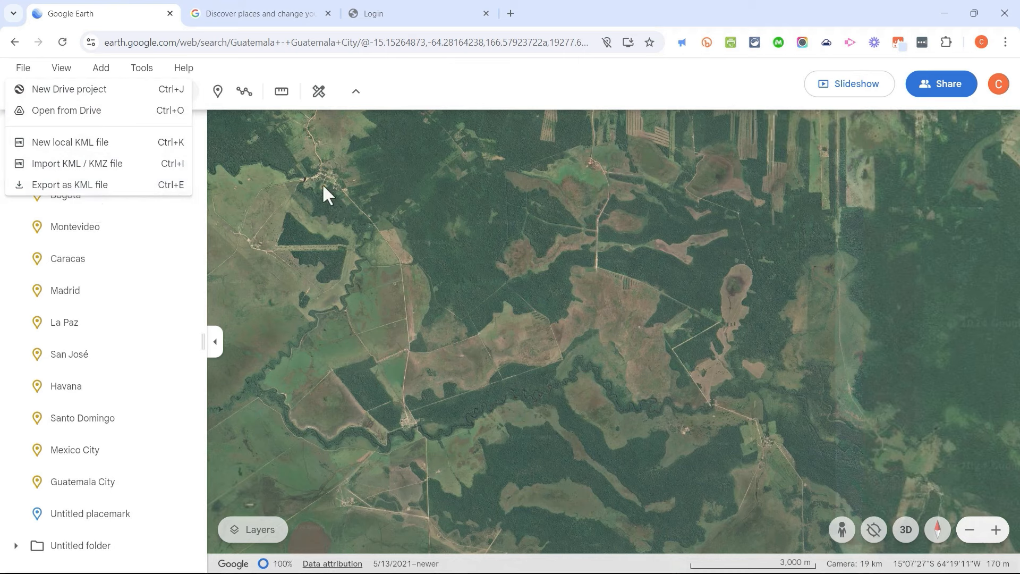
pyautogui.click(106, 187)
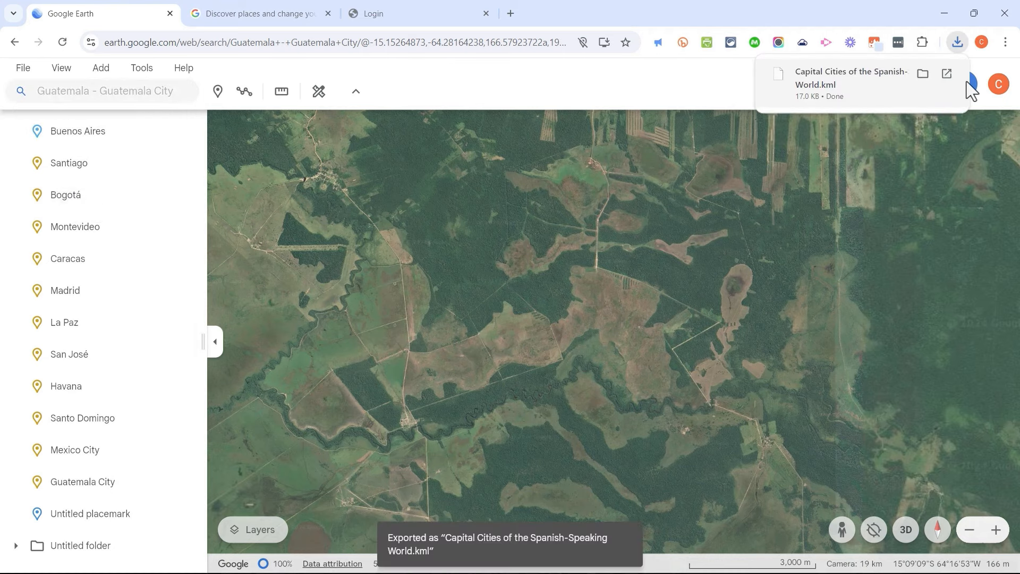
pyautogui.scroll(3, 139, 273)
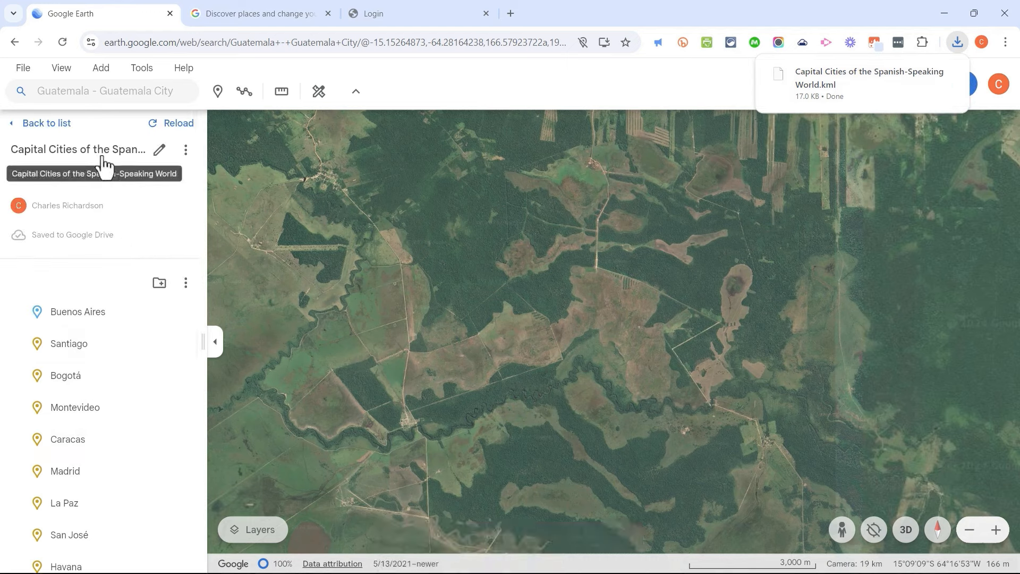
pyautogui.click(24, 68)
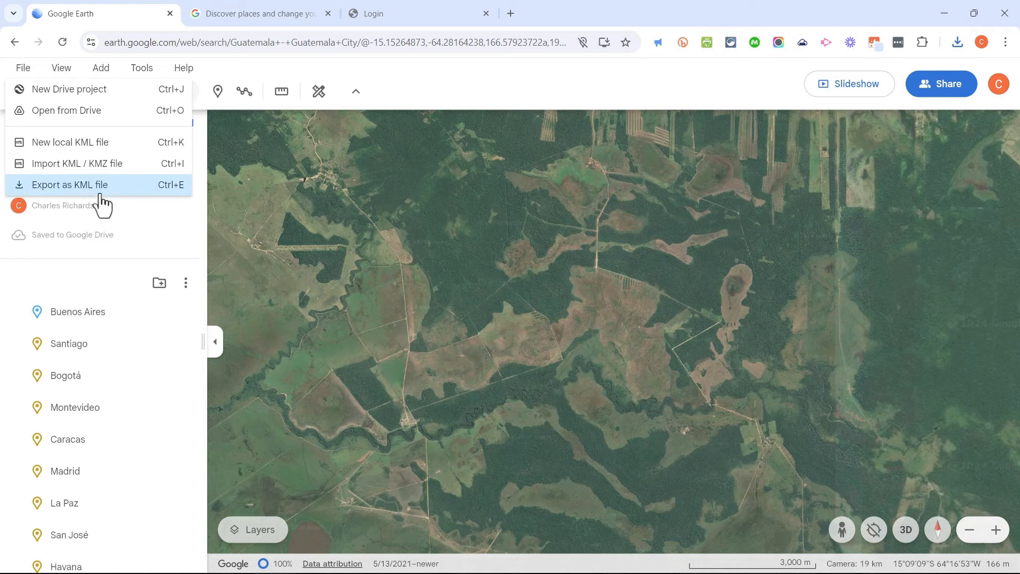
pyautogui.click(544, 318)
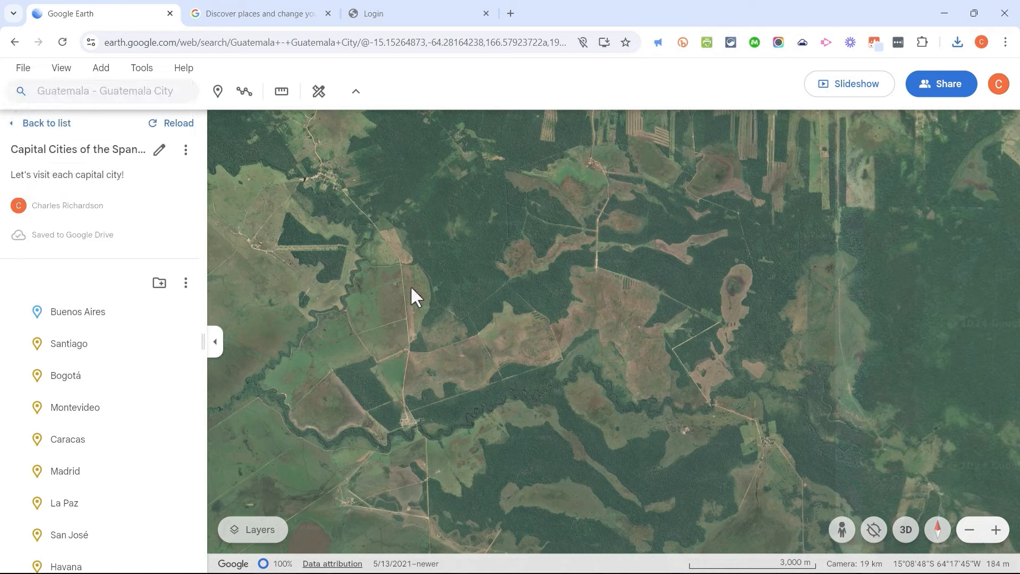
# Step: In Google Drive, find Capital Cities of the Spanish-Speaking World among the recent files and open it
pyautogui.click(27, 72)
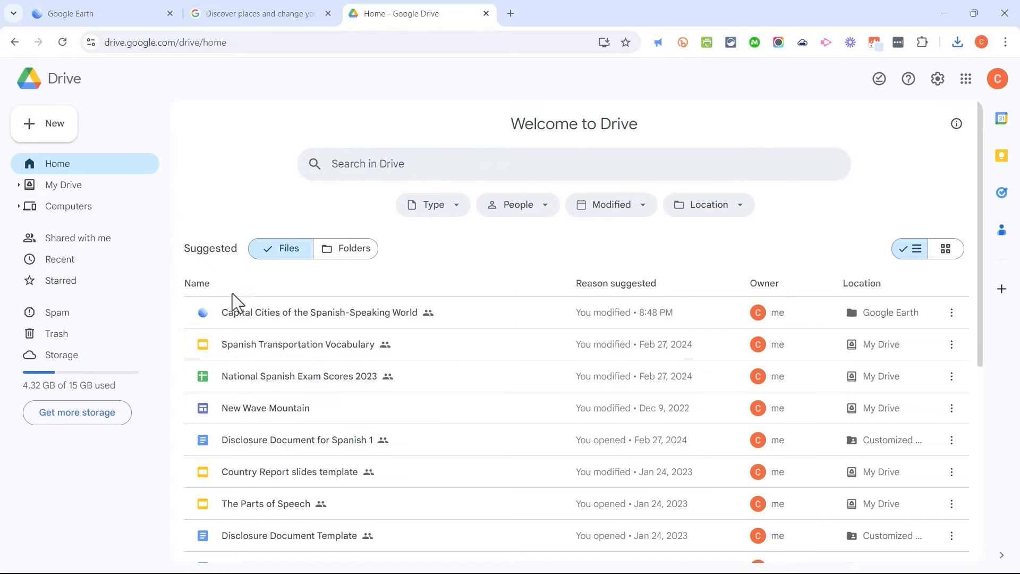
pyautogui.click(103, 260)
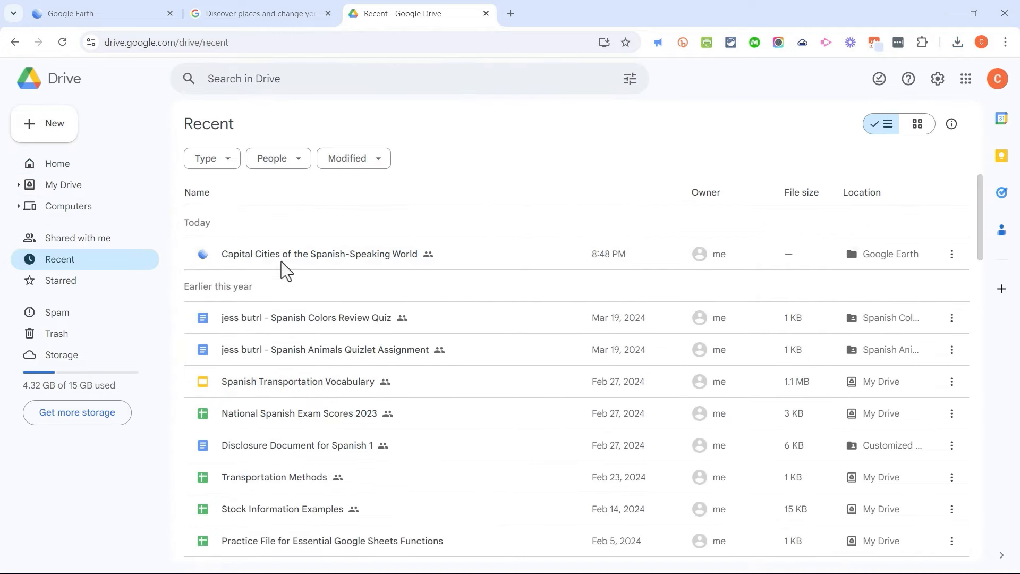
pyautogui.doubleClick(308, 254)
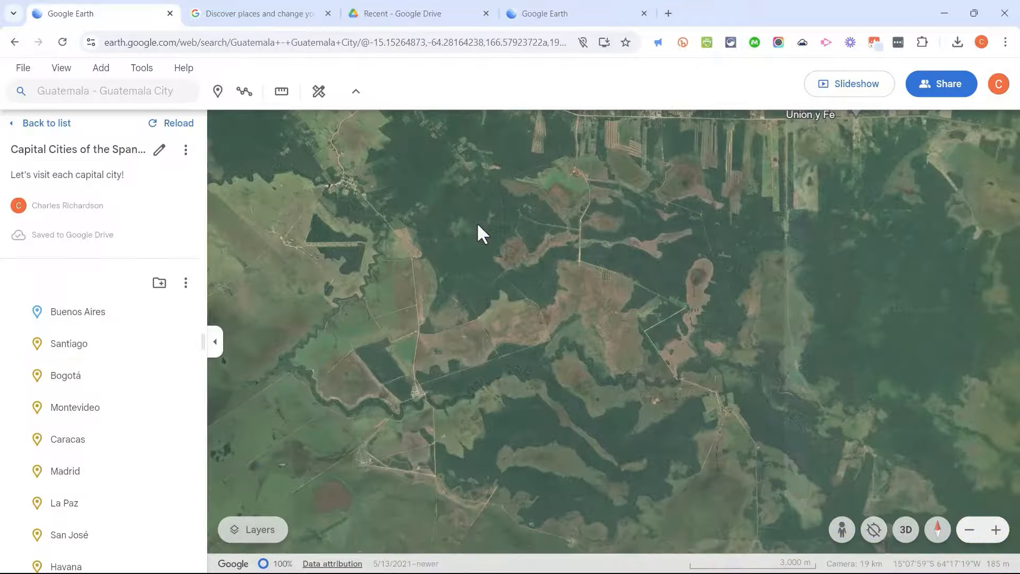
pyautogui.scroll(-10, 476, 223)
pyautogui.scroll(-10, 483, 254)
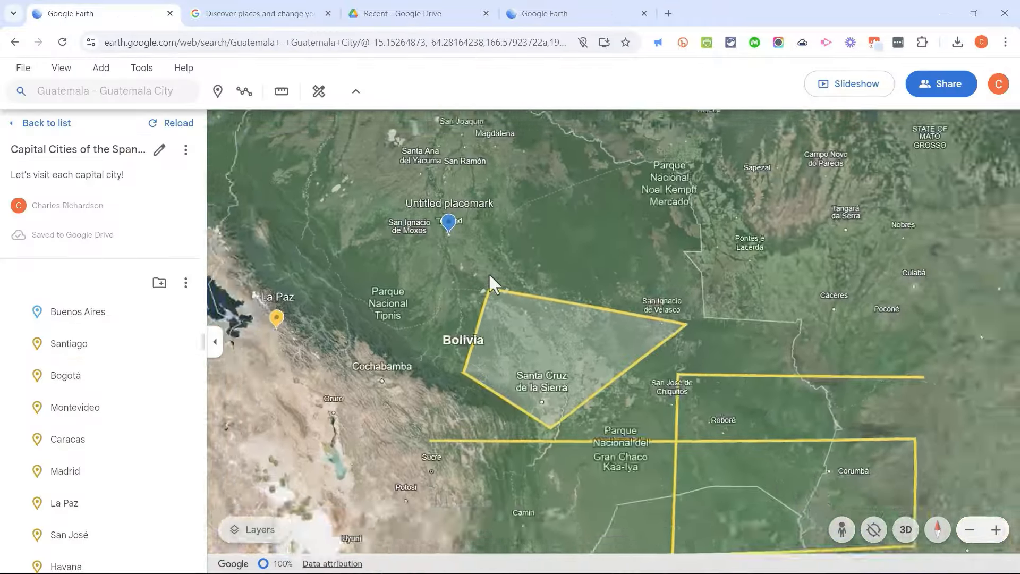
pyautogui.scroll(-4, 511, 310)
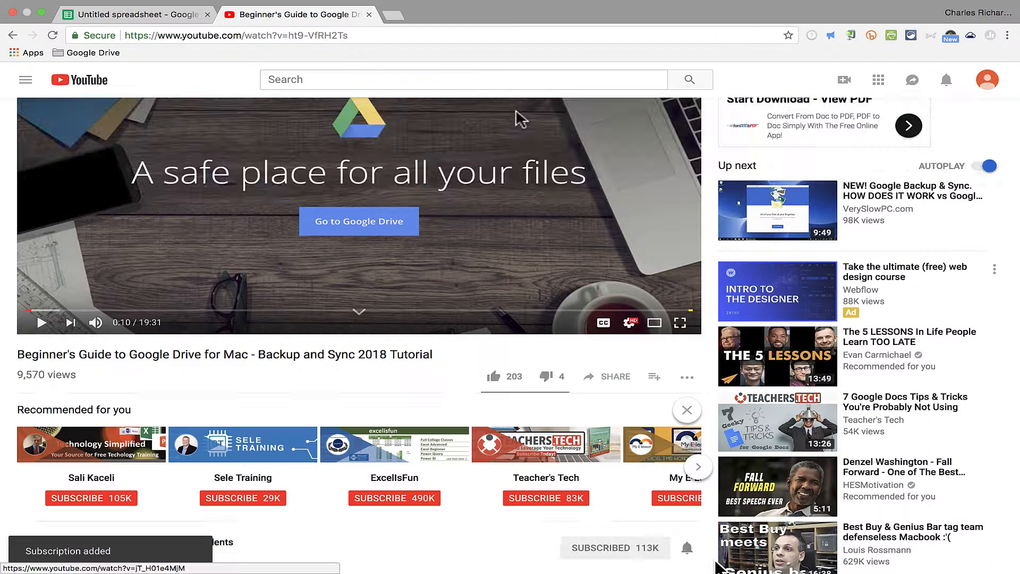
pyautogui.scroll(-2, 671, 467)
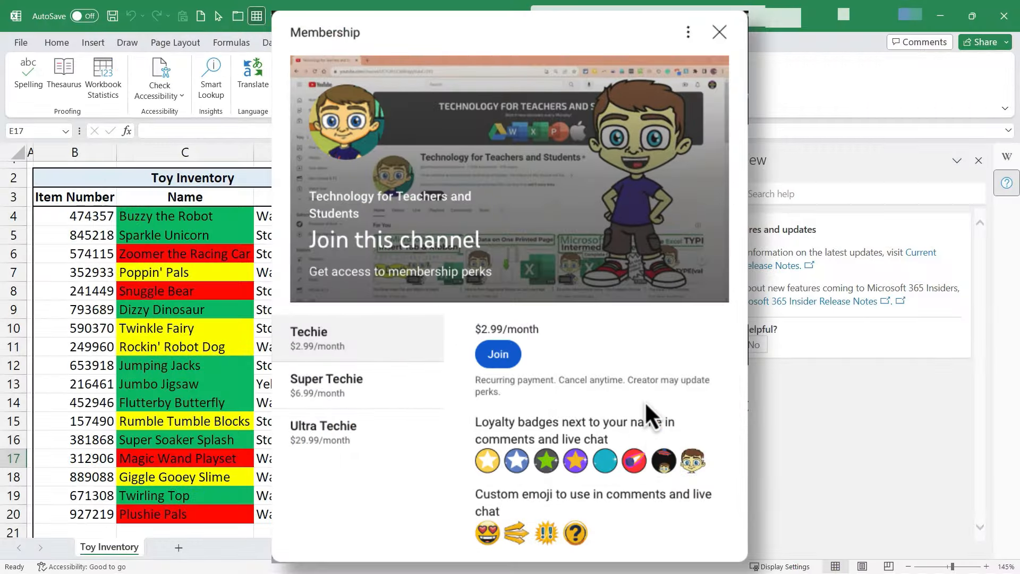
pyautogui.scroll(-1, 646, 402)
pyautogui.scroll(1, 646, 402)
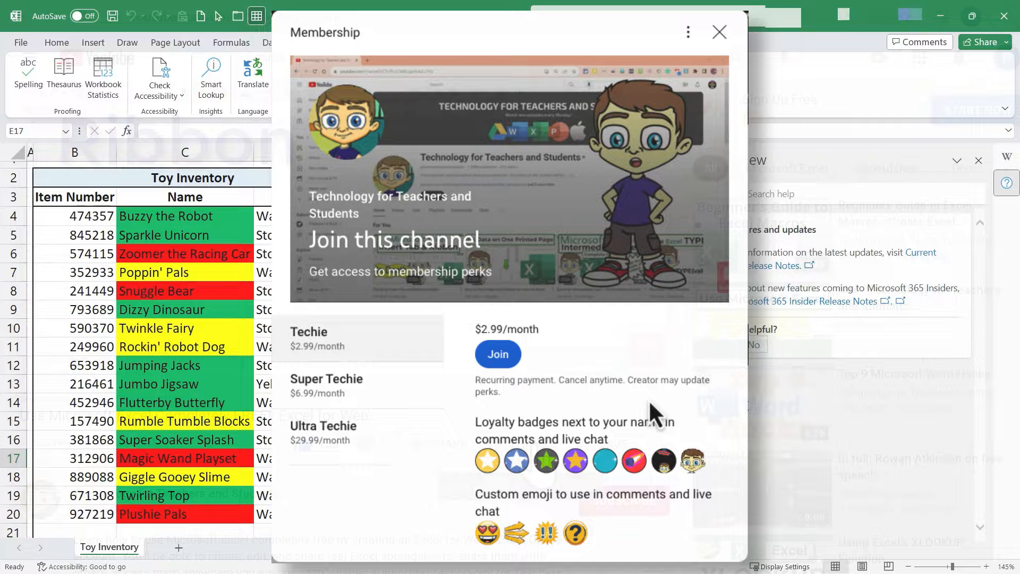